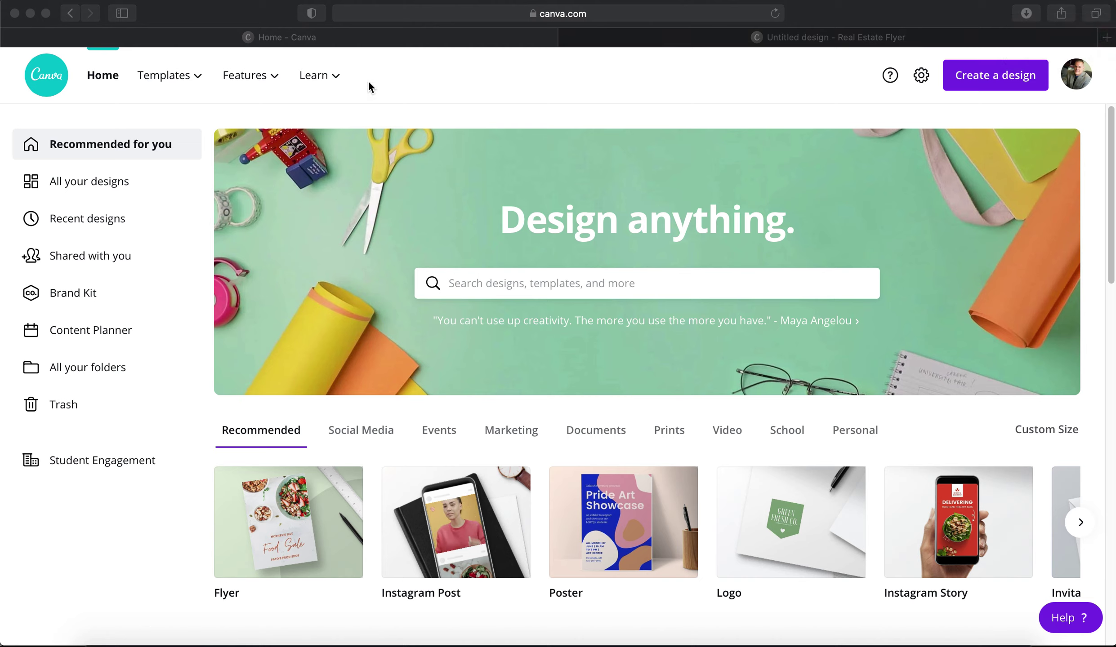
Look through the existing designs under All your designs, and return to the recommended home page
click(120, 180)
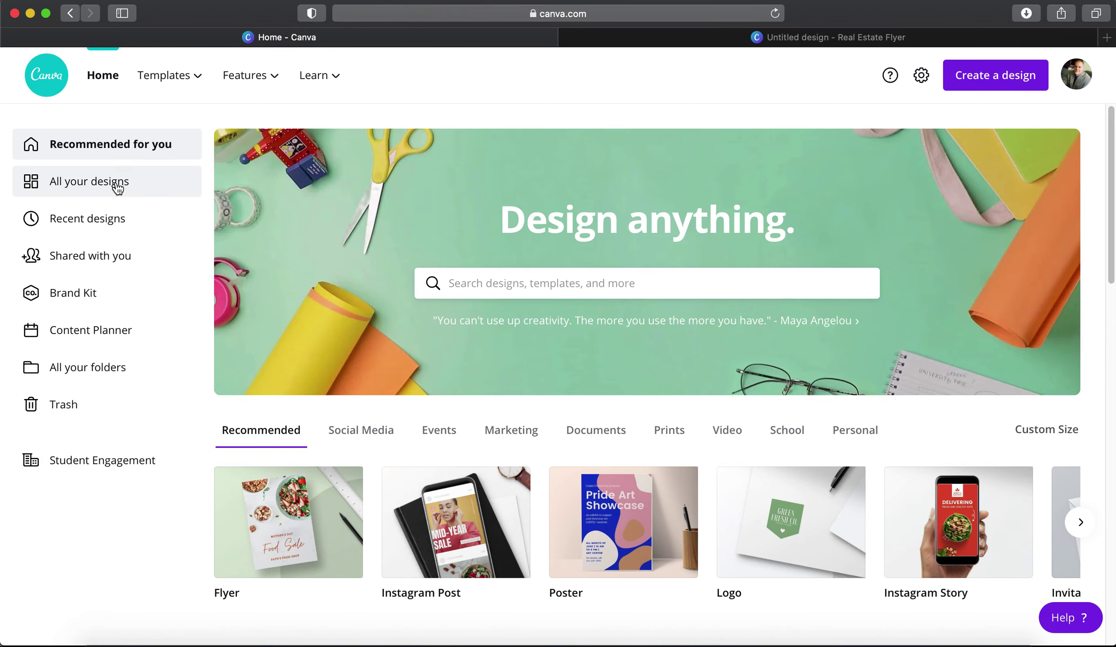
scroll(517, 329, down, 20)
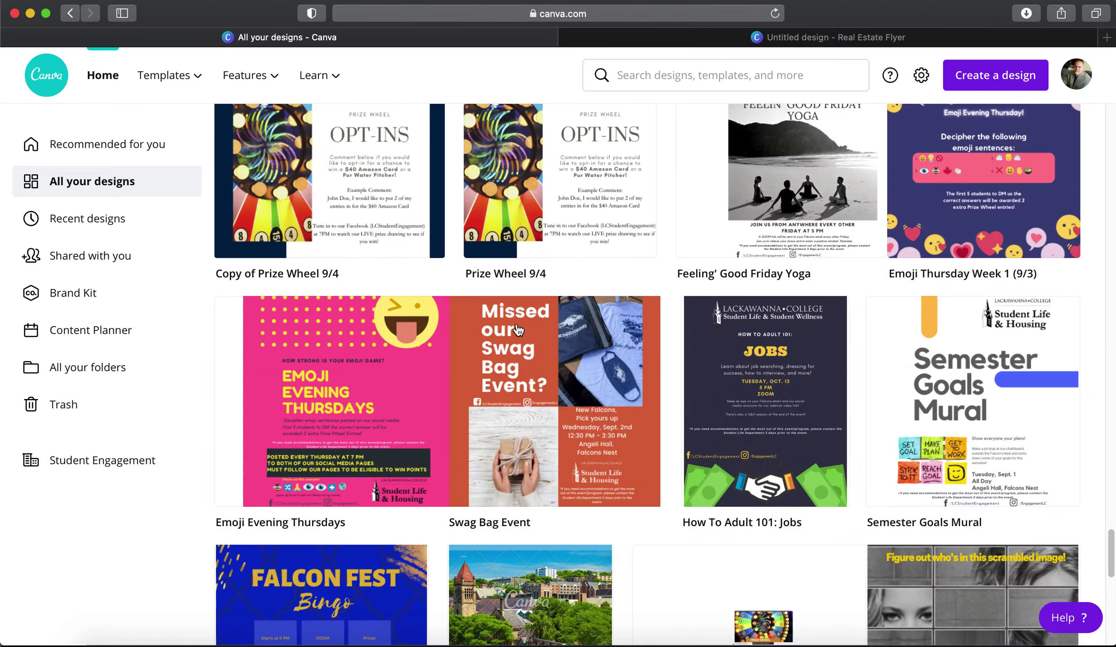
scroll(518, 331, up, 10)
scroll(518, 329, up, 15)
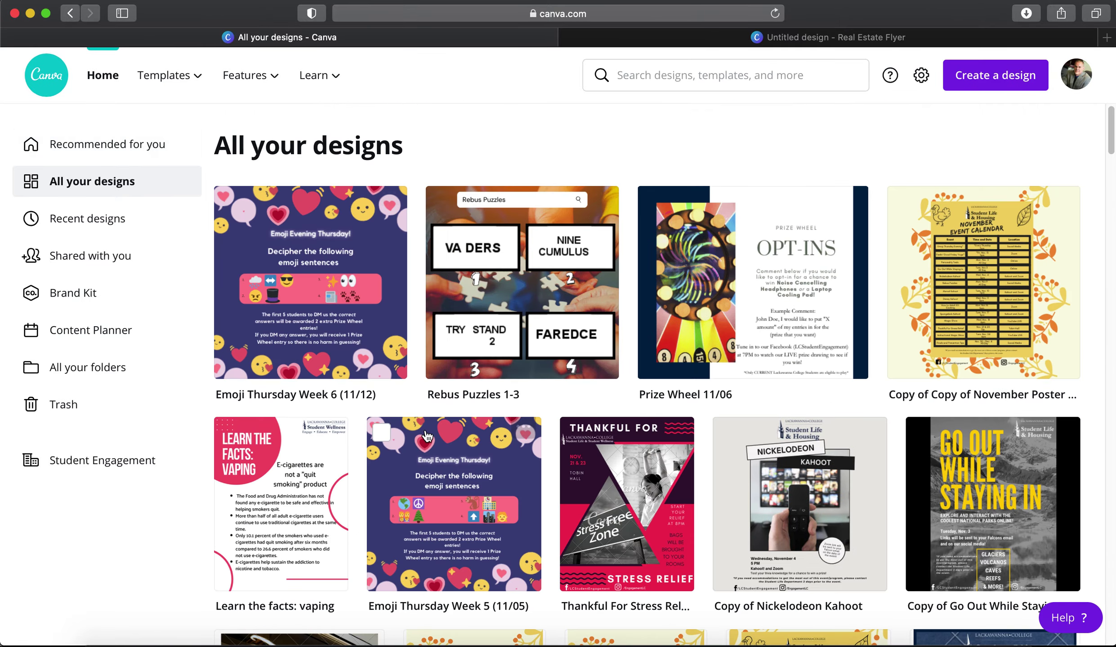
scroll(521, 429, down, 20)
scroll(424, 449, up, 15)
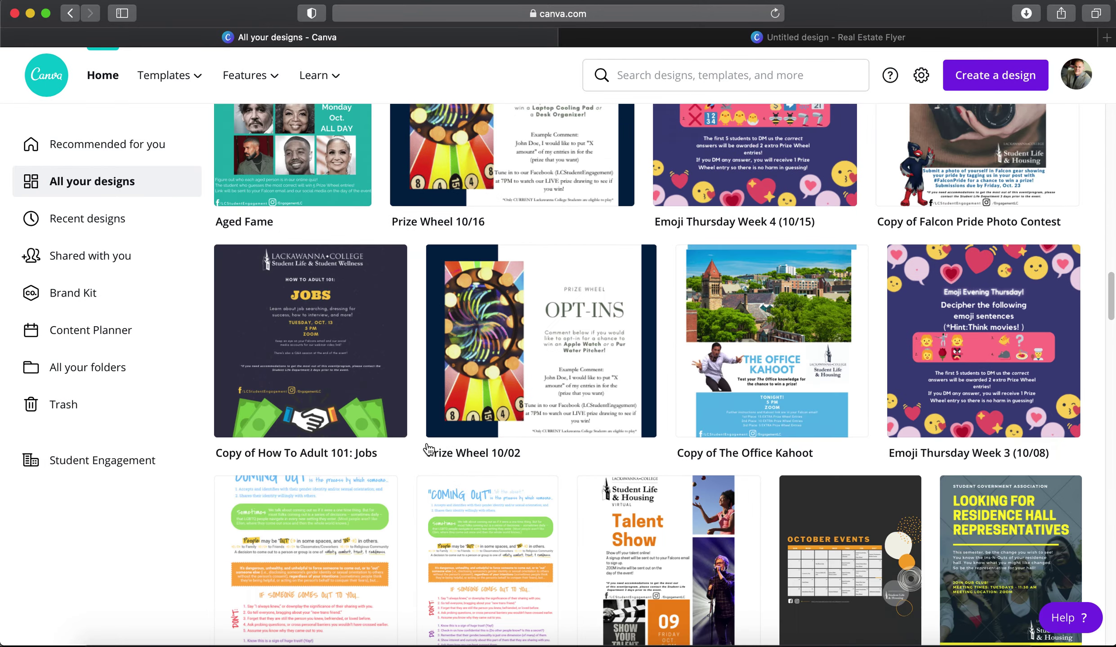
click(74, 147)
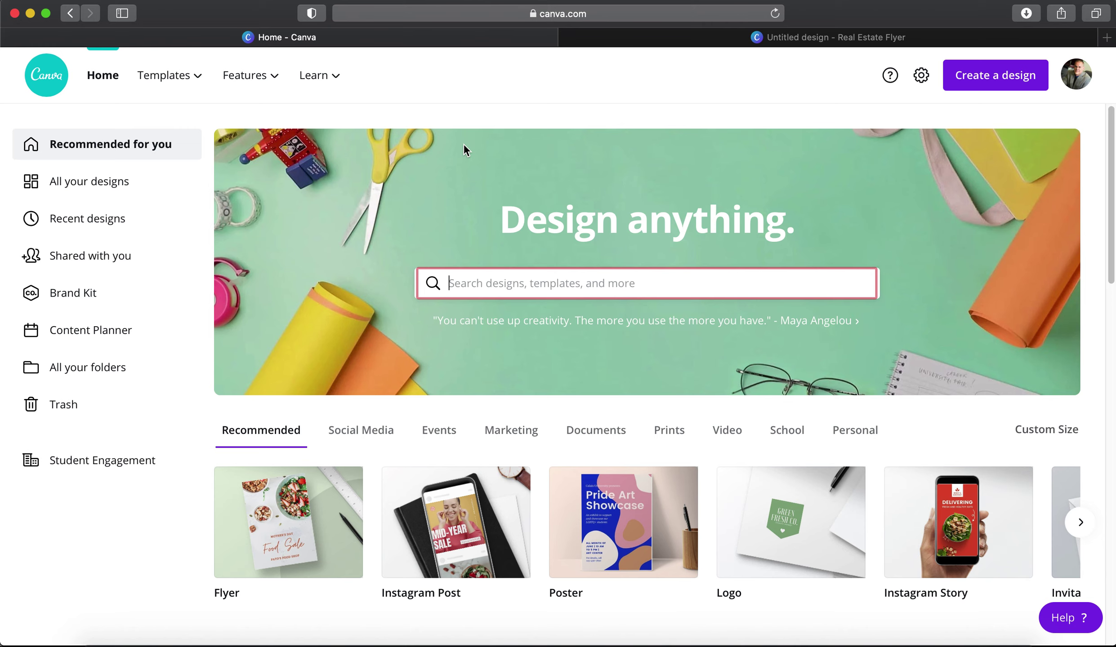
Browse the recommended design types on the home page, from Flyer through Presentation and back
scroll(477, 303, down, 1)
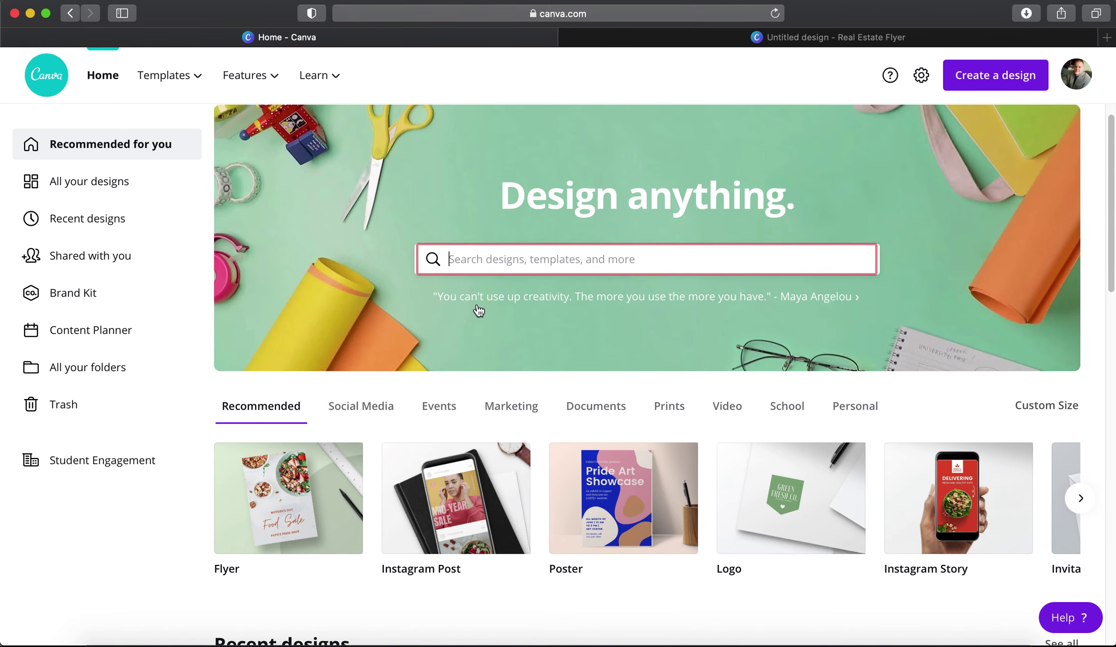
scroll(476, 303, down, 4)
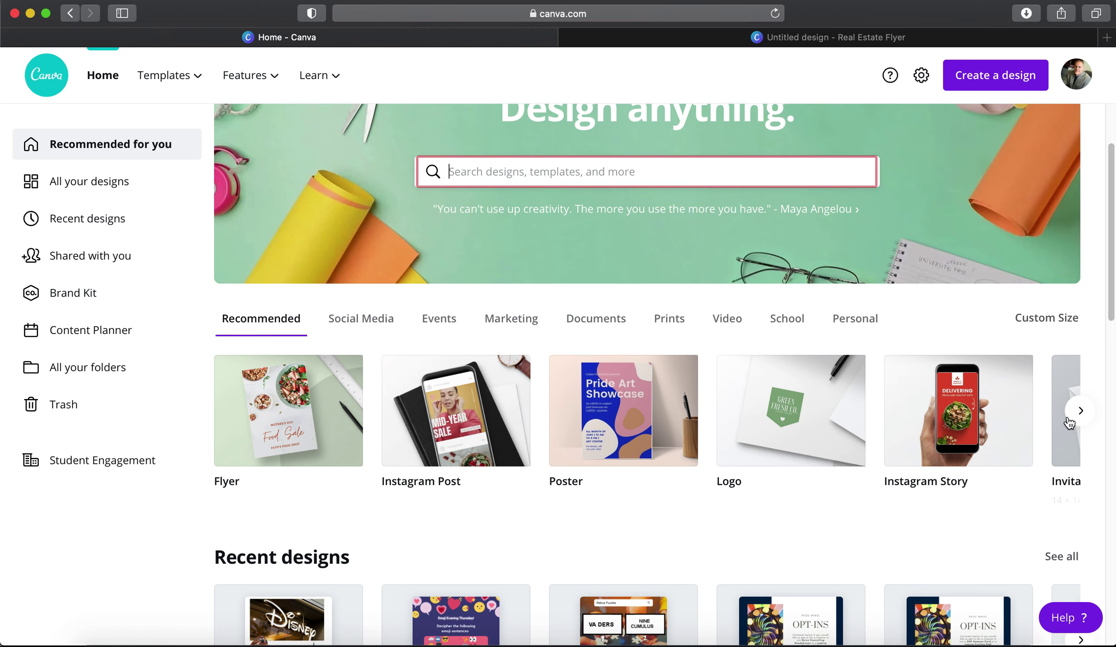
click(1079, 412)
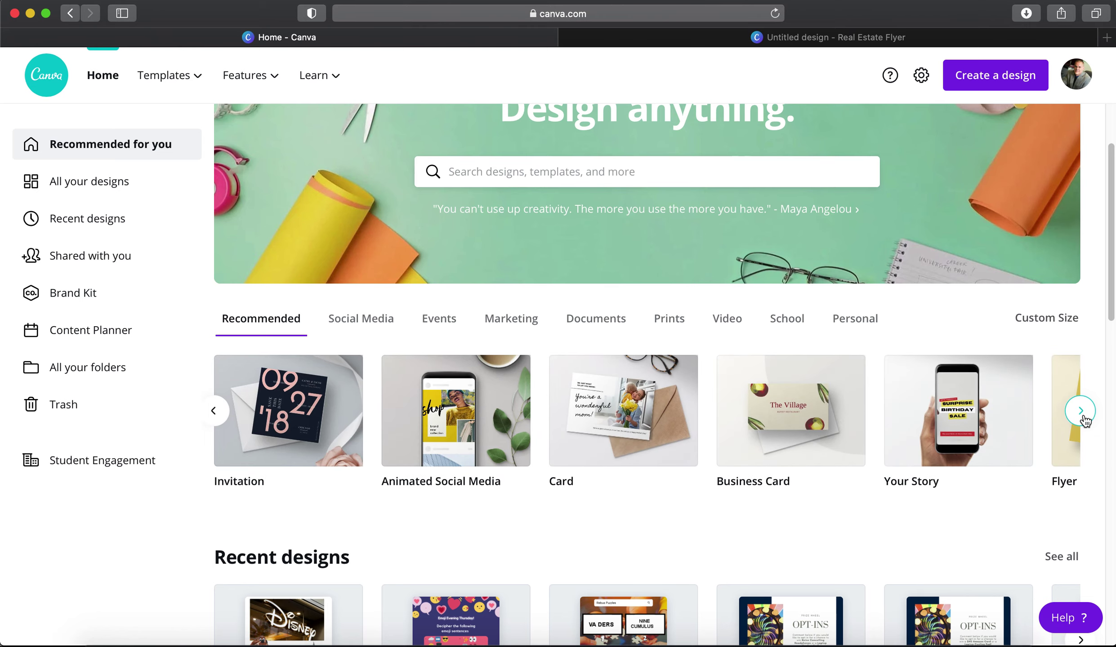
click(1083, 418)
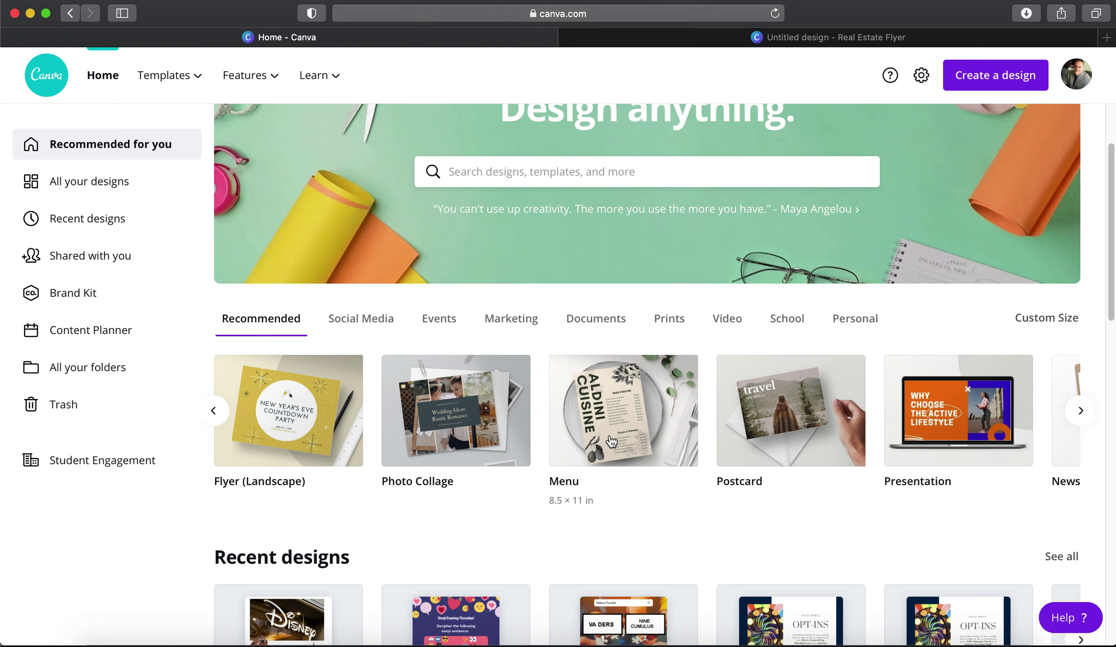
click(214, 411)
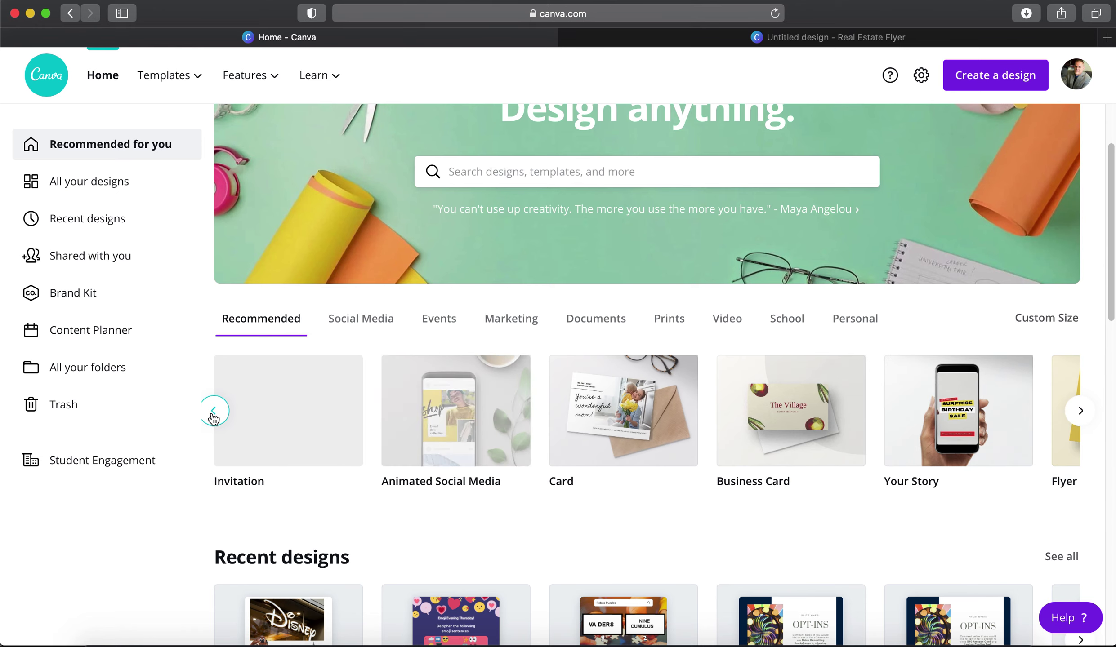
click(213, 412)
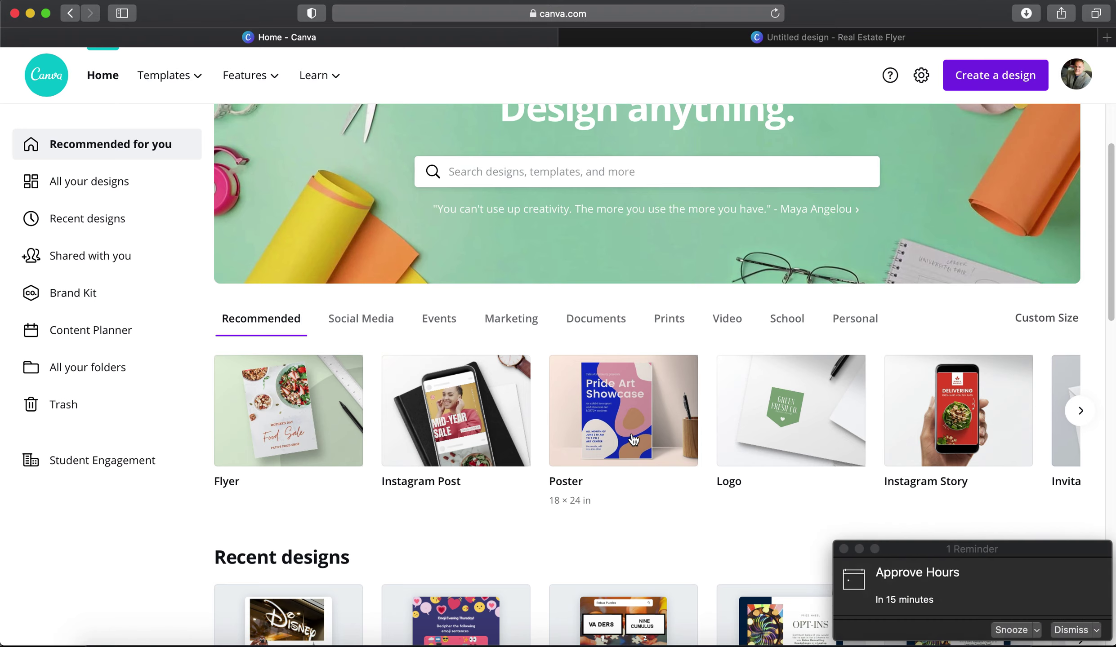
Dismiss the calendar reminder and open the blank Real Estate Flyer design
click(1061, 630)
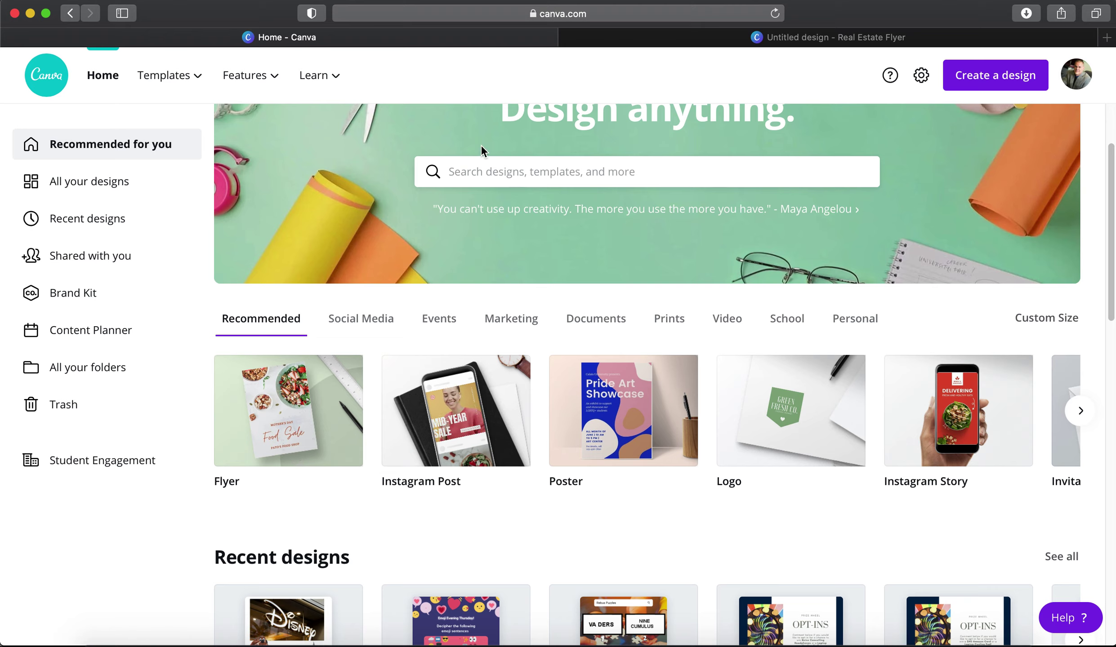
click(567, 35)
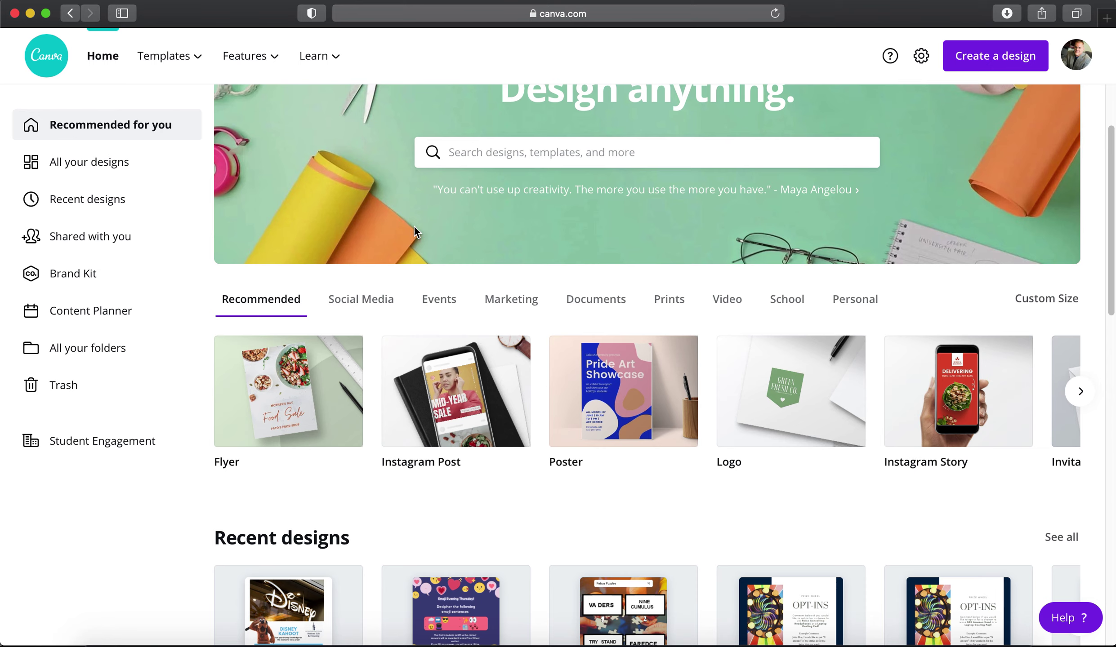
scroll(401, 273, up, 2)
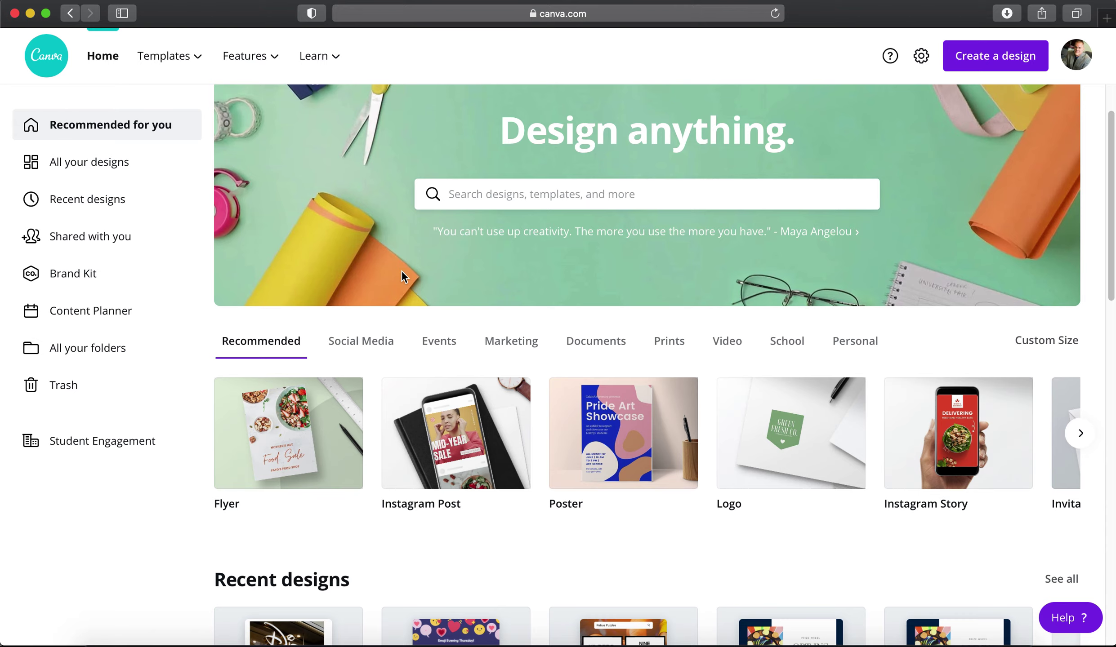
click(321, 463)
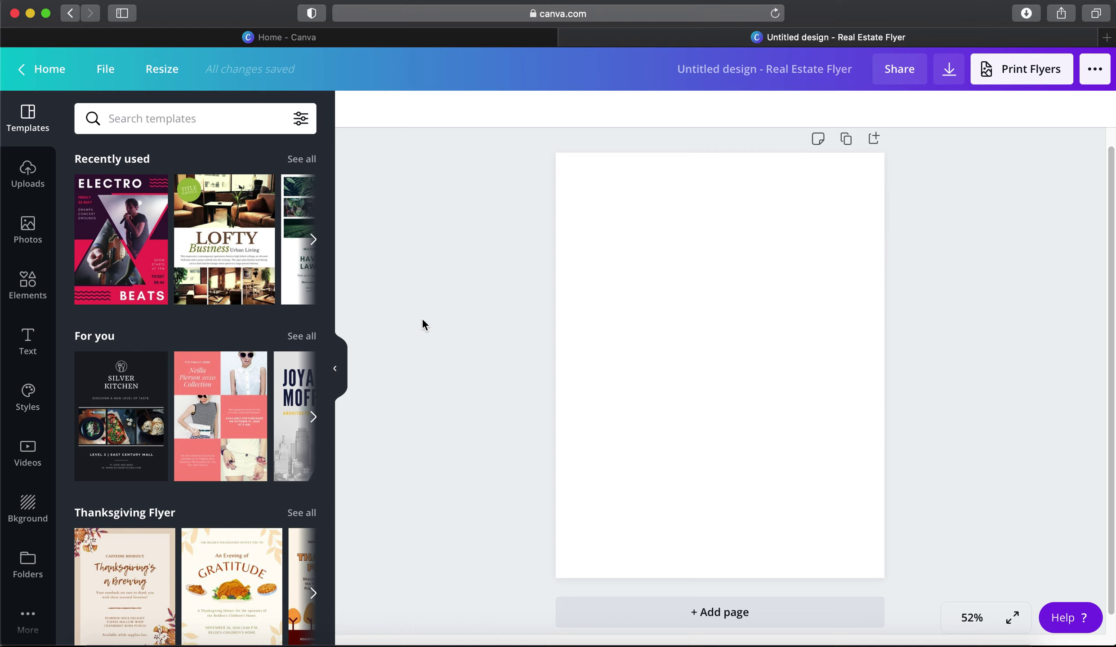
Search the flyer templates for "student government" and look through the results
click(216, 127)
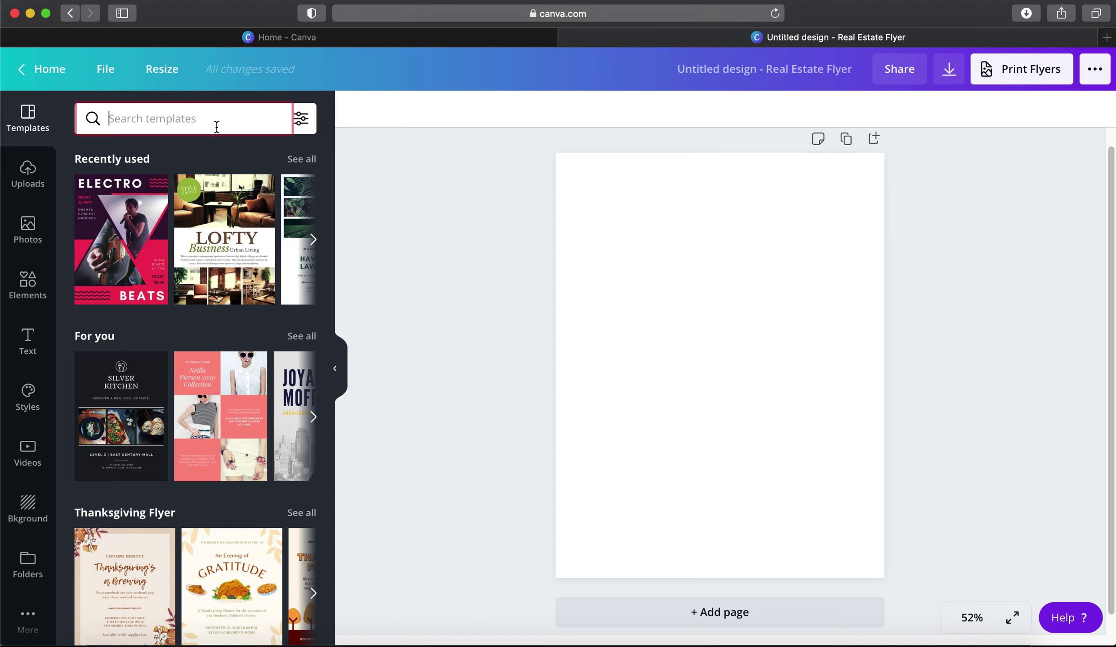
text(student g)
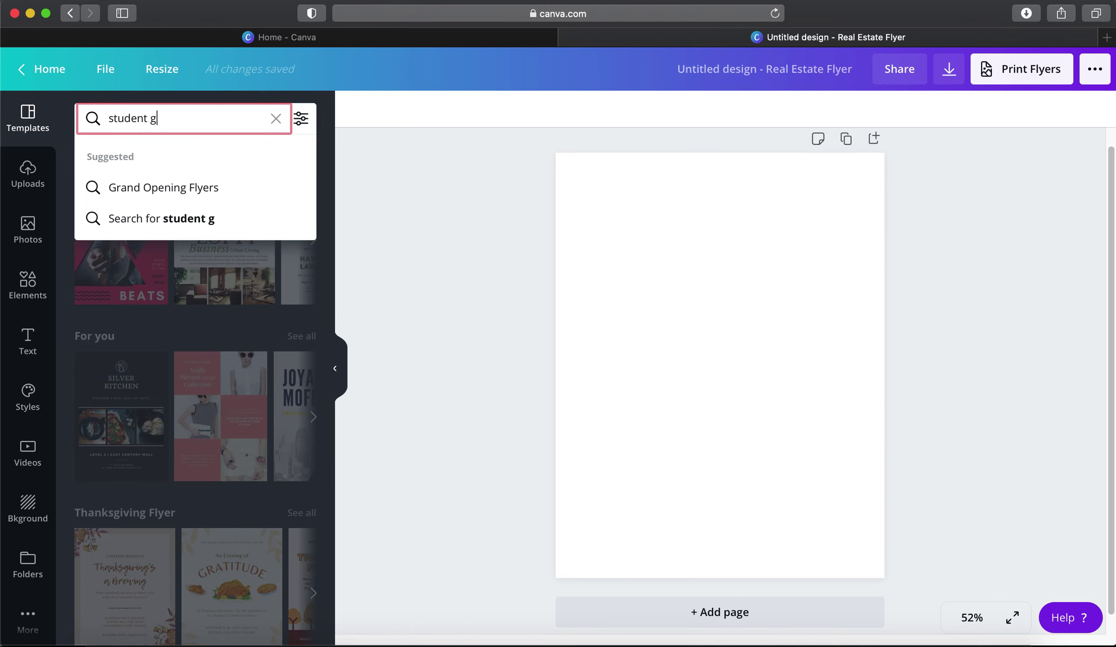
text(overnm)
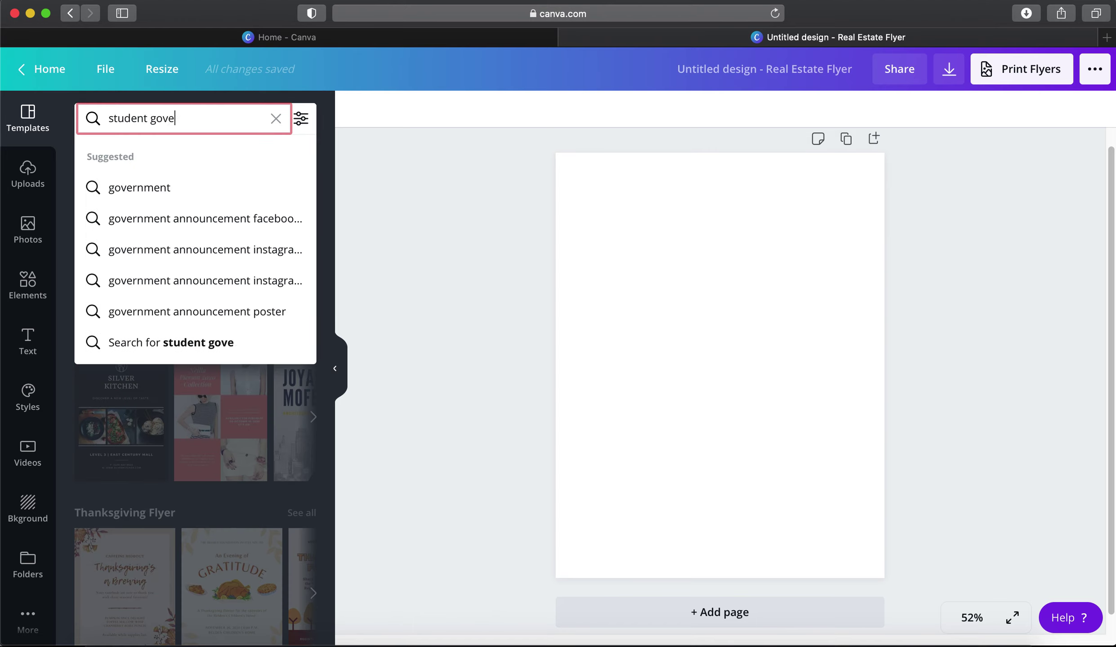
key(BackSpace)
key(BackSpace)
text(nment)
key(Return)
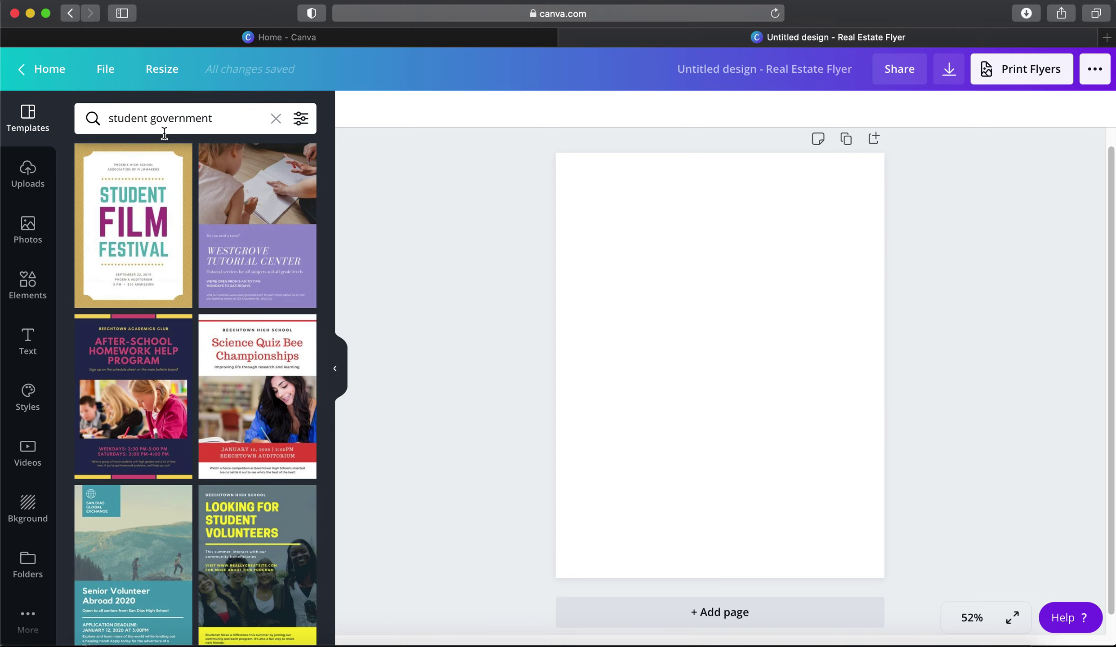
scroll(185, 206, down, 3)
scroll(184, 206, down, 5)
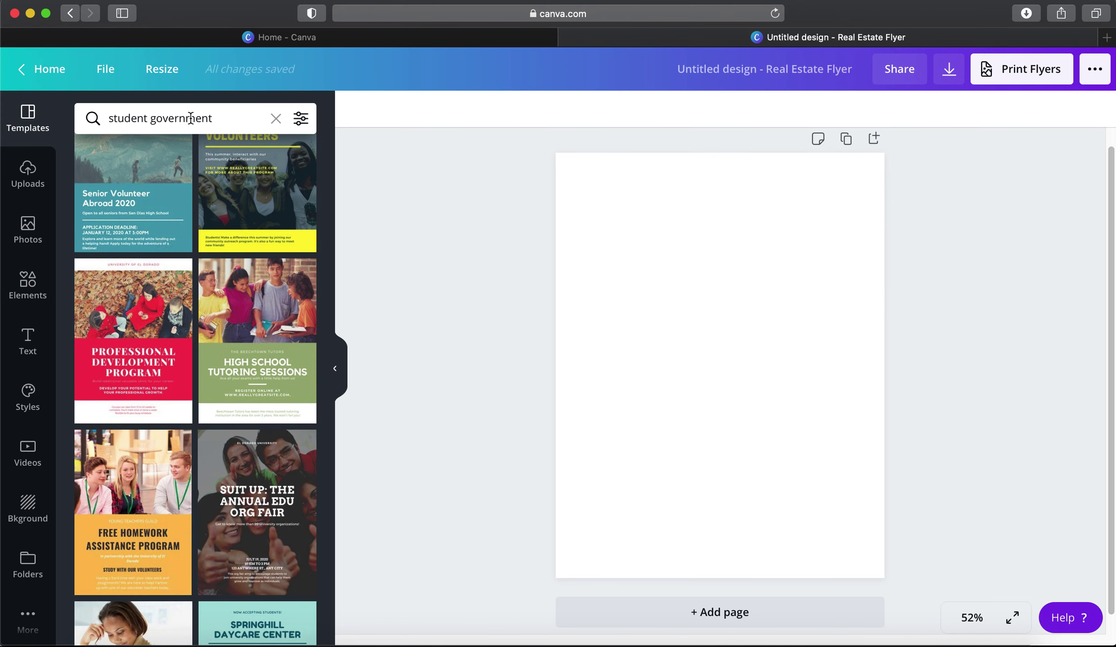
Shorten the template search to "government" and run it again
double_click(143, 117)
key(BackSpace)
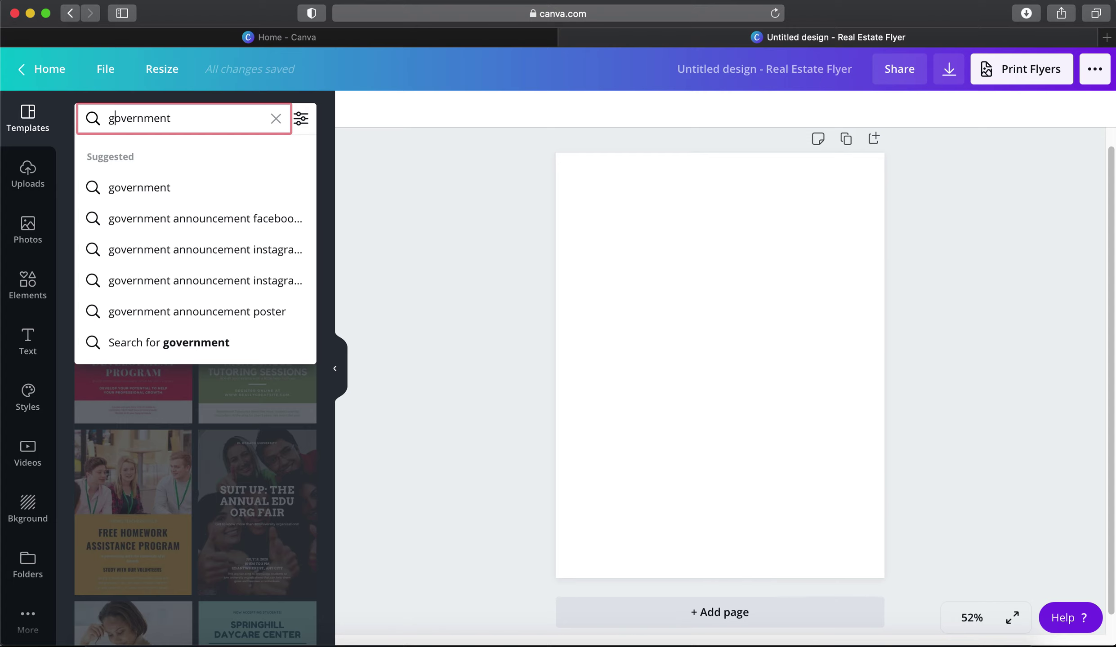
key(Return)
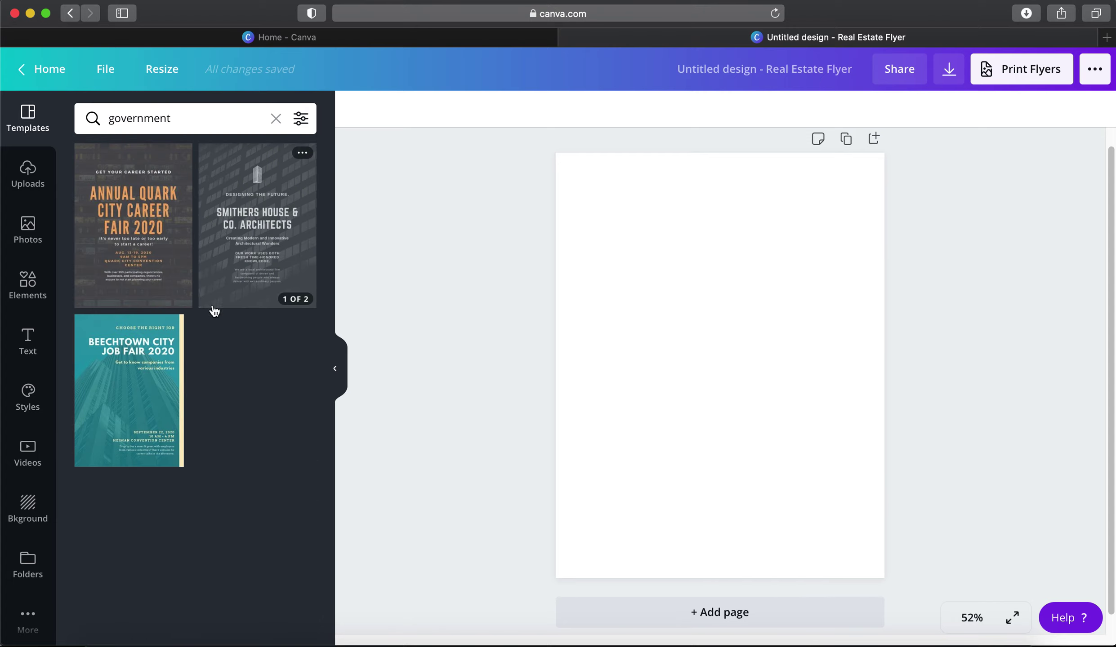
Clear the template search and search for "election" instead
click(275, 118)
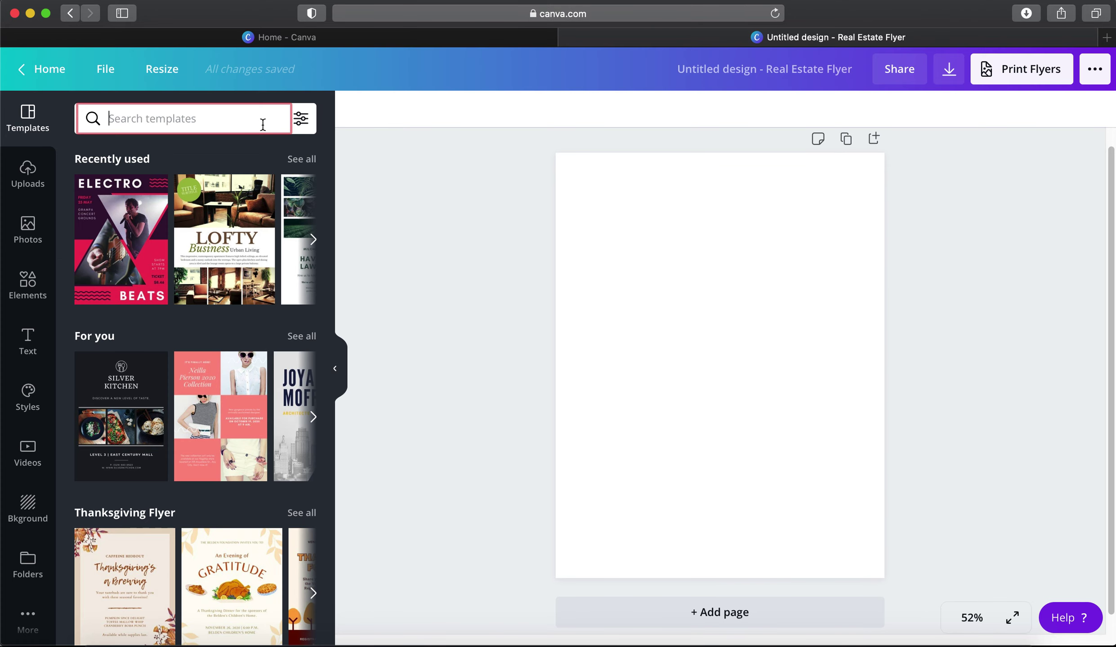
text(election)
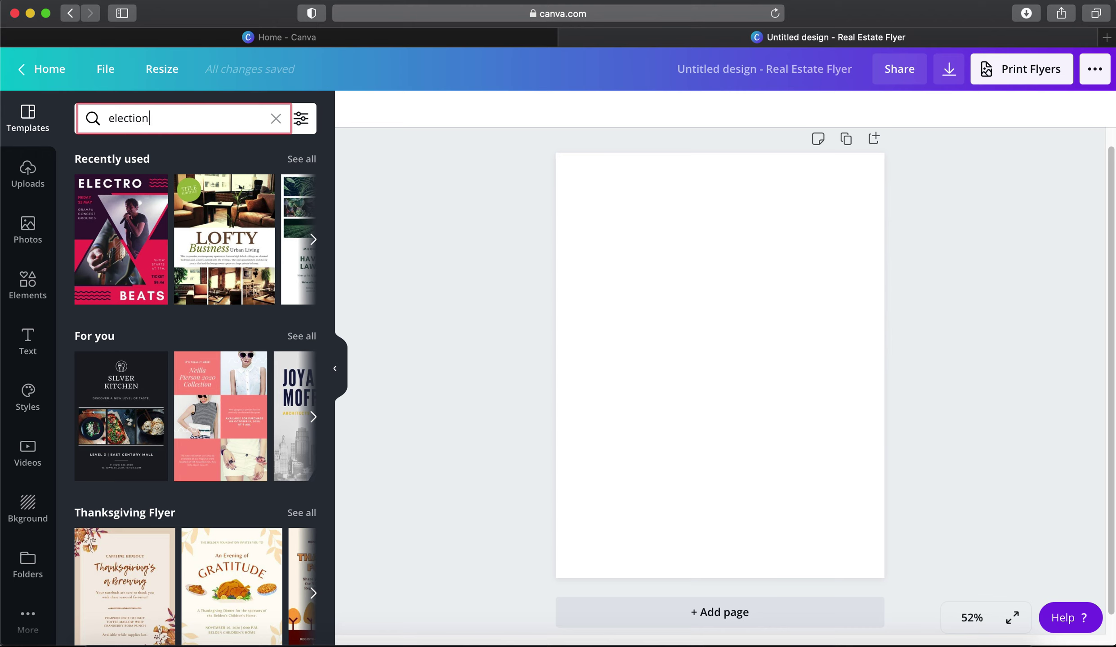
key(Return)
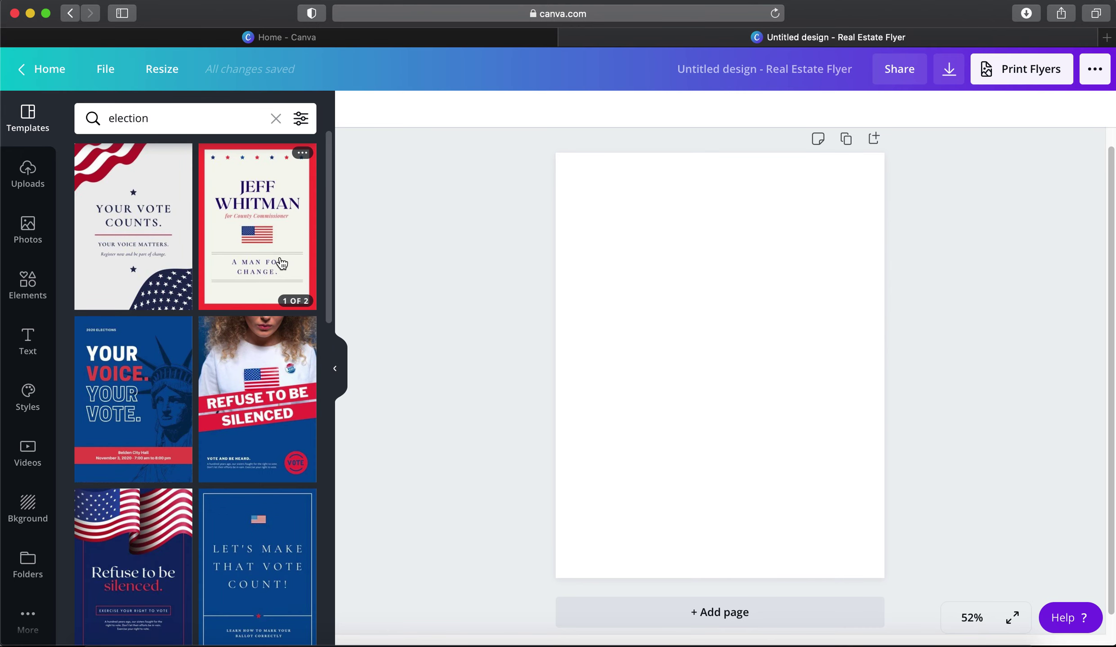
Examine the election flyer templates for a layout suited to a student government flyer
scroll(221, 407, down, 3)
scroll(220, 407, down, 10)
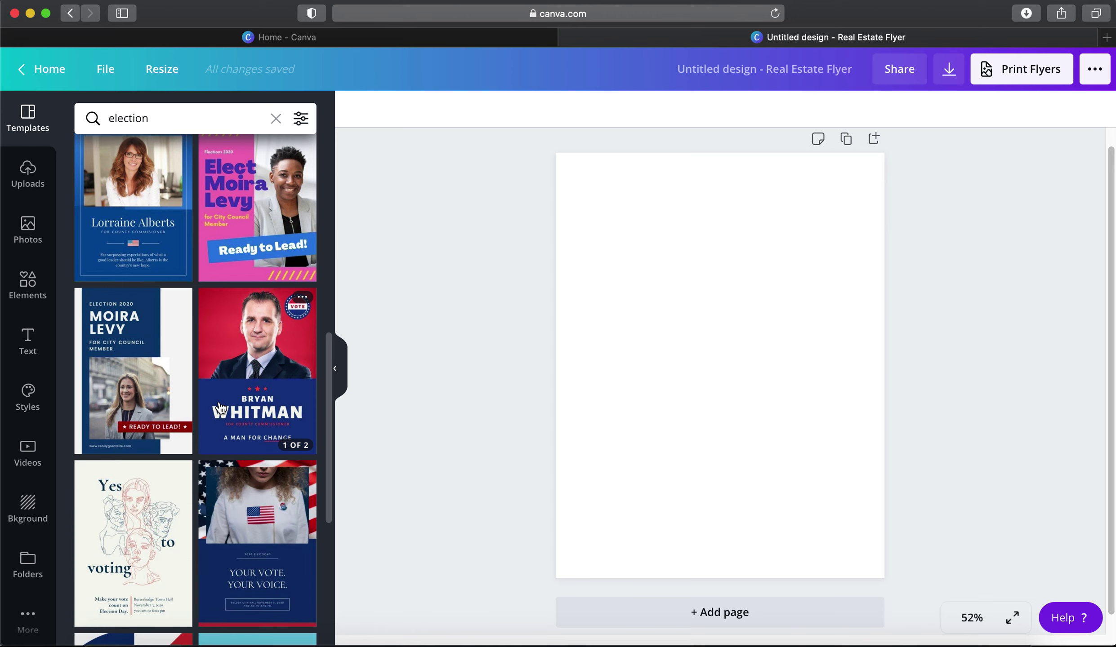
scroll(220, 408, down, 3)
scroll(220, 407, down, 8)
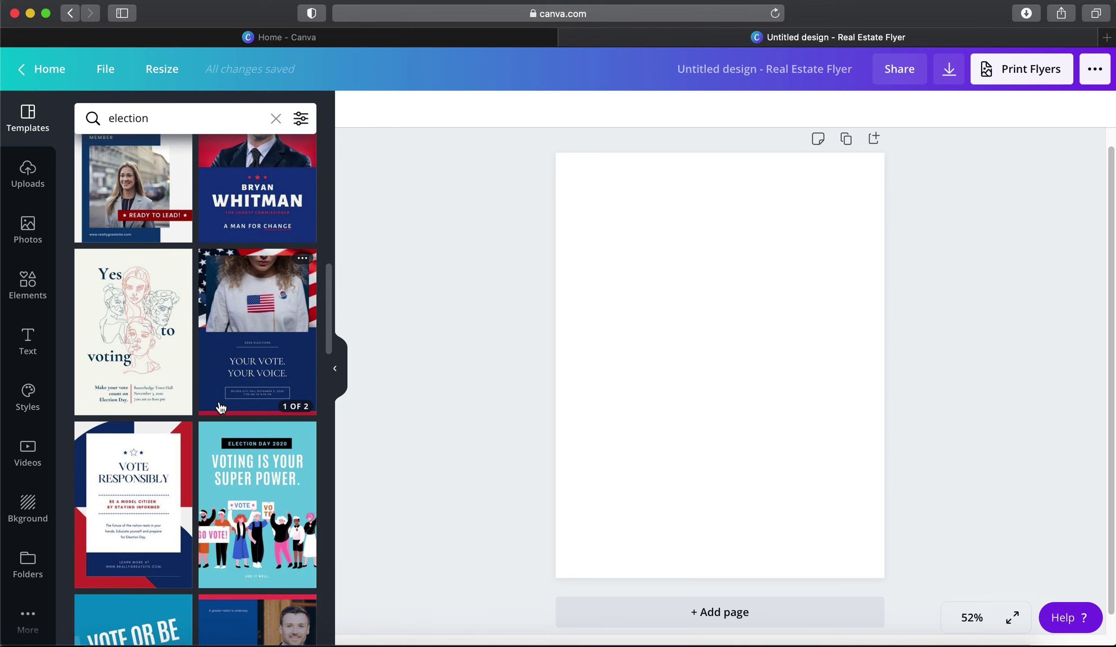
scroll(220, 407, down, 3)
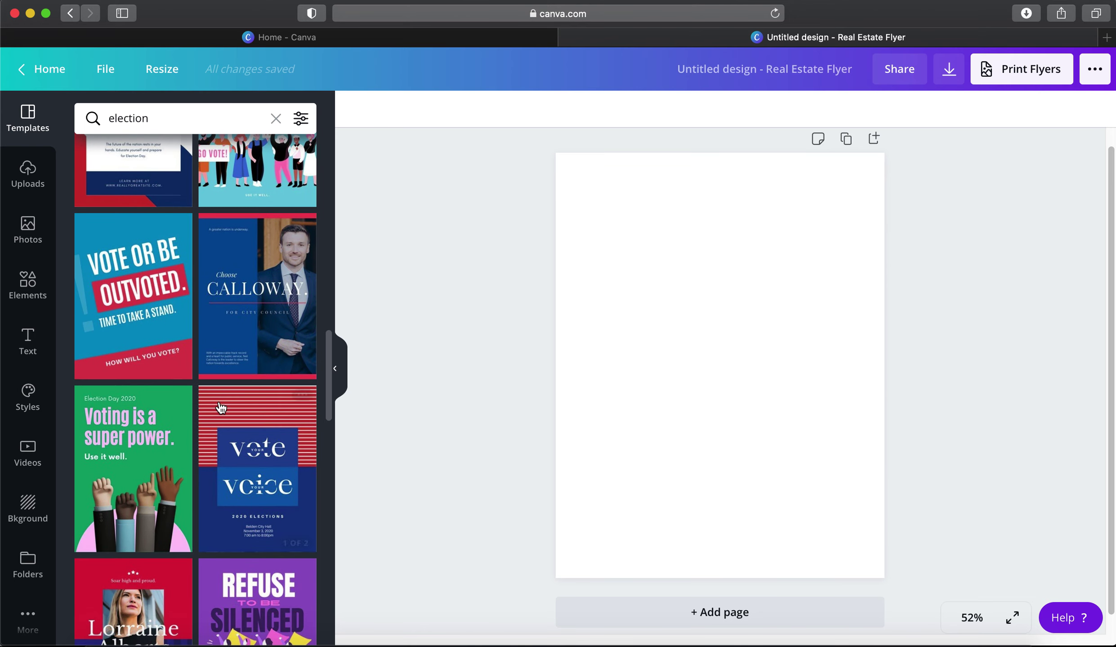
scroll(220, 408, down, 9)
scroll(218, 416, up, 5)
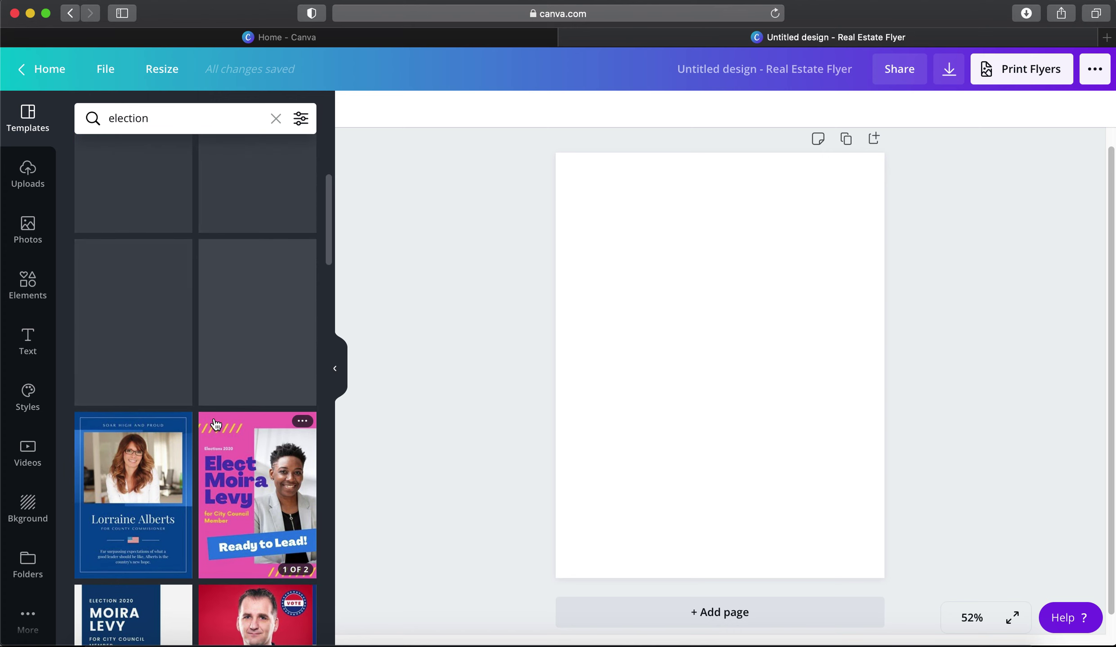
scroll(214, 420, up, 3)
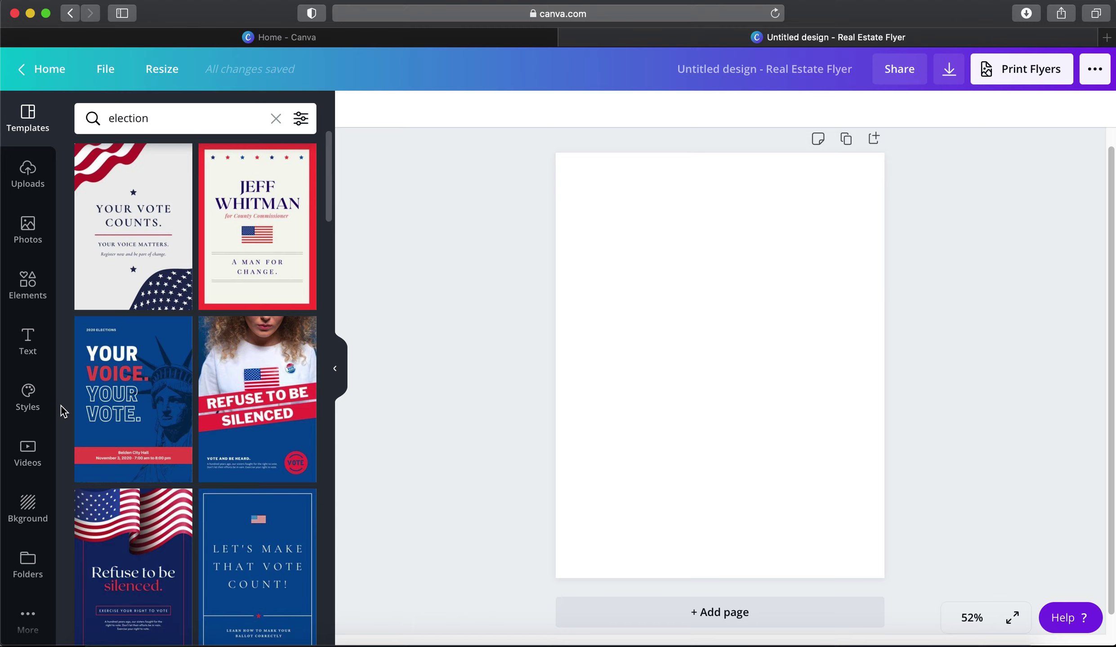
scroll(134, 485, down, 10)
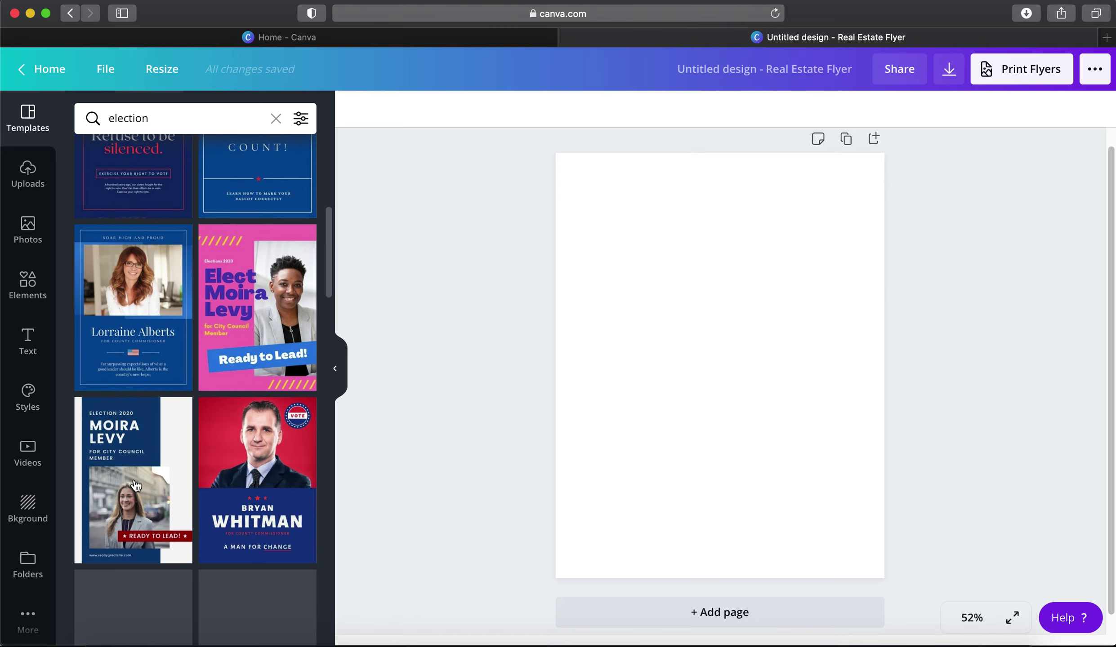
scroll(135, 485, down, 5)
scroll(134, 479, down, 2)
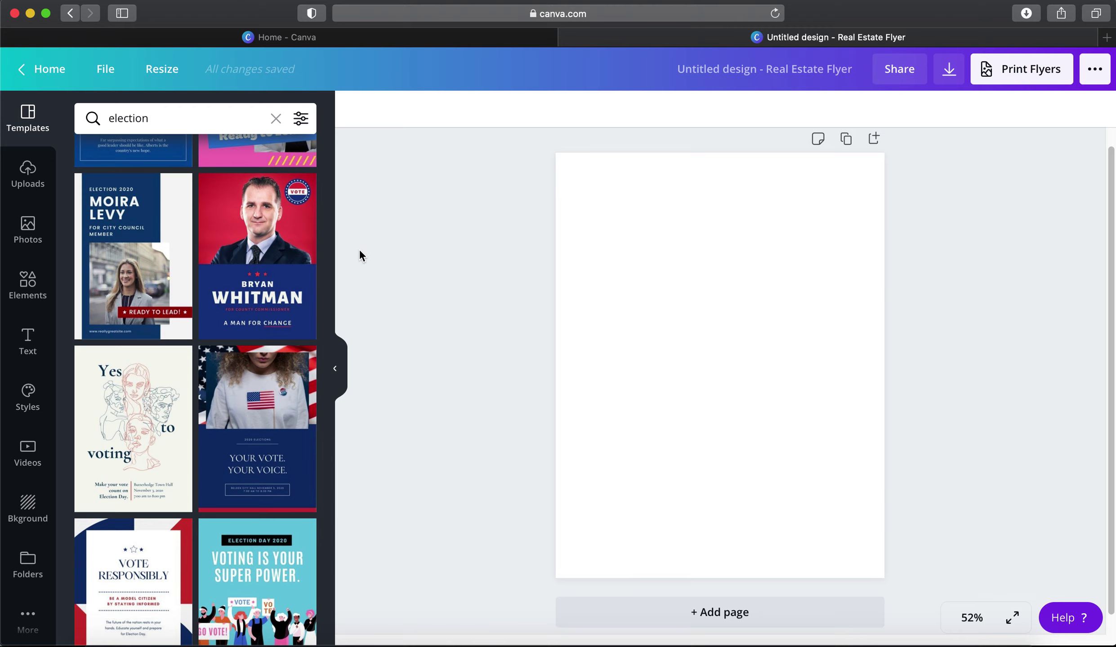
scroll(268, 289, up, 10)
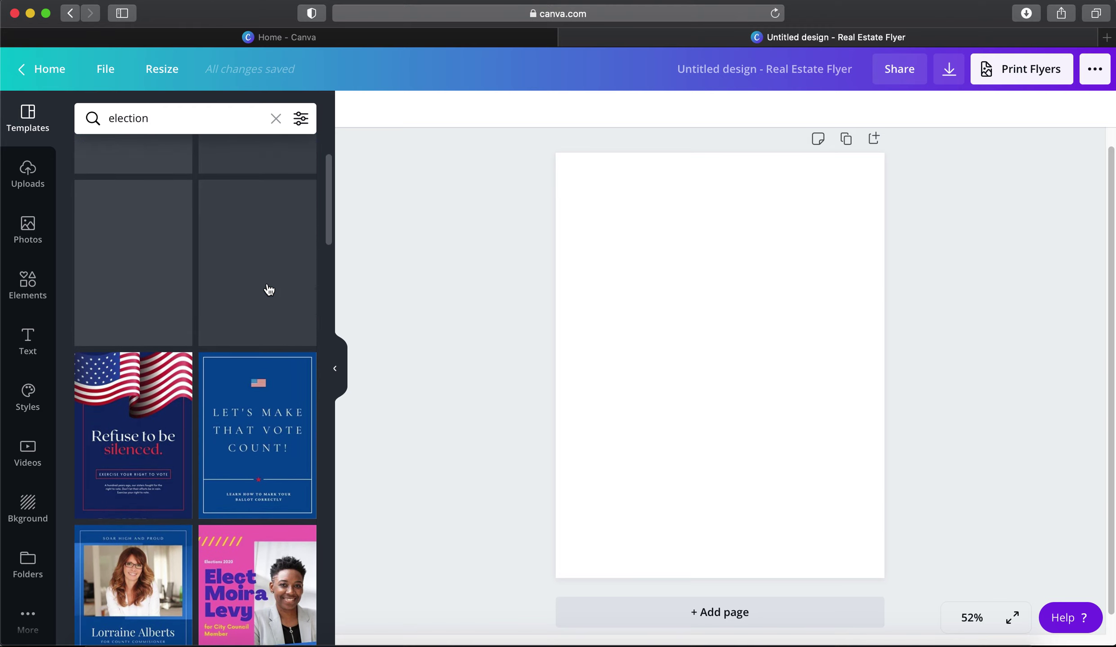
scroll(269, 289, down, 15)
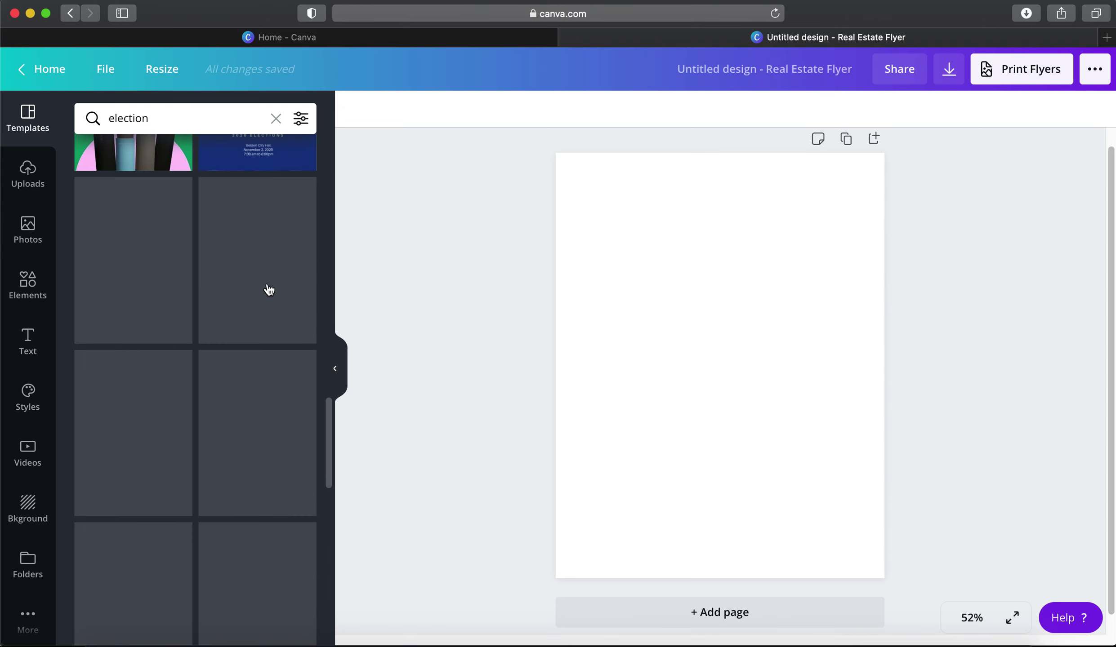
scroll(268, 289, up, 1)
scroll(268, 289, down, 5)
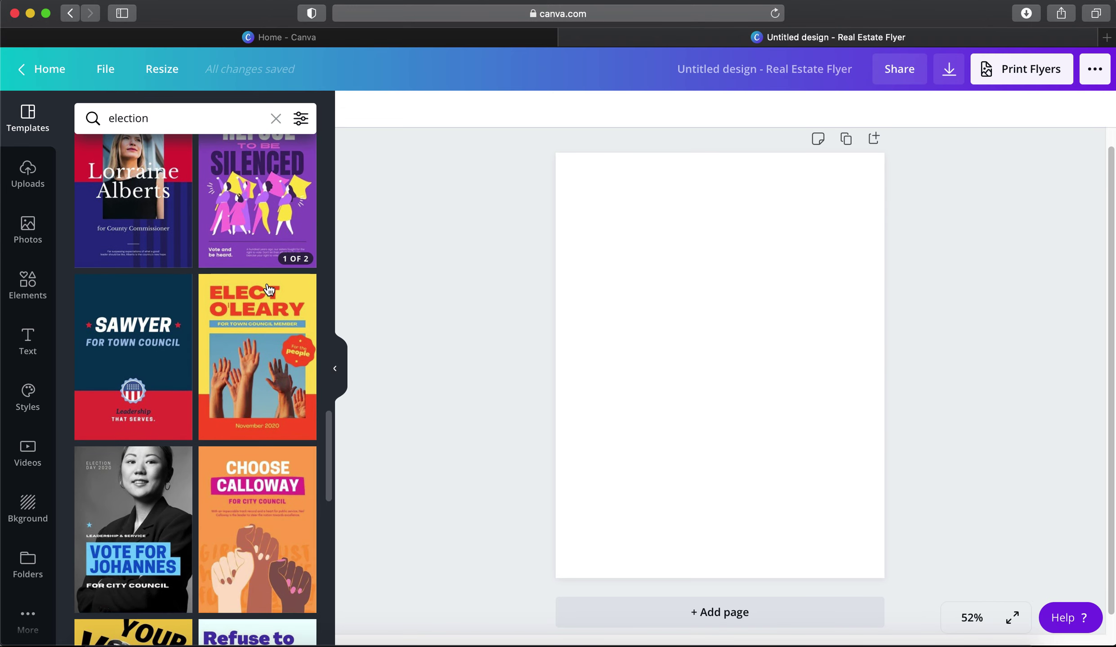
Find the "Blue and Red Campaign Flyers" template among the election results, apply its front page to the flyer, and show the uploaded images
scroll(233, 523, down, 12)
scroll(232, 522, down, 11)
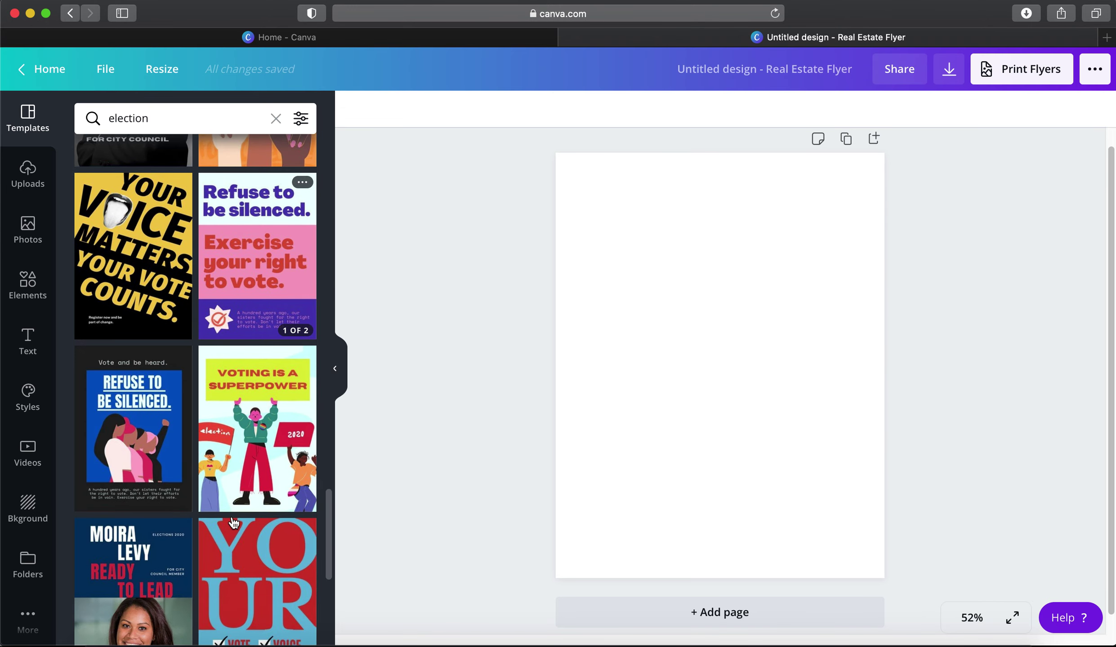
scroll(232, 521, down, 9)
scroll(233, 523, down, 15)
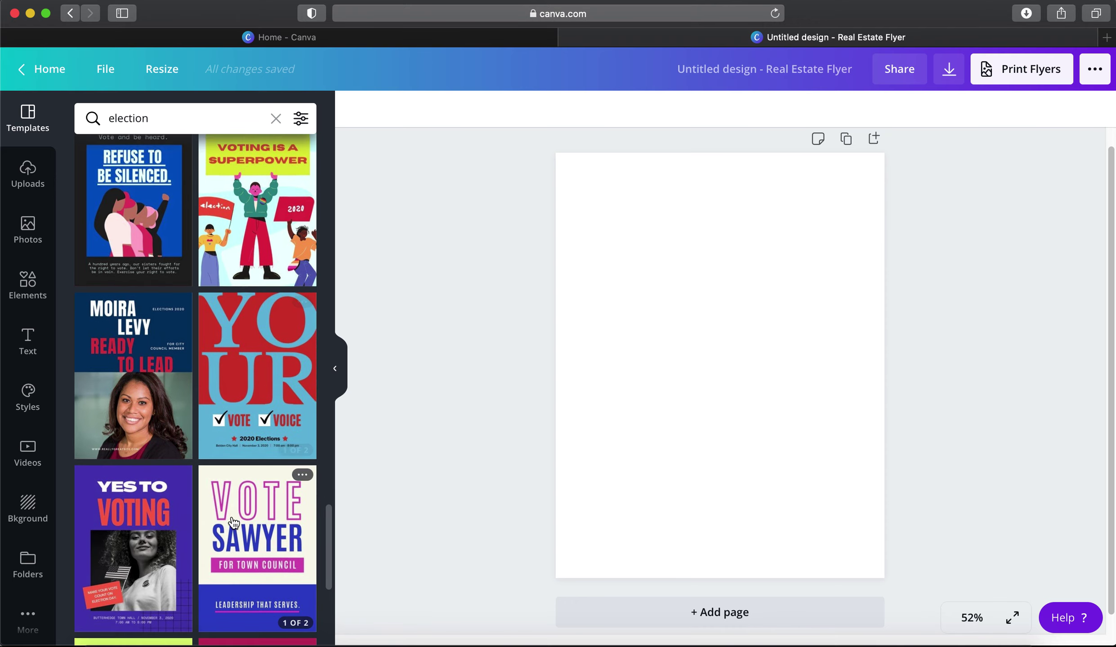
scroll(233, 523, up, 10)
scroll(233, 523, up, 20)
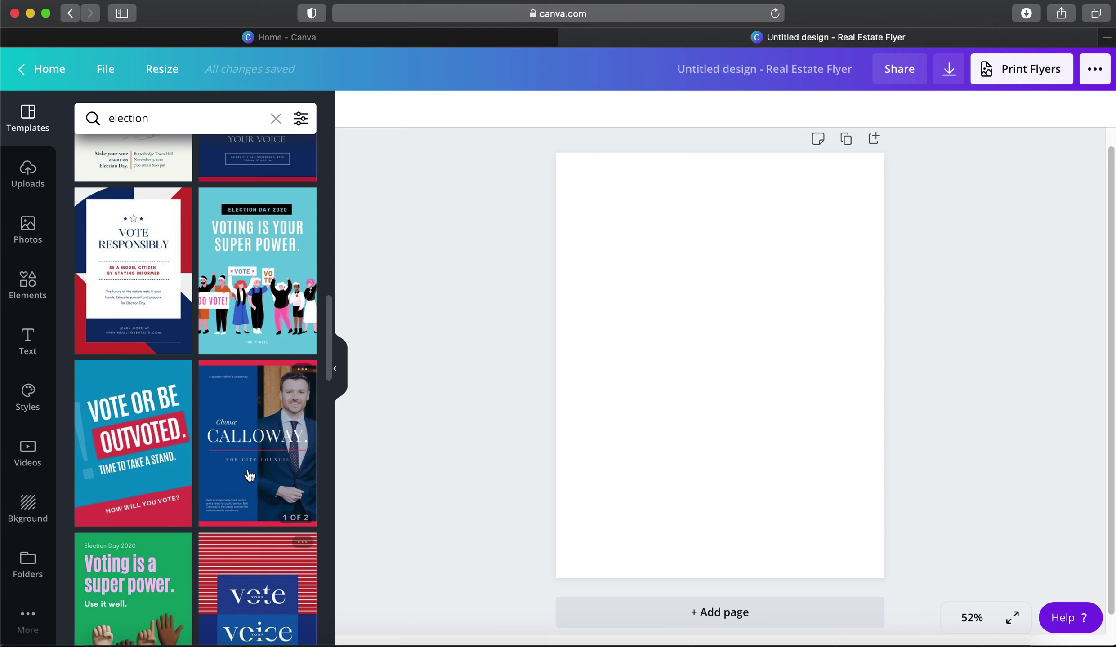
scroll(243, 495, up, 4)
scroll(250, 474, up, 15)
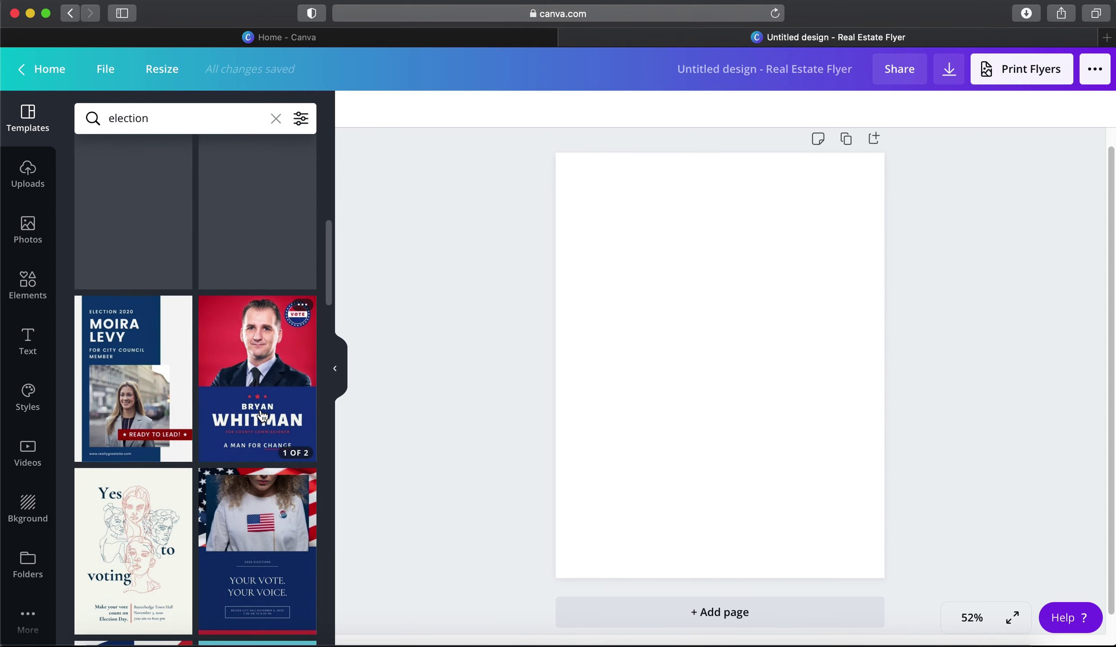
click(263, 404)
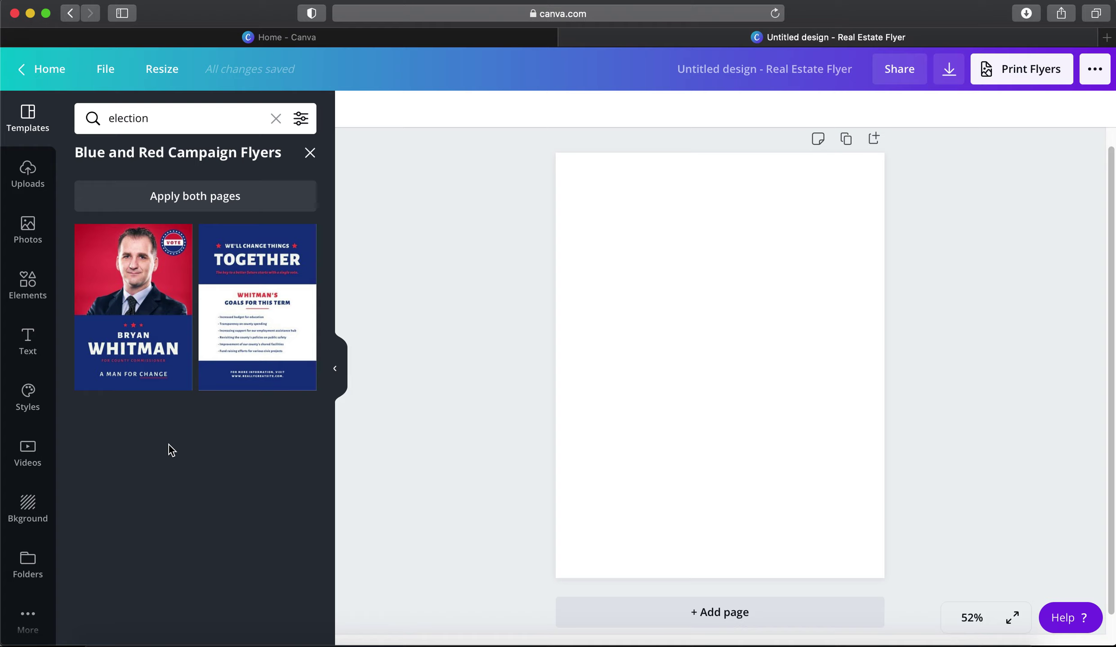
click(156, 289)
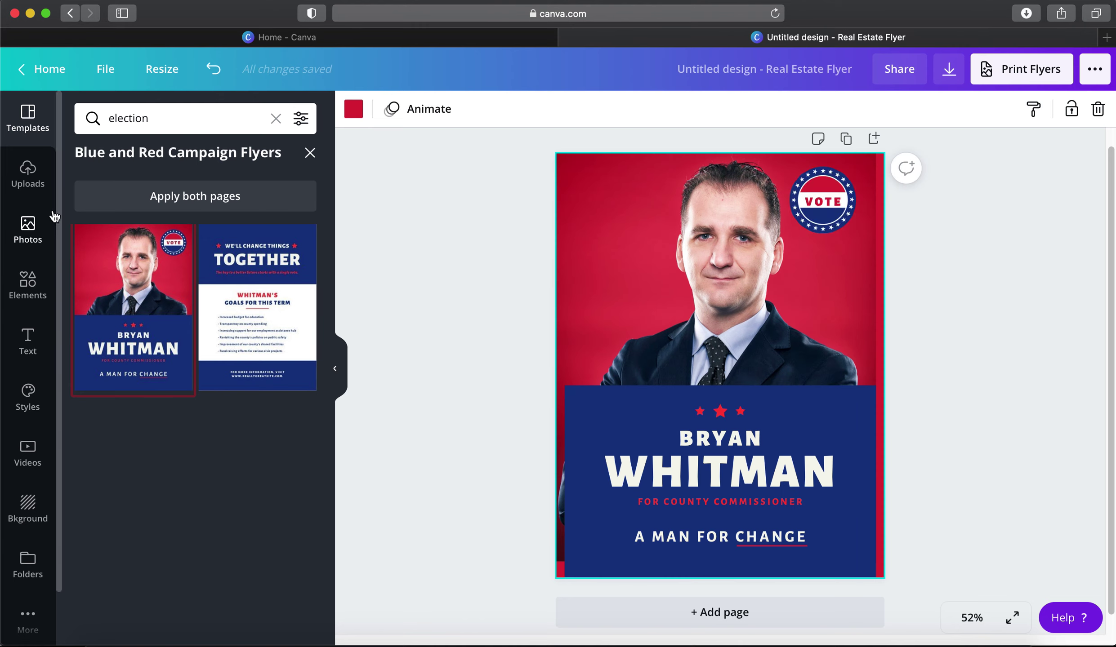
click(28, 175)
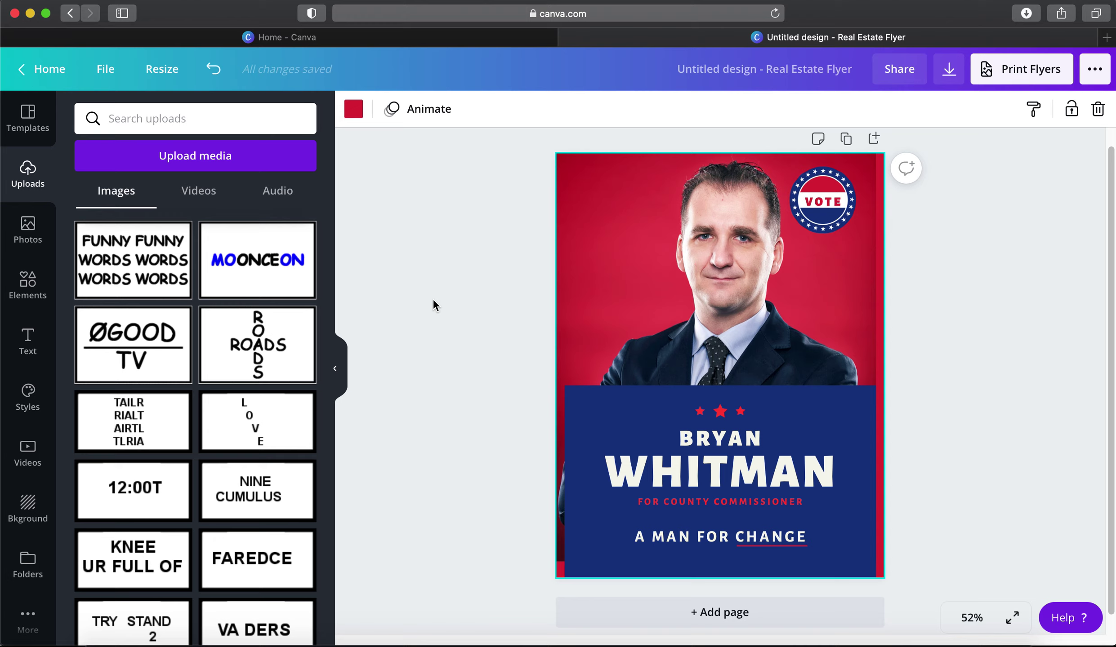
key(super+space)
text(p)
key(BackSpace)
text(phot)
key(BackSpace)
text(otos)
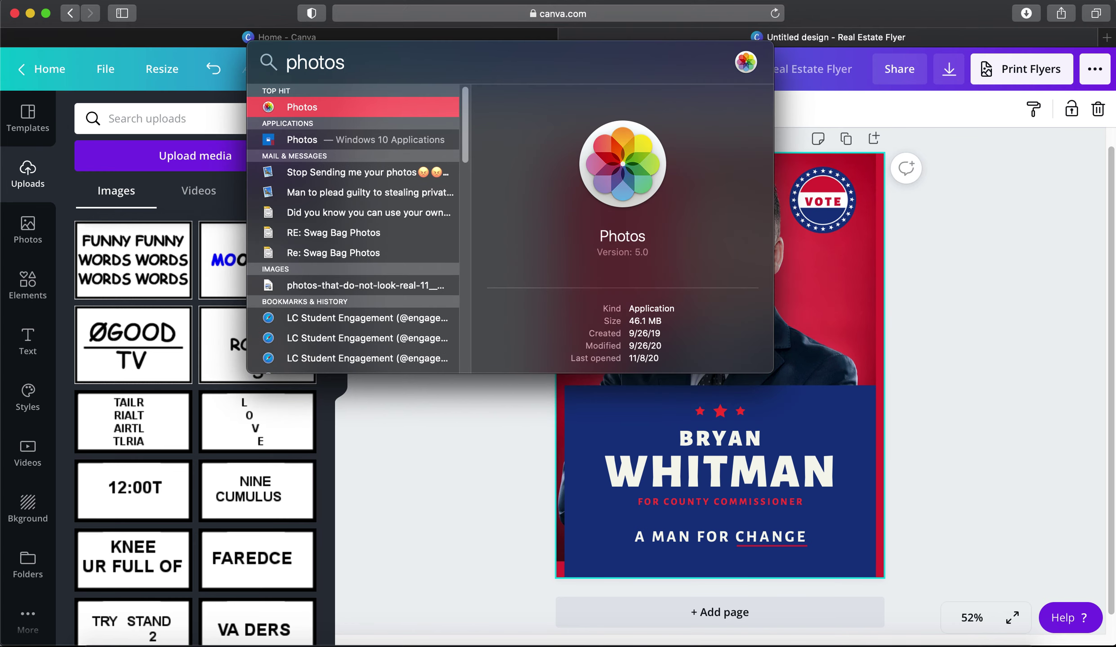
key(BackSpace)
key(BackSpace)
key(BackSpace)
key(BackSpace)
key(BackSpace)
key(BackSpace)
key(Escape)
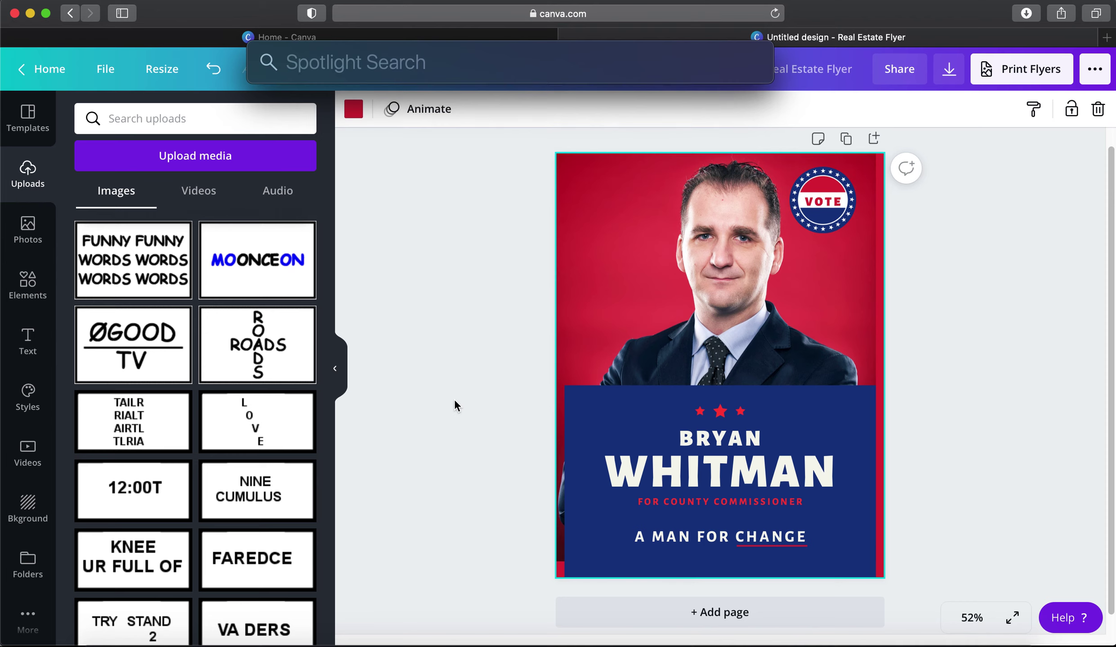
Search Google for "joe biden" in a new browser tab and show the image results
click(1107, 38)
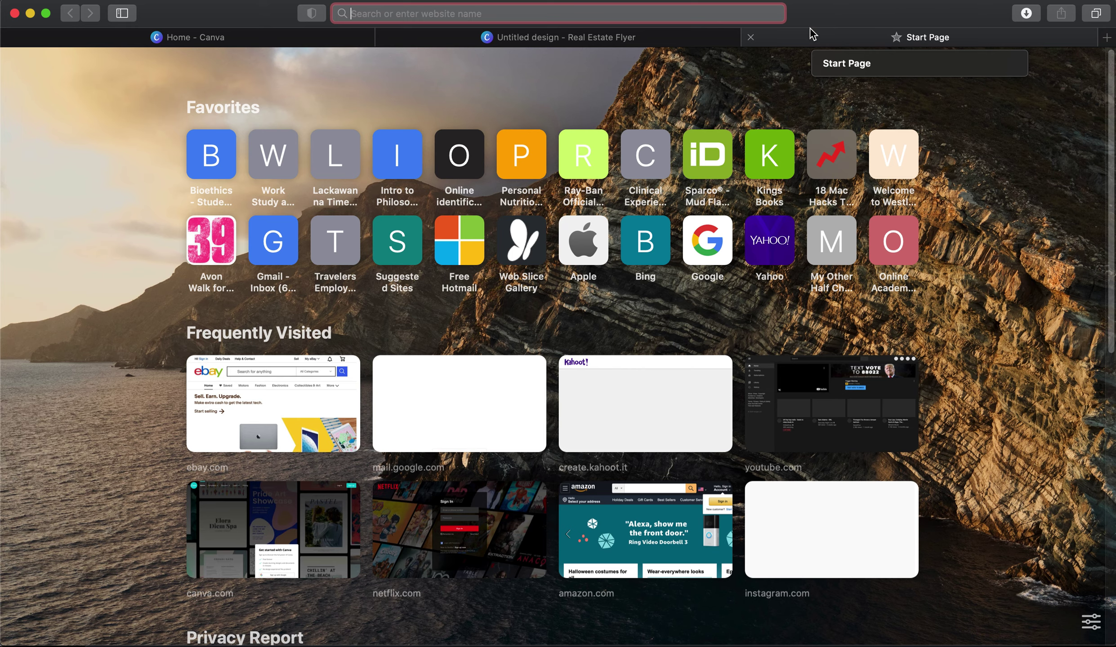
text(bjoe)
key(BackSpace)
key(BackSpace)
key(BackSpace)
key(BackSpace)
text(joe b)
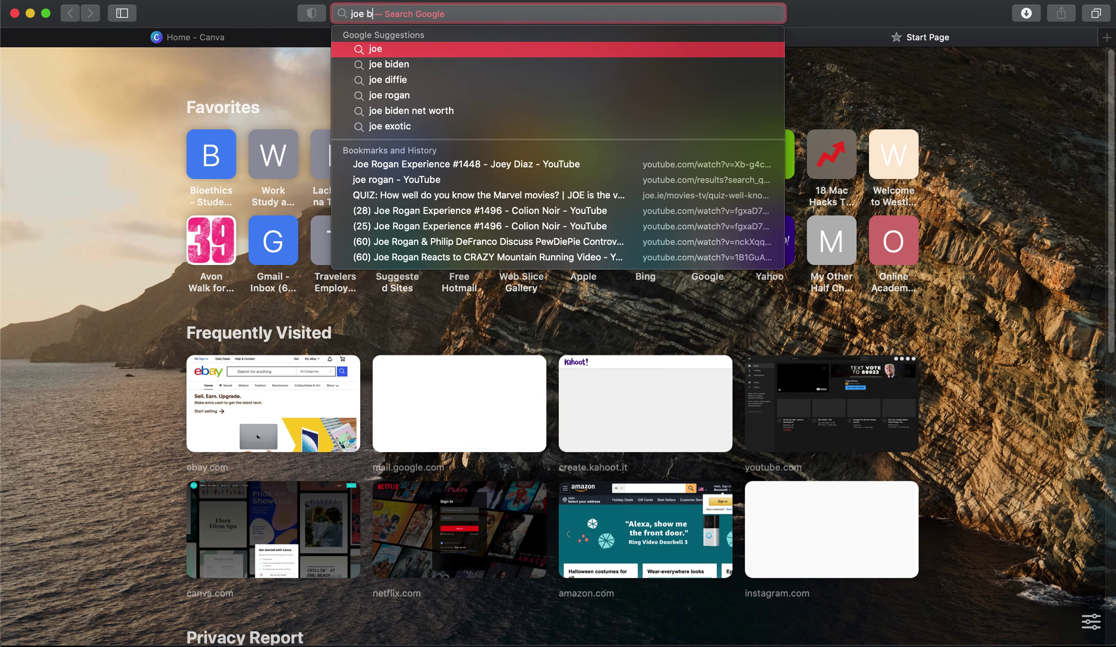
text(iden)
key(Return)
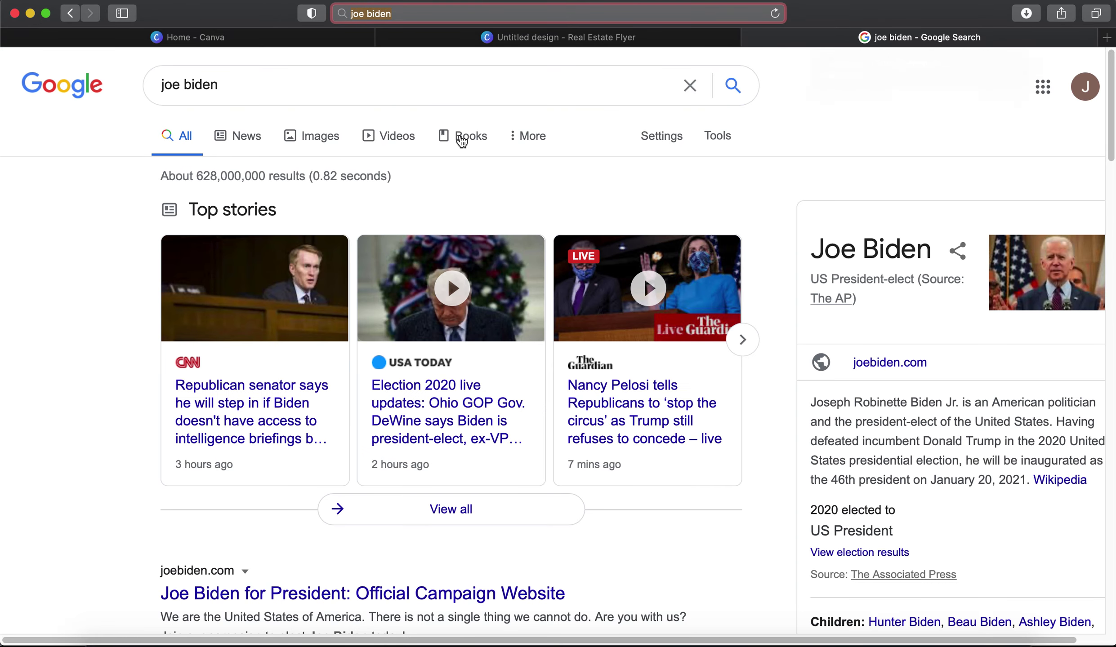
click(295, 139)
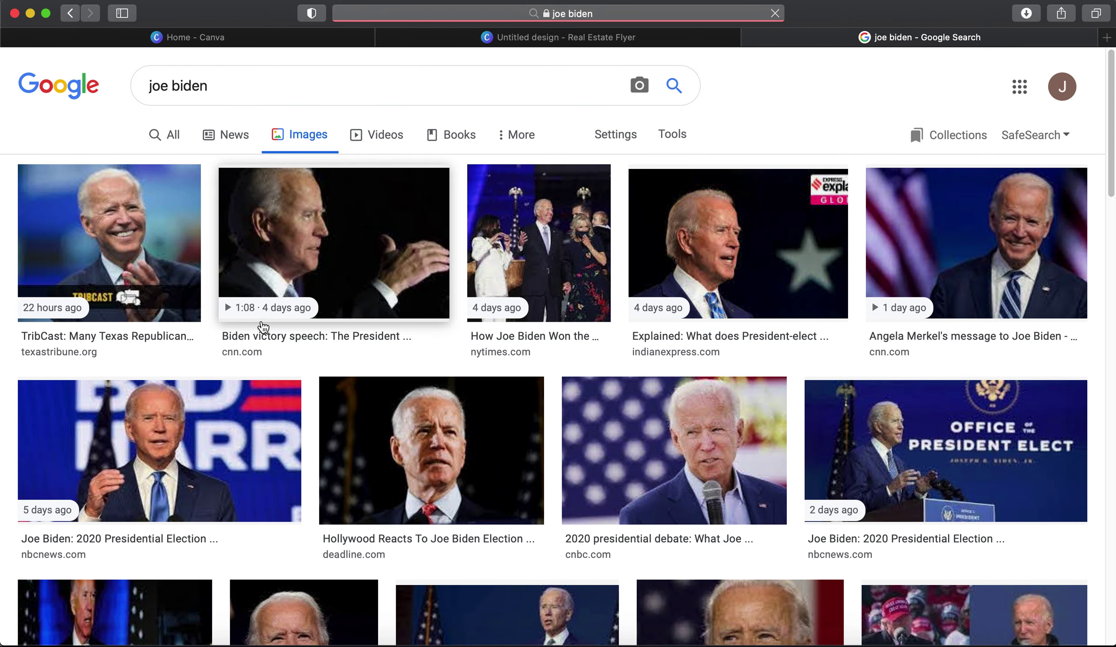
Look through the image results for a portrait suited to the flyer and open the WBUR photo of Joe Biden with both hands raised
scroll(460, 445, down, 3)
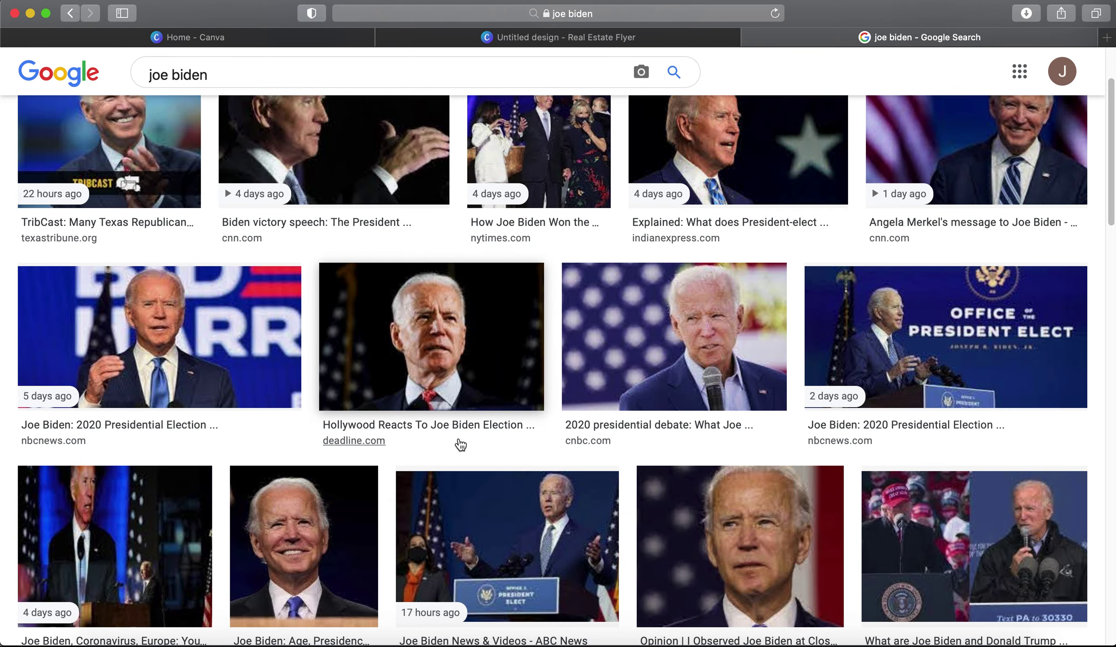
scroll(461, 445, down, 10)
scroll(459, 444, down, 2)
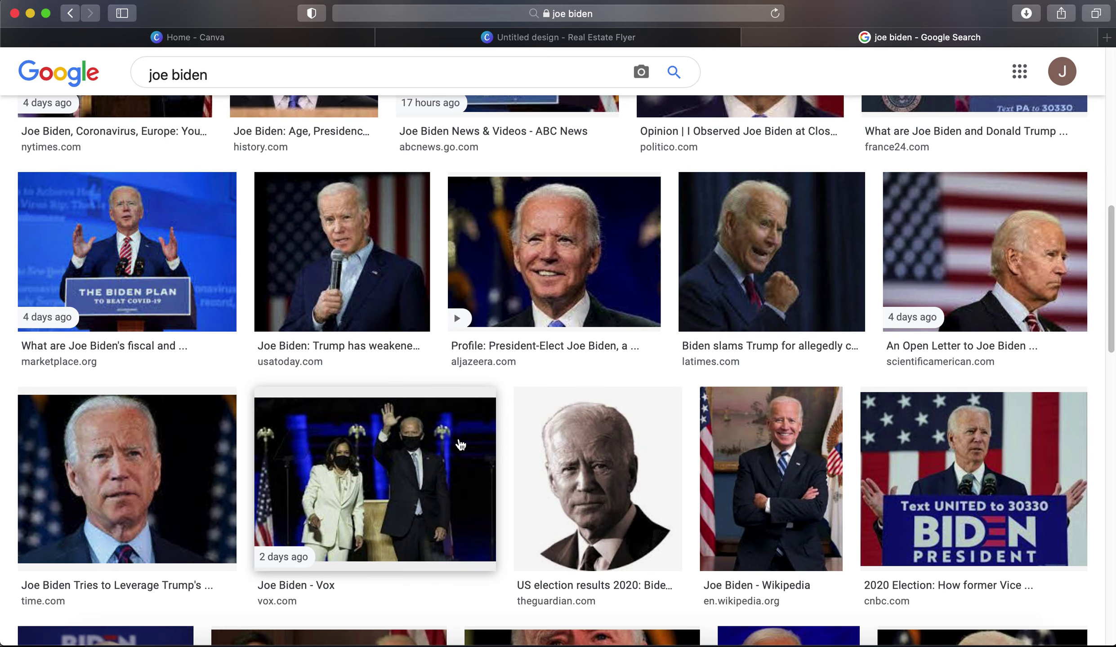
click(469, 41)
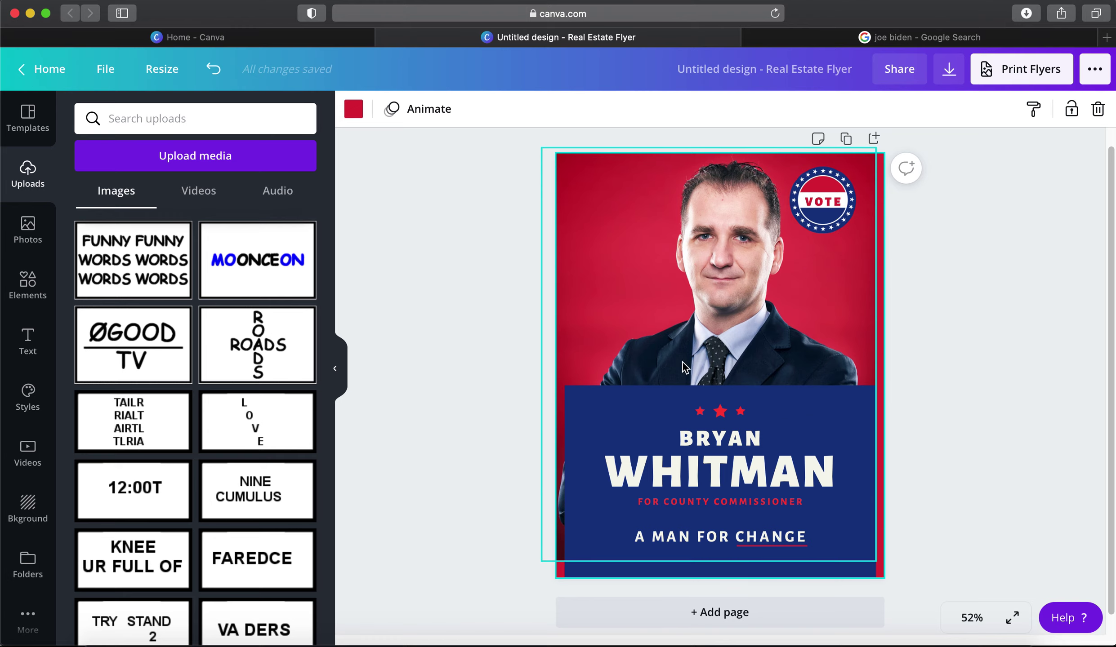
click(963, 38)
scroll(760, 399, down, 8)
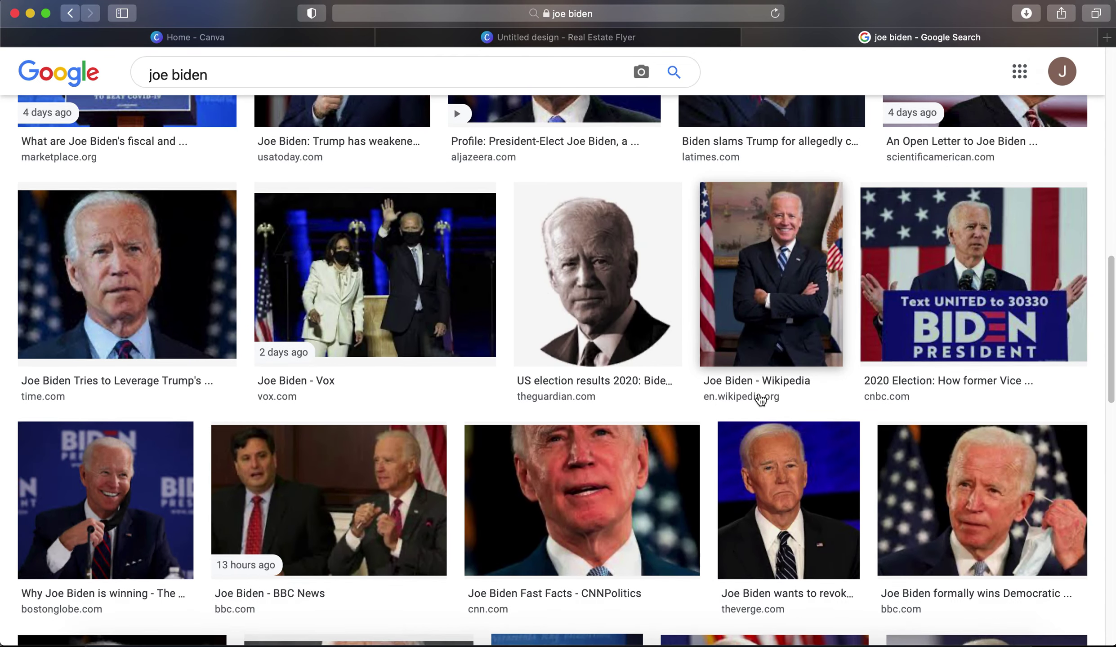
scroll(759, 399, down, 12)
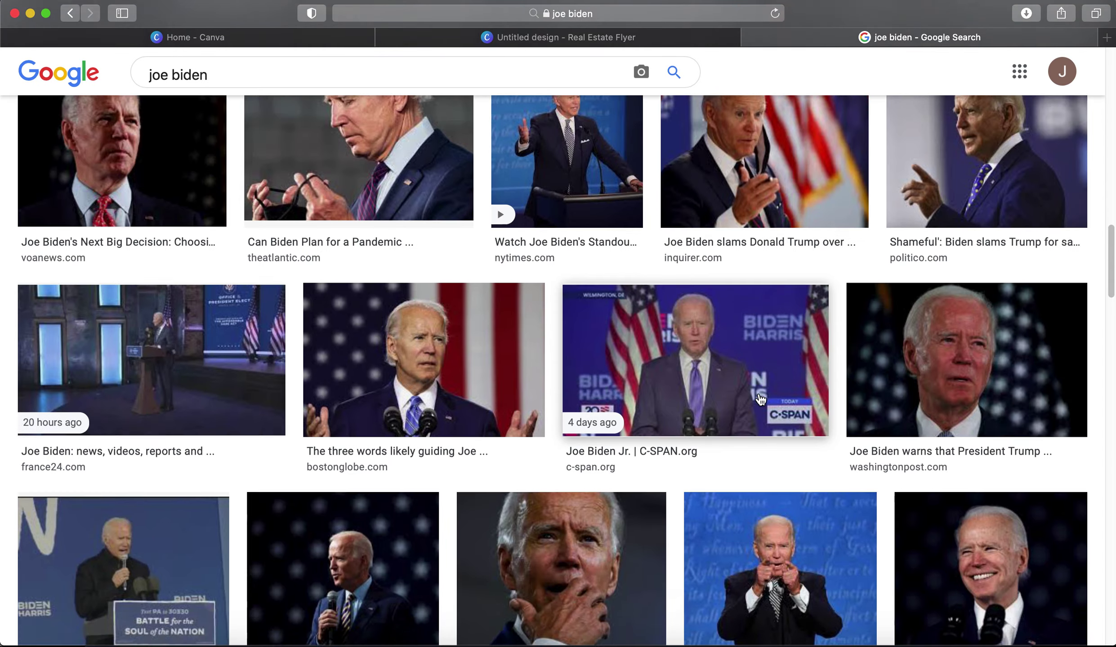
scroll(759, 400, down, 5)
scroll(759, 391, up, 3)
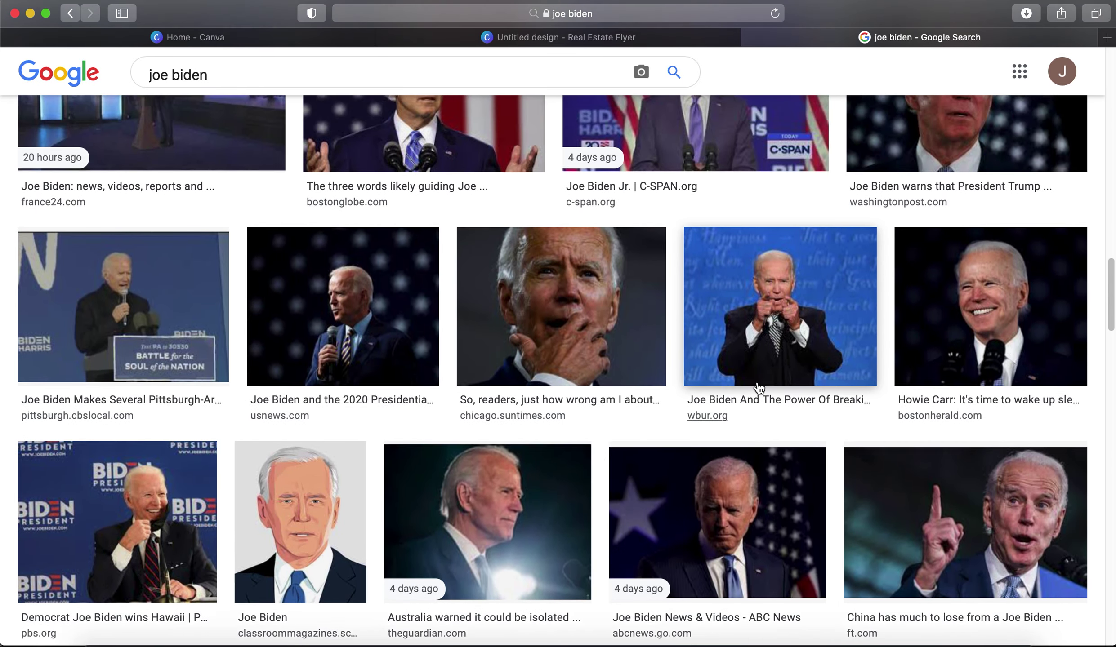
scroll(765, 350, up, 1)
click(777, 307)
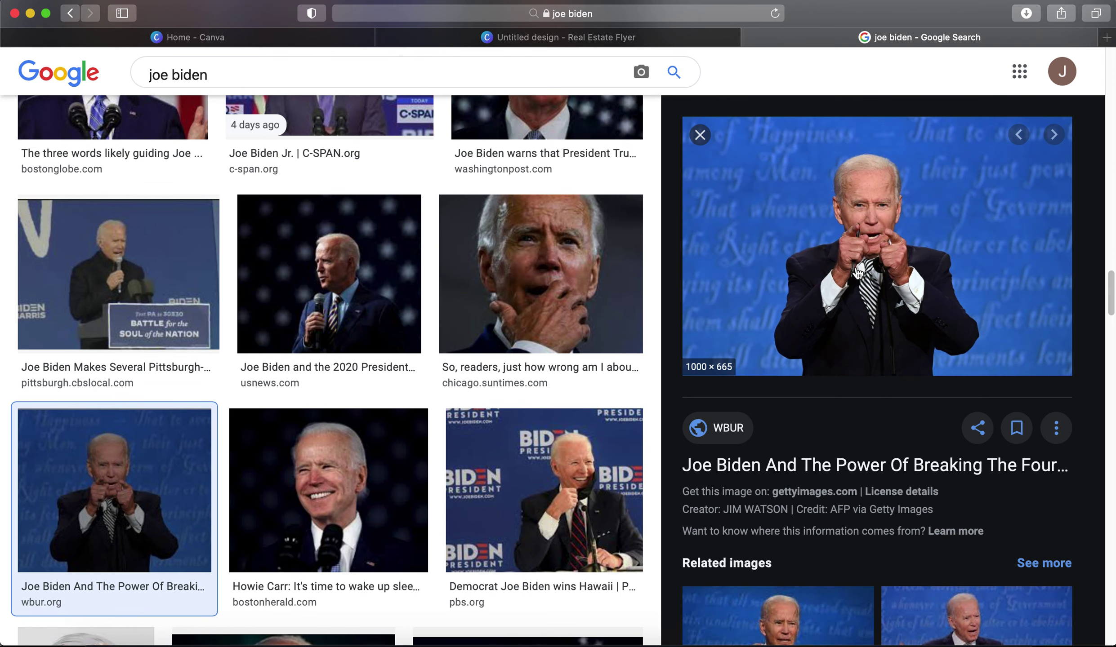
Save the previewed WBUR photo to the LC 2020 folder
right_click(874, 248)
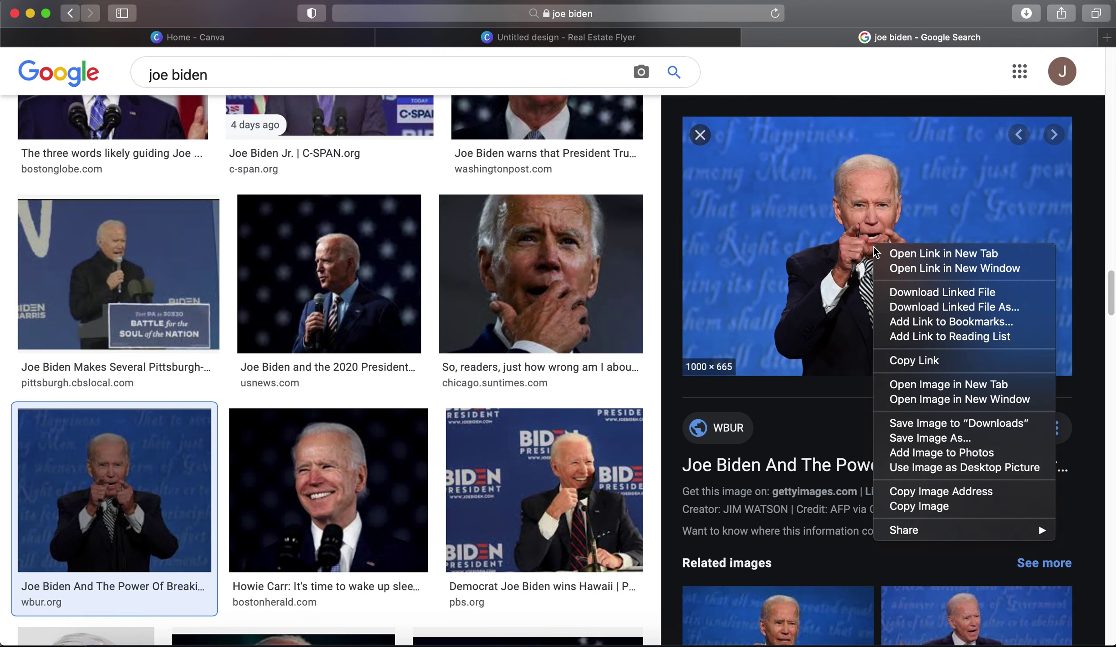
click(946, 439)
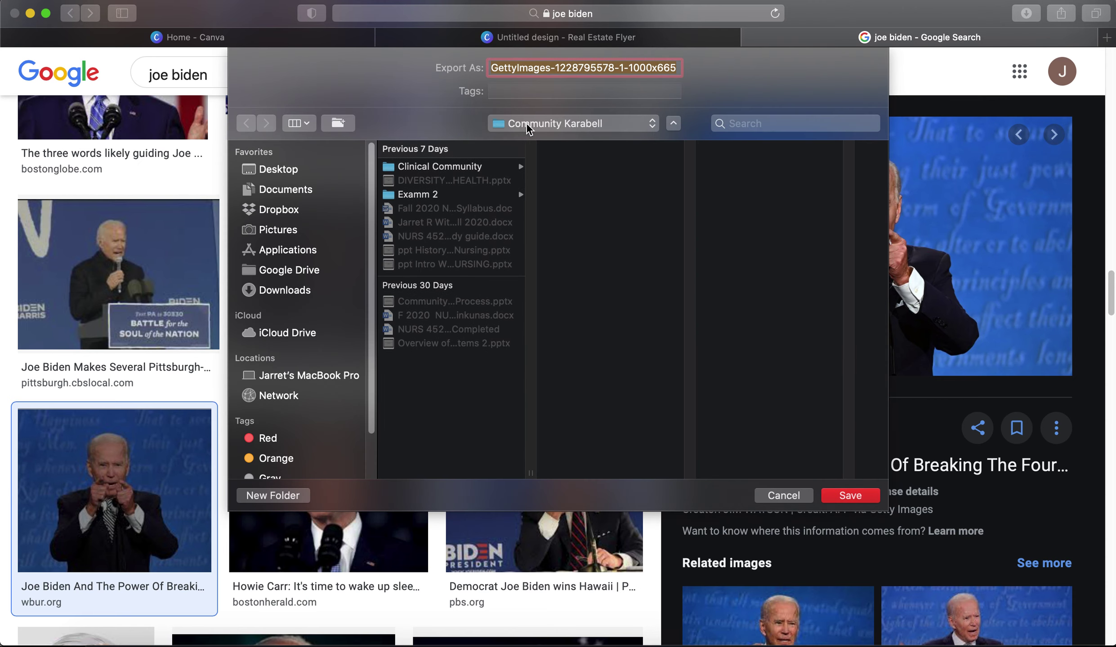
click(562, 123)
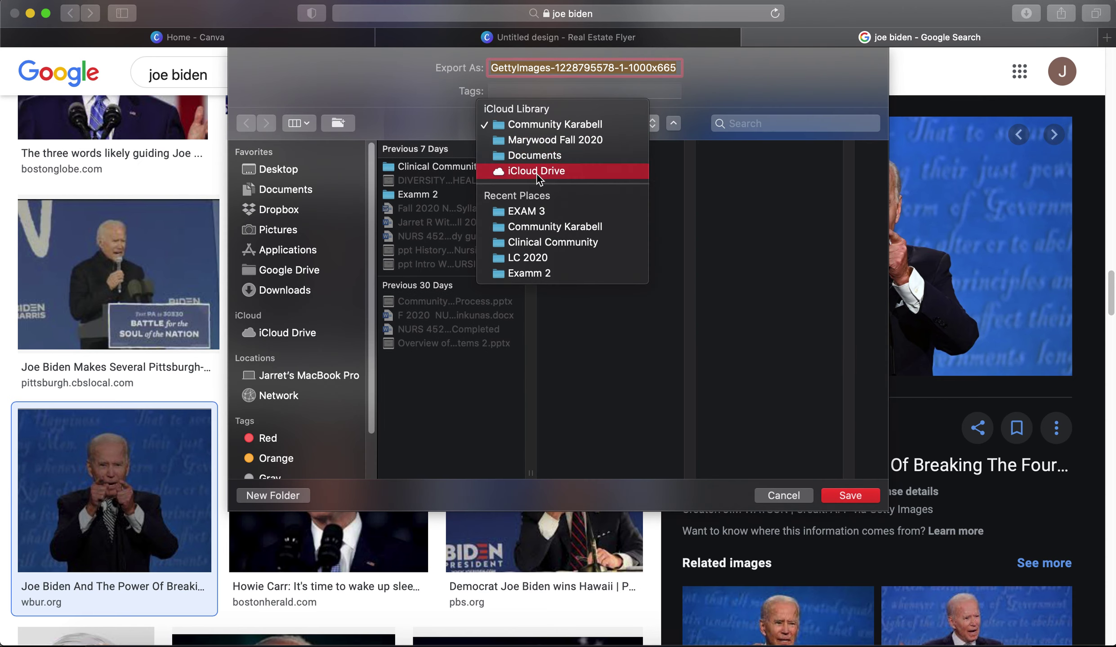
click(539, 259)
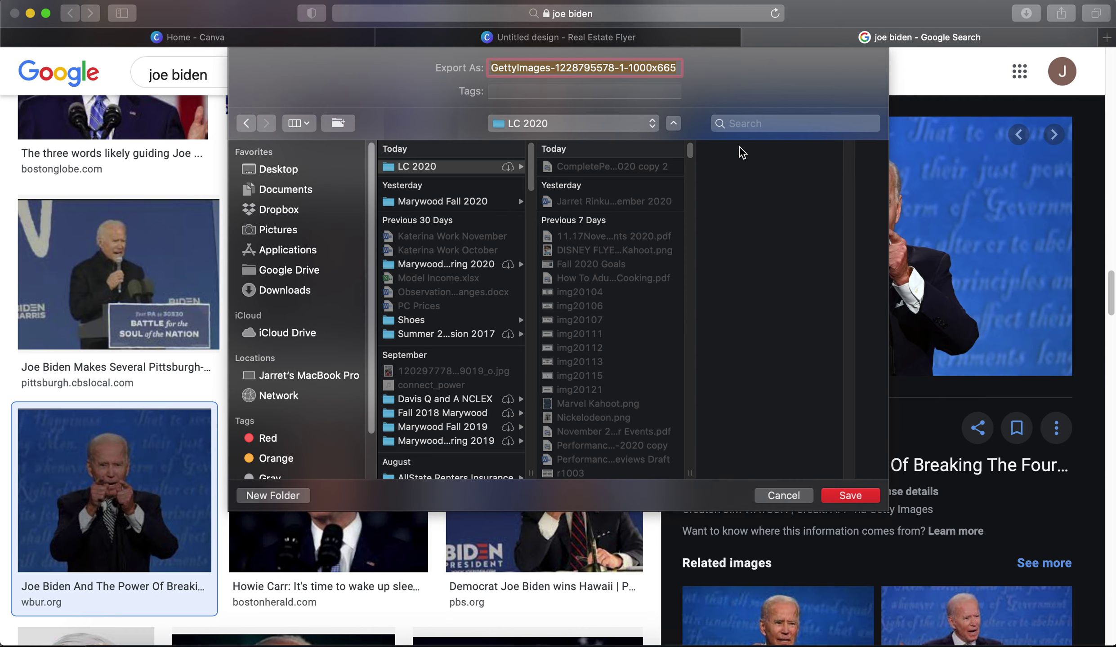
key(Return)
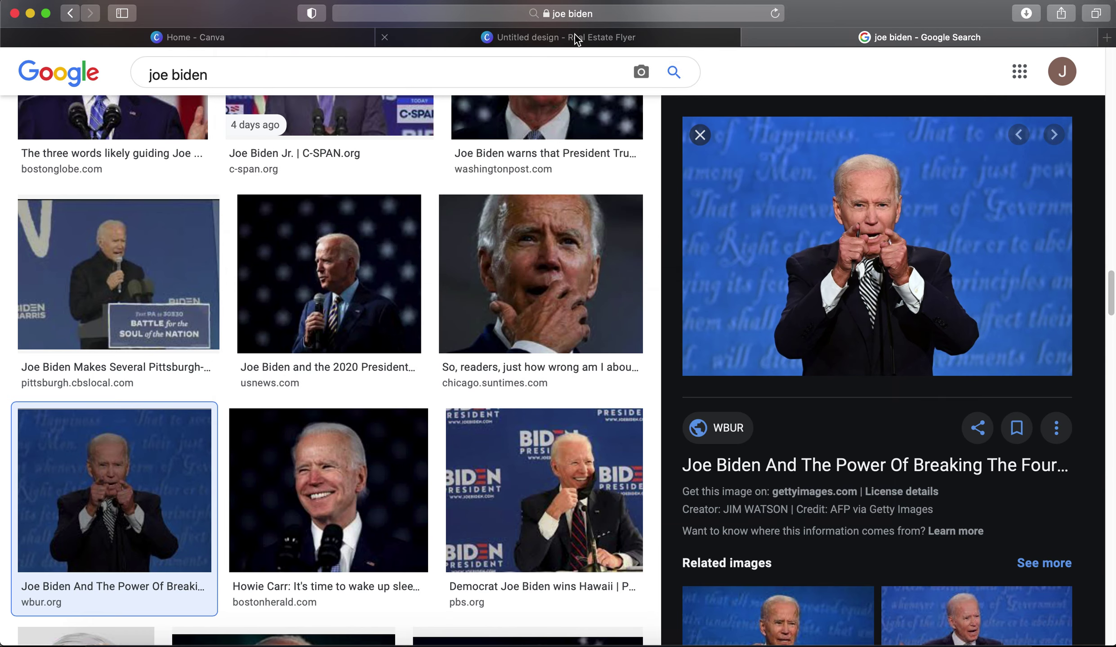
Return to the Canva flyer and upload the saved photo from the LC 2020 folder in iCloud Drive's Documents
click(575, 39)
click(99, 644)
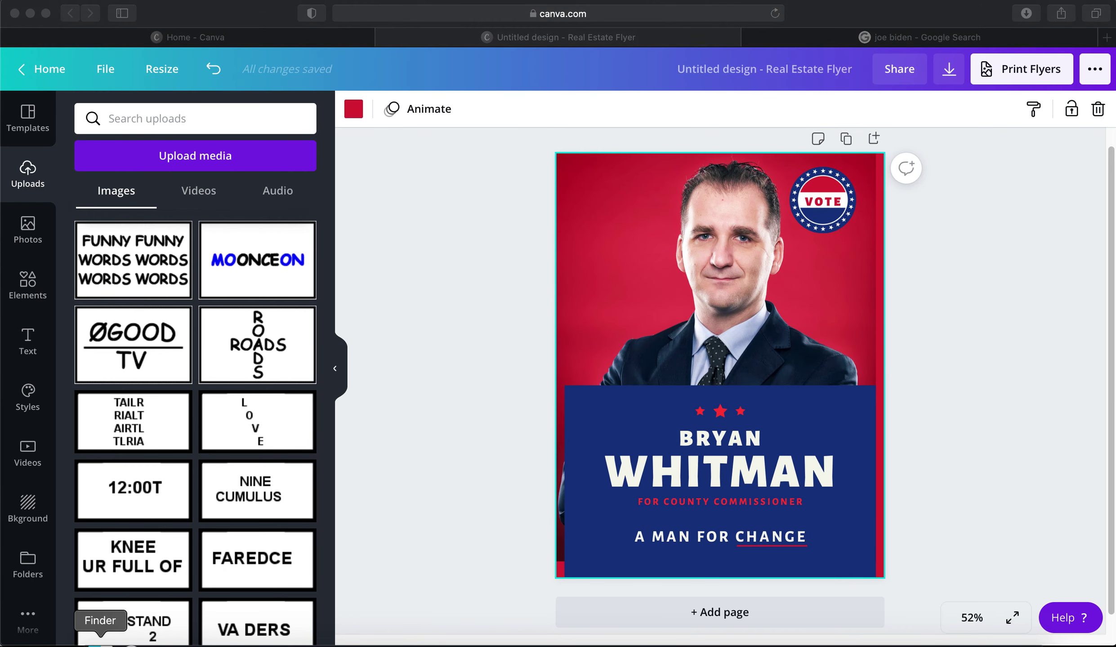
click(300, 354)
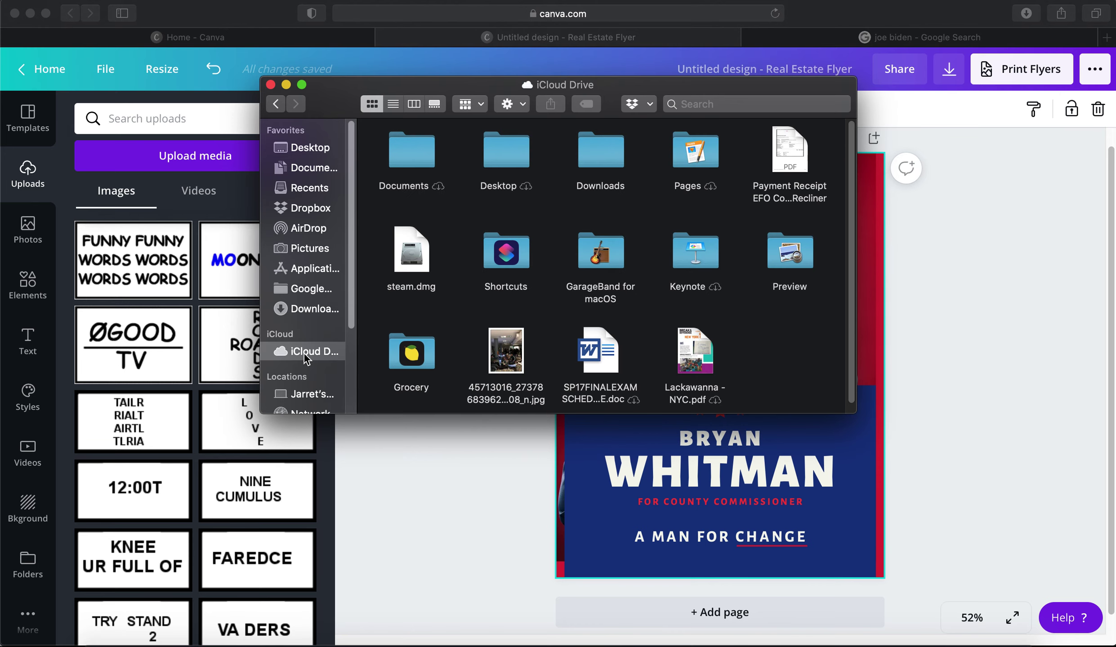
double_click(402, 170)
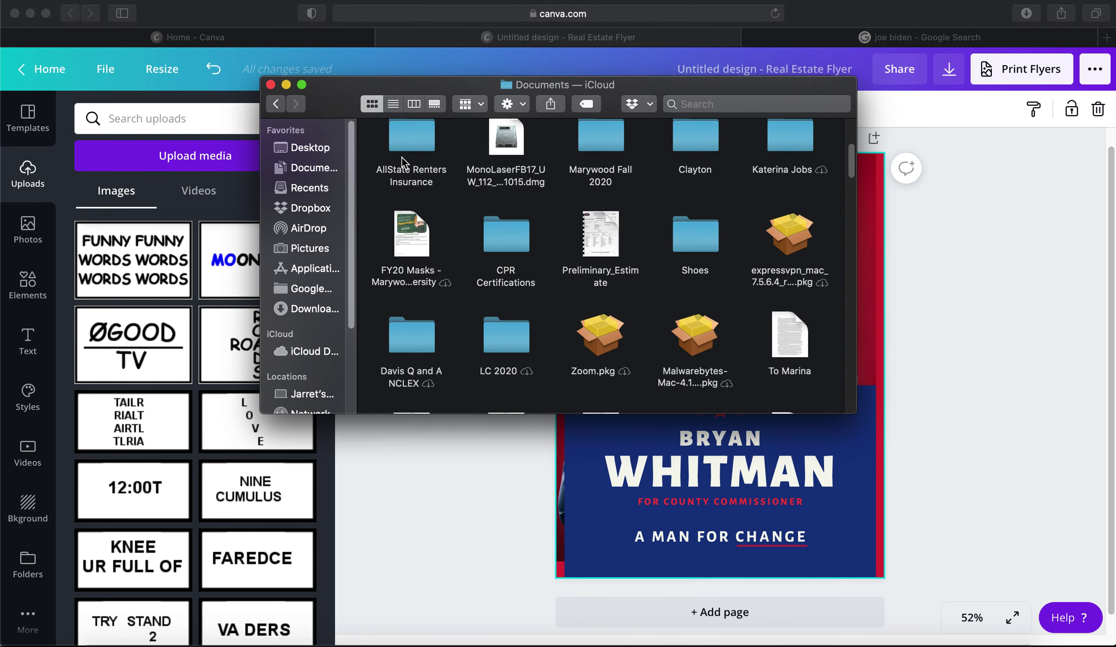
double_click(505, 342)
drag(421, 145, 202, 297)
click(388, 461)
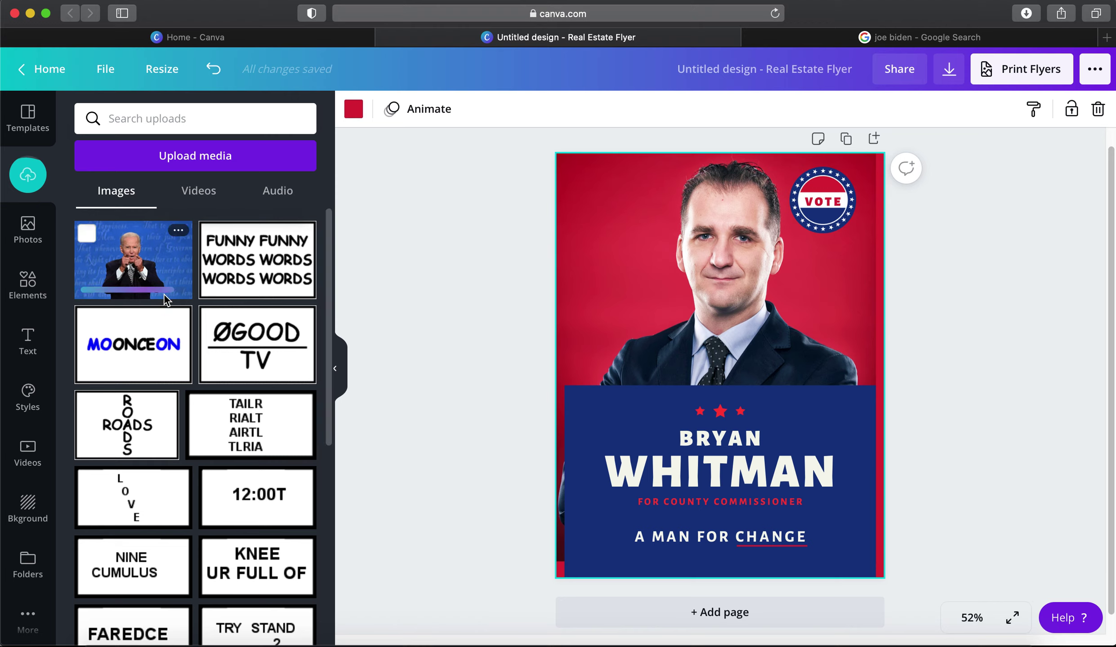
Add the uploaded Joe Biden photo to the flyer and place it over the candidate's face and chest
mouse_move(133, 268)
mouse_down()
mouse_move(480, 298)
mouse_move(499, 289)
mouse_move(483, 312)
mouse_move(619, 346)
mouse_move(531, 314)
mouse_move(601, 310)
mouse_move(499, 314)
mouse_move(544, 299)
mouse_move(437, 342)
mouse_move(598, 316)
mouse_move(349, 319)
mouse_move(152, 267)
mouse_up()
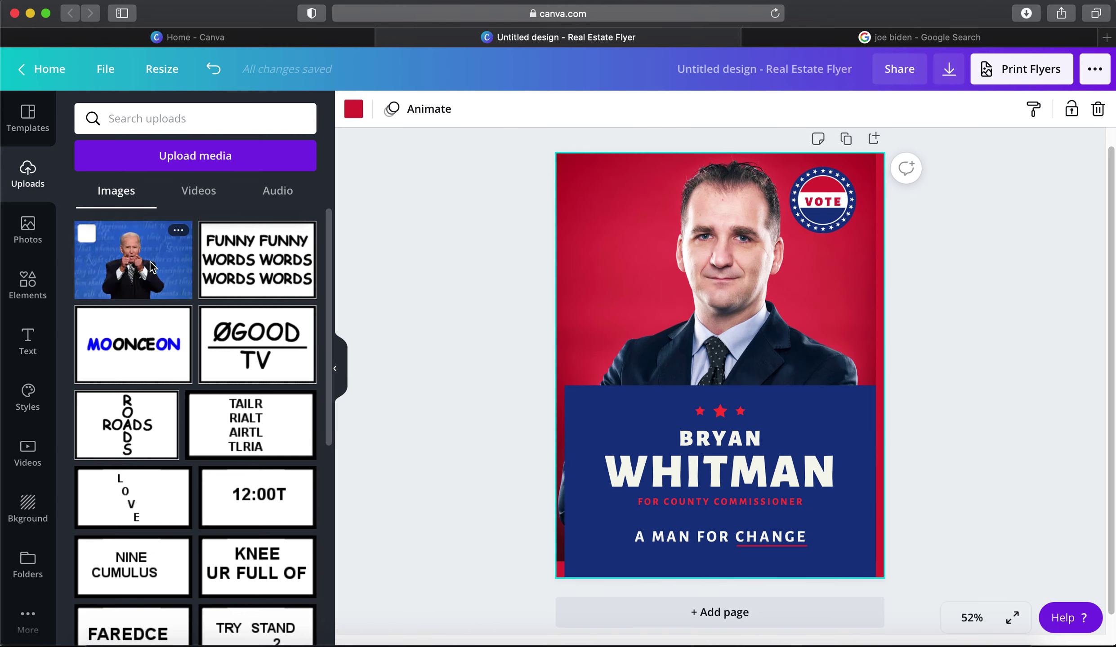
click(153, 268)
drag(731, 360, 731, 316)
Search the flyer templates for "election"
click(27, 130)
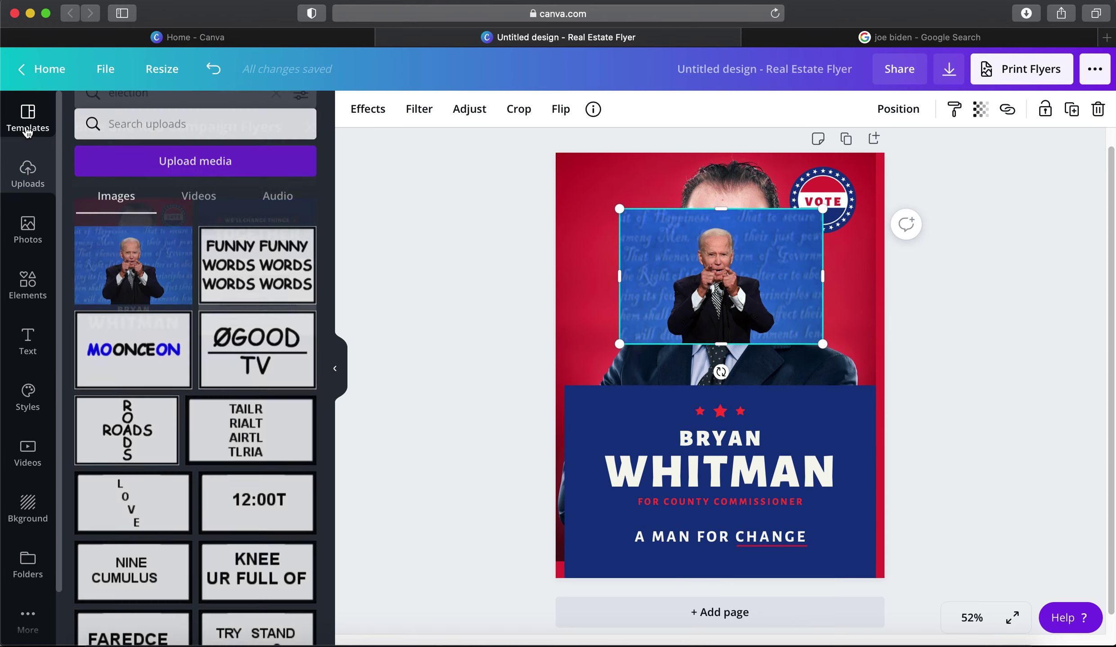
click(275, 118)
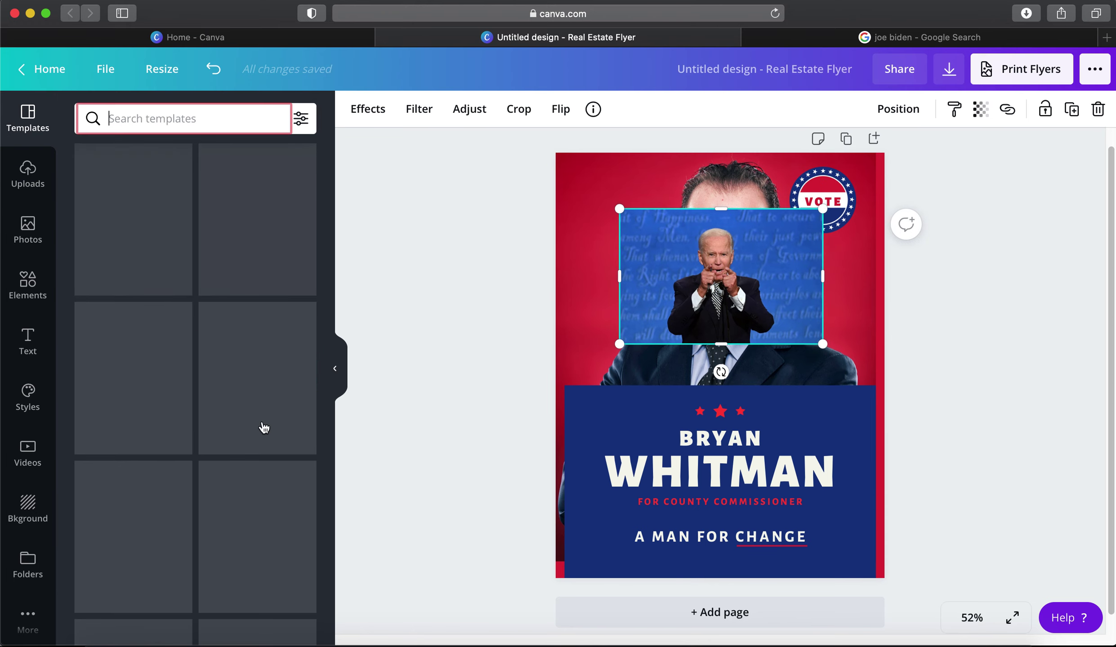
click(290, 165)
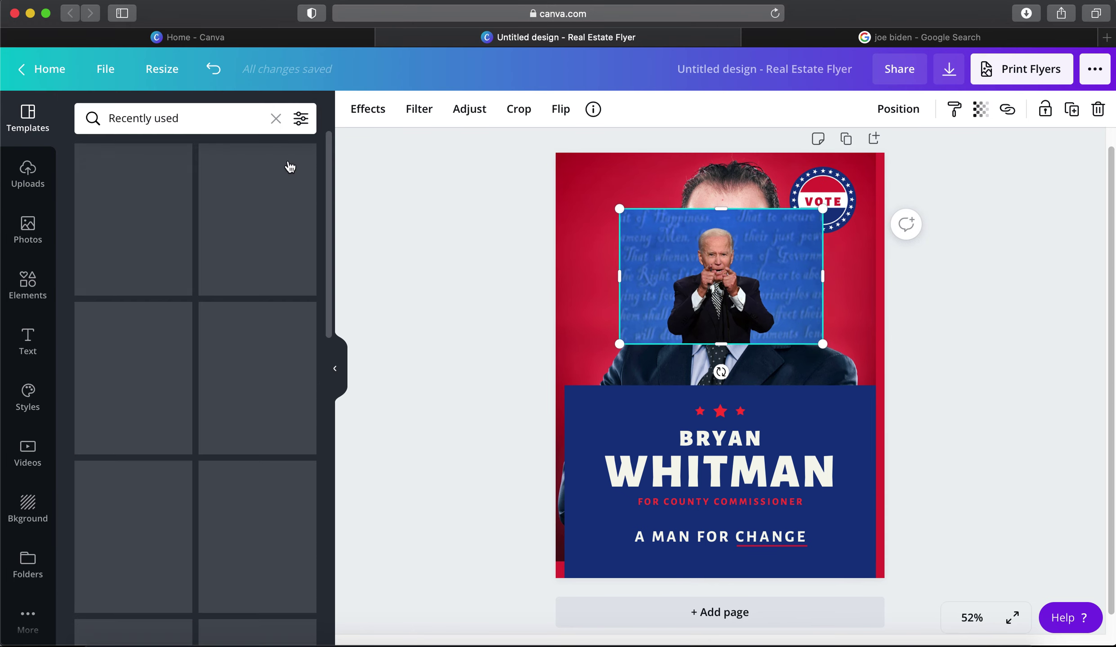
double_click(246, 124)
text(election)
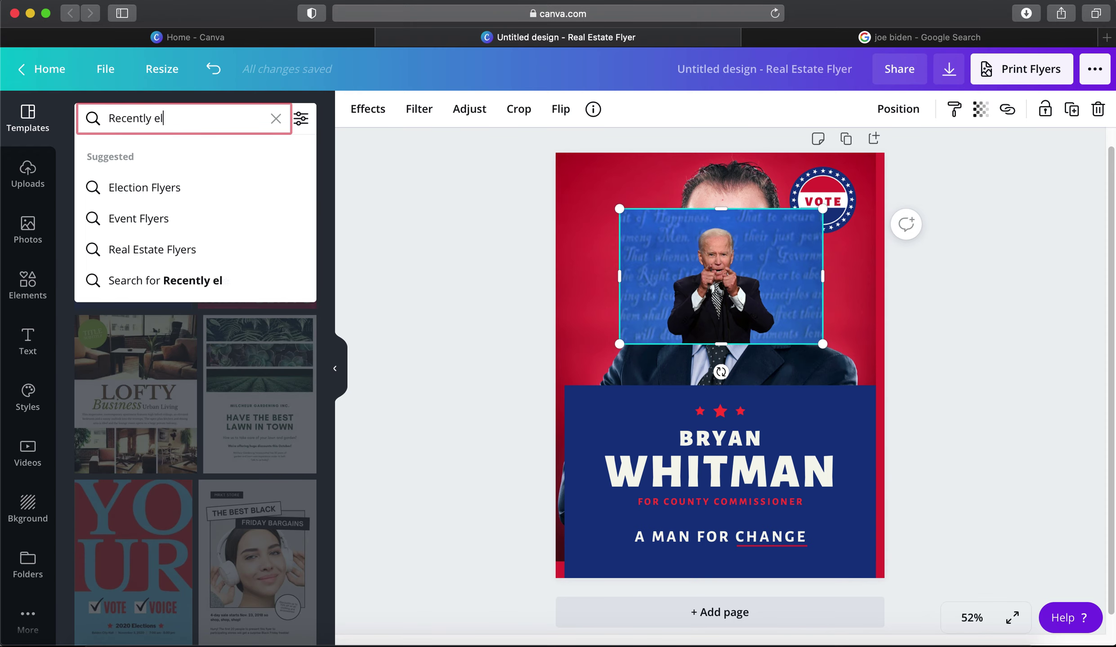
key(shift+alt+Left)
key(shift+alt+Left)
text(election)
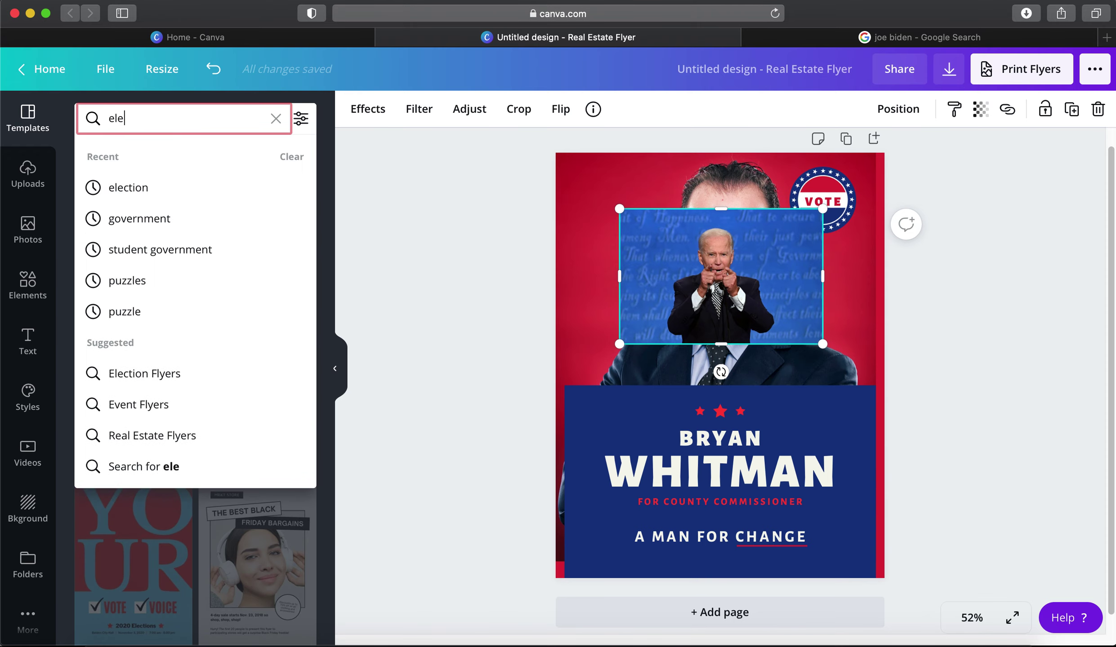
key(Return)
Apply the first page of the Blue and White Campaign Flyers template to the flyer
scroll(230, 465, down, 10)
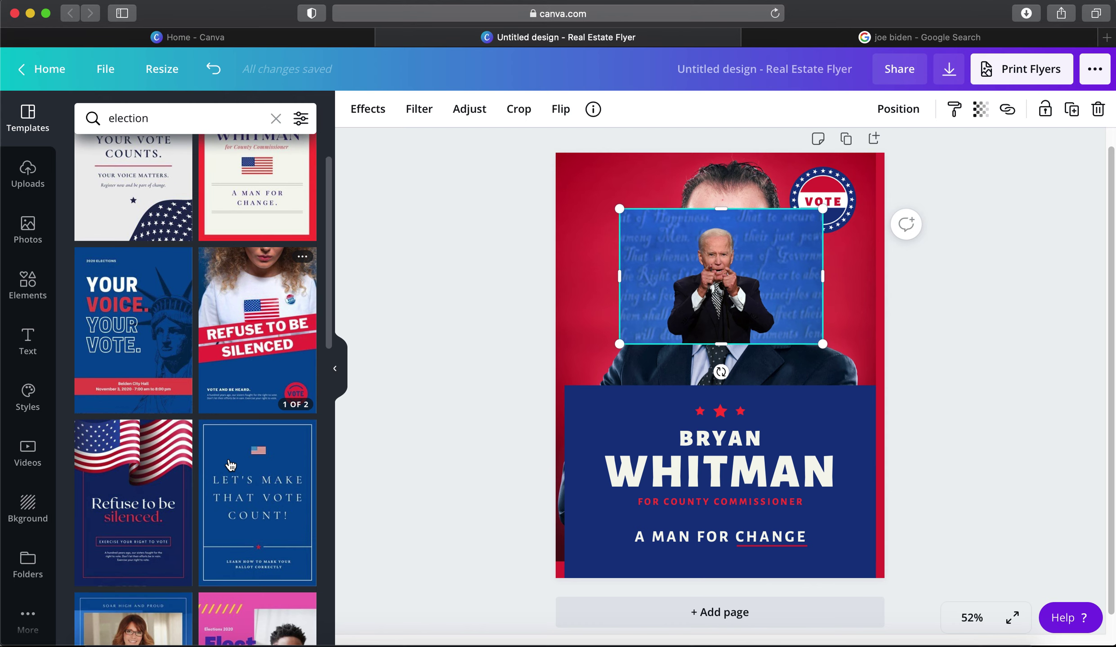
scroll(230, 465, up, 1)
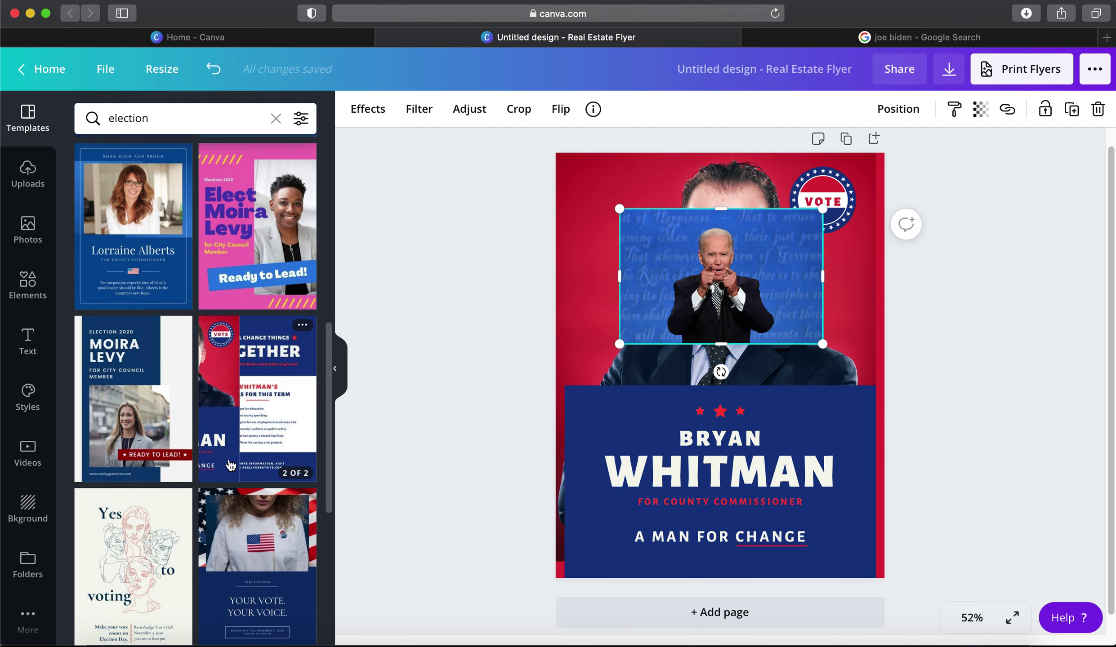
click(155, 255)
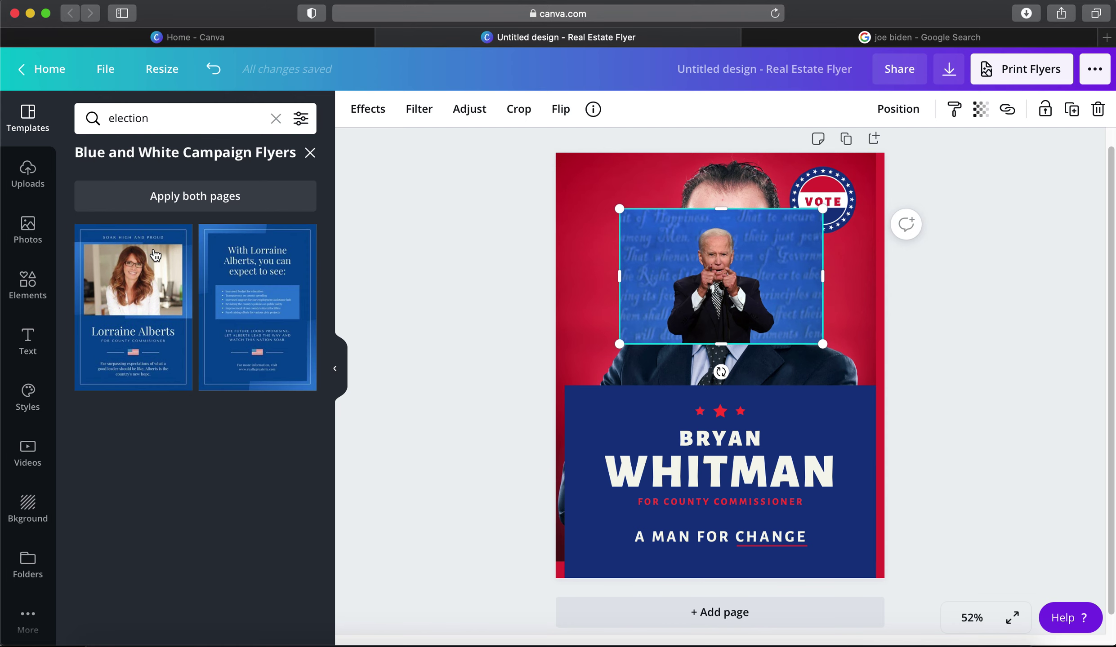
click(155, 256)
click(773, 342)
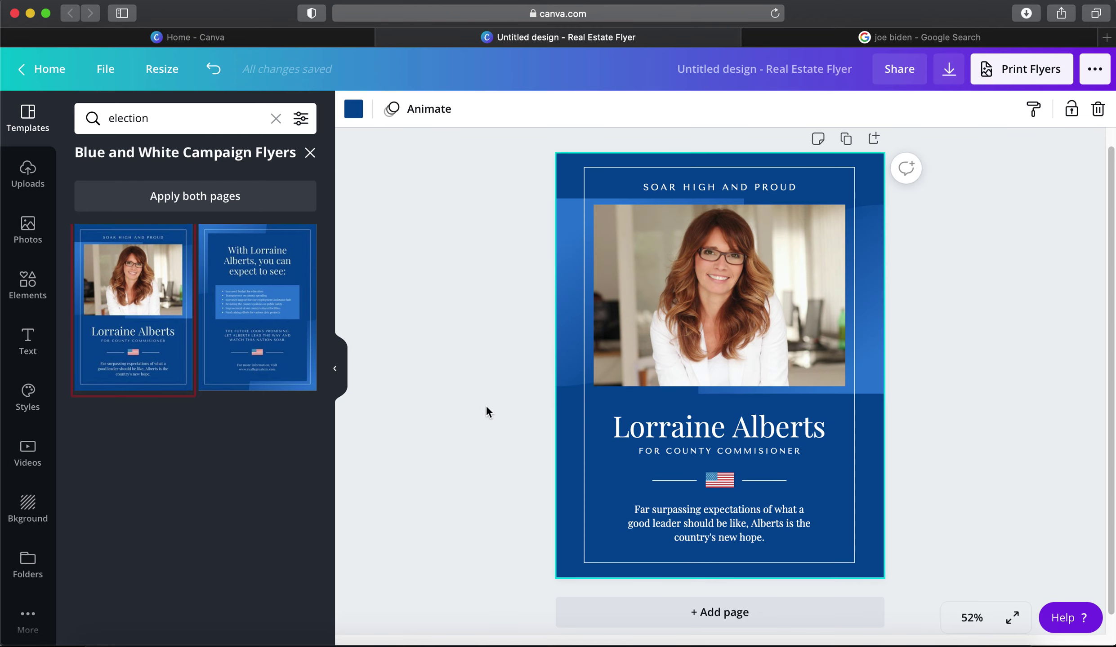
Replace the template's portrait with the uploaded Joe Biden photo inside its frame and delete the extra copy of the photo
click(36, 240)
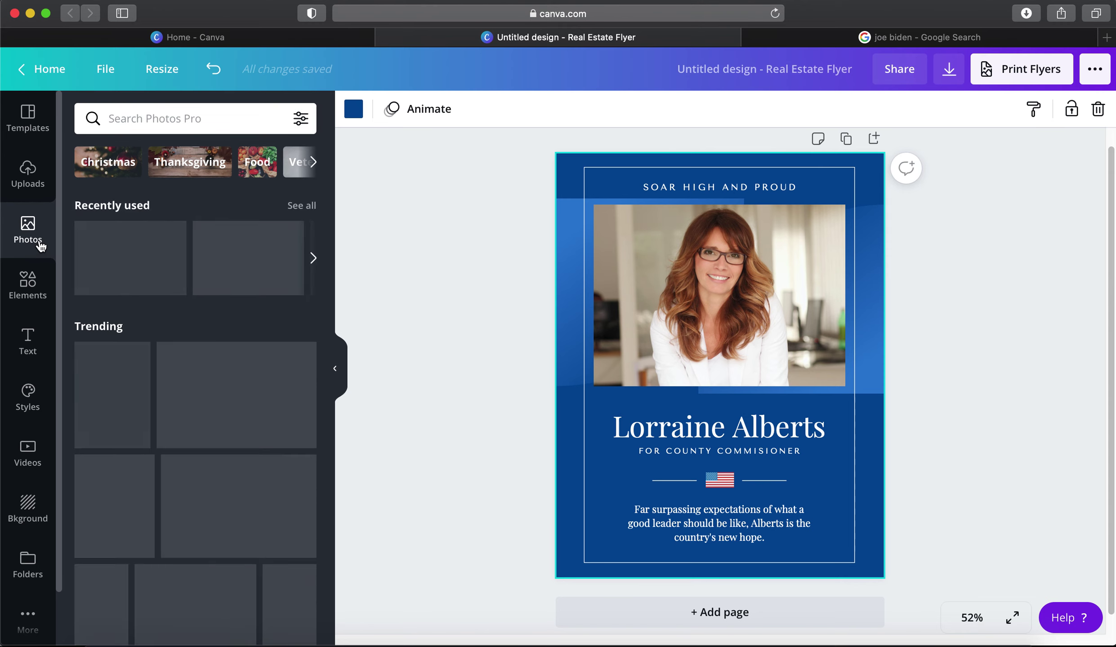
click(27, 174)
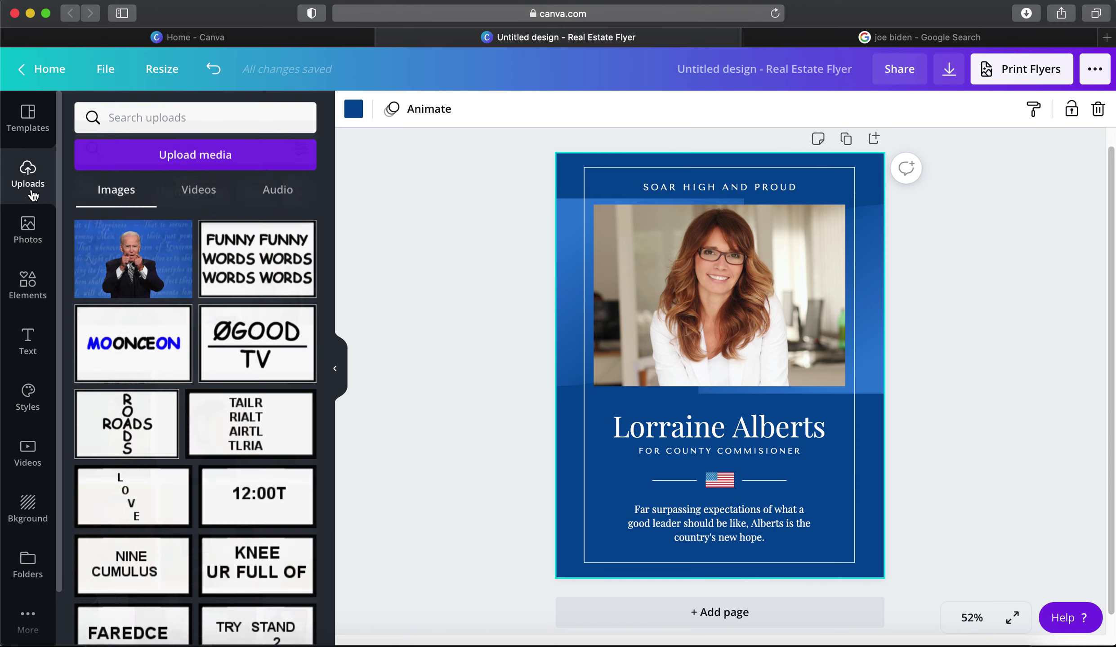
drag(167, 267, 557, 298)
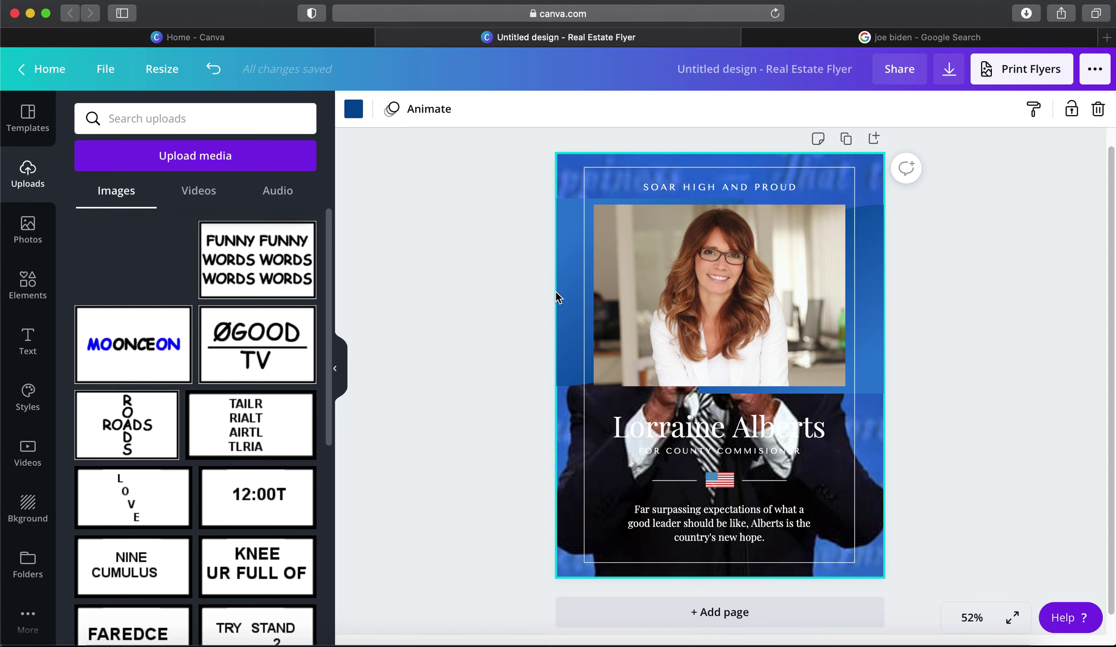
drag(558, 298, 600, 285)
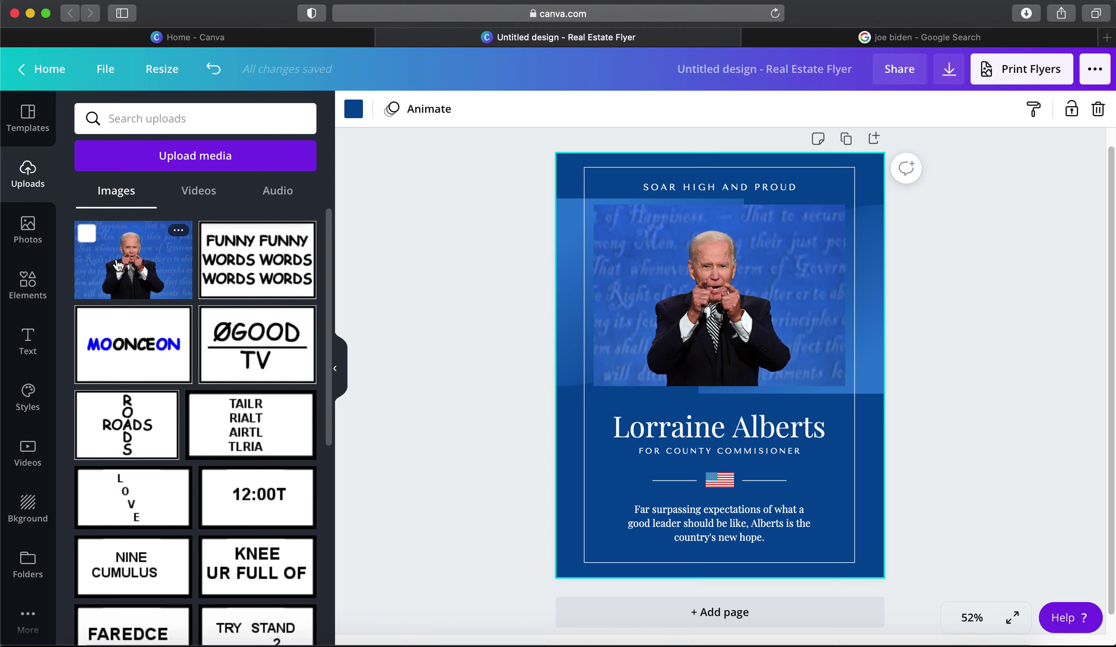
click(138, 267)
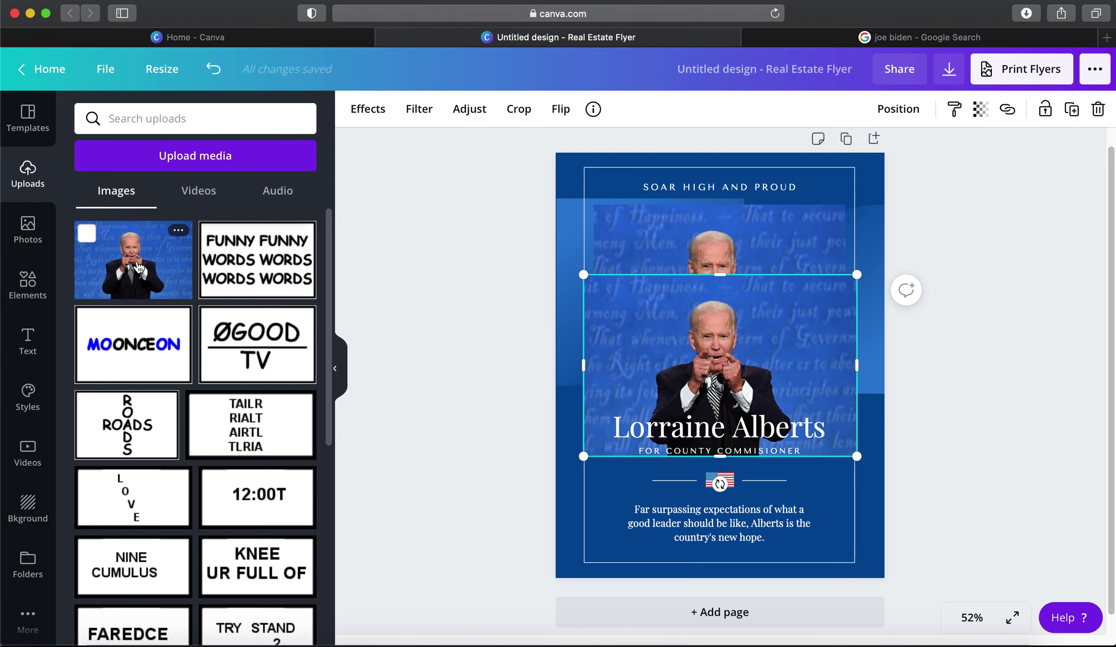
key(BackSpace)
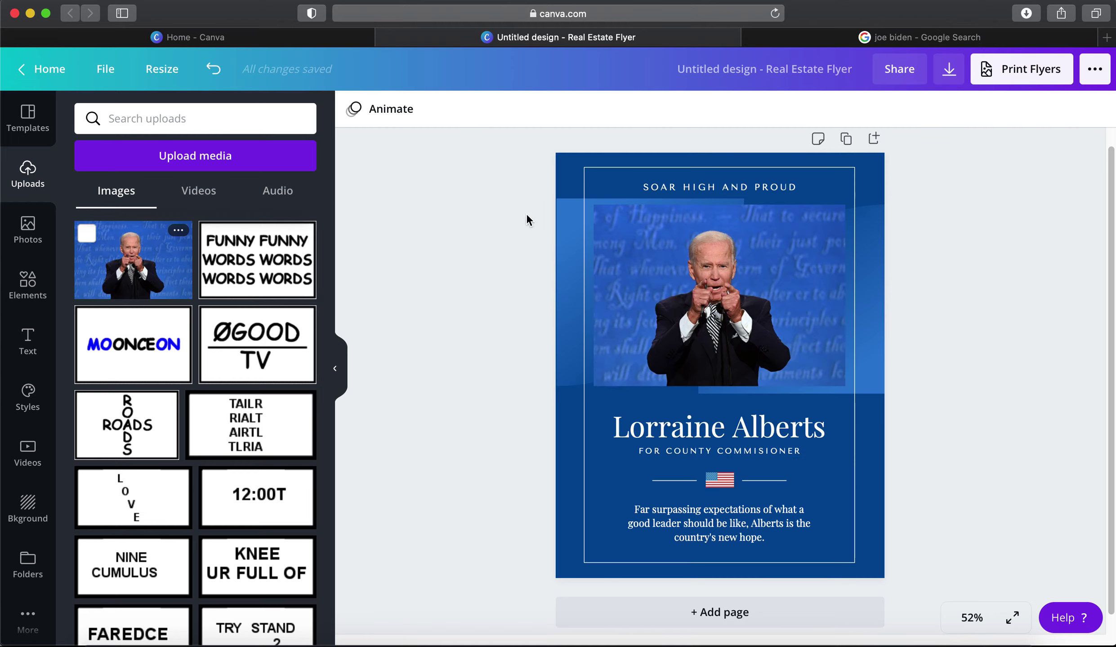
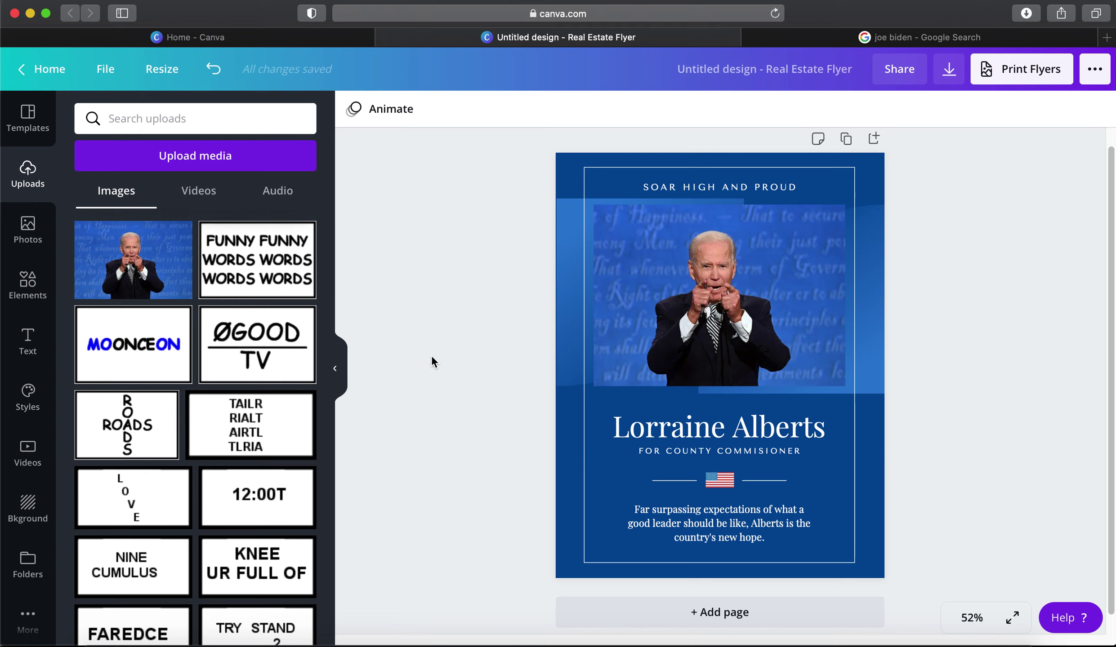
Change the heading above the photo to "VOTE FOR ME"
click(753, 186)
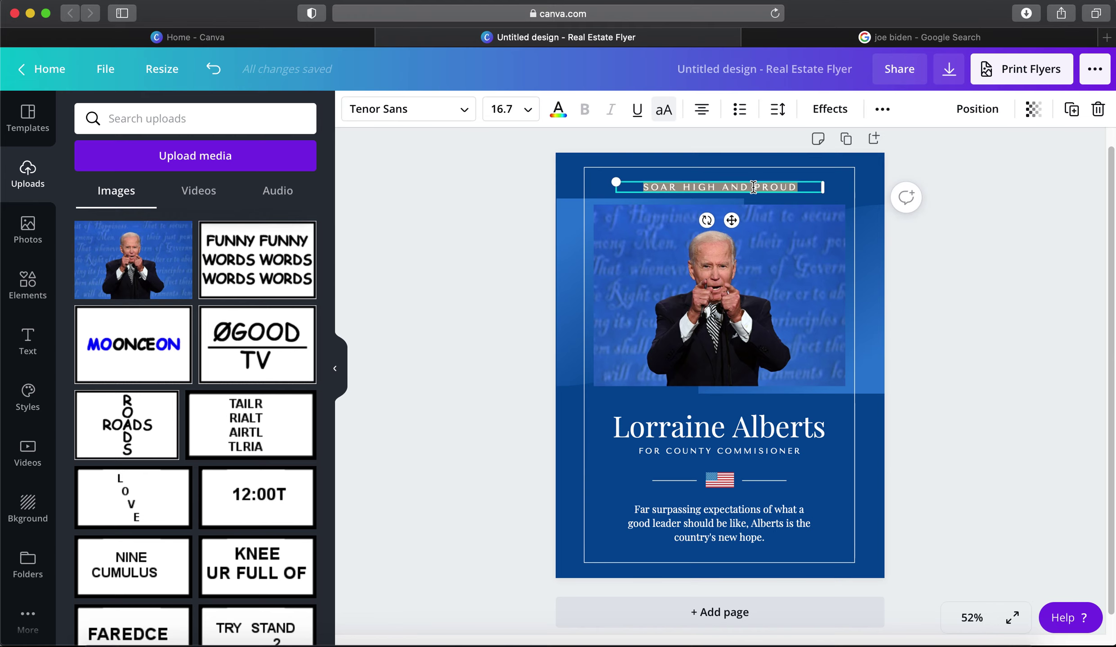
click(964, 242)
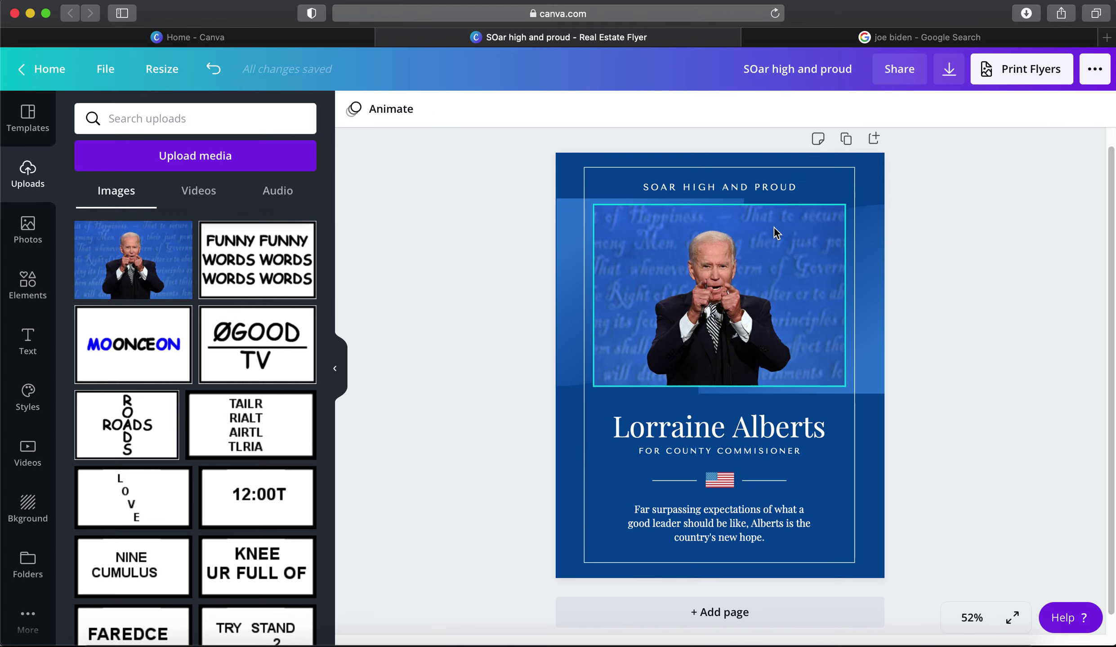
double_click(765, 189)
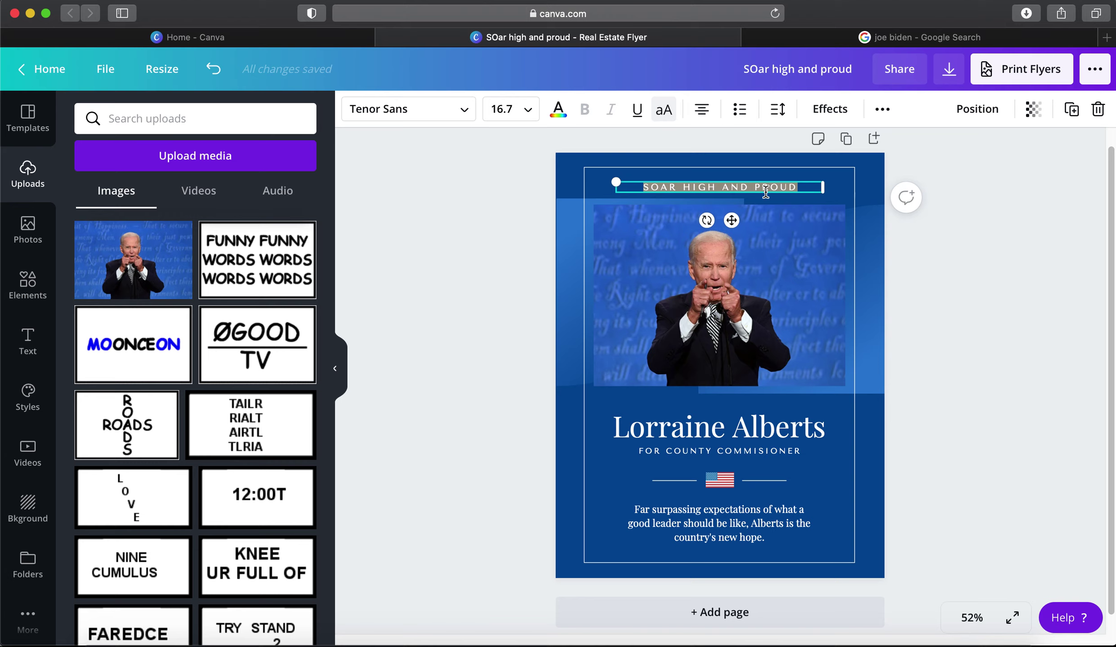
key(BackSpace)
text(VOTE)
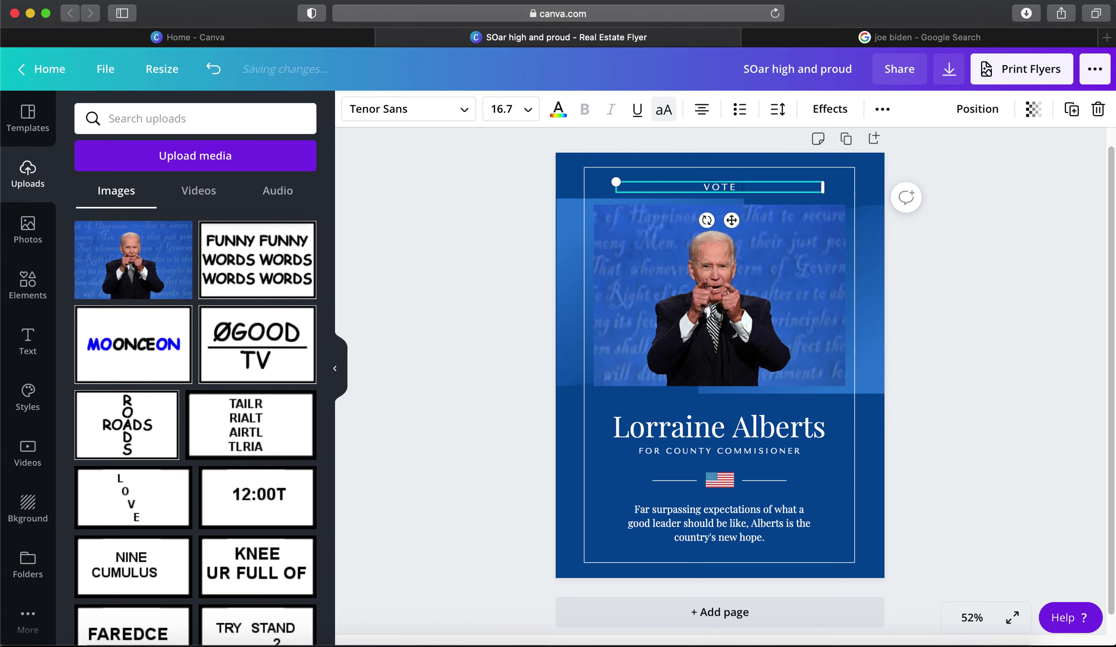
text( FOR ME)
Replace the candidate's name below the photo with "Joe Biden"
click(749, 429)
double_click(749, 429)
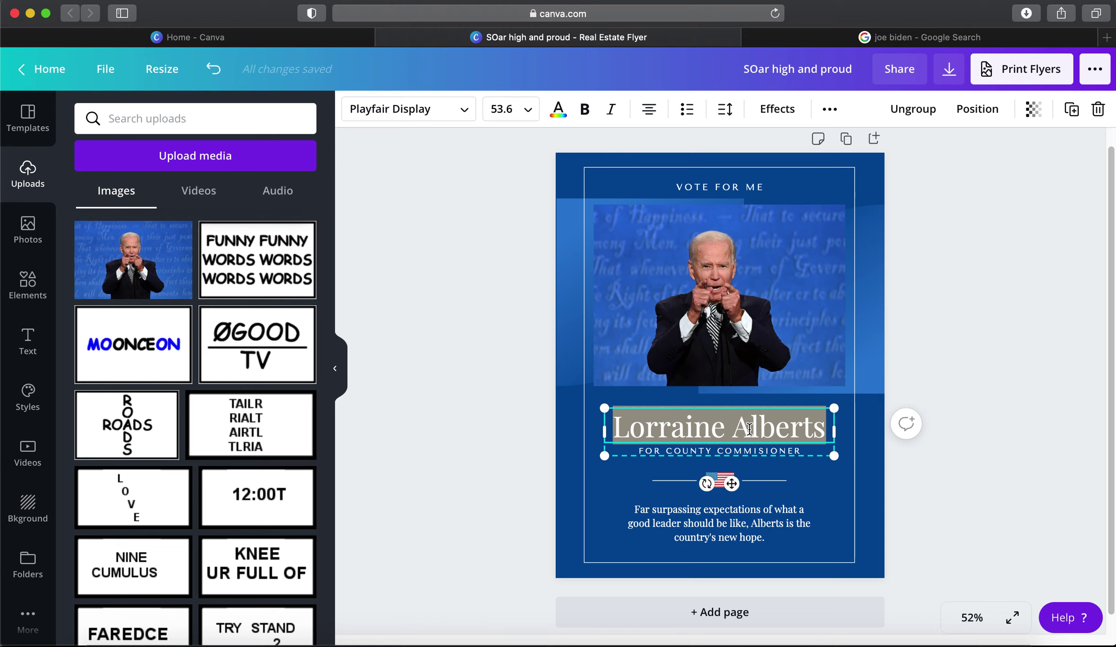
text(Joe Big)
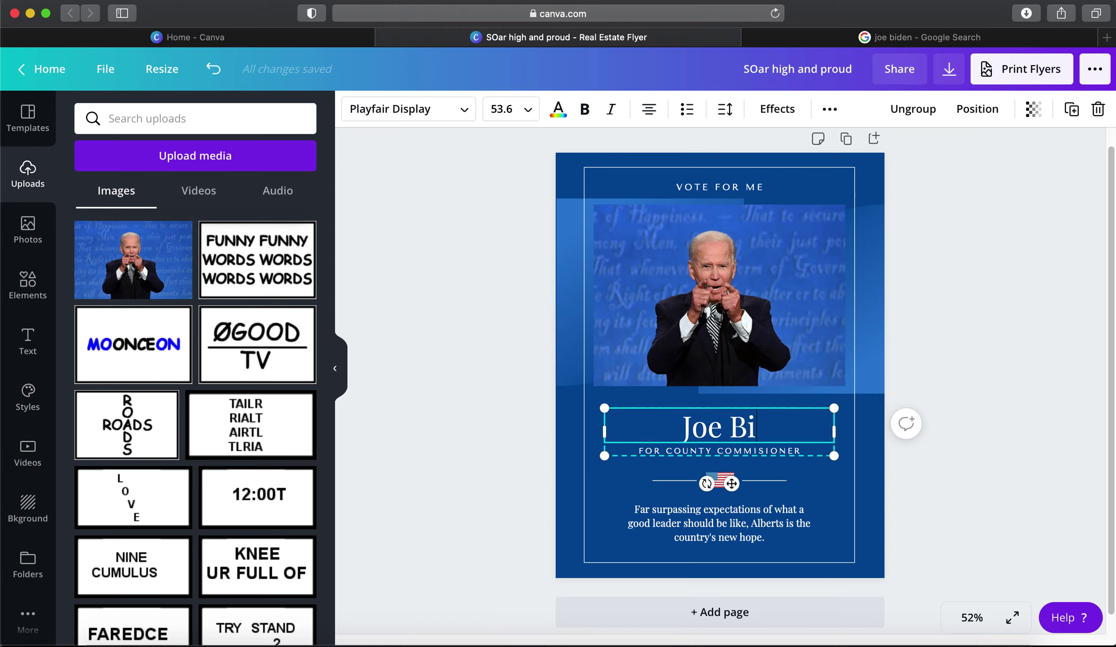
key(BackSpace)
text(den)
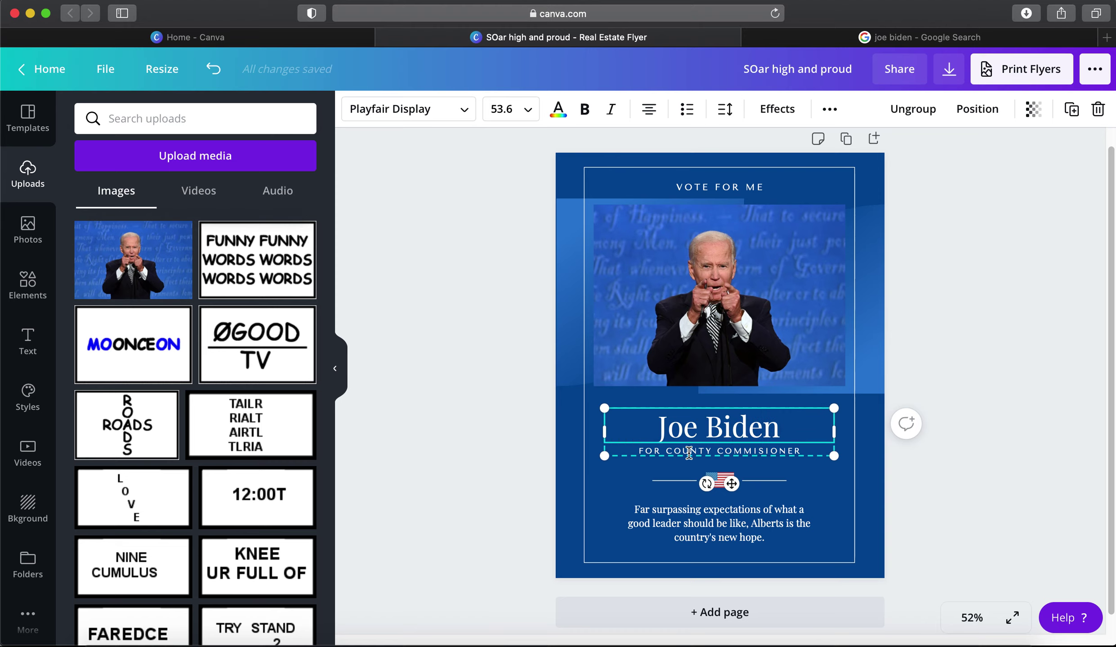
Change the subtitle under the candidate's name to "FOR PRESIDENT"
double_click(690, 451)
text(FOR)
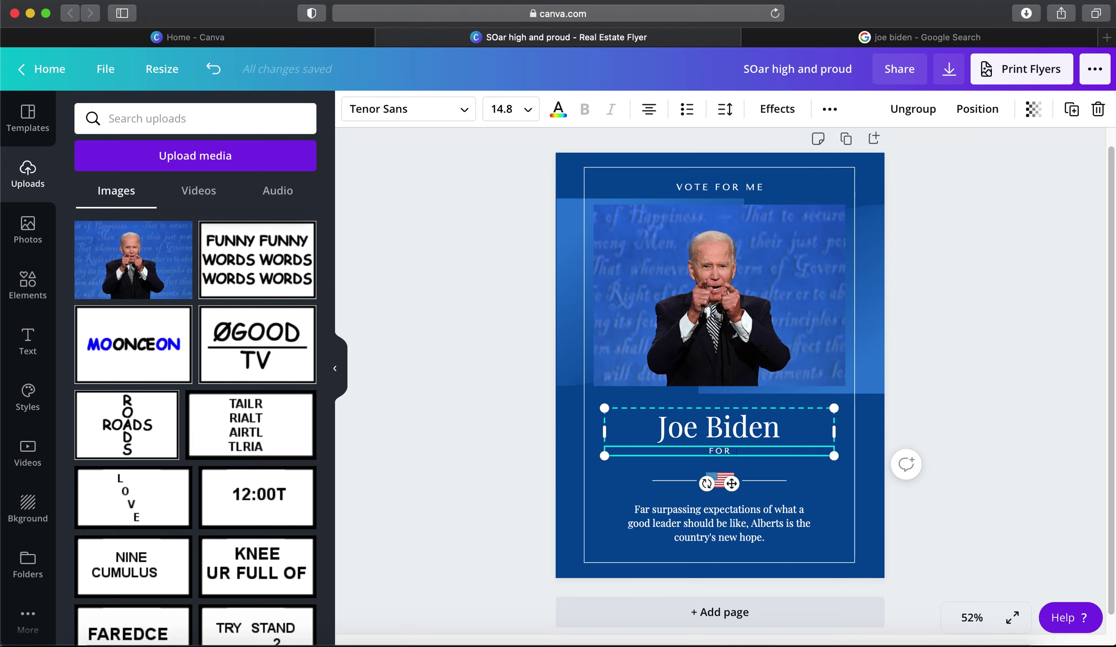
text( PRESIDENT)
click(1045, 381)
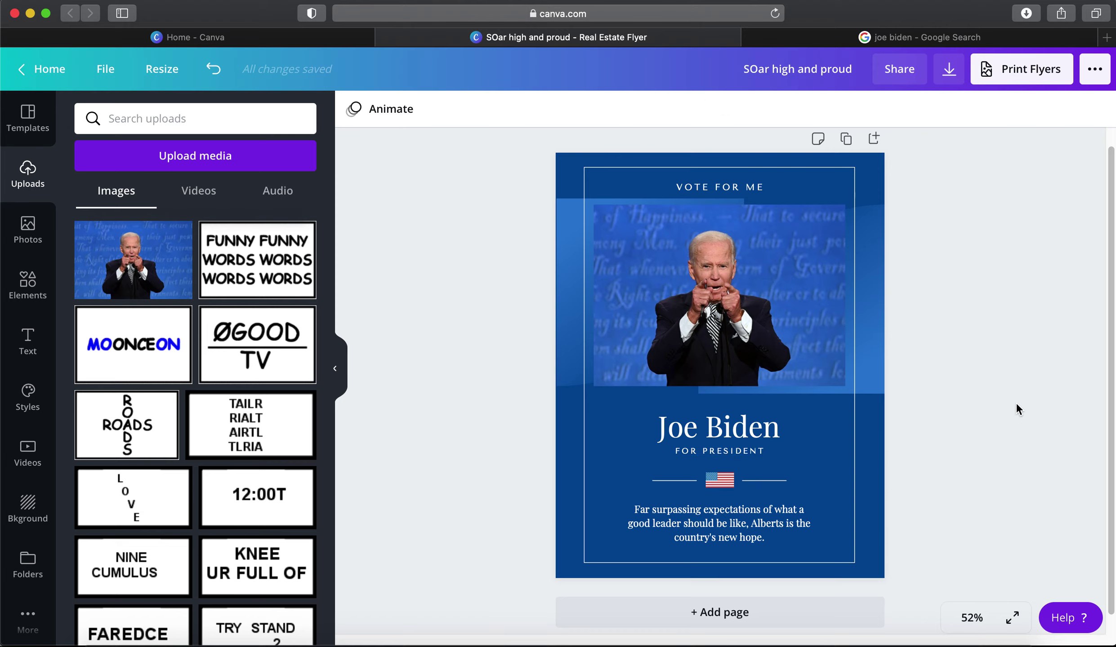
Search the design elements for "line" to find one like those beside the flag
click(715, 475)
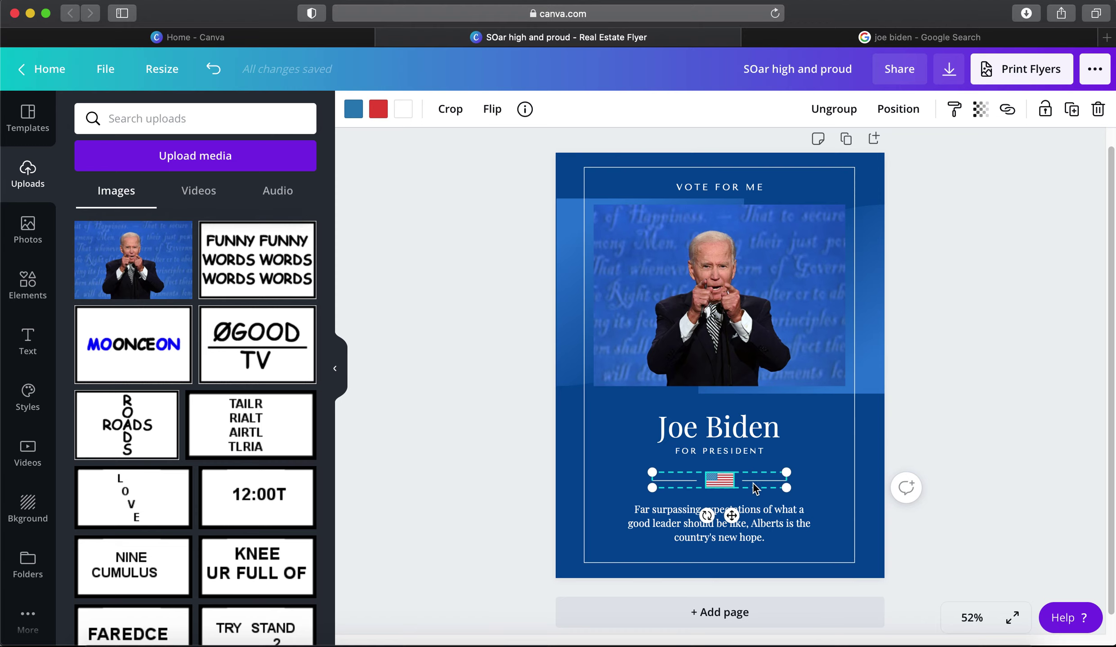
click(26, 284)
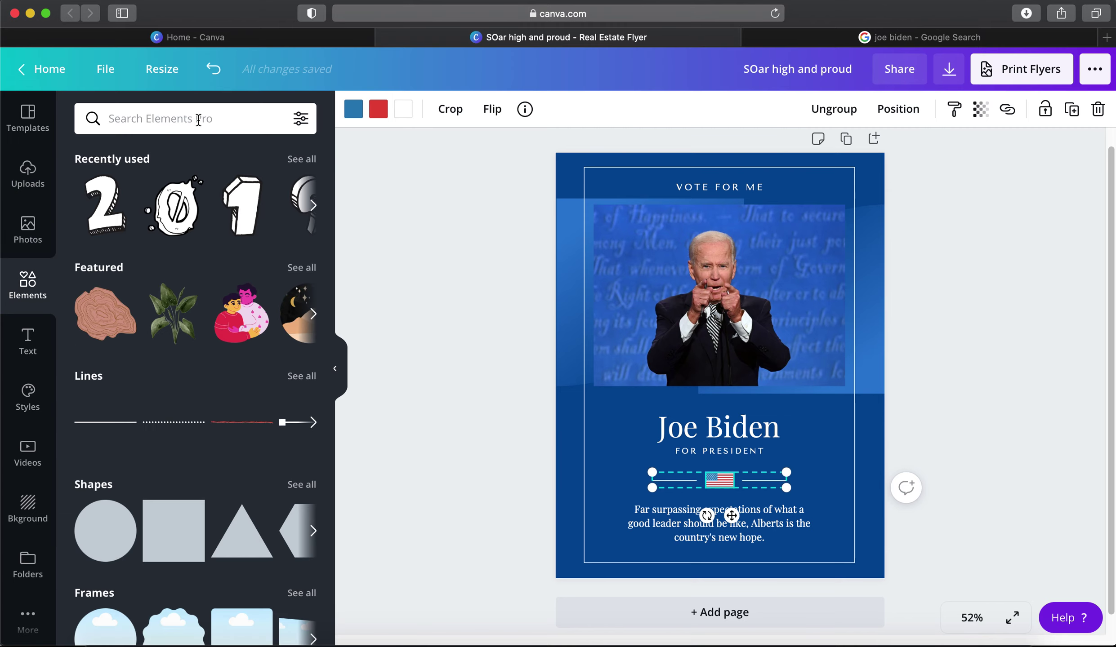
scroll(144, 361, down, 3)
scroll(144, 361, up, 3)
click(185, 120)
text(line)
key(Return)
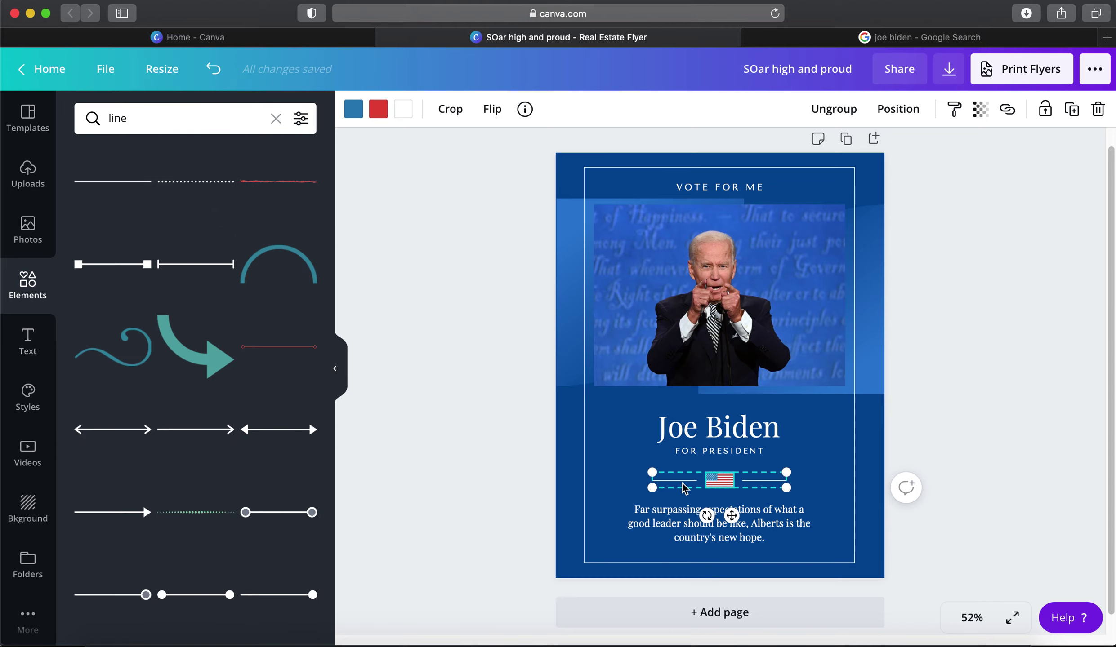
Add a short plain line near the flag divider and color it white from the Main College Colors
drag(140, 182, 654, 377)
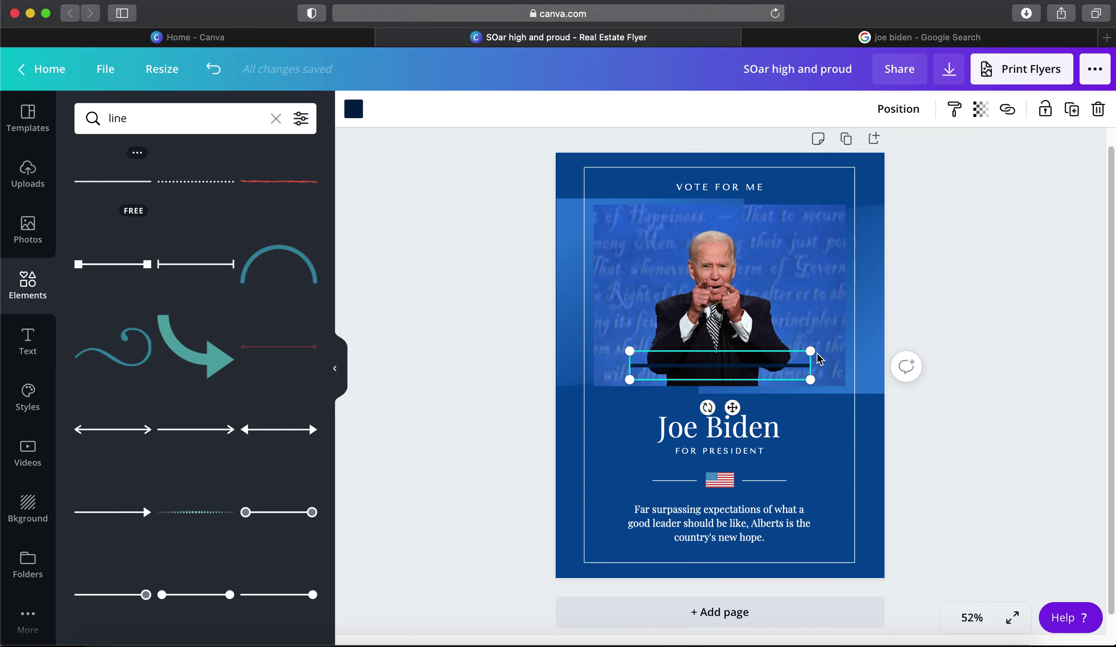
drag(812, 356, 668, 379)
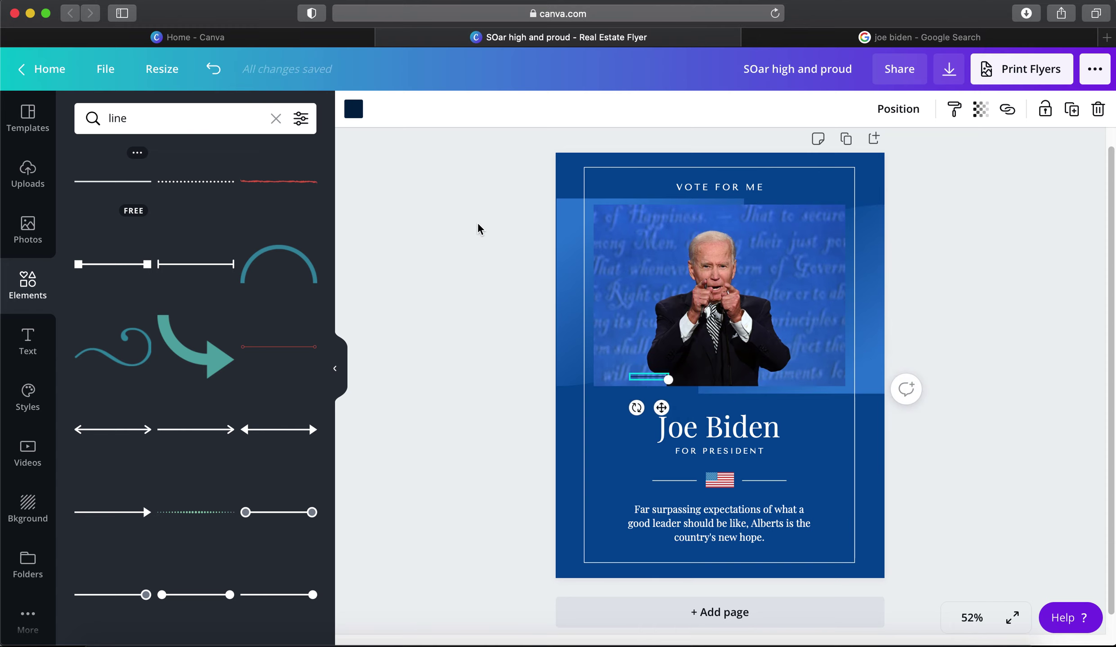
click(352, 115)
click(174, 344)
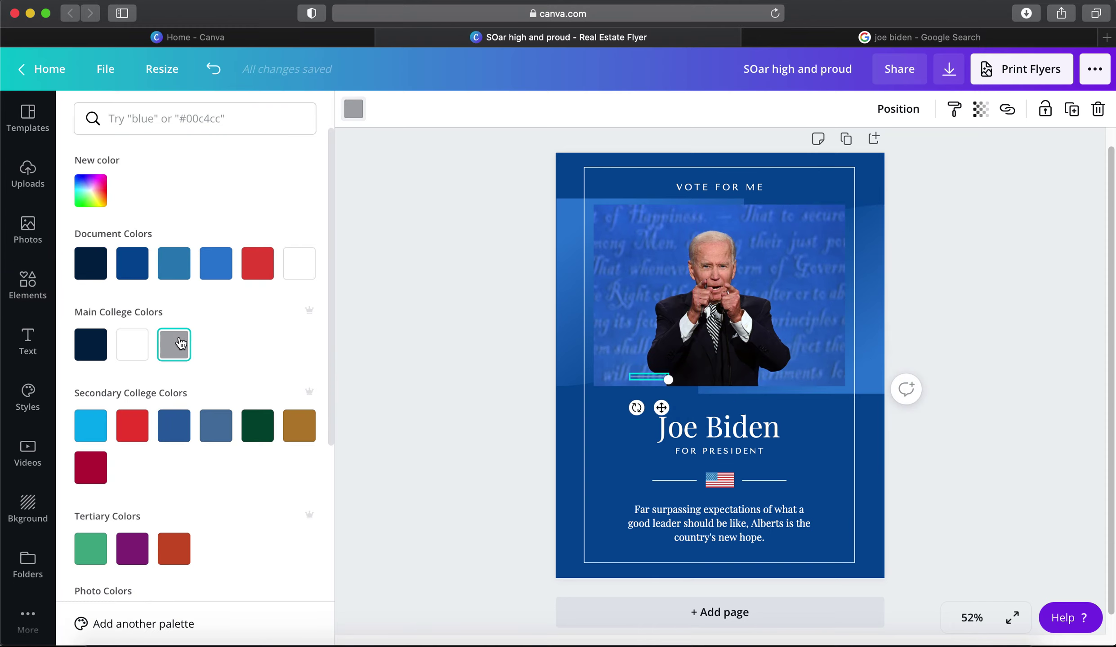
drag(661, 407, 642, 489)
click(133, 344)
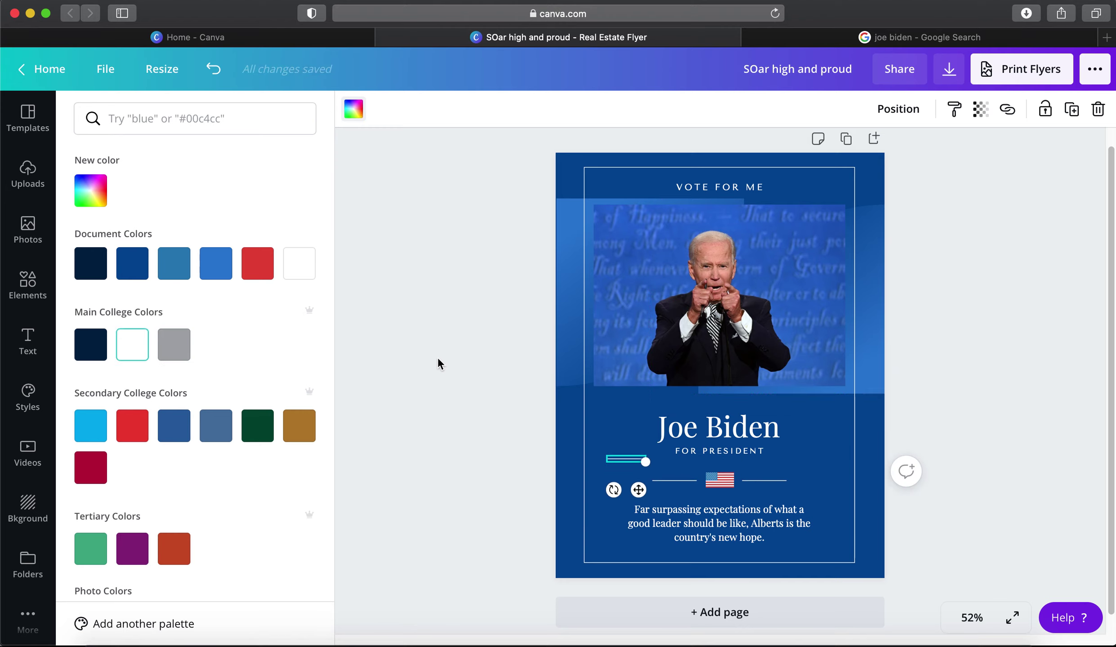
Move the short white line beside the candidate's name and delete it
key(Escape)
drag(638, 490, 629, 449)
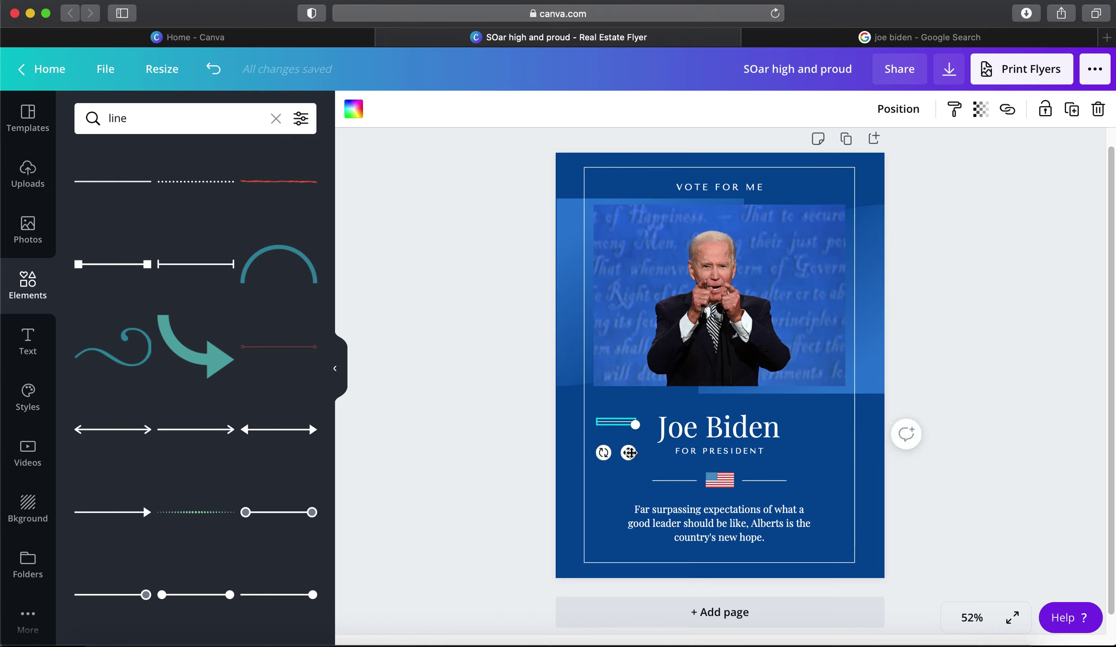
key(Delete)
Nudge the grouped flag and side lines slightly up and to the right below the subtitle
click(744, 487)
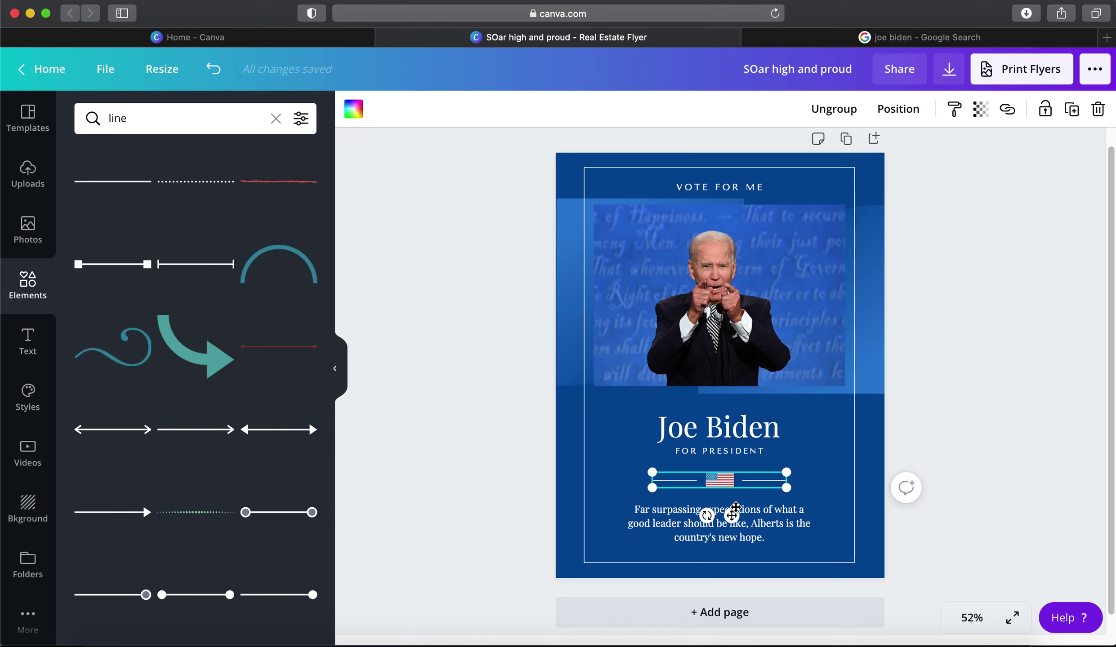
drag(732, 513, 736, 509)
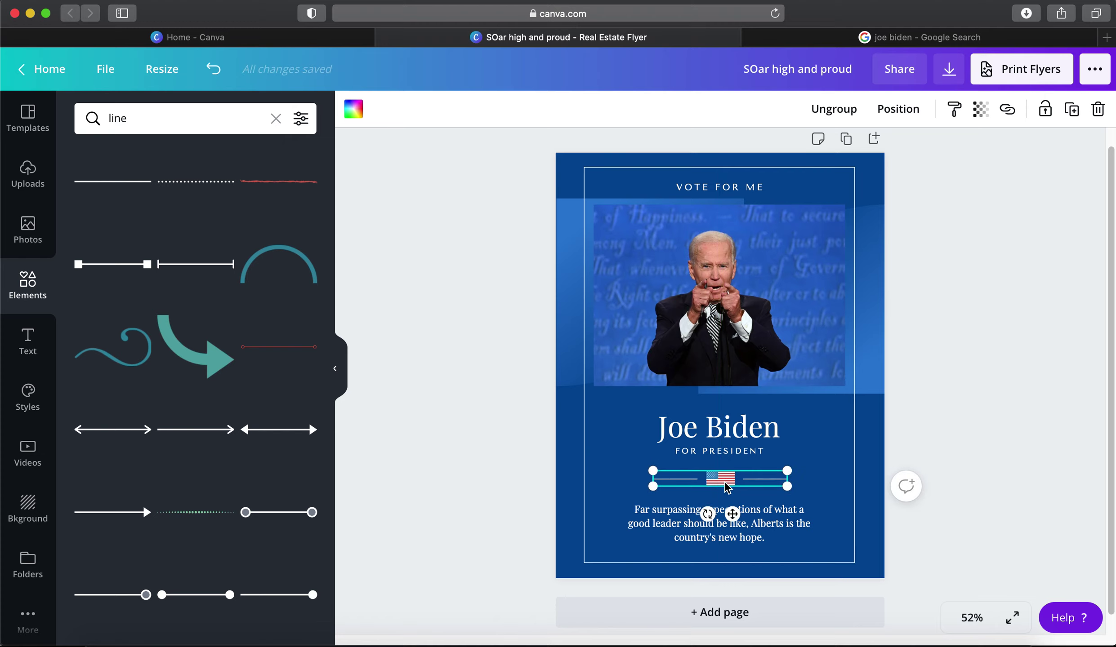
Ungroup the flag from its two side lines and delete the flag
click(858, 120)
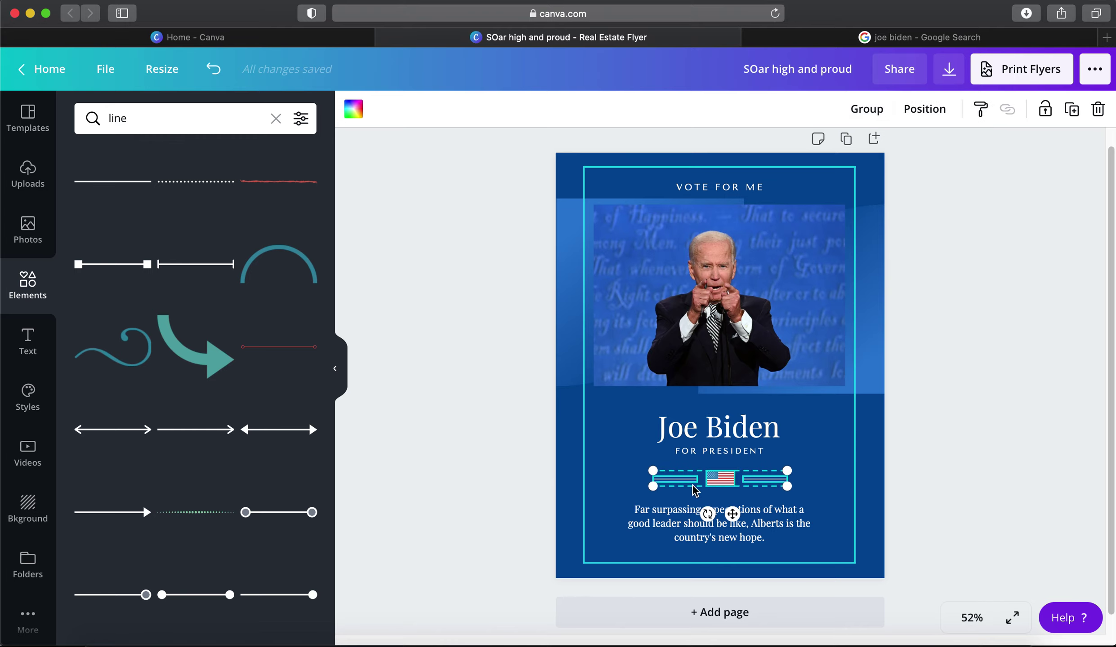
click(993, 384)
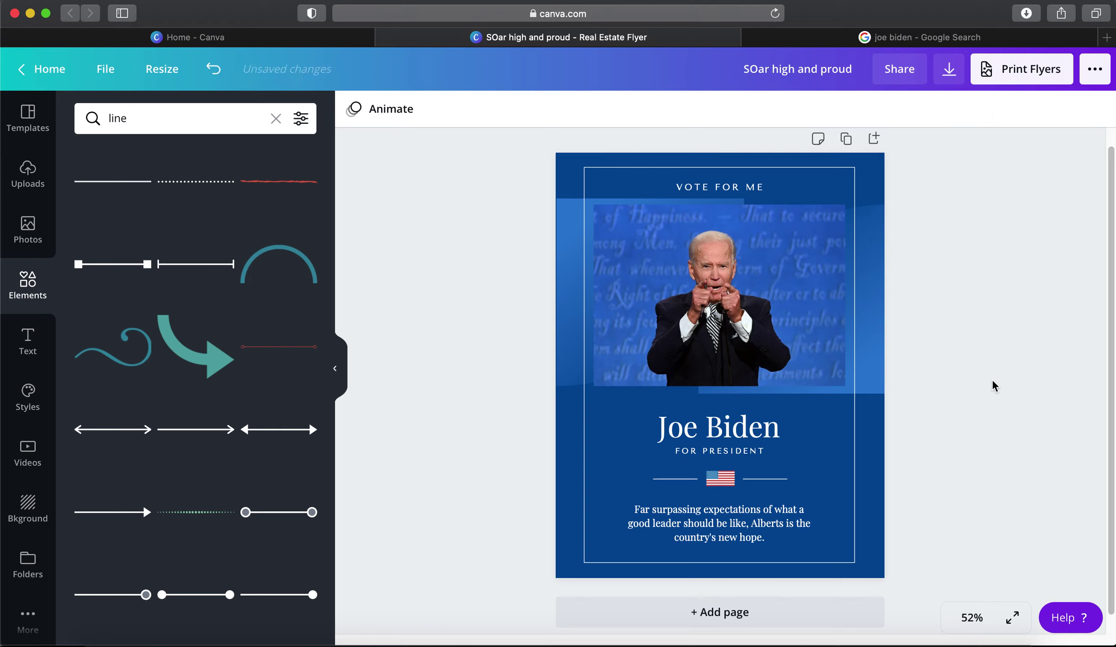
click(719, 478)
click(675, 479)
click(764, 479)
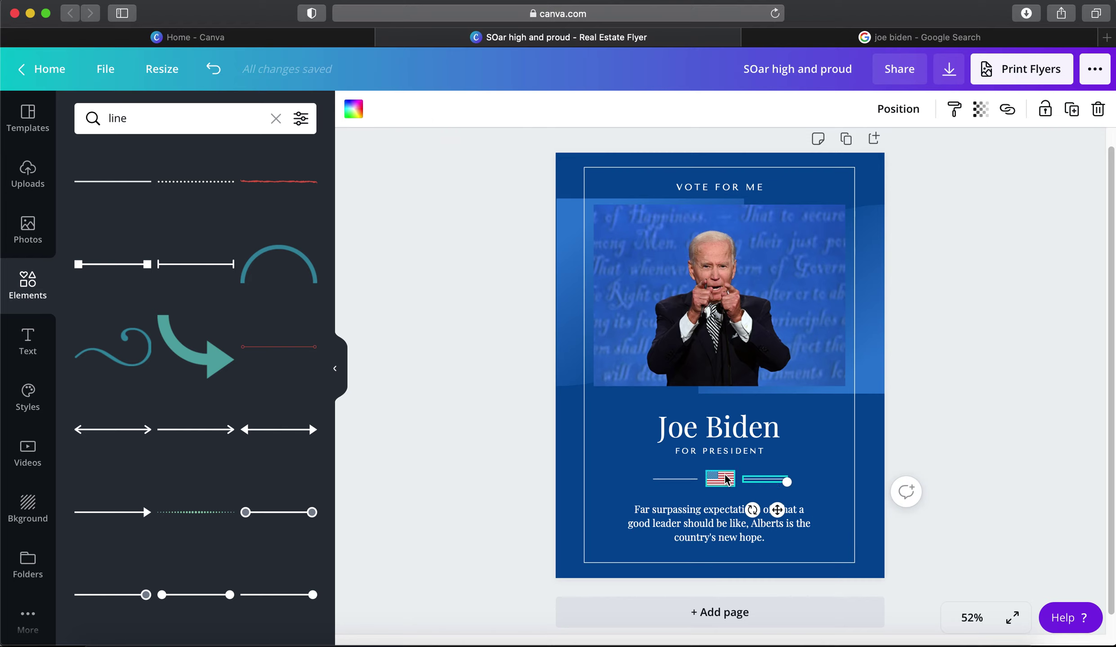
click(725, 478)
key(Delete)
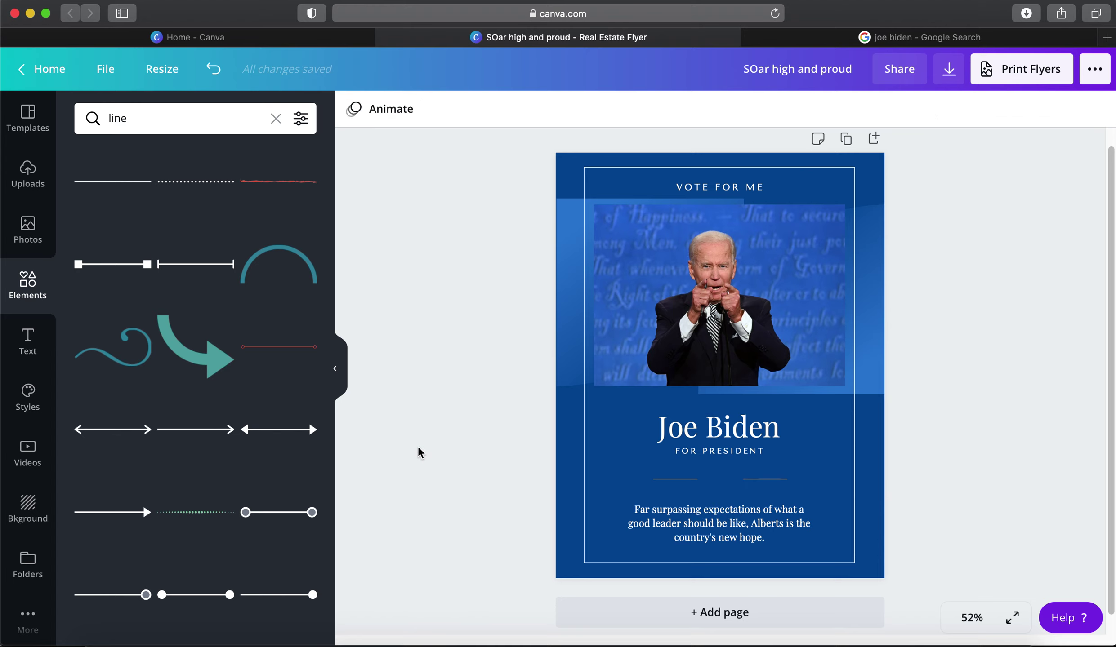
Add the white horizontal Lackawanna College Student Life & Housing logo from the shared Logos folder to the flyer
click(28, 606)
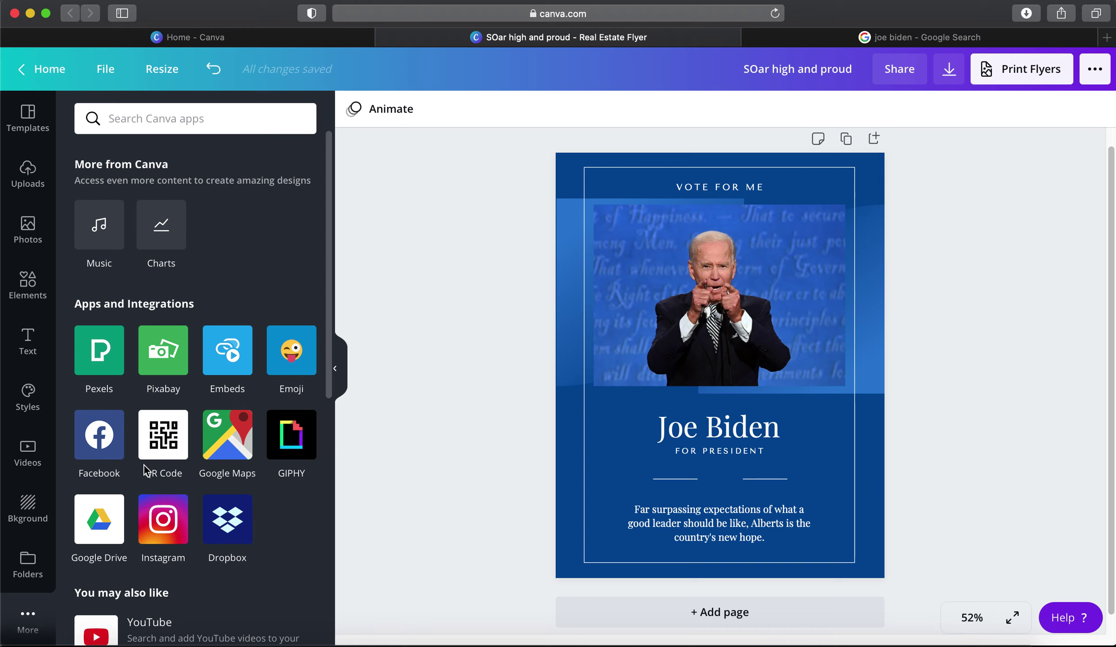
click(24, 570)
click(257, 167)
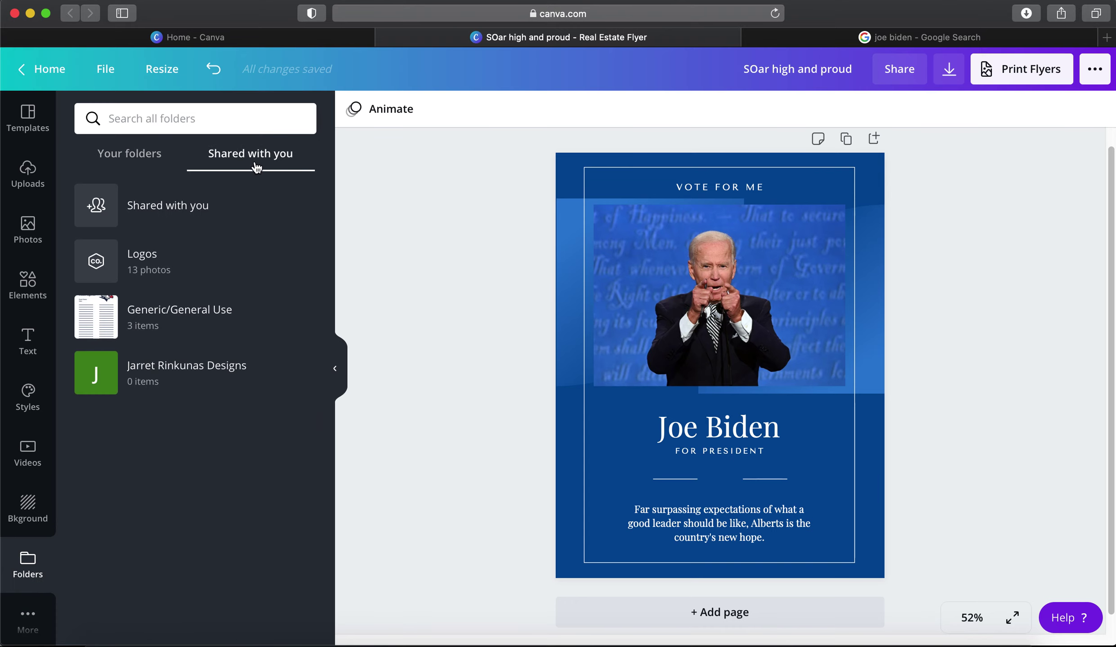
click(143, 270)
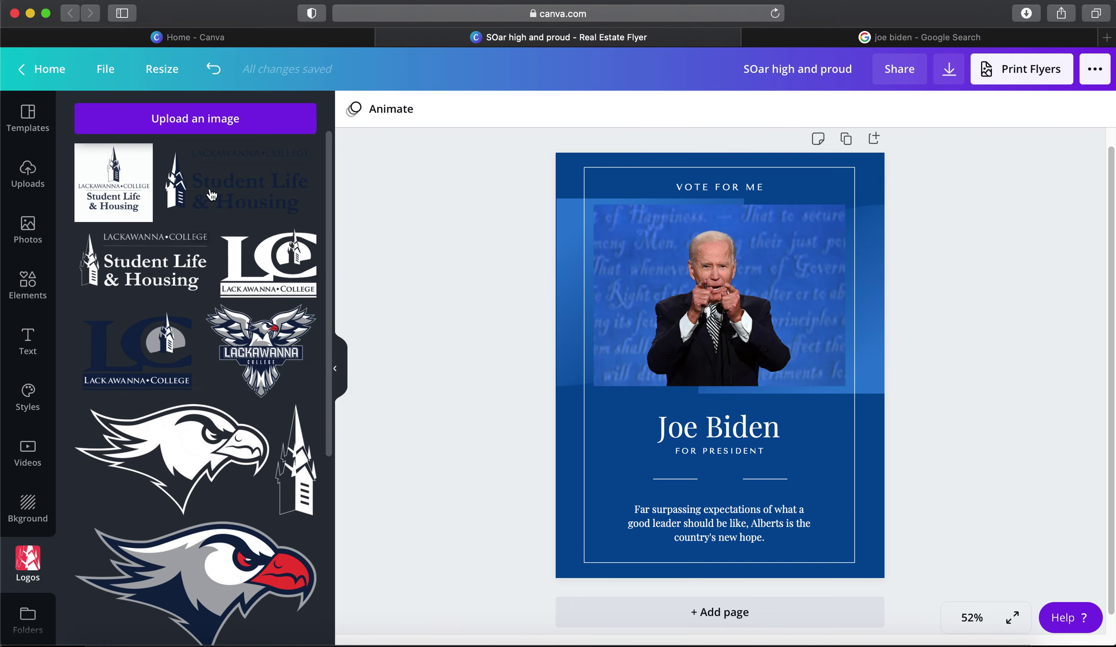
click(165, 275)
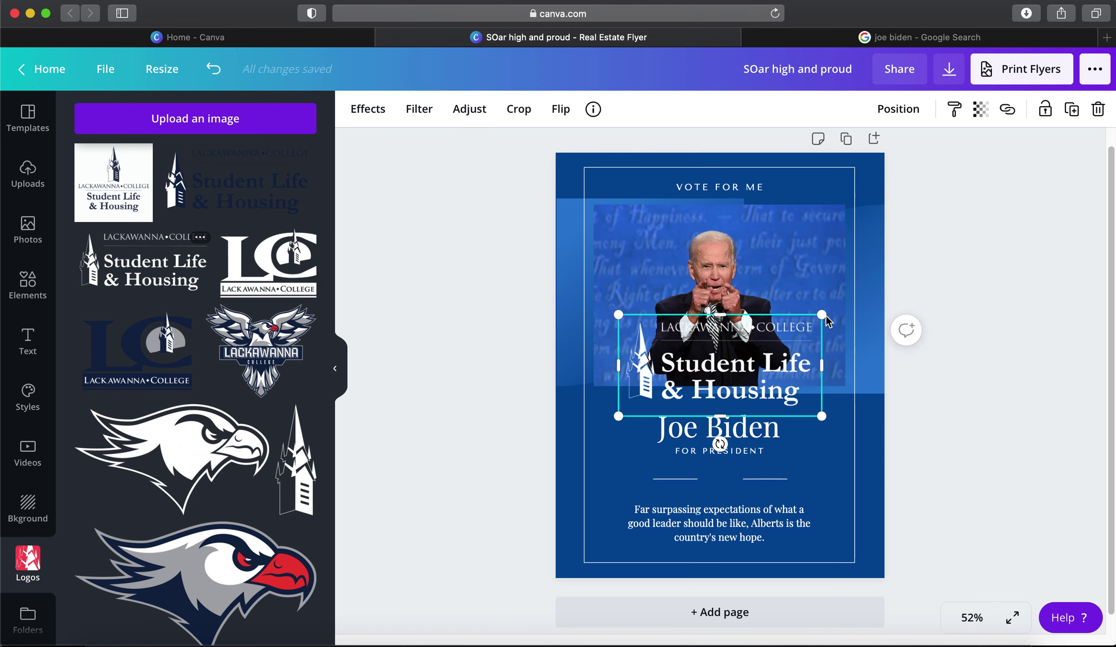
Shrink the Student Life & Housing logo and center it between the two lines below the subtitle
drag(821, 315, 729, 513)
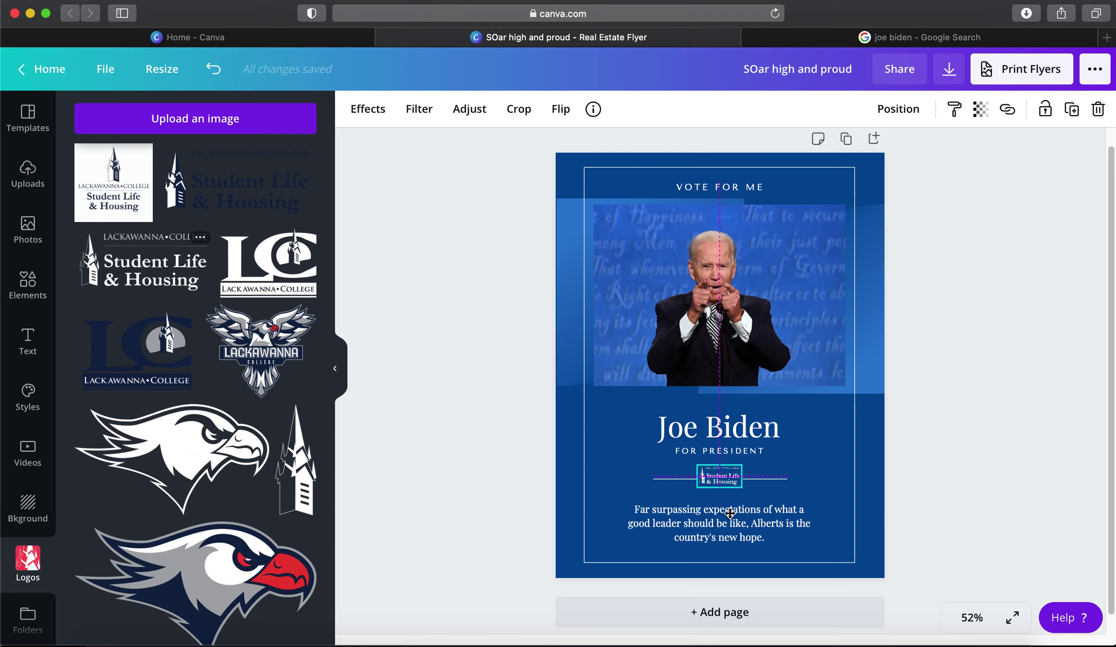
drag(729, 513, 729, 514)
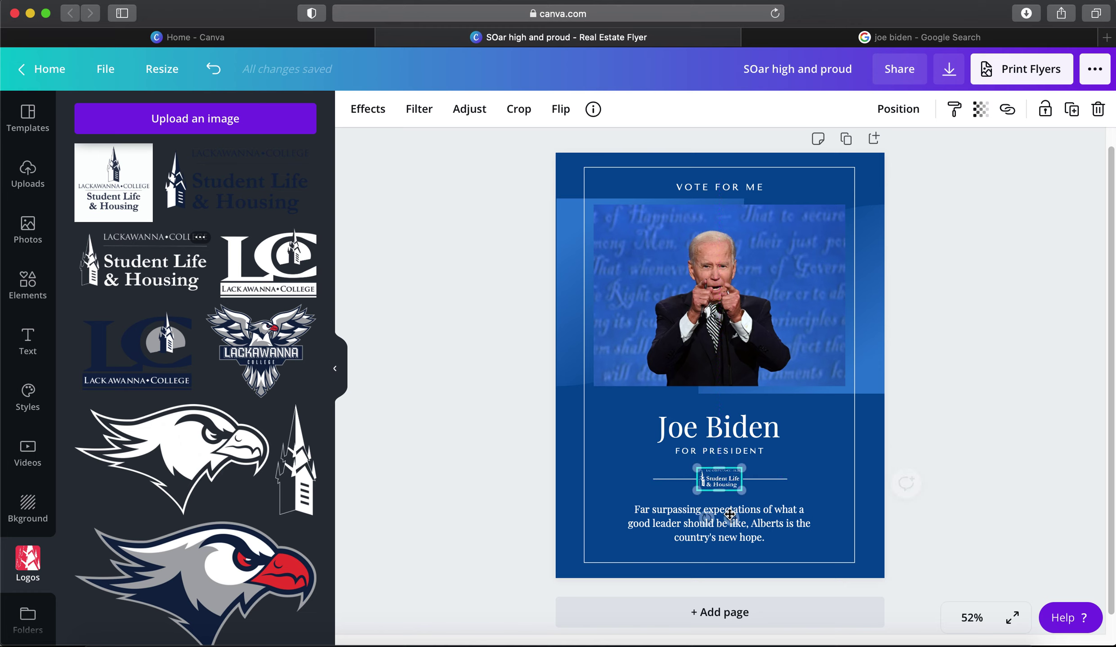
click(930, 353)
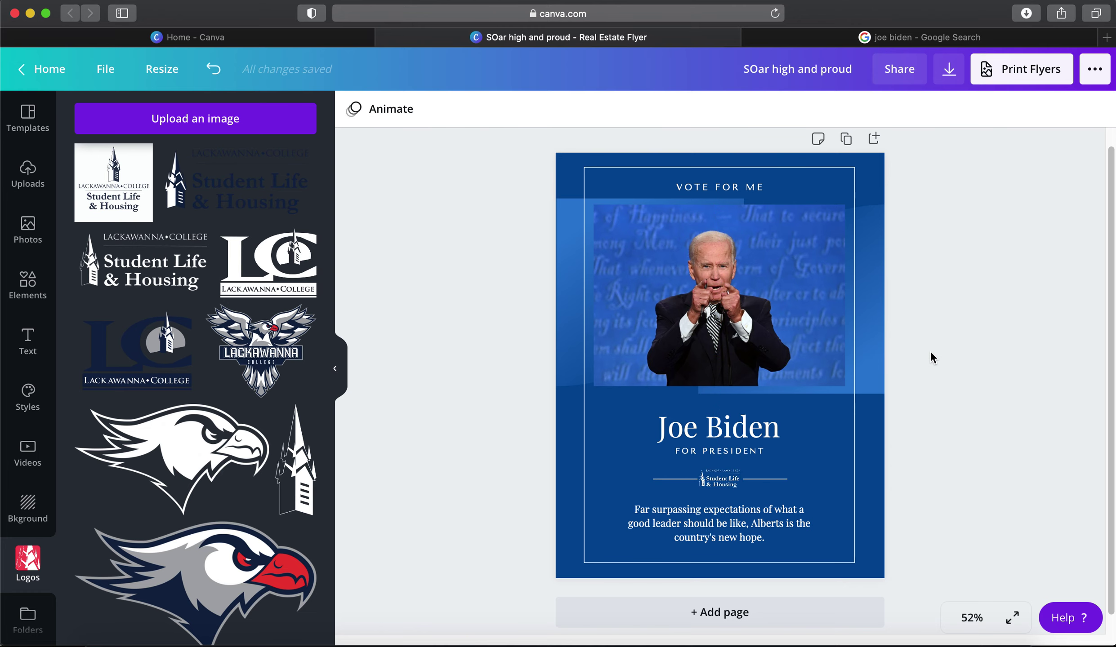
Examine the logo, lines and photo up close at 125% and 300% zoom, and return the view to 50%
click(976, 620)
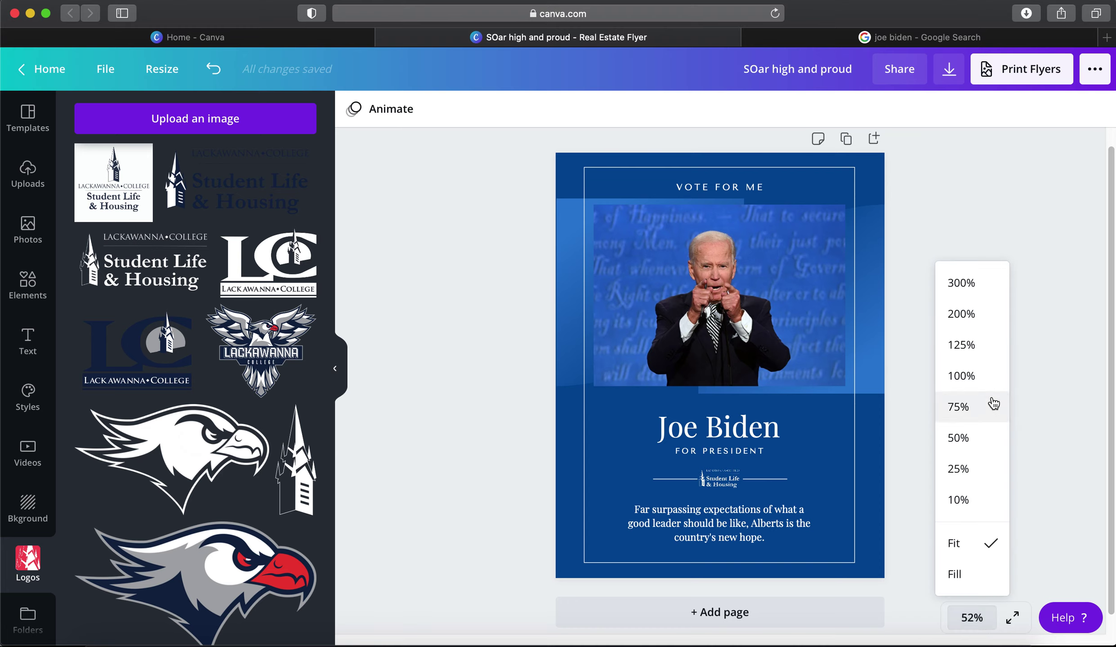
click(989, 347)
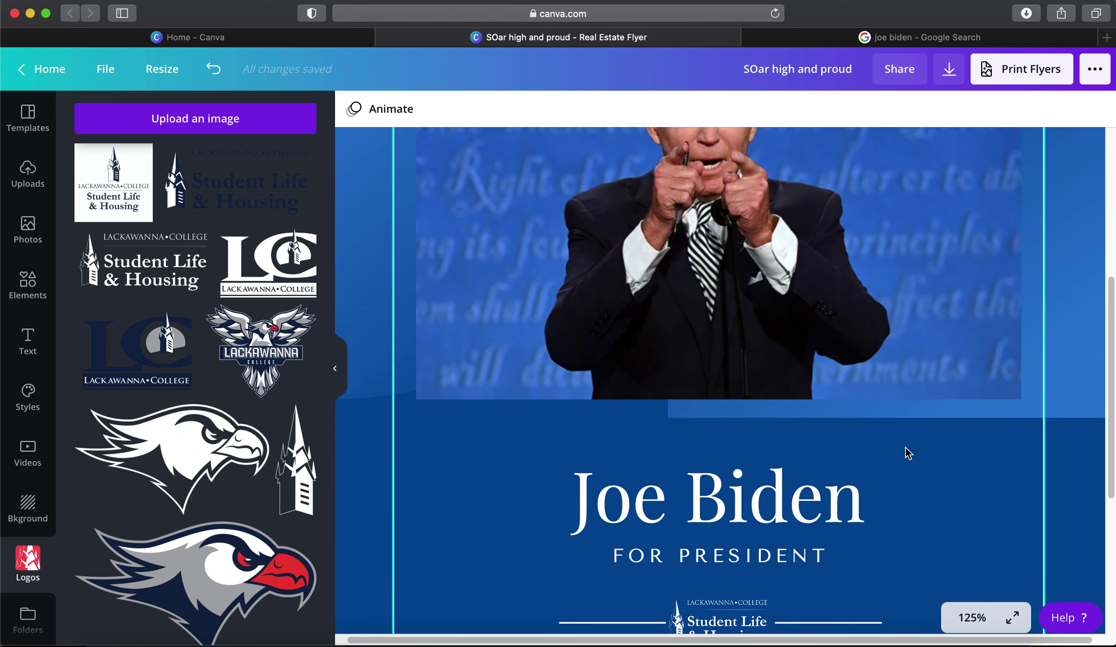
scroll(906, 448, down, 3)
scroll(893, 477, down, 2)
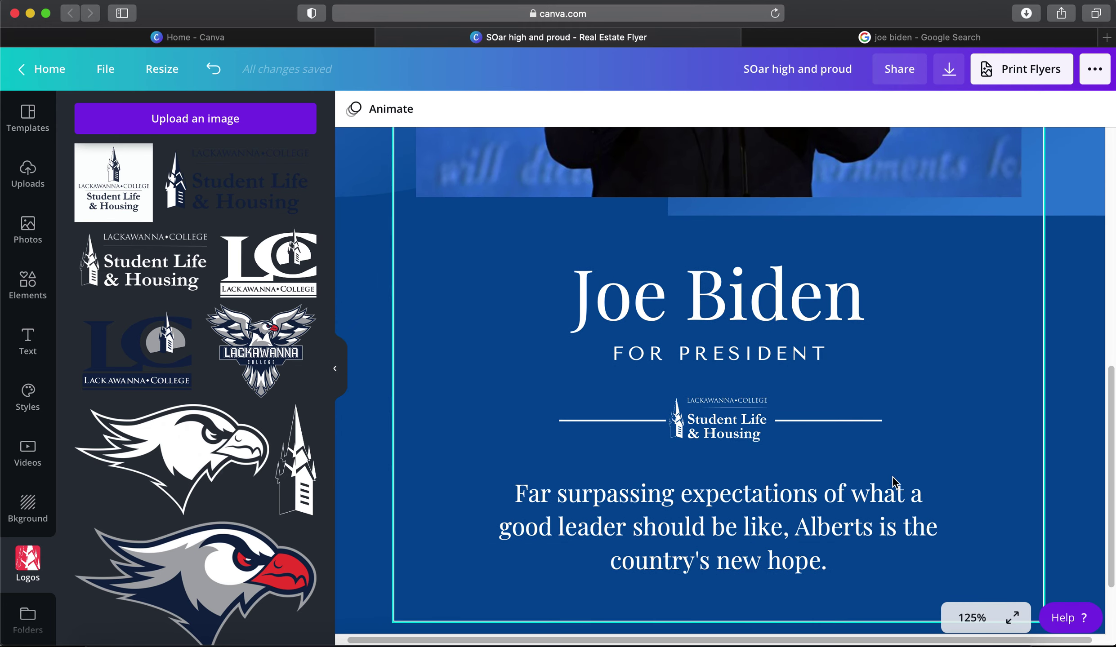
click(973, 615)
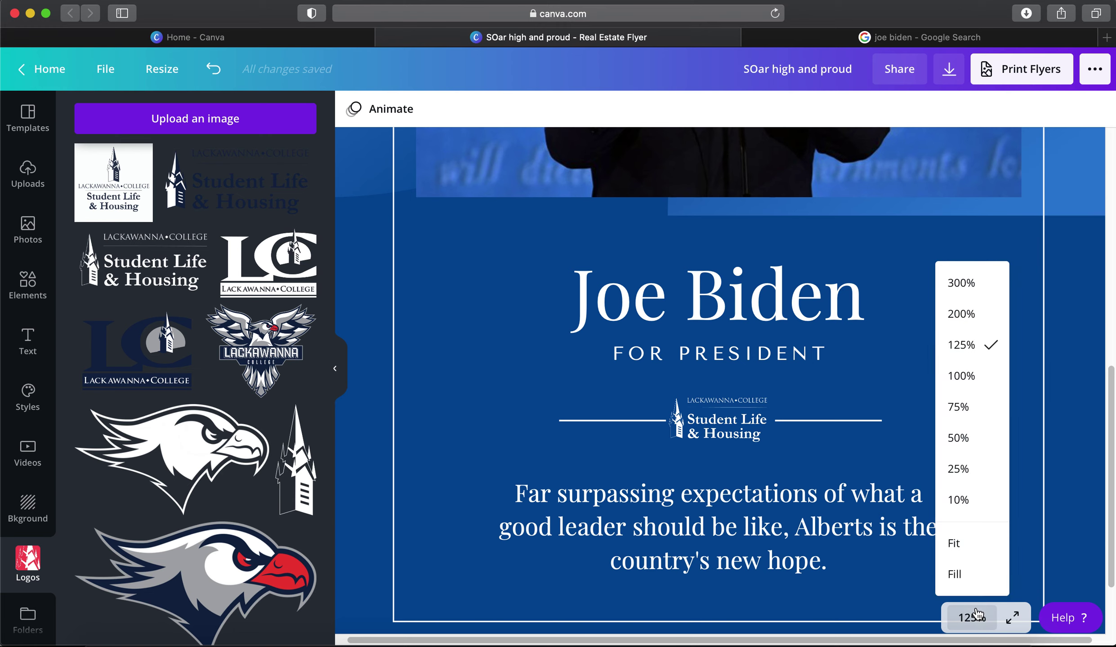
click(974, 282)
scroll(901, 391, down, 2)
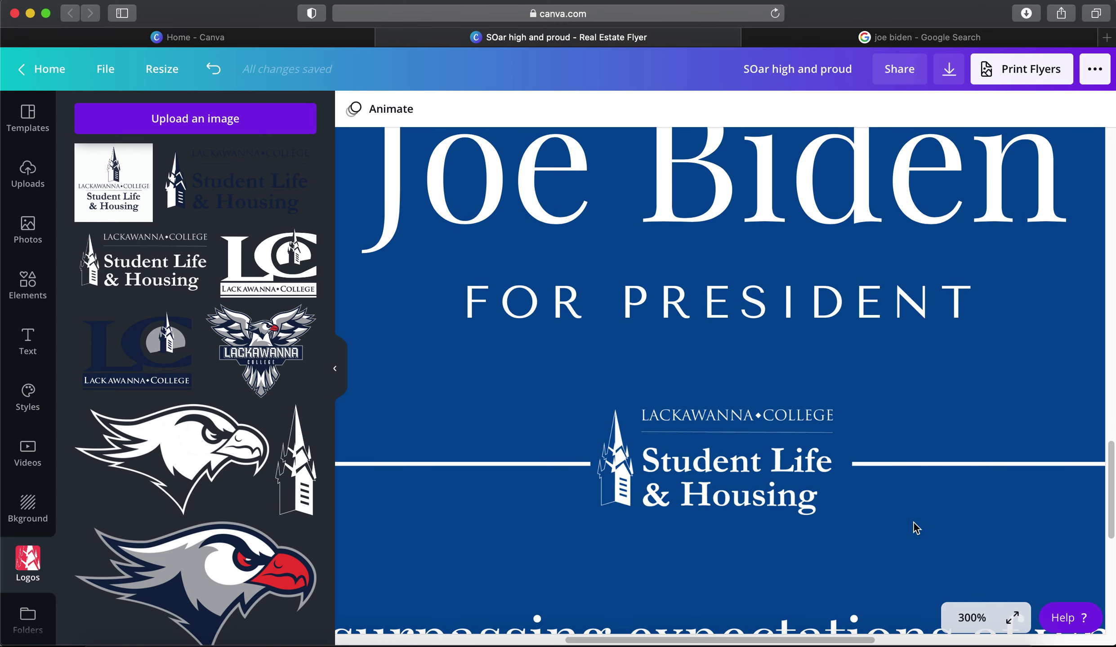
click(971, 616)
click(982, 346)
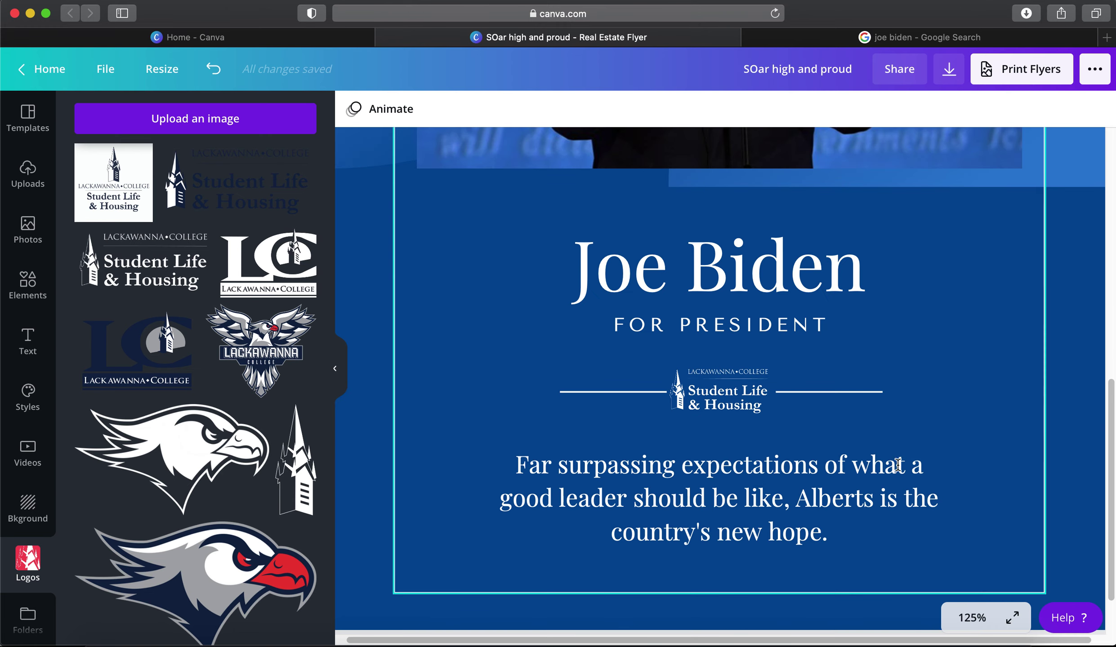
scroll(897, 465, up, 2)
scroll(897, 465, up, 6)
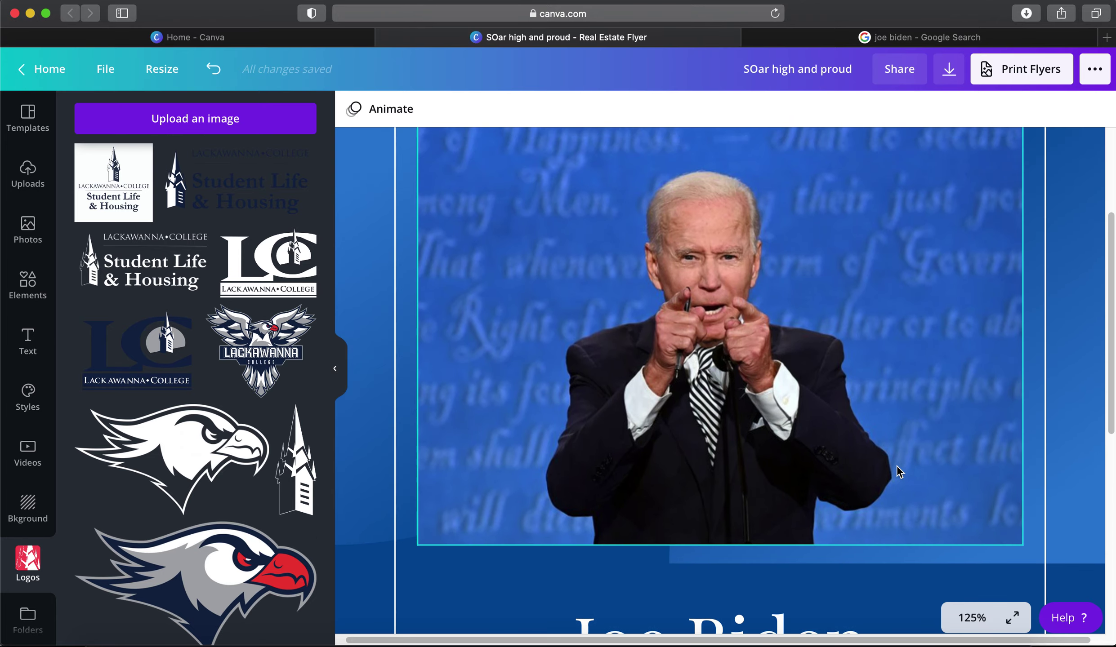
scroll(896, 465, down, 2)
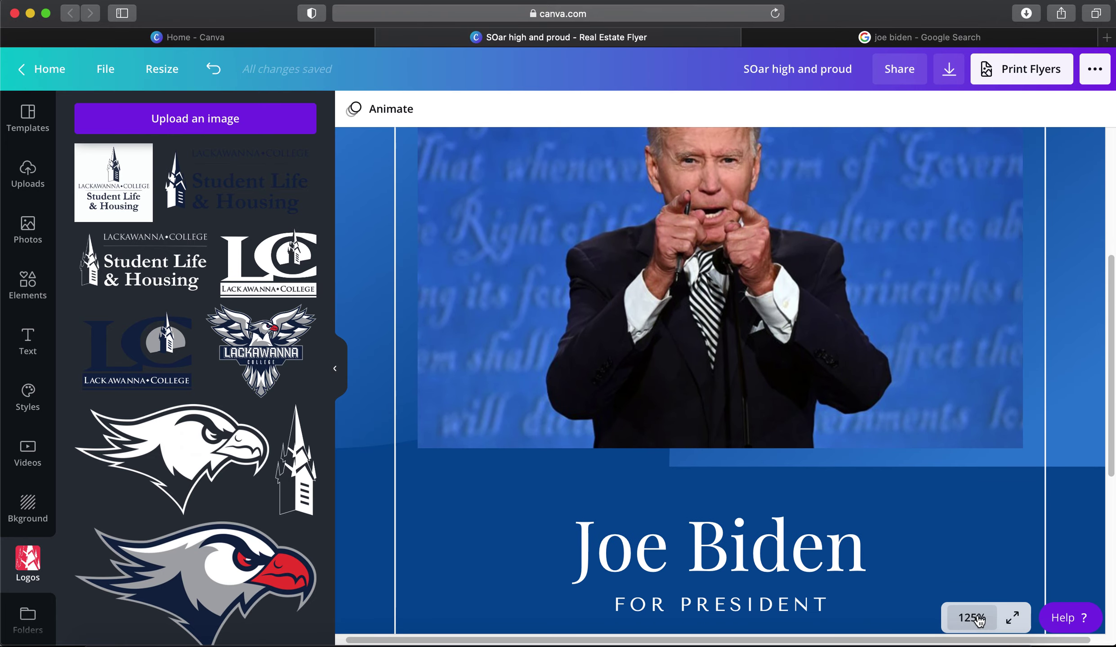
click(971, 617)
click(981, 432)
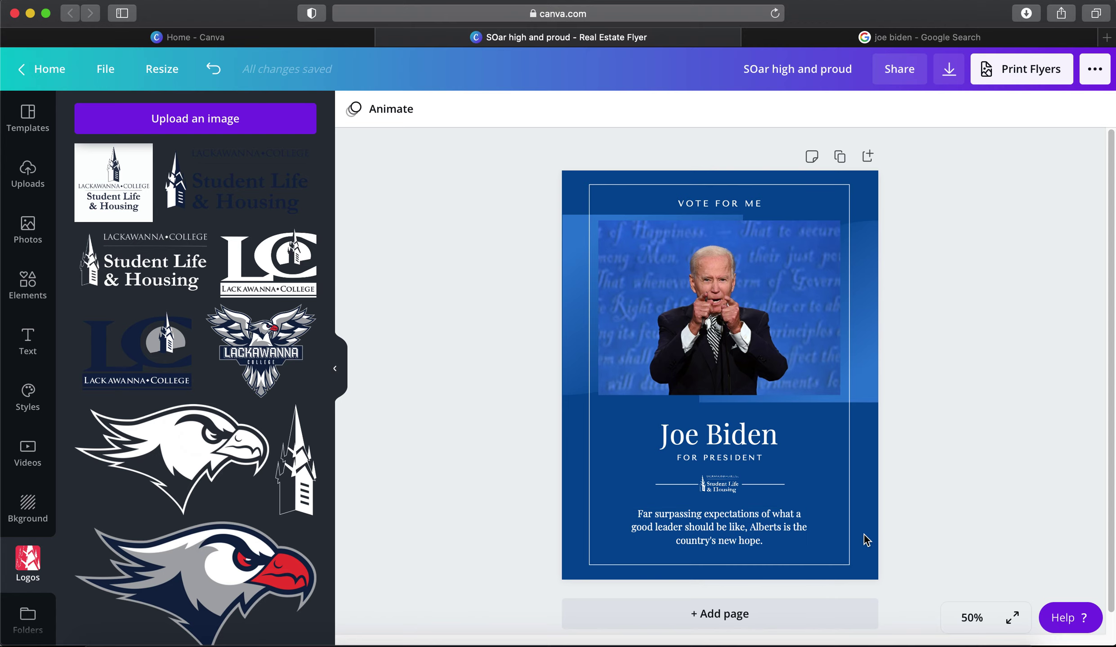
Replace the paragraph below the logo with "I will make things better!"
click(770, 530)
click(769, 527)
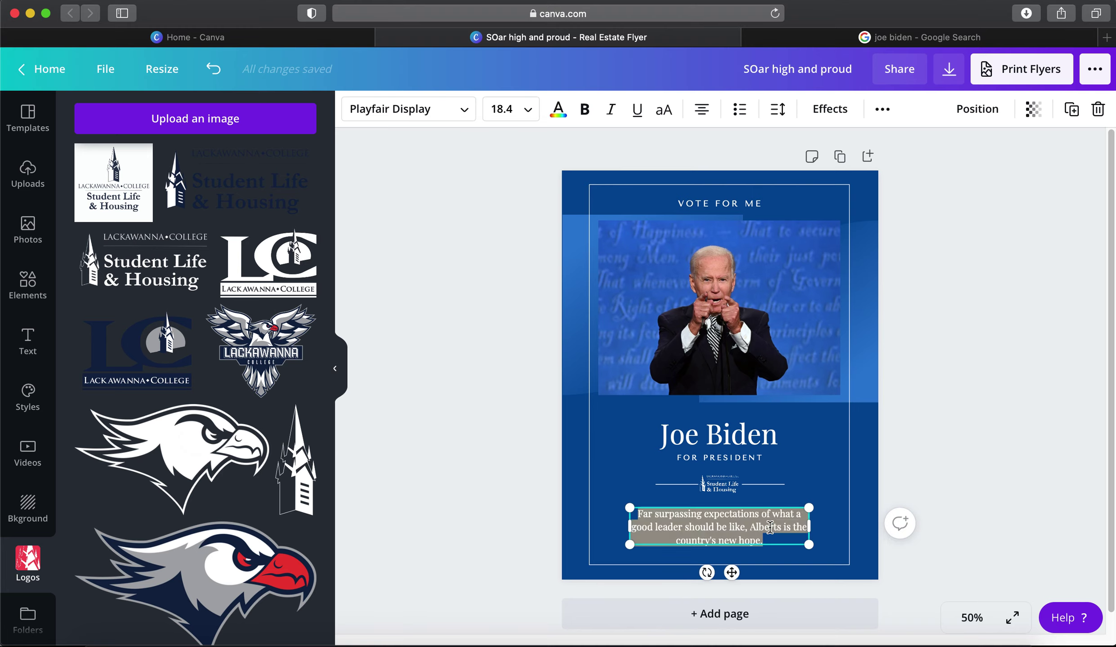
click(963, 452)
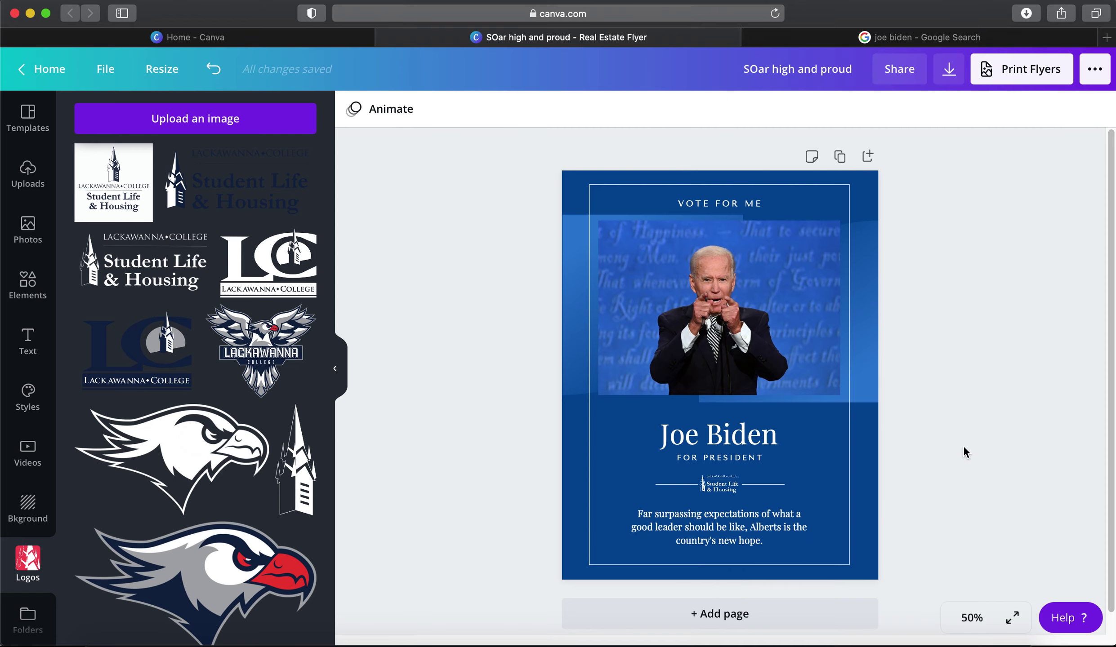
double_click(743, 534)
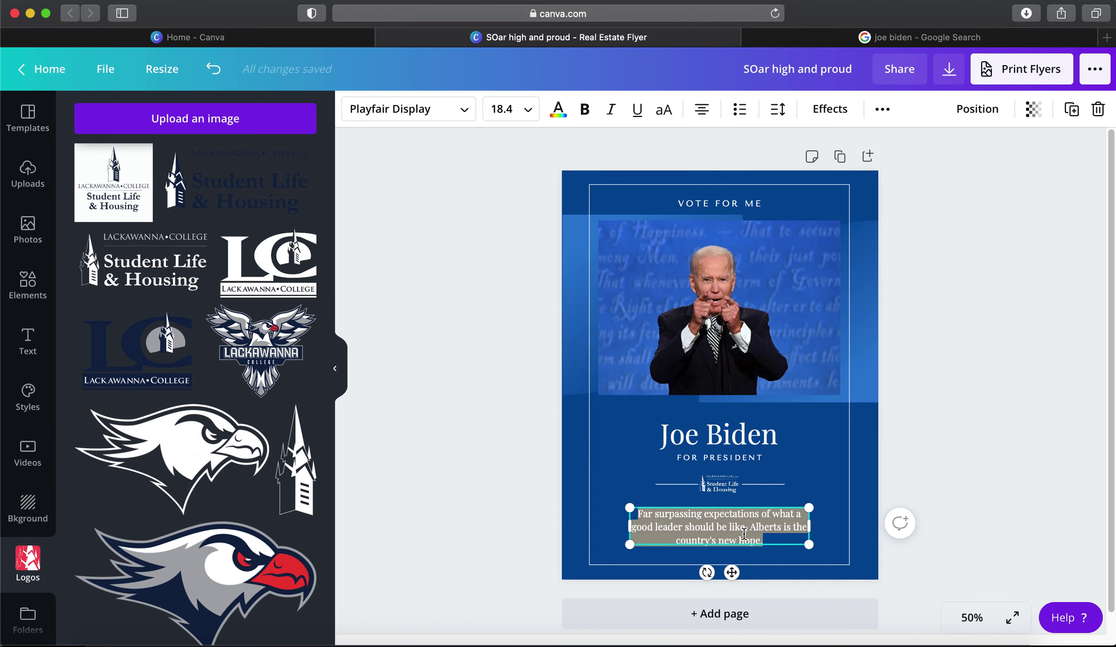
text(I will make the)
key(BackSpace)
text(ings better.)
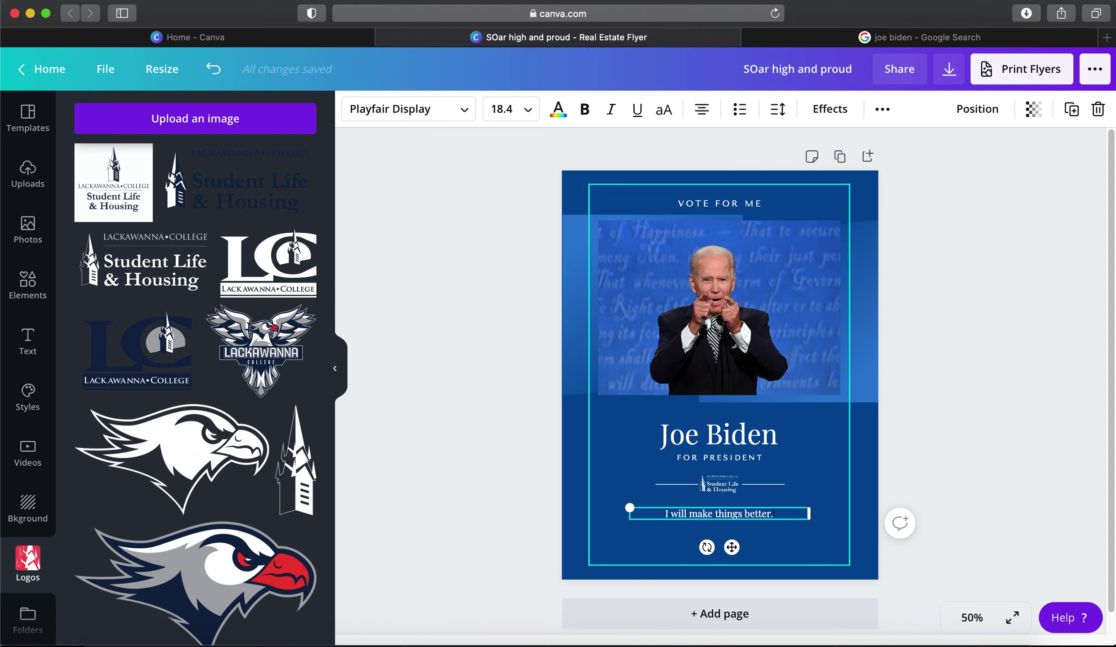
key(BackSpace)
text(!)
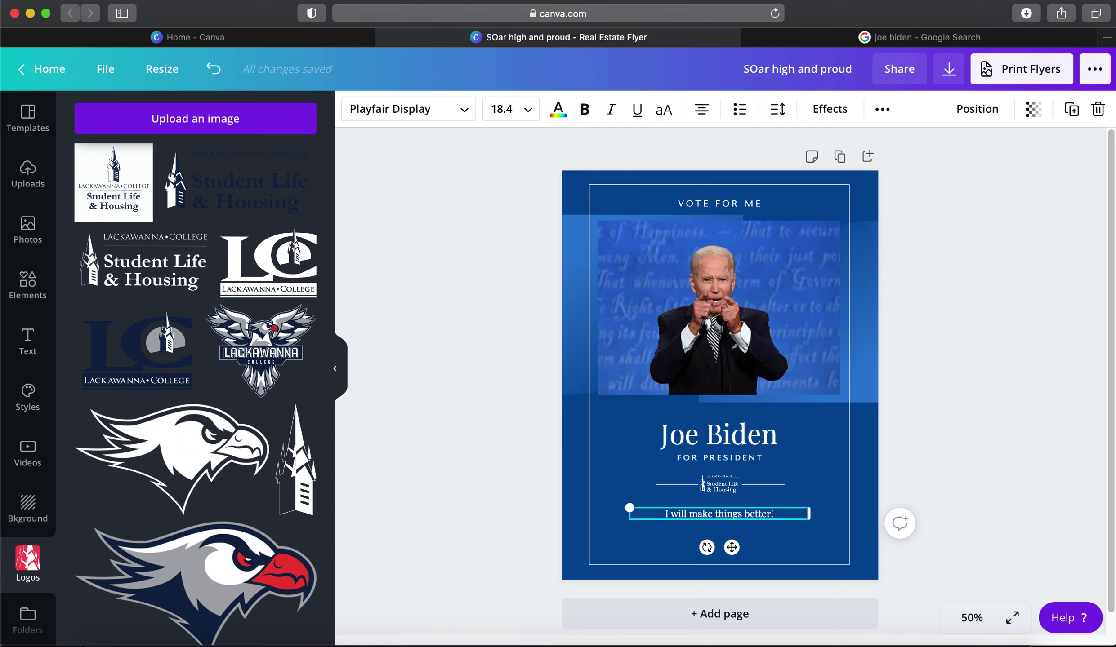
text( America)
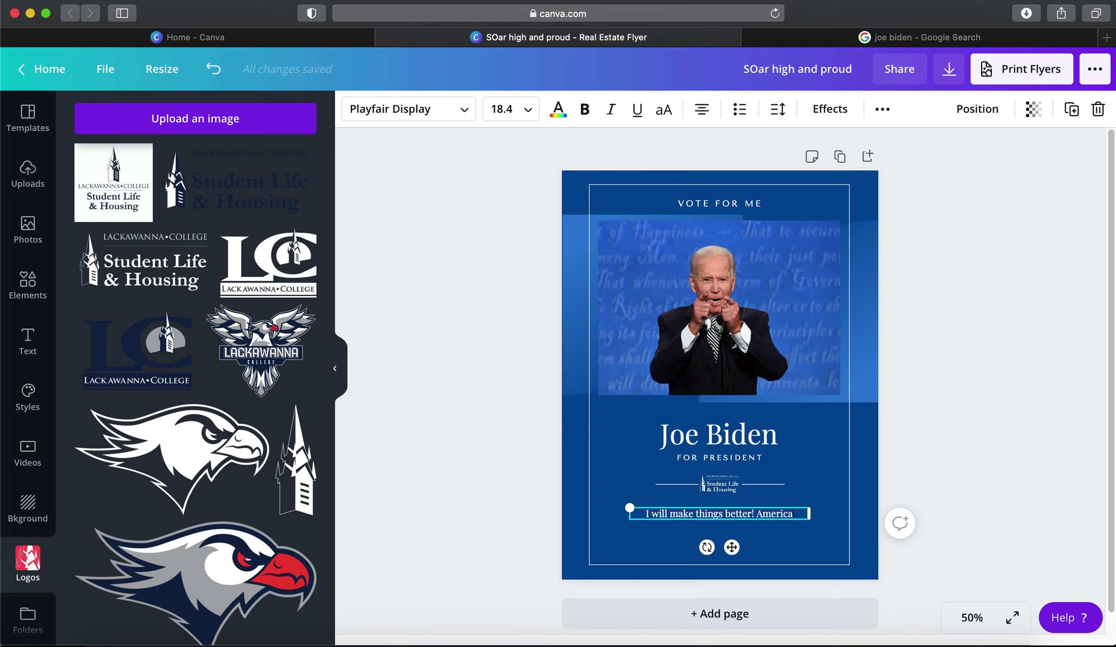
text( the proud)
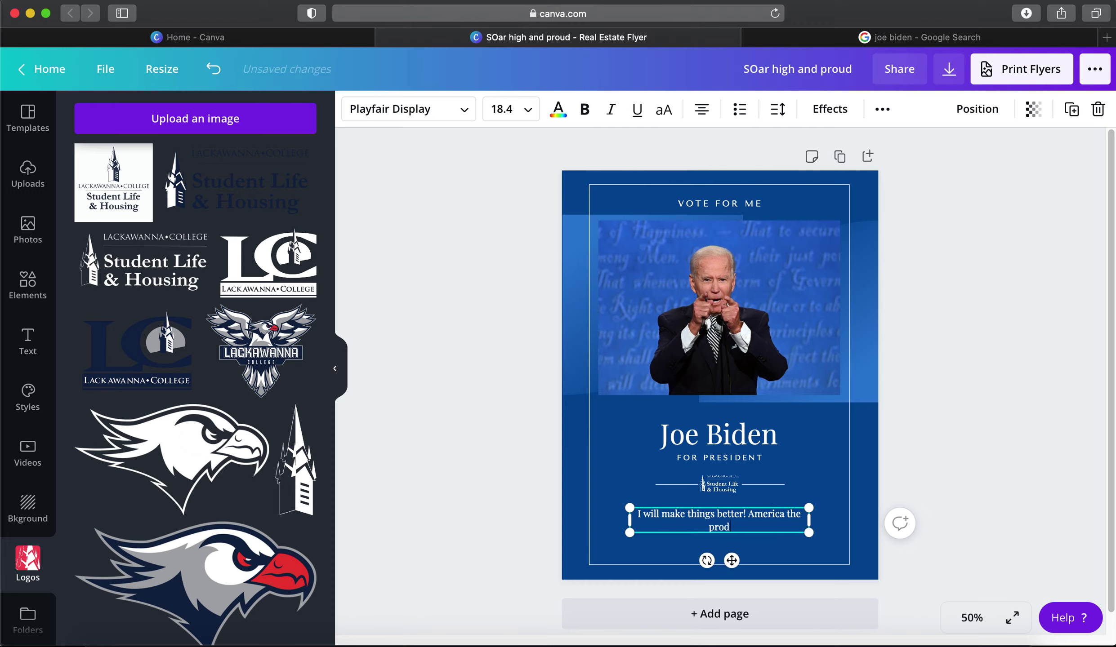
key(BackSpace)
key(BackSpace)
key(BackSpace)
key(BackSpace)
key(BackSpace)
key(BackSpace)
key(BackSpace)
key(BackSpace)
key(BackSpace)
key(BackSpace)
key(BackSpace)
key(BackSpace)
key(BackSpace)
key(BackSpace)
key(BackSpace)
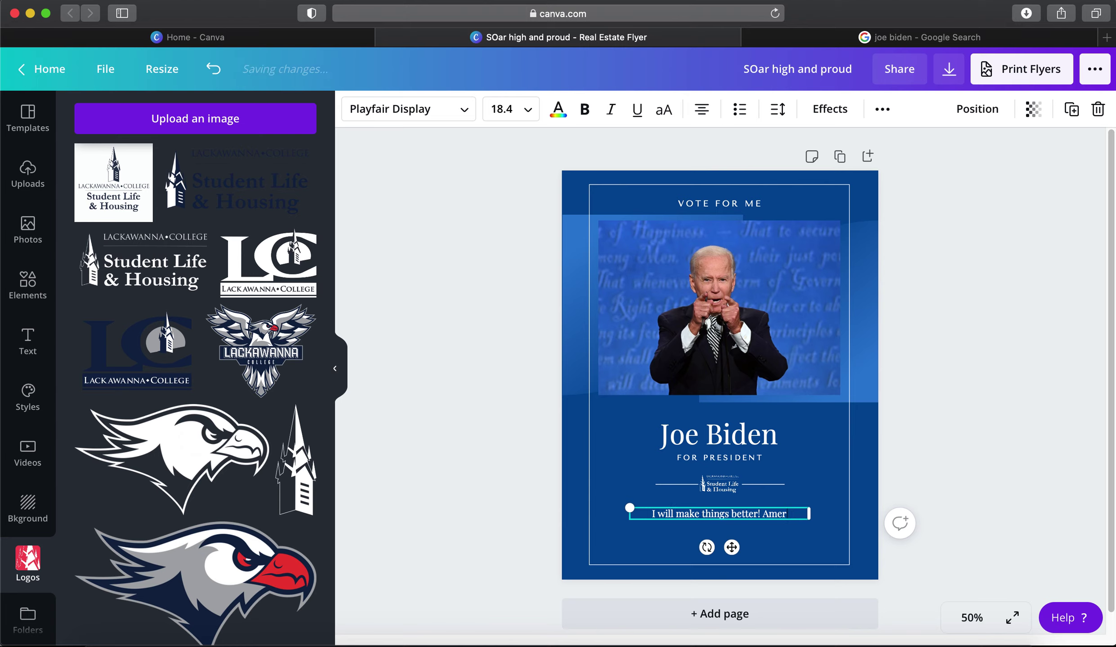
click(1074, 366)
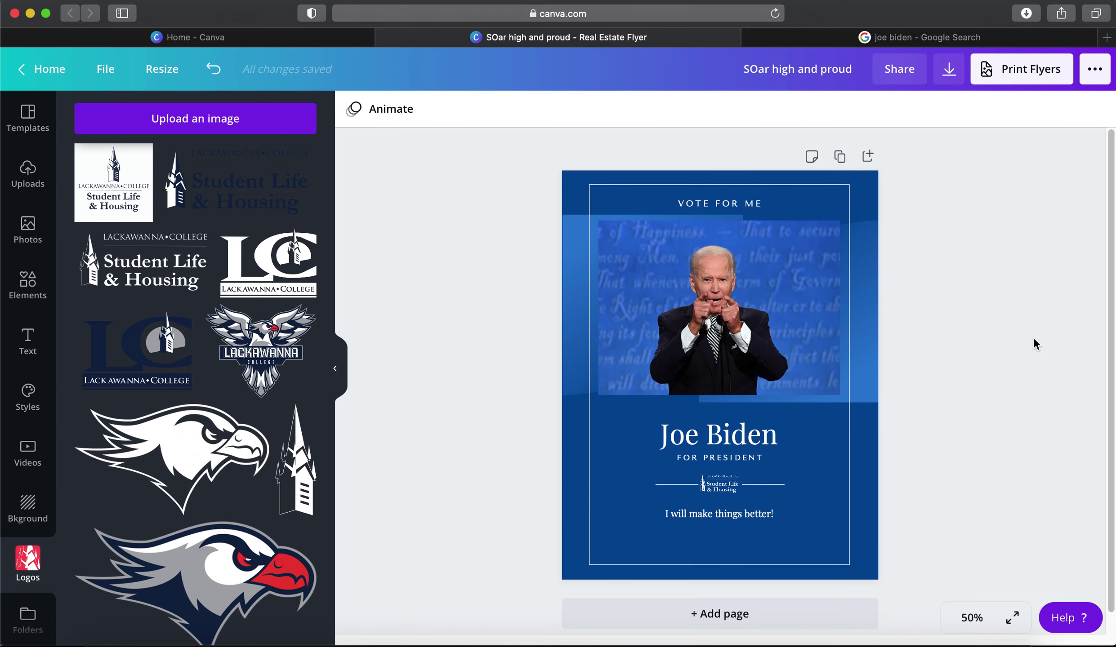
click(342, 368)
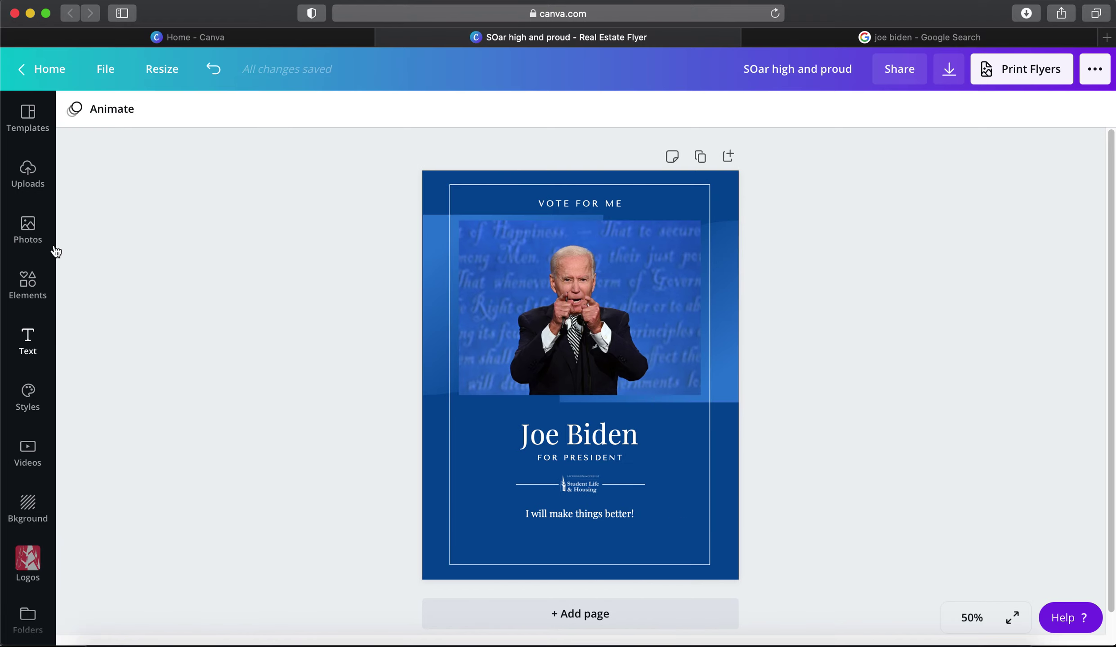
click(41, 185)
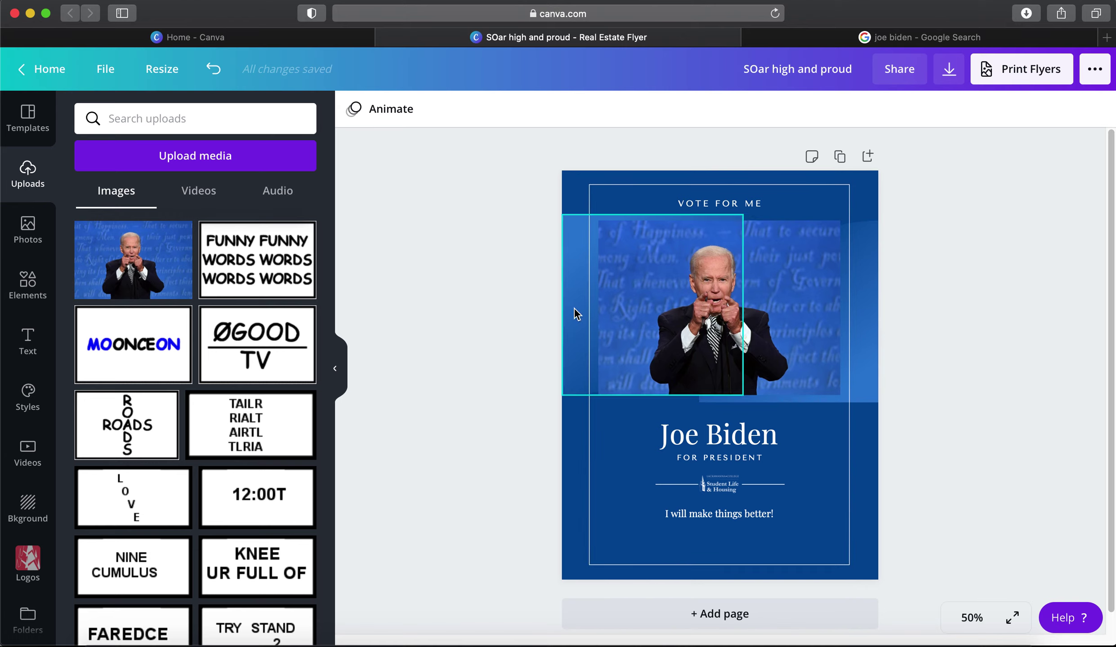
click(739, 278)
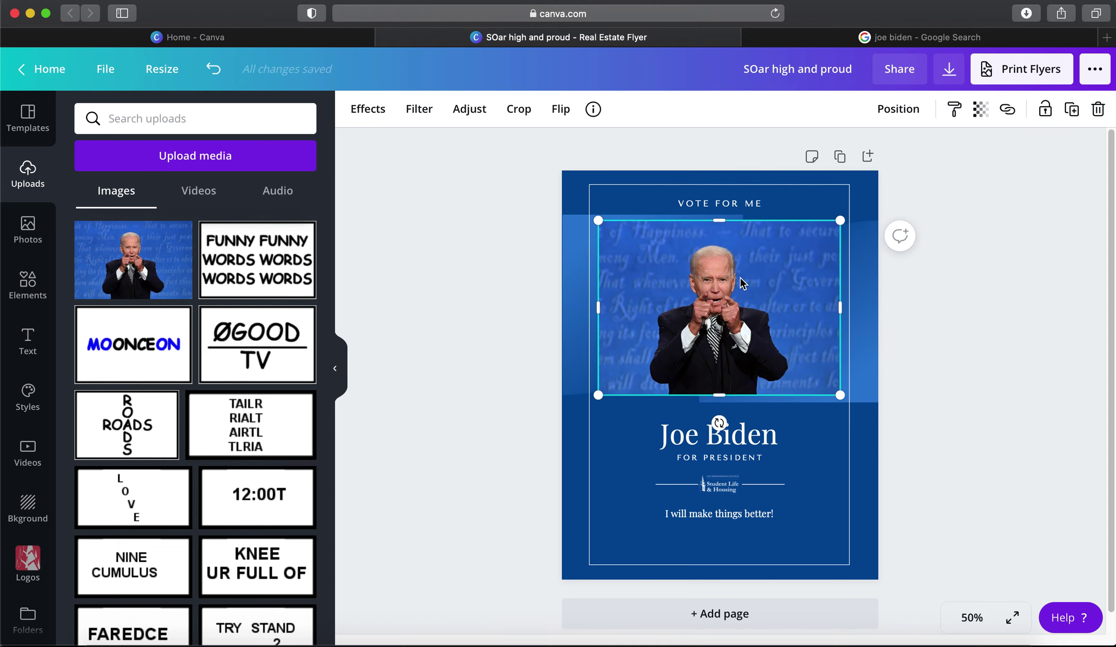
Bring the blue gradient shape at the flyer's right edge forward to the top layer, in front of the photo
click(876, 339)
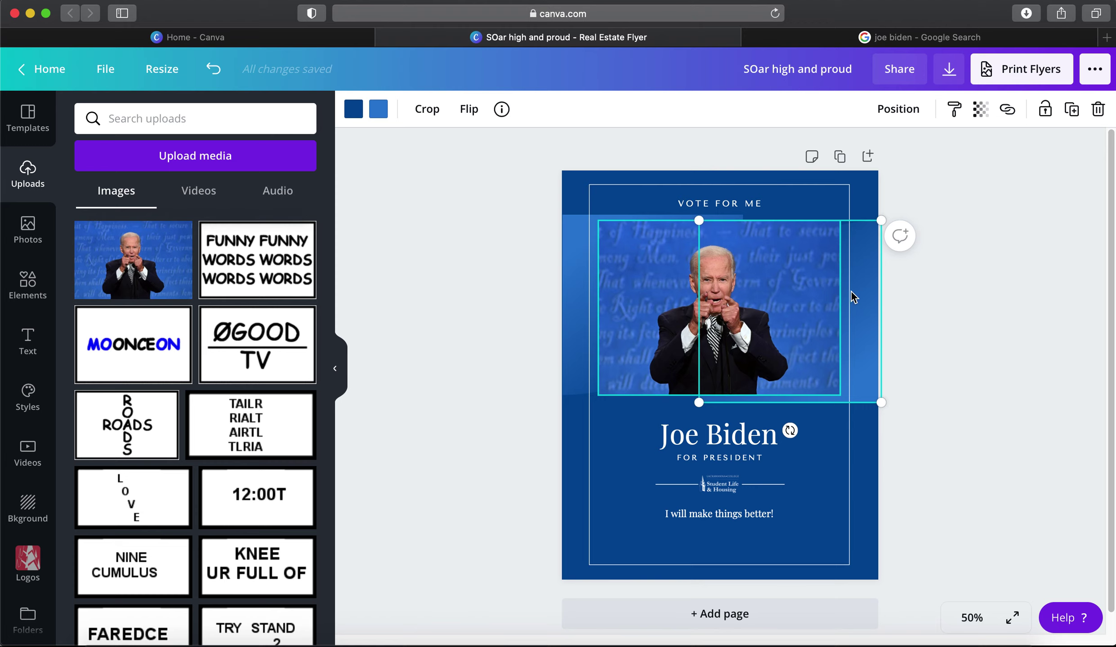
click(917, 342)
click(881, 341)
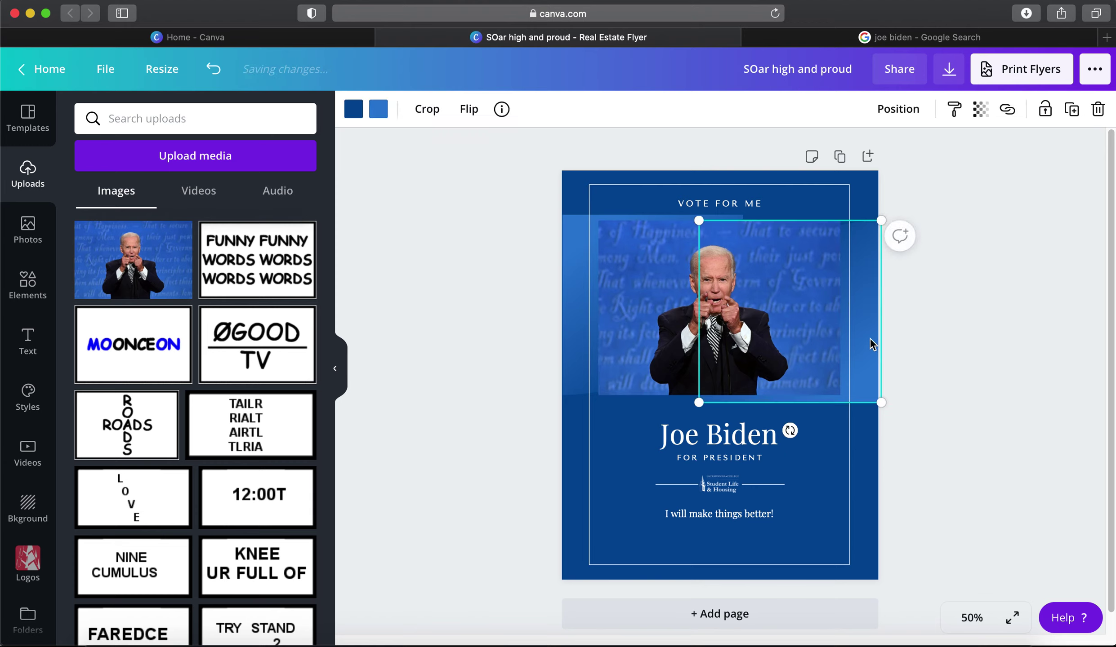
click(895, 109)
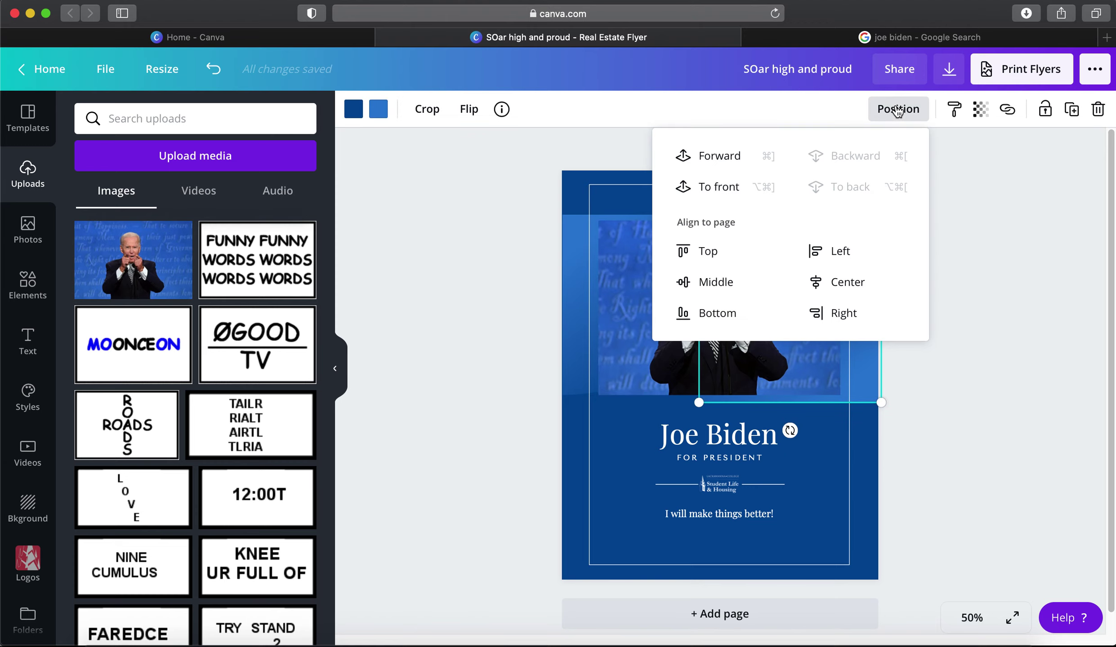
click(763, 166)
click(744, 164)
click(744, 158)
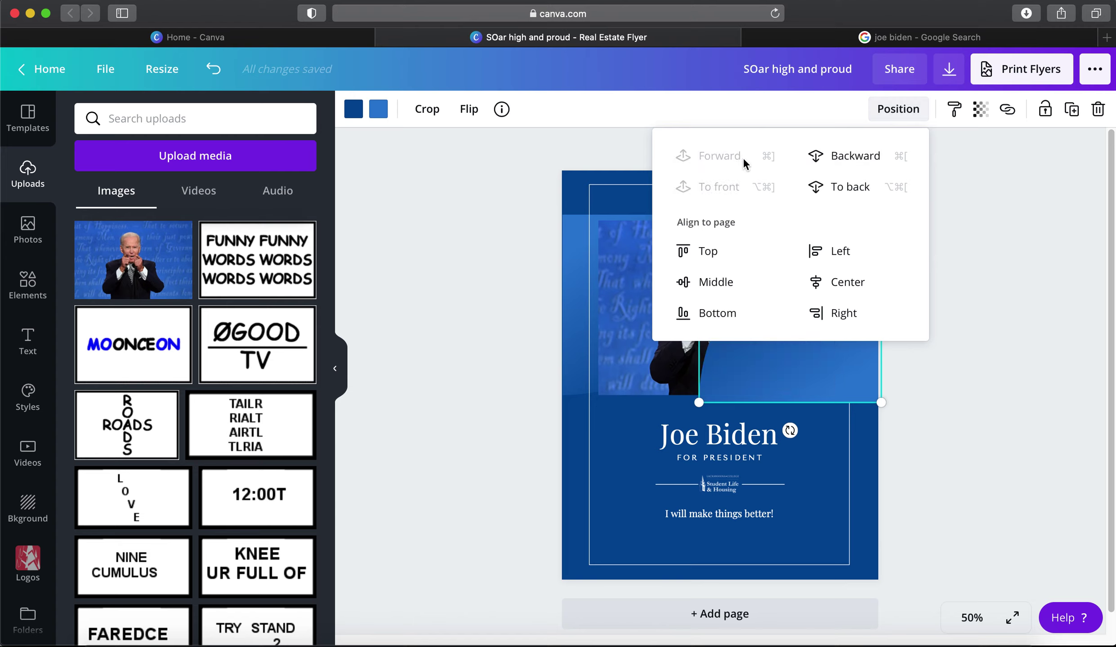
click(1044, 427)
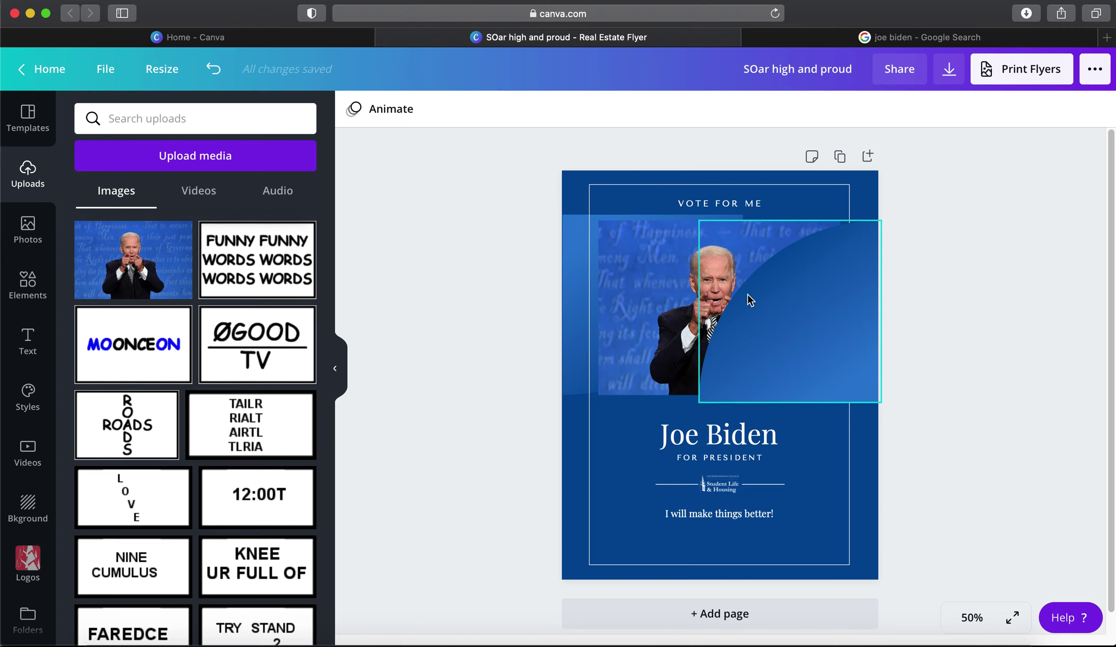
Send the blue gradient shape at the flyer's right edge backward until it sits behind the photo
click(214, 69)
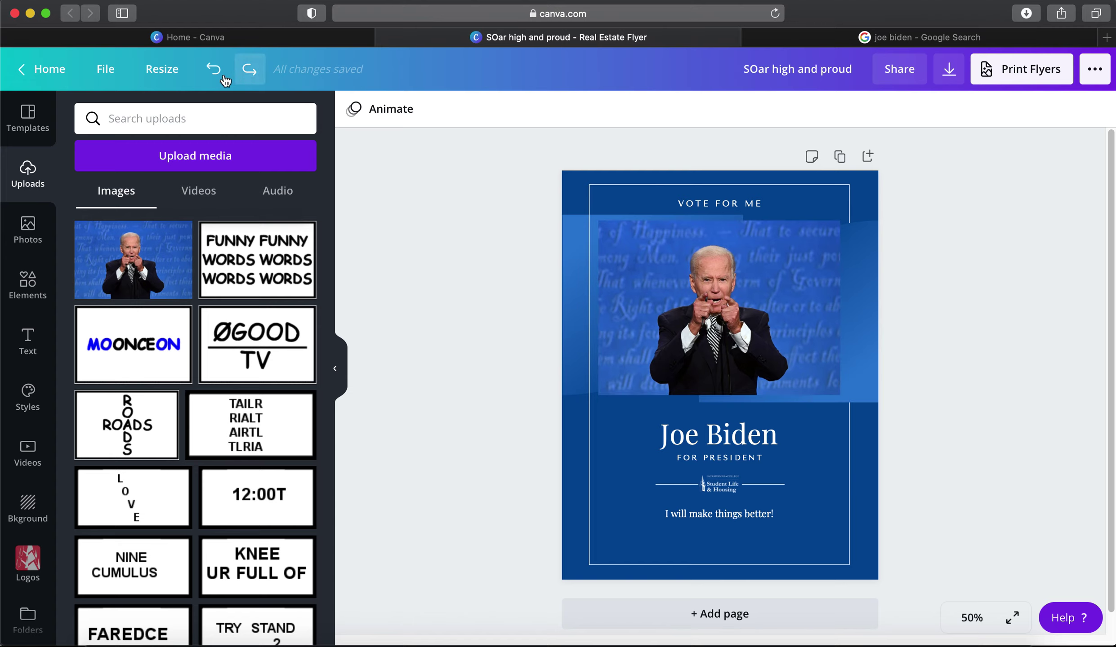
click(249, 70)
click(802, 311)
click(898, 109)
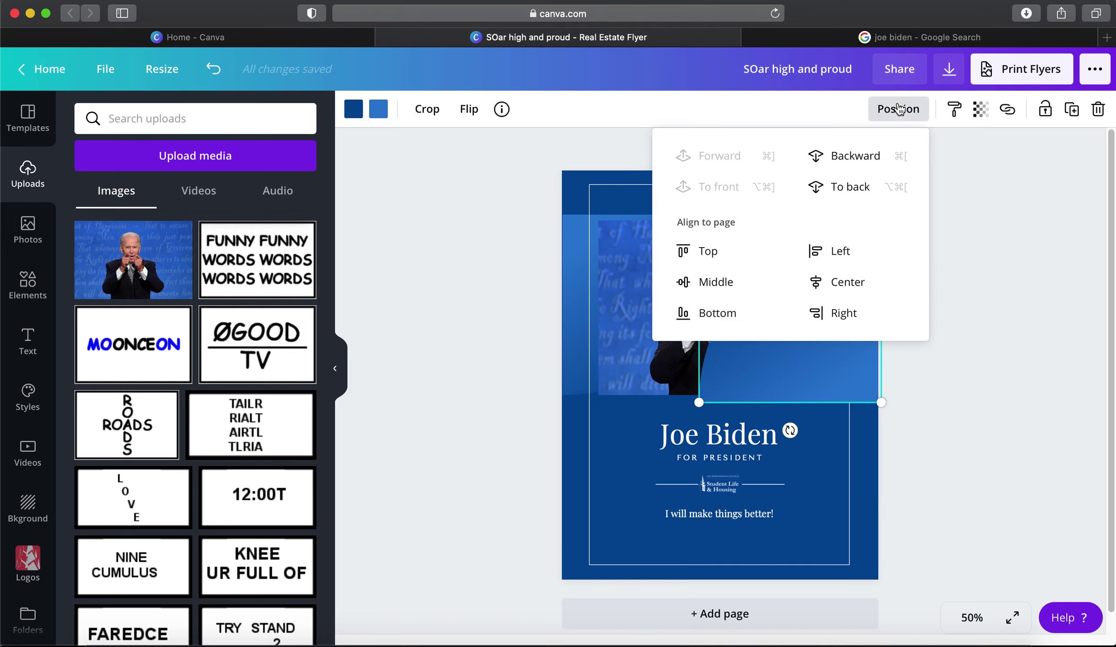
click(856, 155)
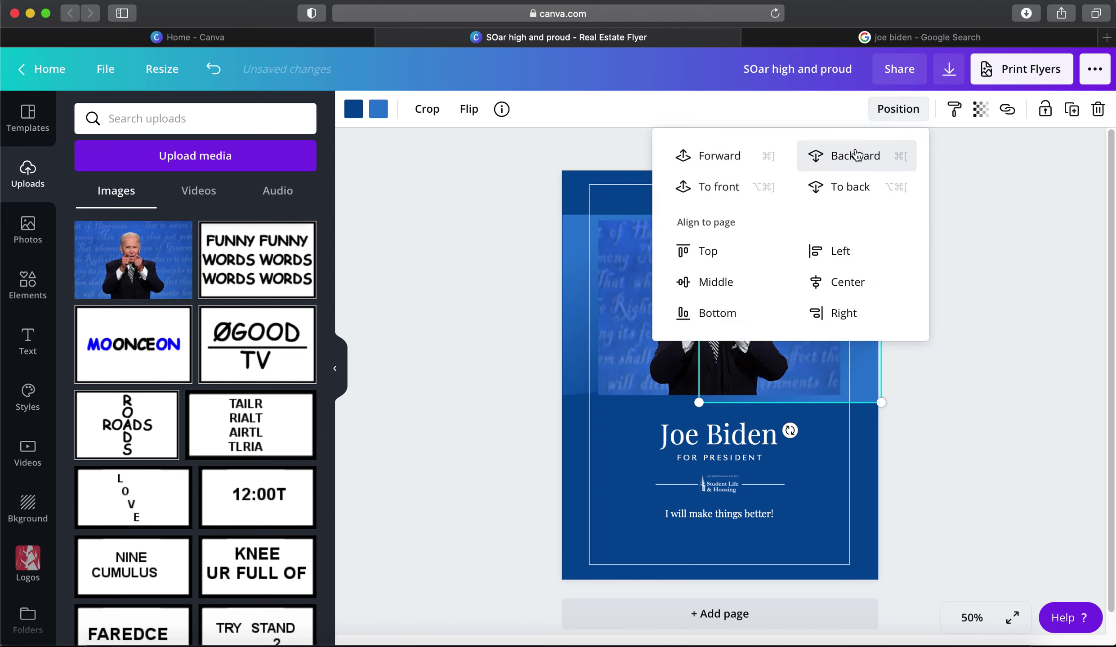
click(856, 155)
click(1024, 374)
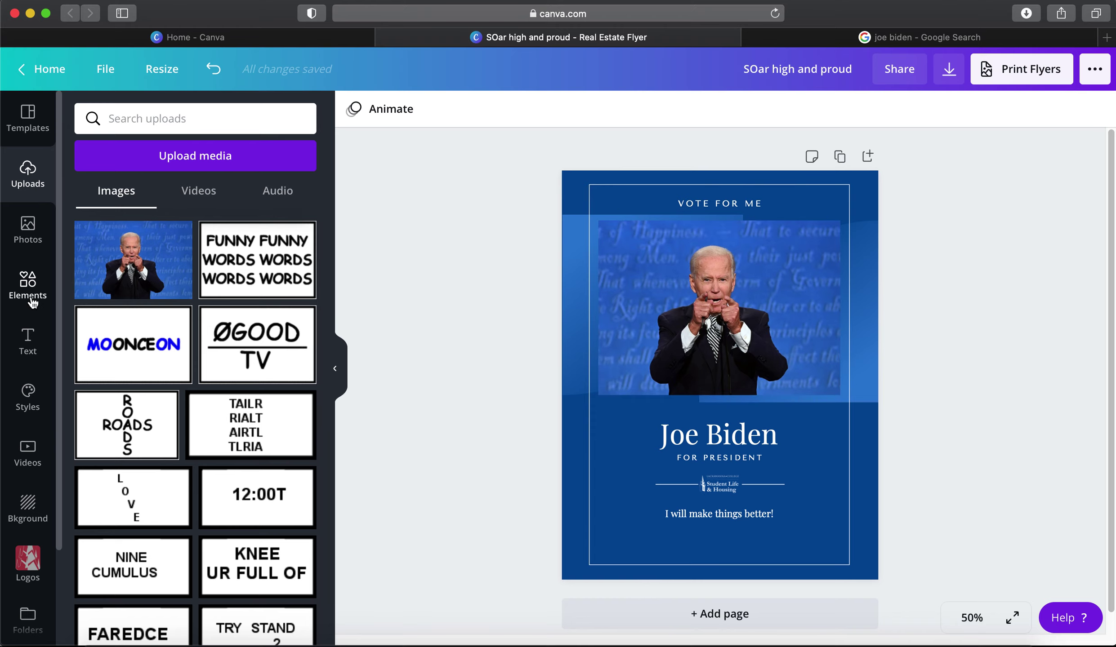
Add body text reading "Come to my speech to see what I am all about." at the flyer's lower left, below the "I will make things better!" line
click(33, 359)
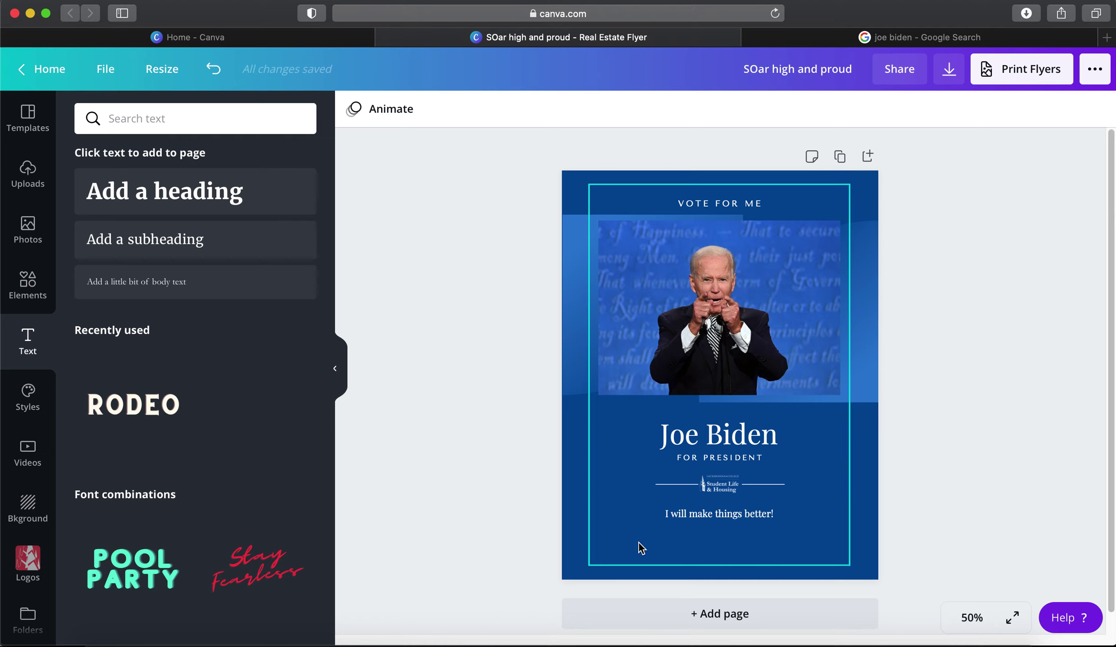
click(199, 286)
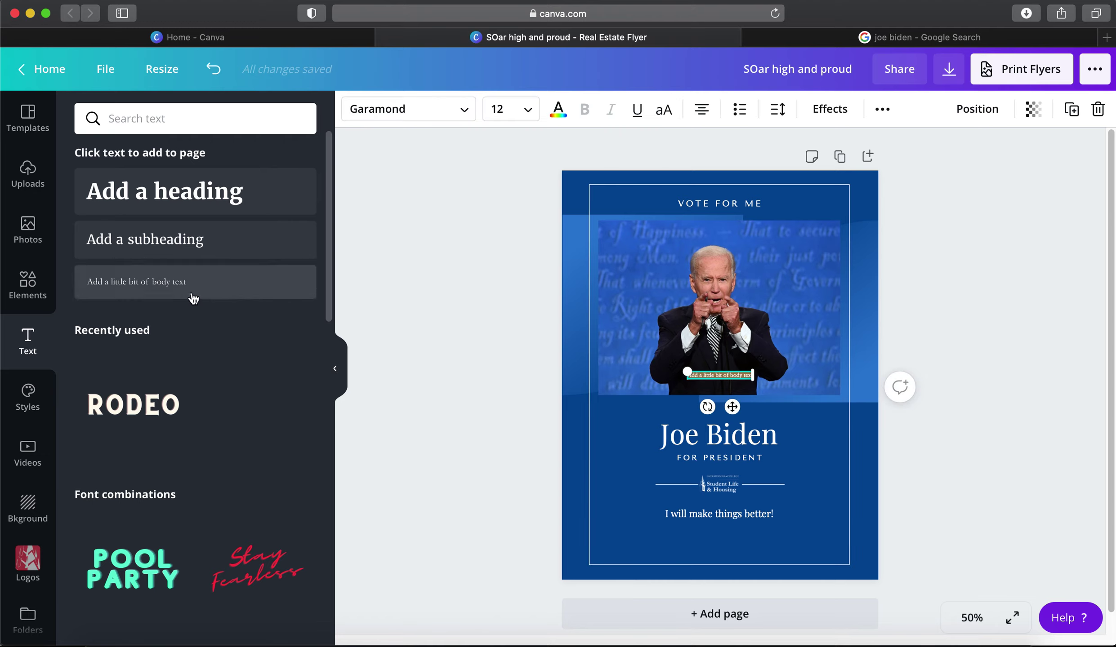
drag(732, 407, 639, 556)
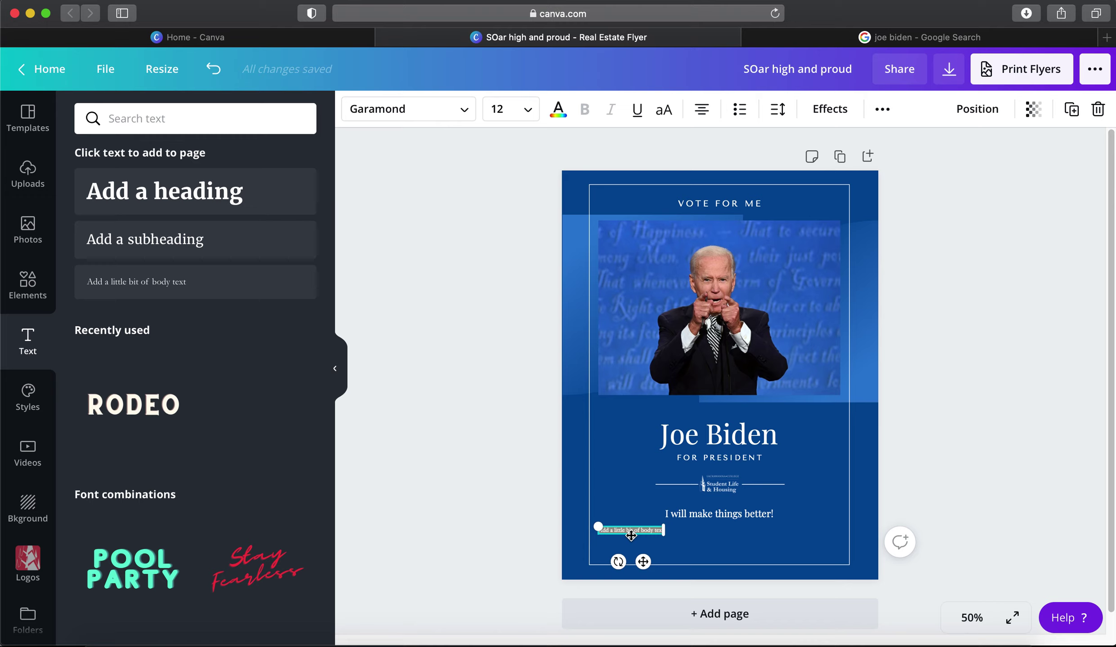
text(Come to my speech)
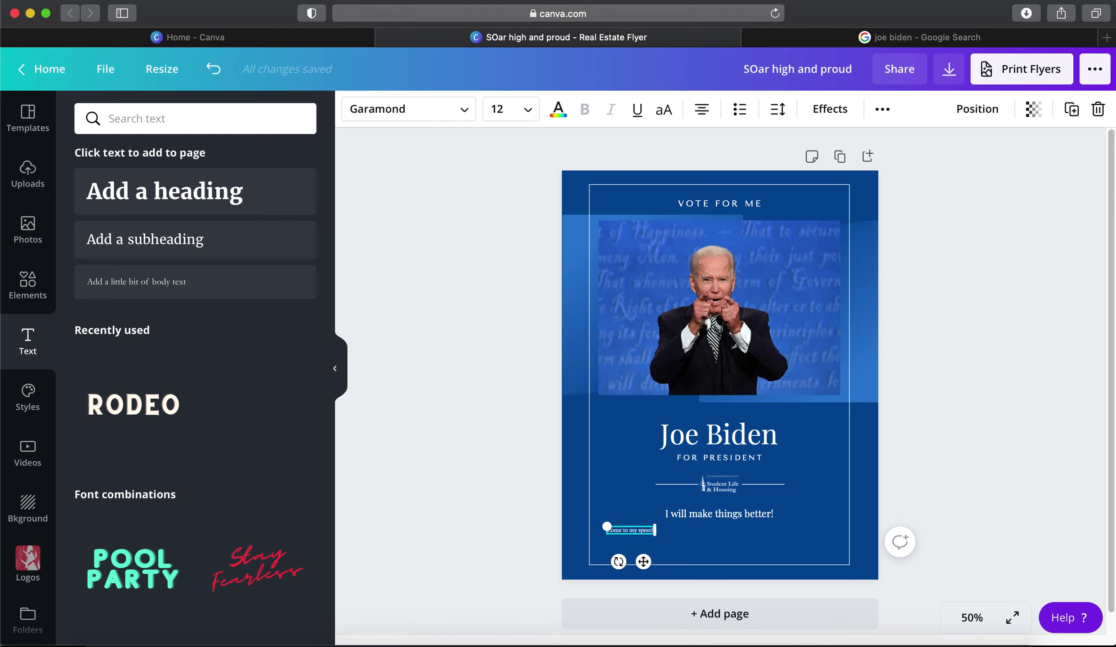
text( to see)
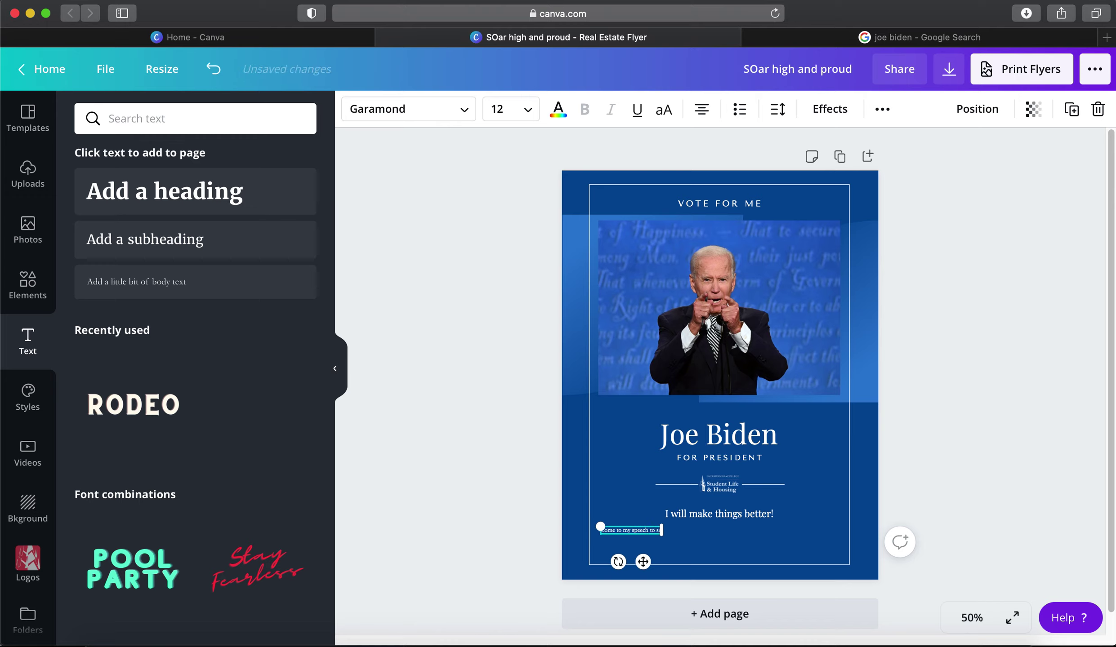
text( what)
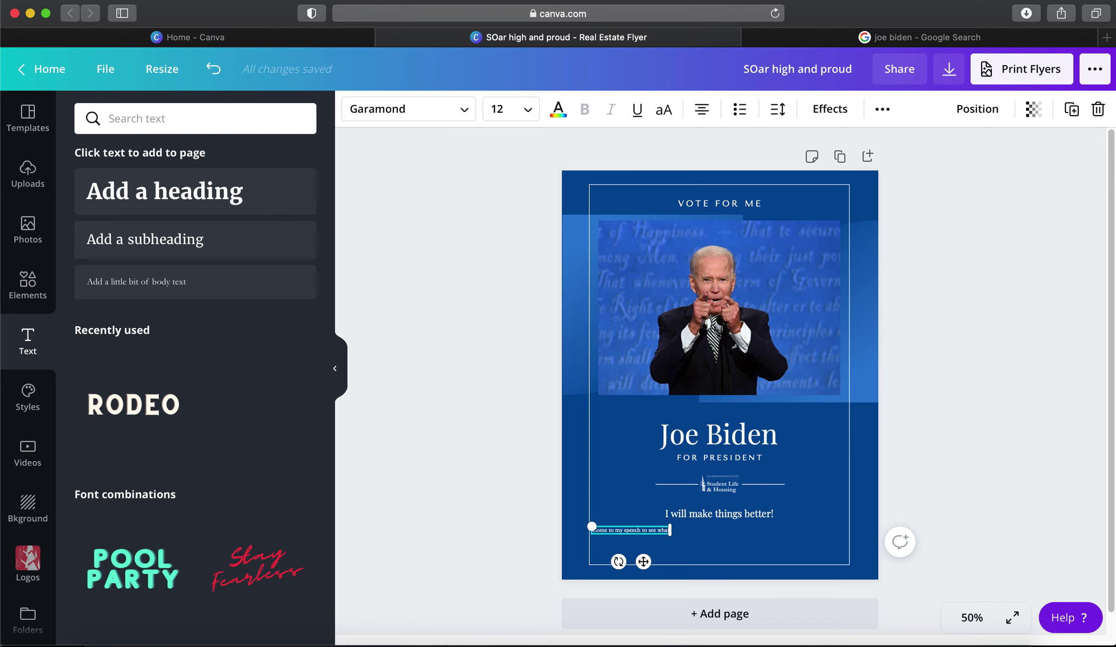
text( I am all abou)
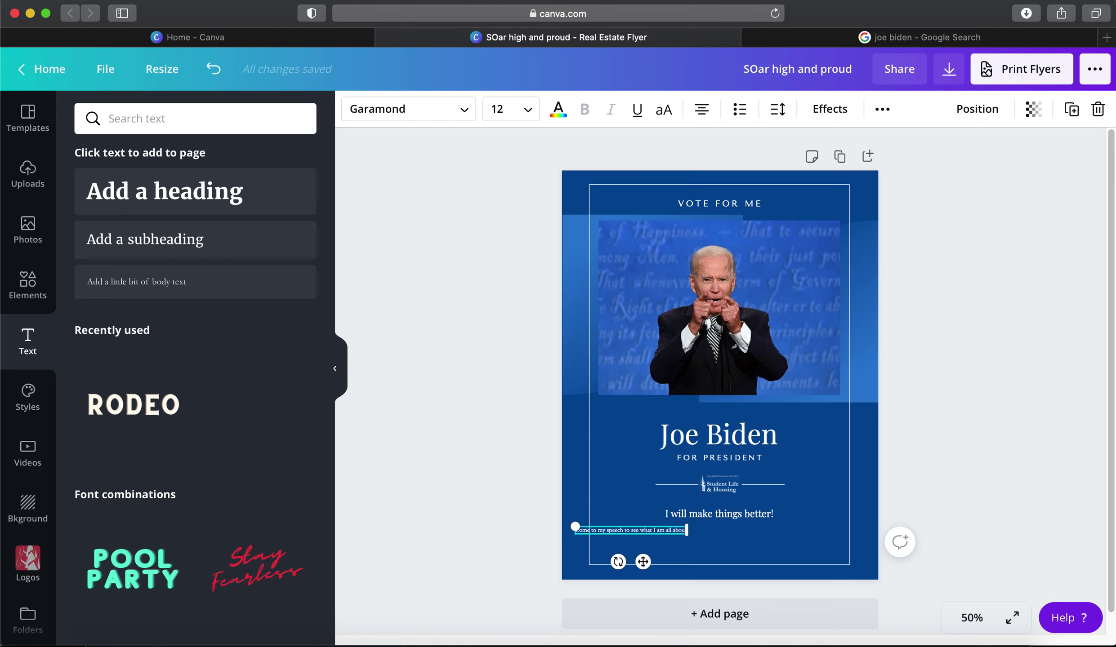
text(t.)
Compare the fonts of the name, tagline and new speech text, and view the fonts available for the speech text
click(703, 447)
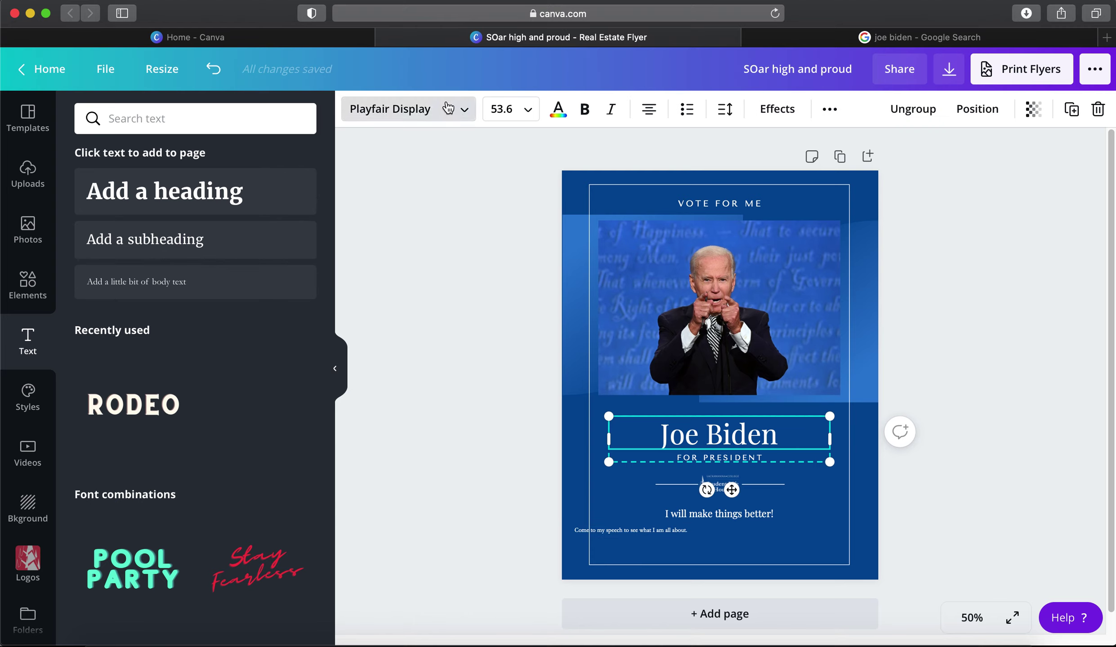
click(719, 513)
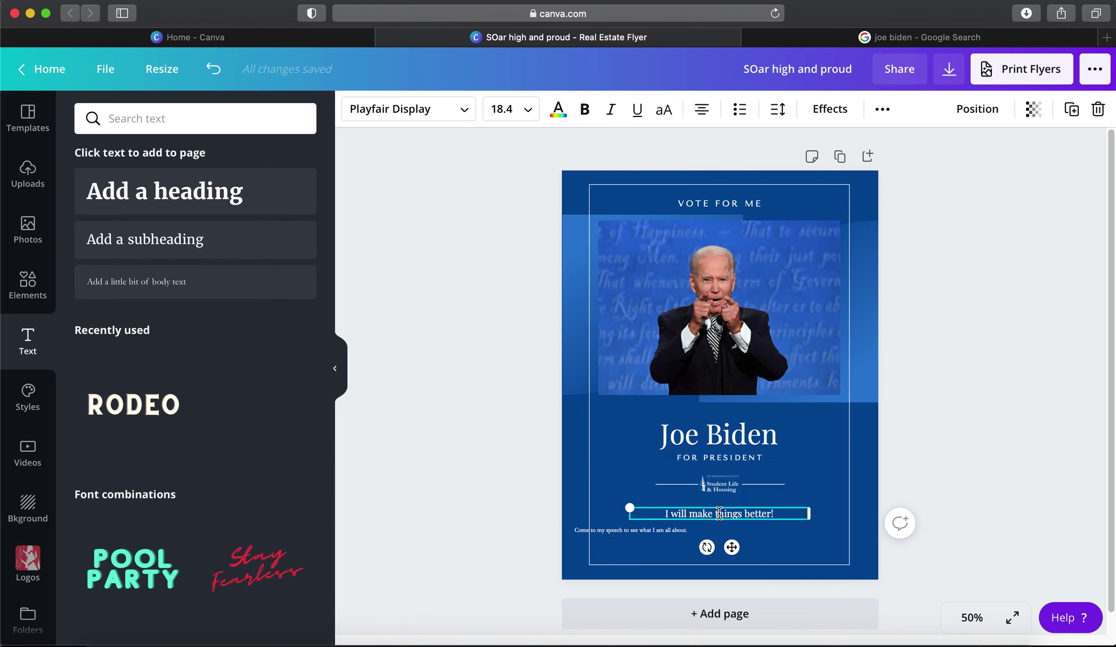
double_click(670, 531)
click(455, 120)
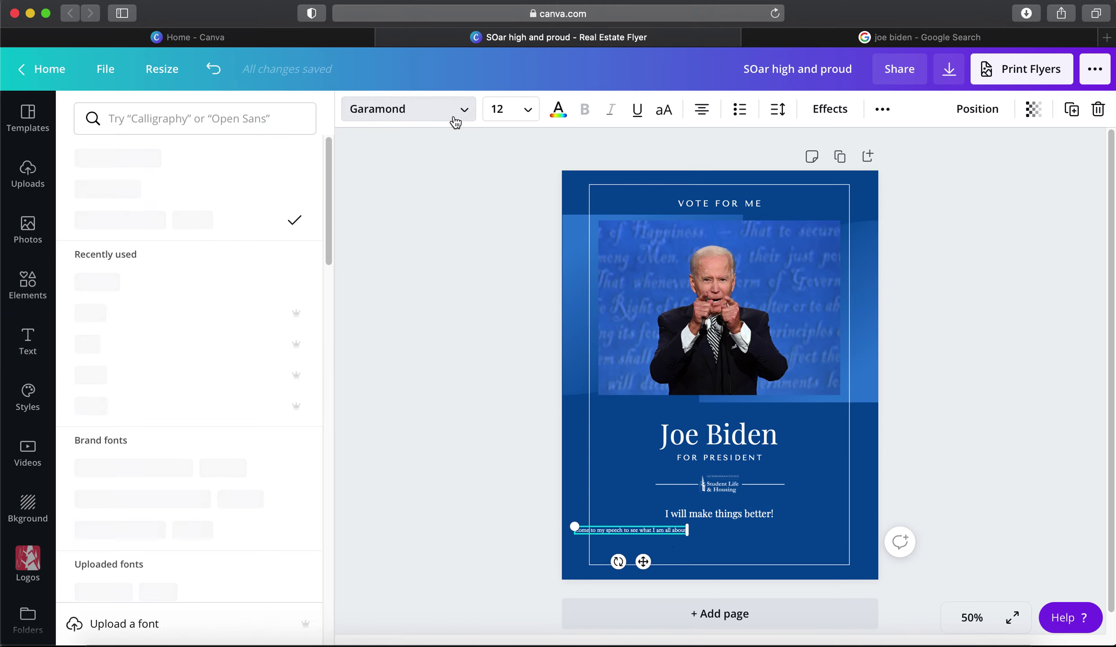
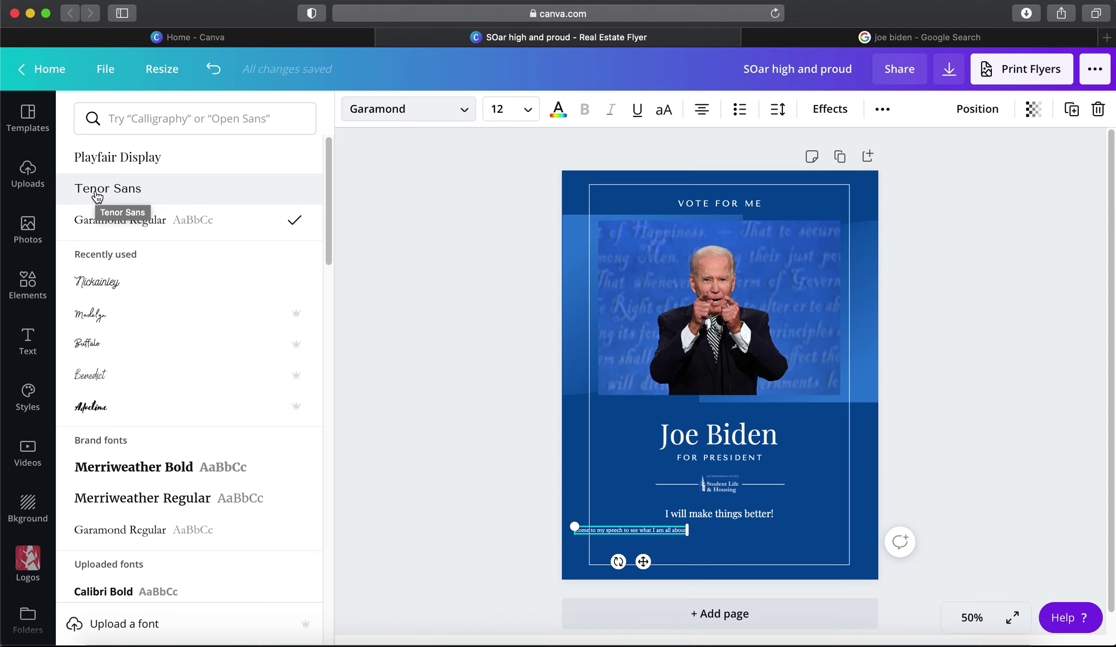
Ungroup the "Joe Biden" name from the "FOR PRESIDENT" subtitle
click(721, 515)
click(724, 483)
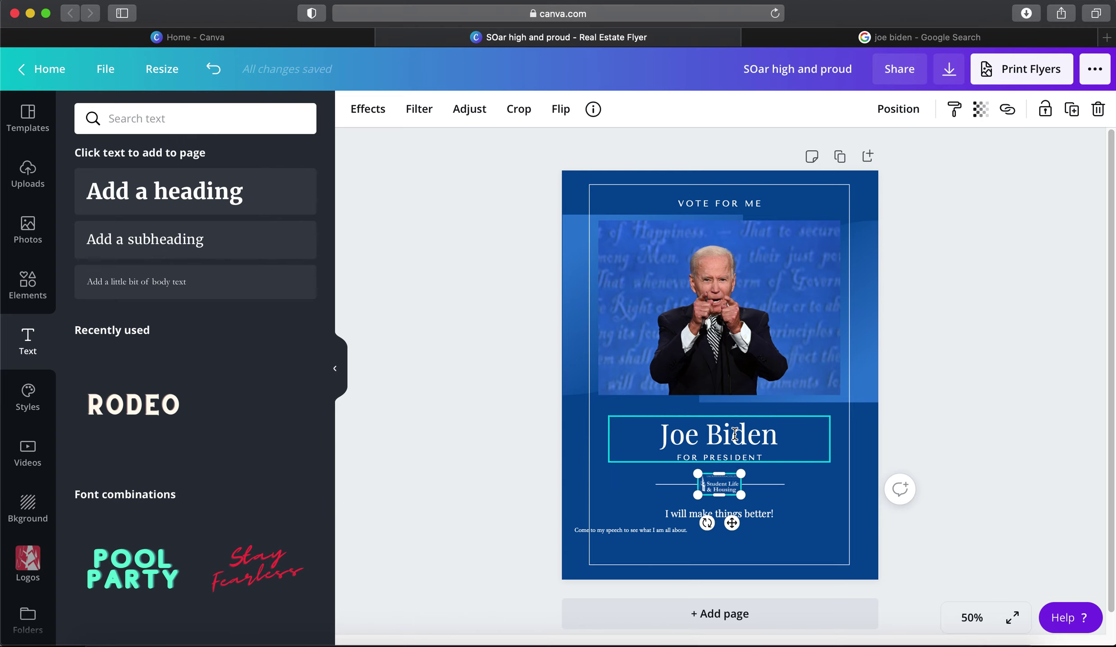
click(734, 434)
click(917, 109)
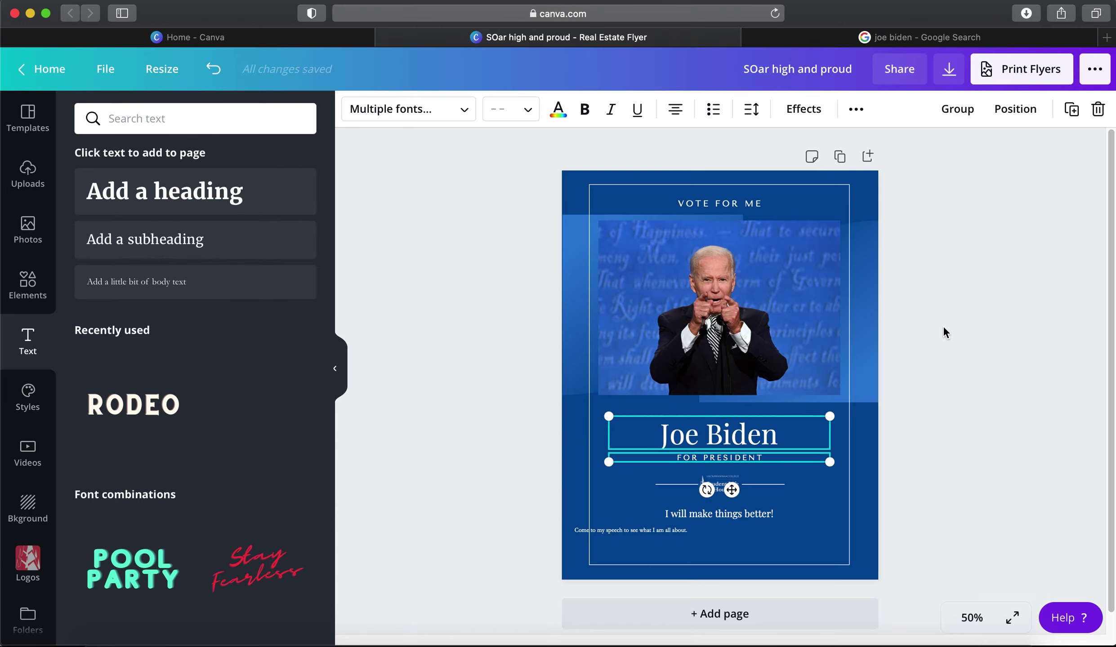
click(942, 325)
Check the font and size of the "FOR PRESIDENT", "VOTE FOR ME", name and tagline texts one by one
click(740, 457)
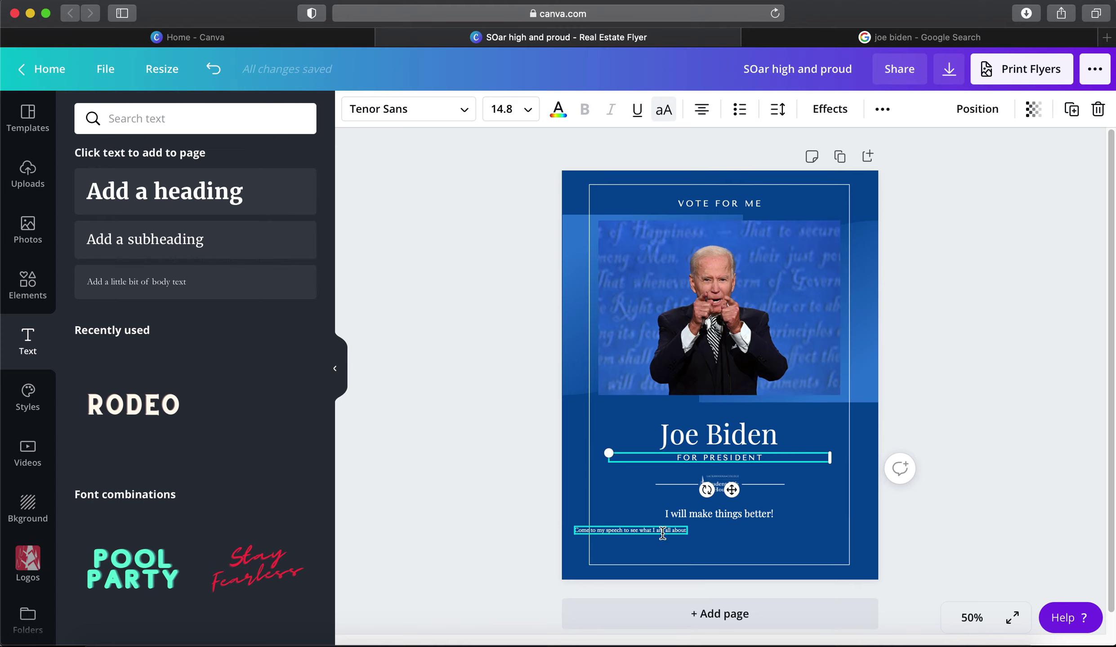
click(695, 197)
click(695, 201)
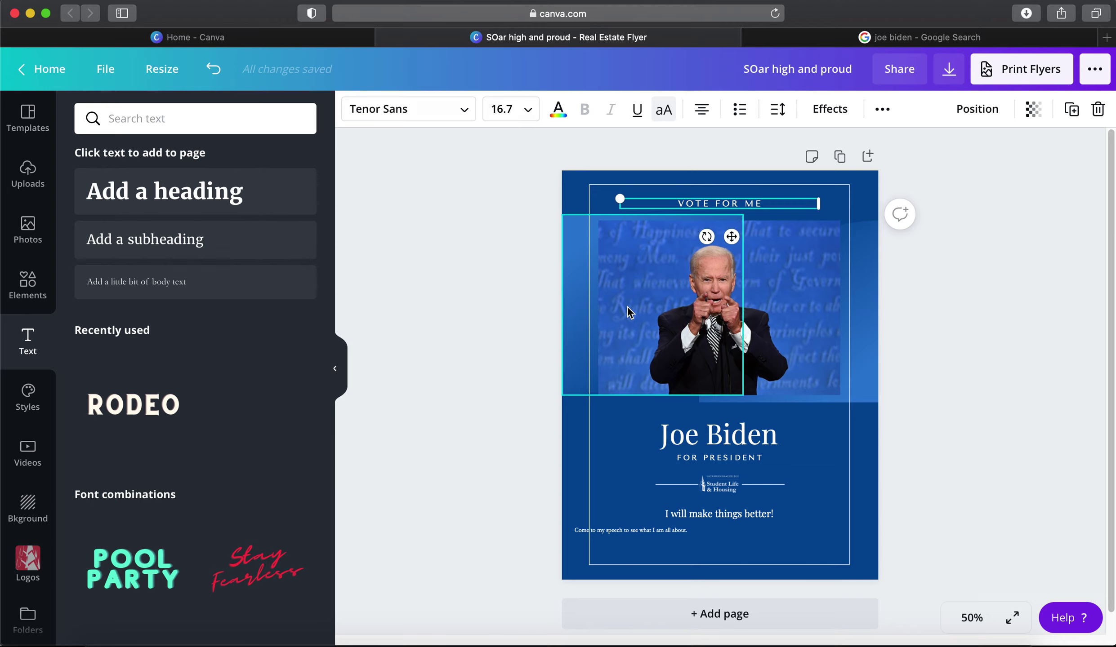
click(692, 432)
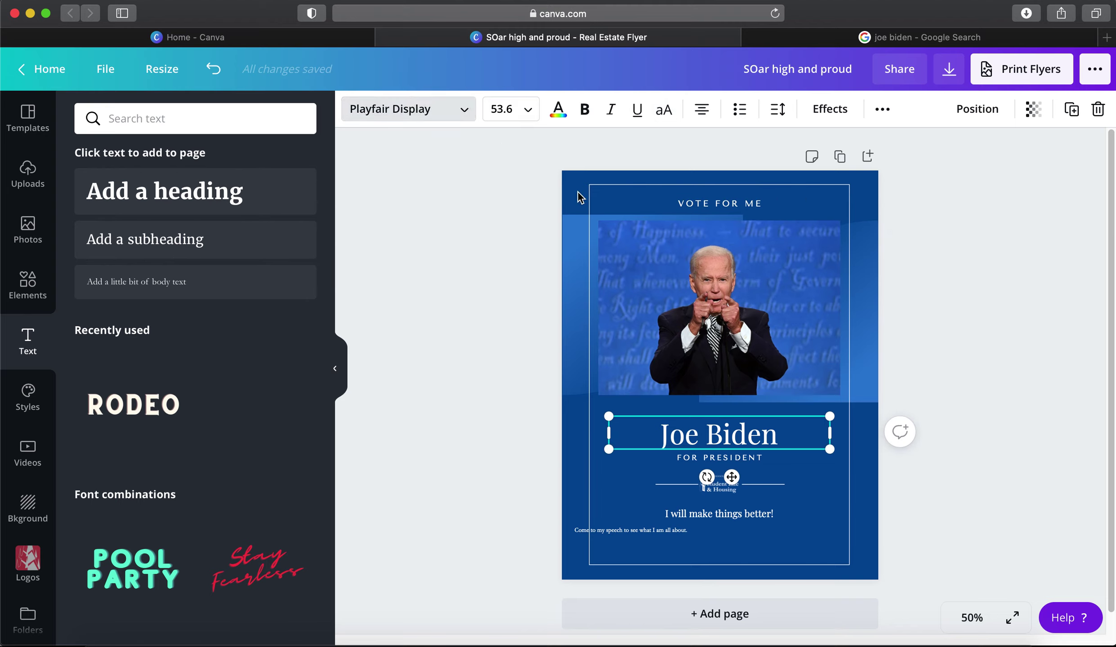
click(679, 457)
click(683, 514)
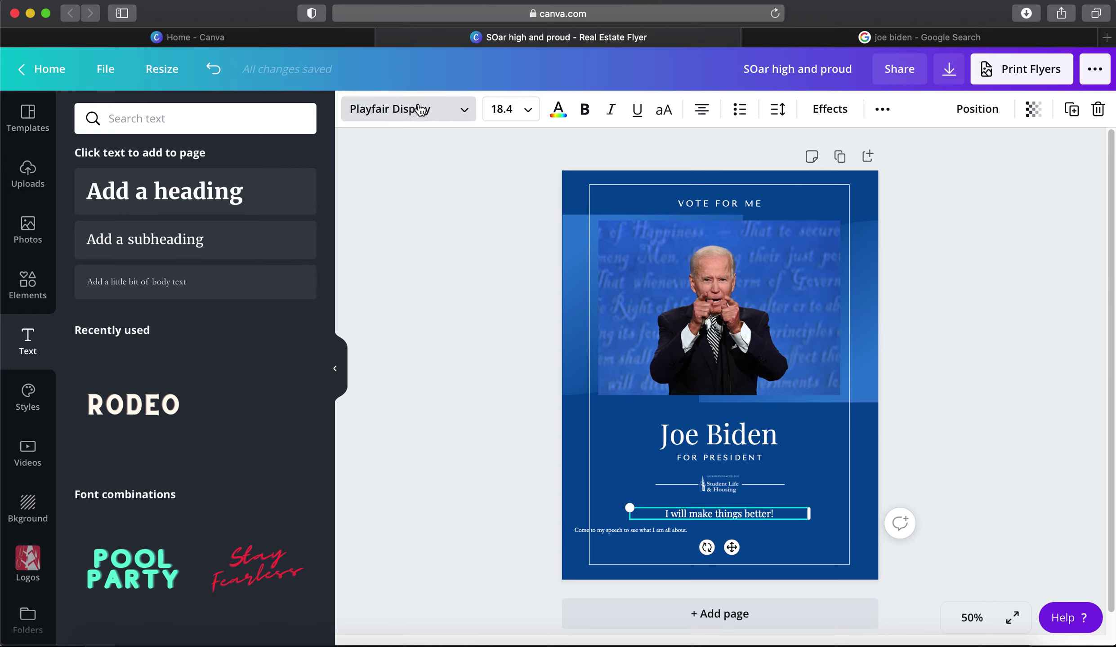
Change the "Come to my speech" text's font to Tenor Sans and move it slightly right, inside the thin frame
click(598, 531)
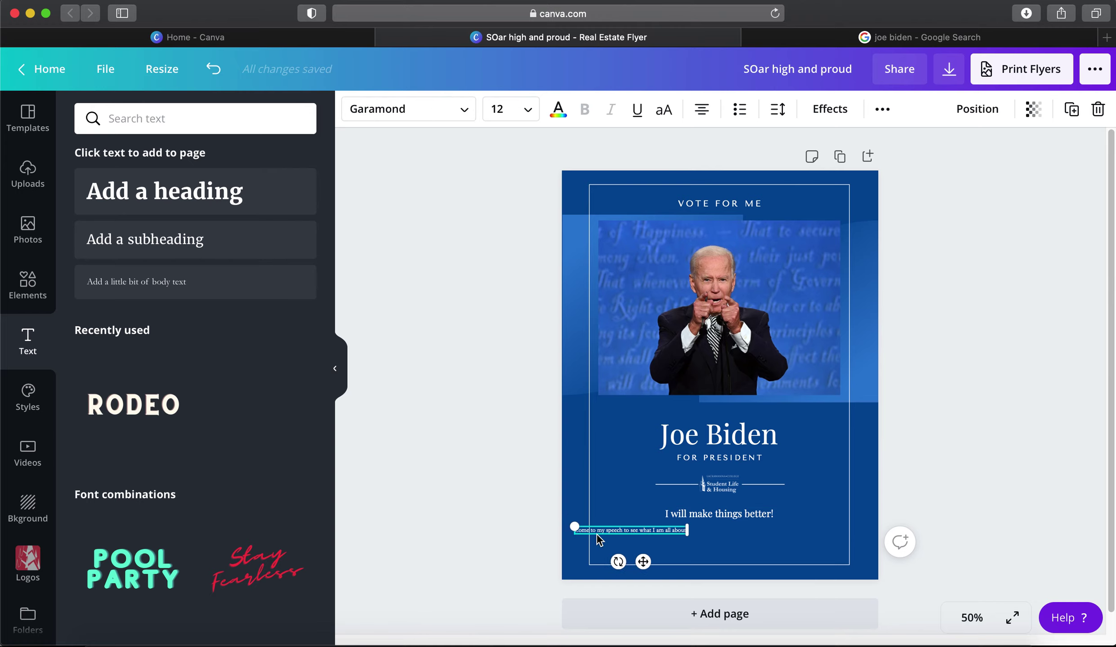
click(408, 119)
click(108, 188)
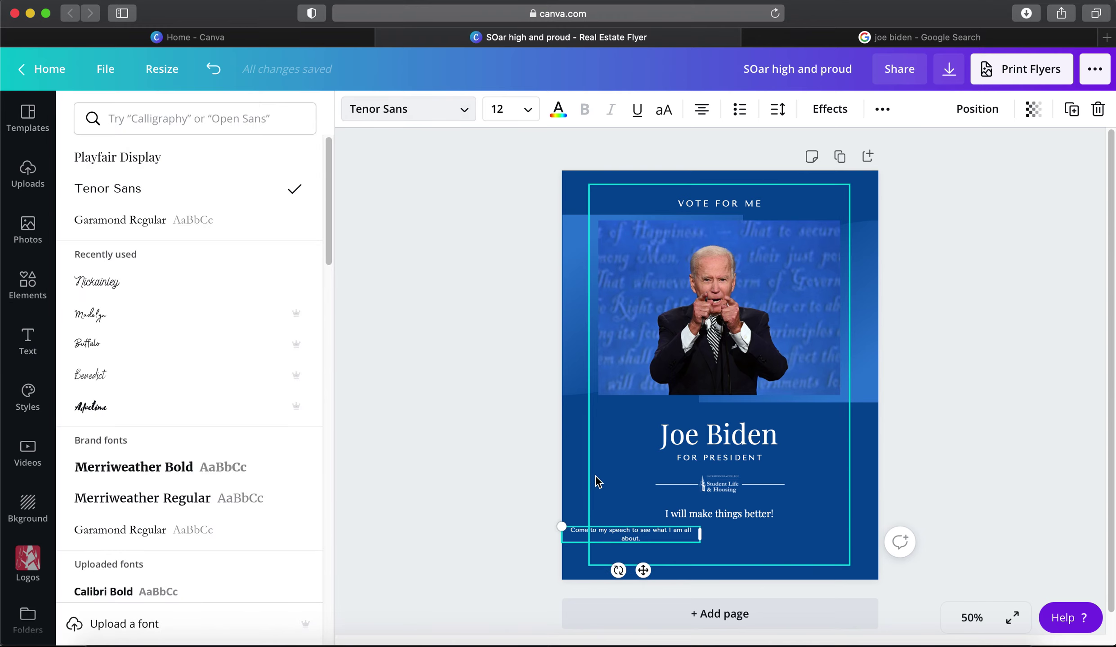
drag(643, 570, 667, 568)
Check the tagline and subtitle sizes, and set the "Come to my speech" text to size 14.8 to match the subtitle
click(702, 513)
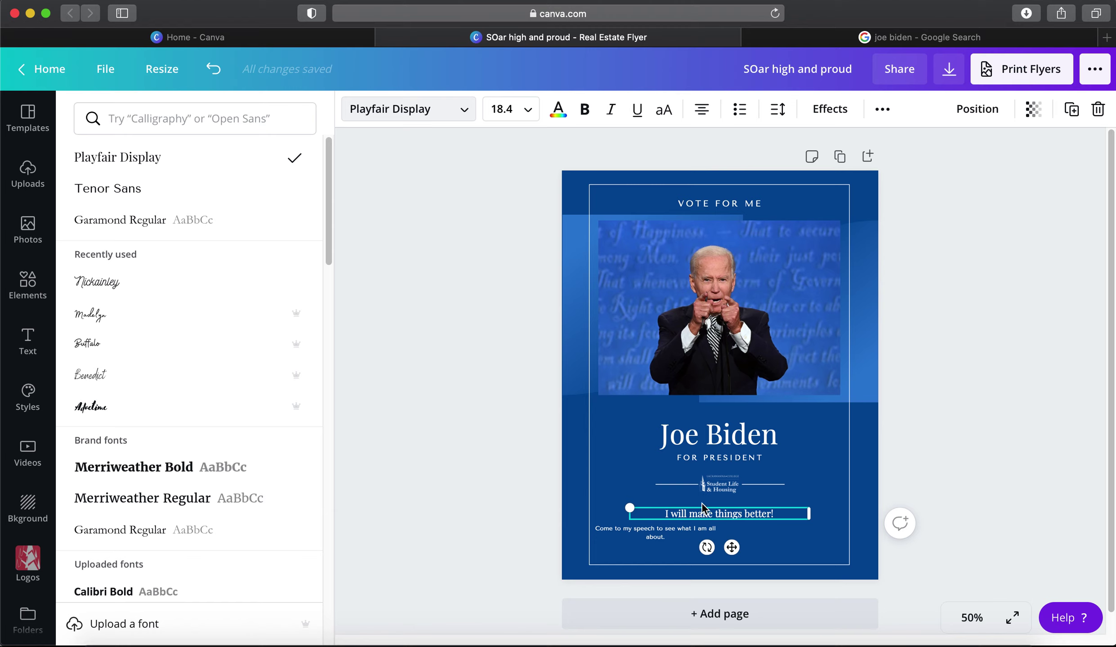
click(705, 458)
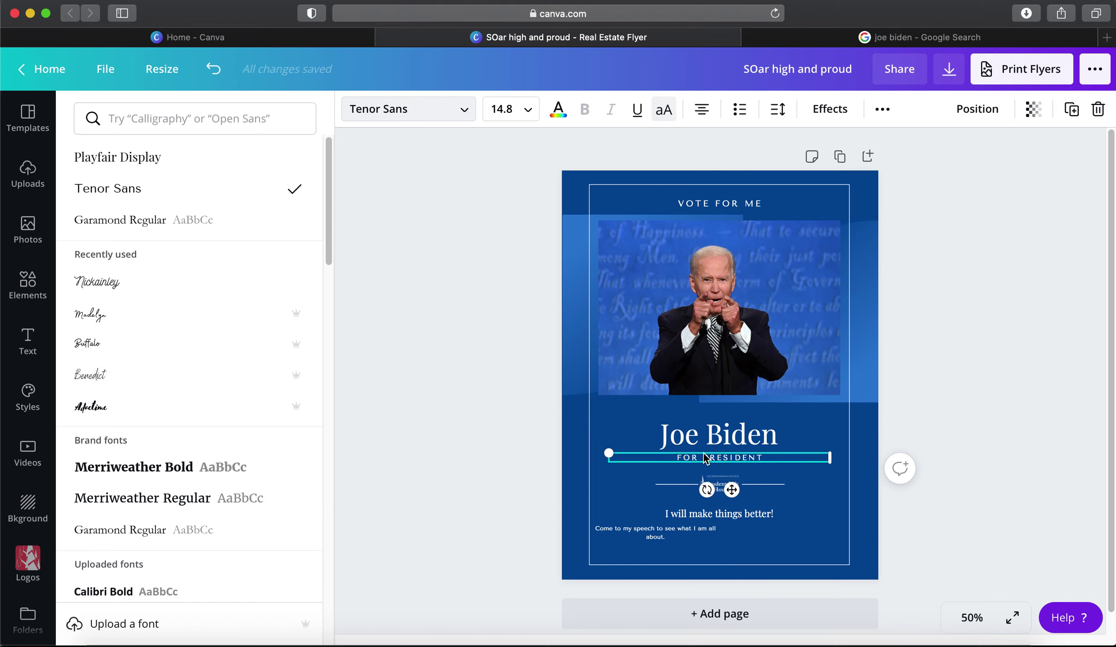
click(660, 532)
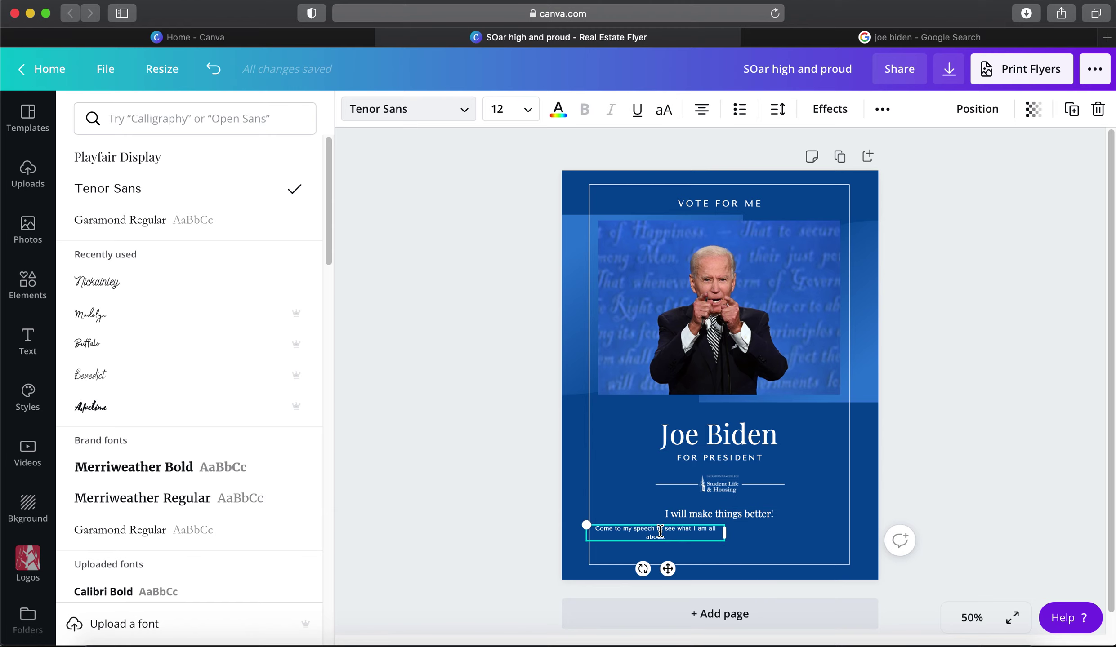
click(499, 108)
text(1)
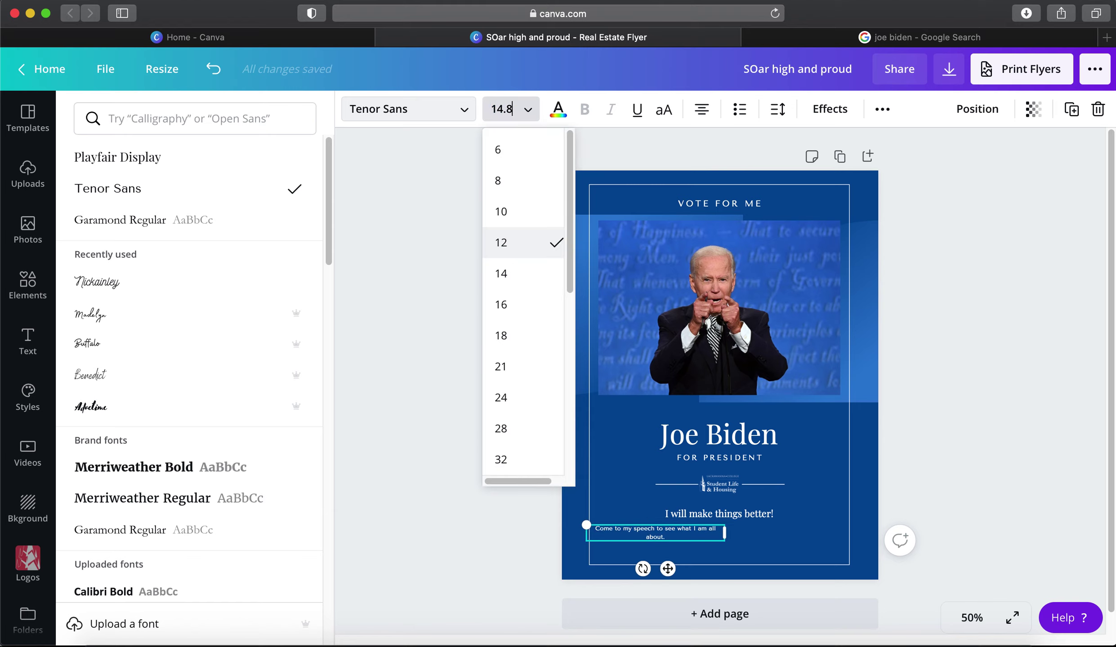
text(4.8)
key(Return)
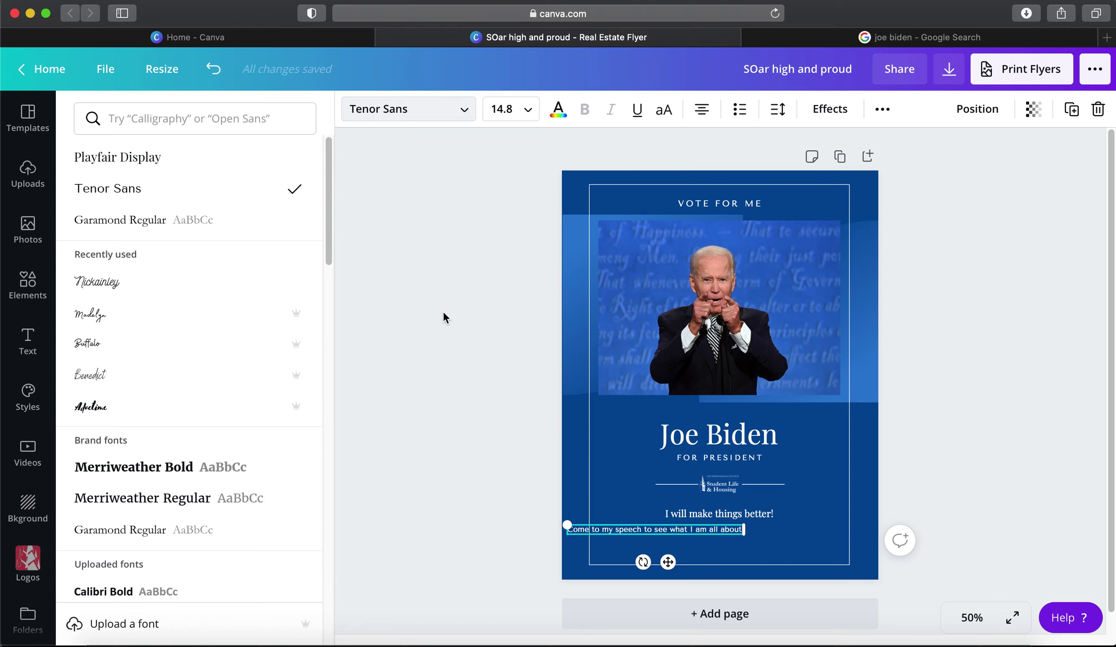
Move the speech text further right, under the tagline, and break it into two lines after "Come to my speech"
drag(667, 562, 698, 568)
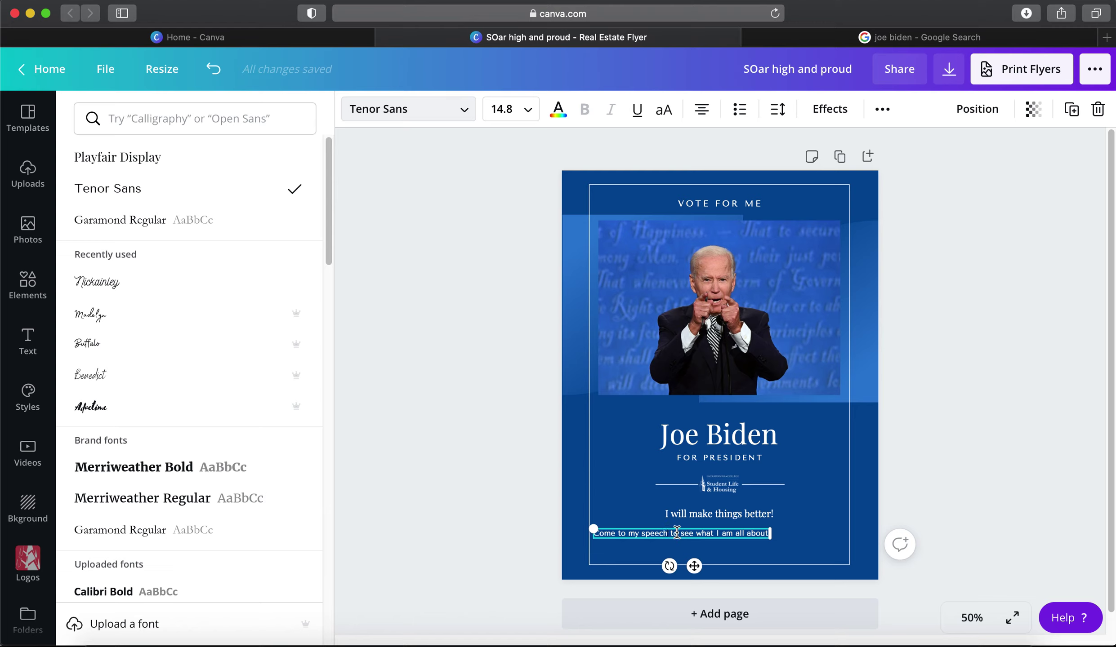
key(super+z)
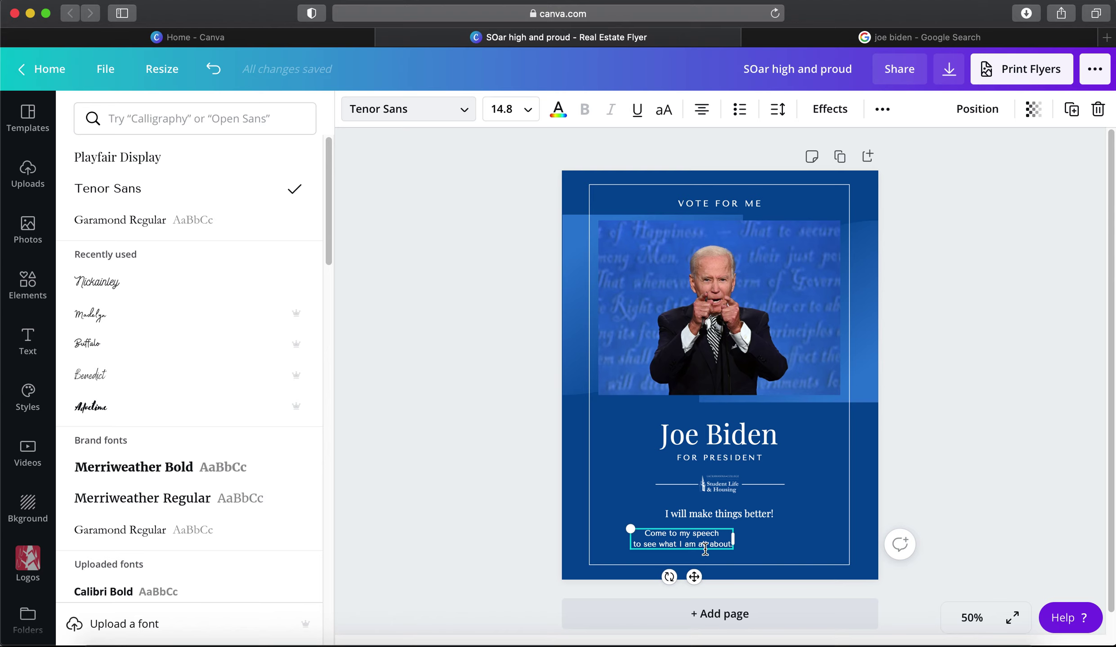
Move the speech text against the thin frame's left line and left-align both of its lines
drag(696, 576, 654, 576)
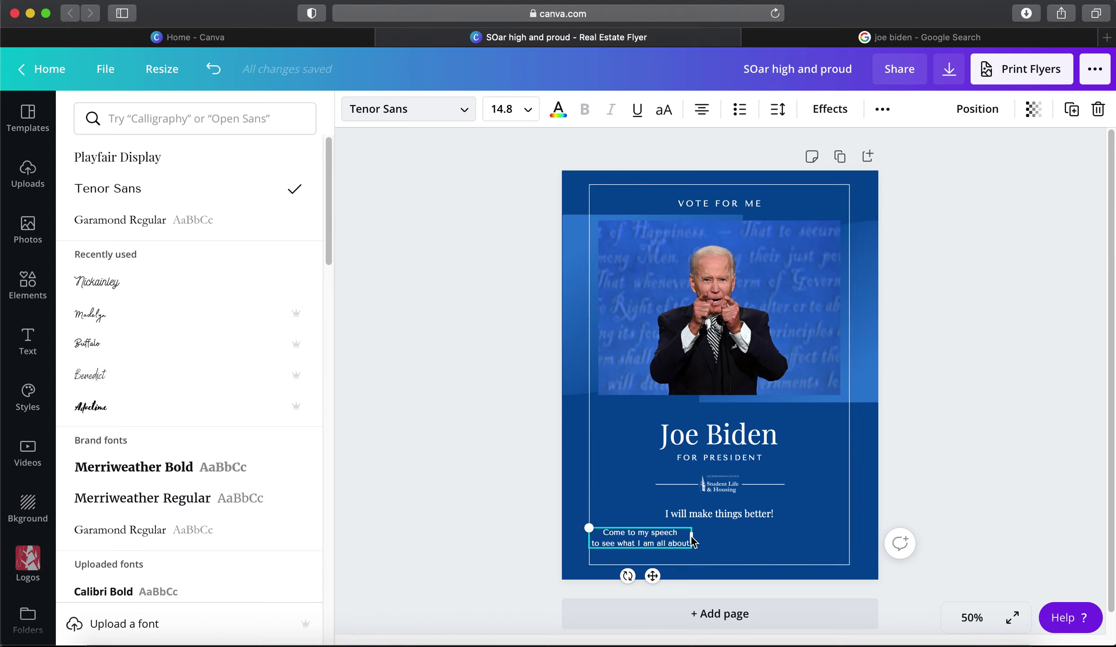
triple_click(660, 536)
click(607, 540)
drag(605, 533, 693, 542)
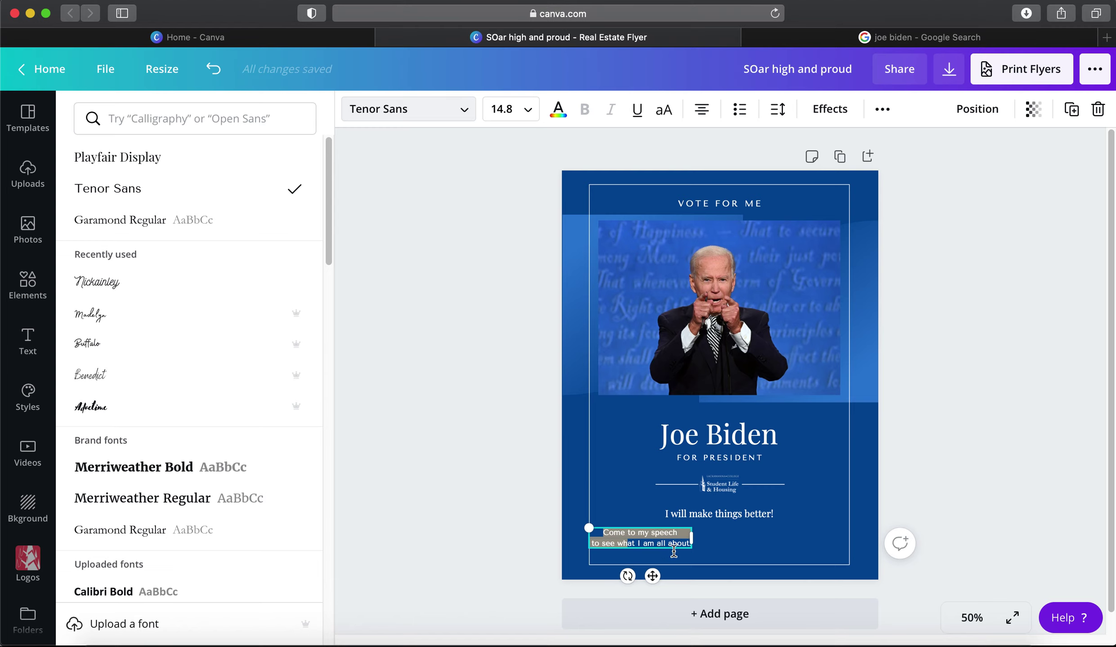
key(super+a)
click(690, 544)
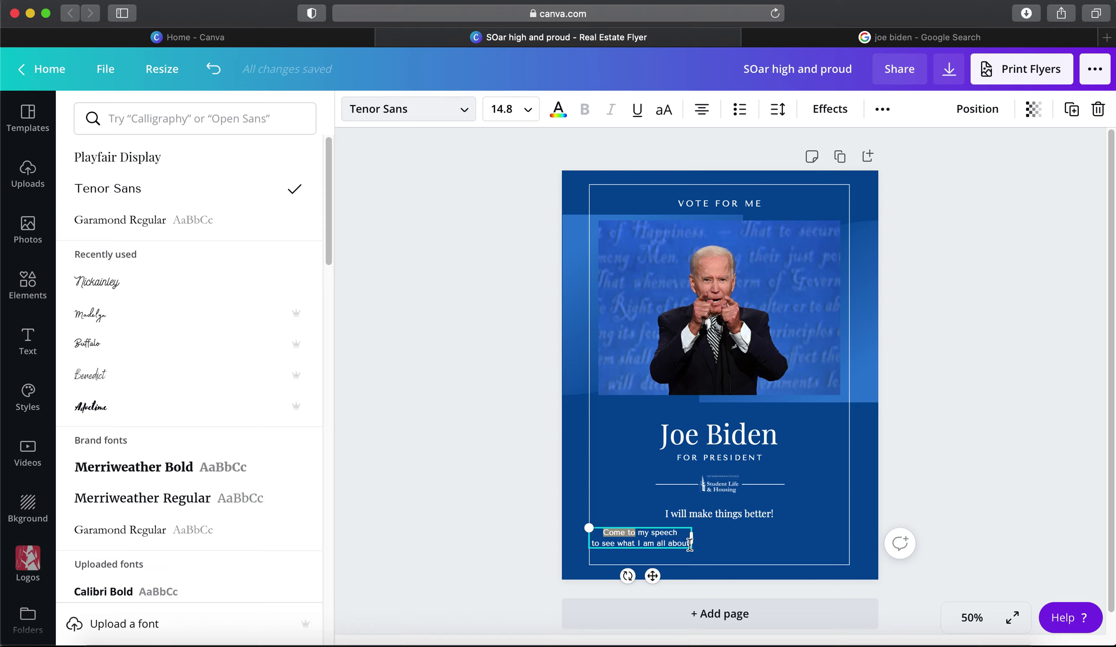
key(super+a)
triple_click(683, 542)
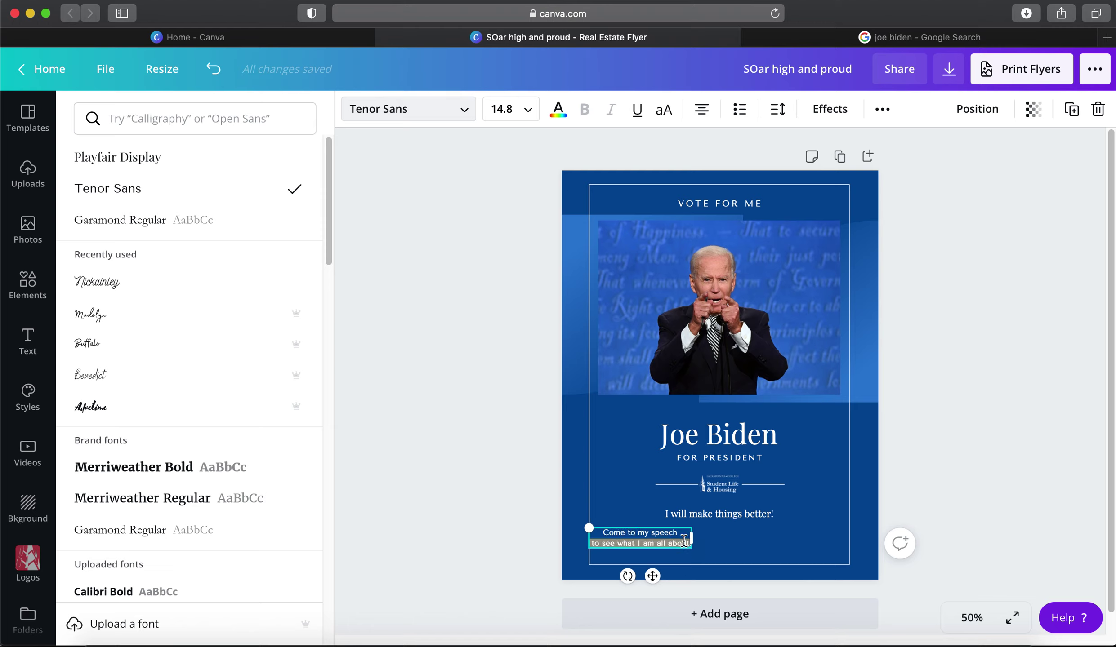
drag(603, 533, 638, 533)
key(super+a)
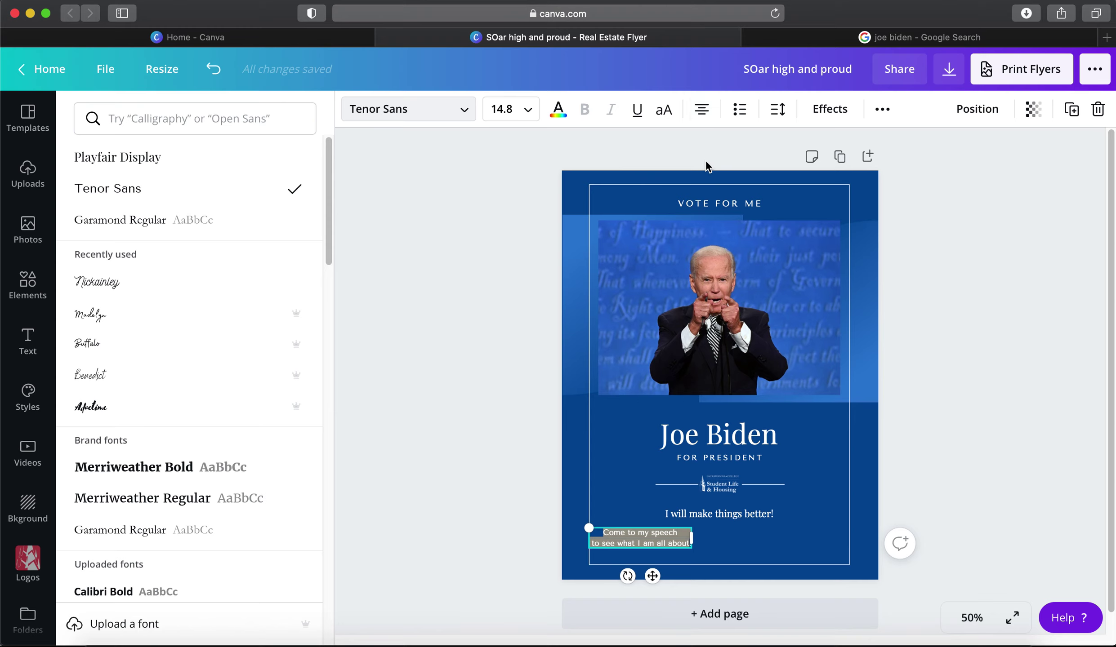
click(705, 115)
key(Escape)
click(538, 590)
click(637, 539)
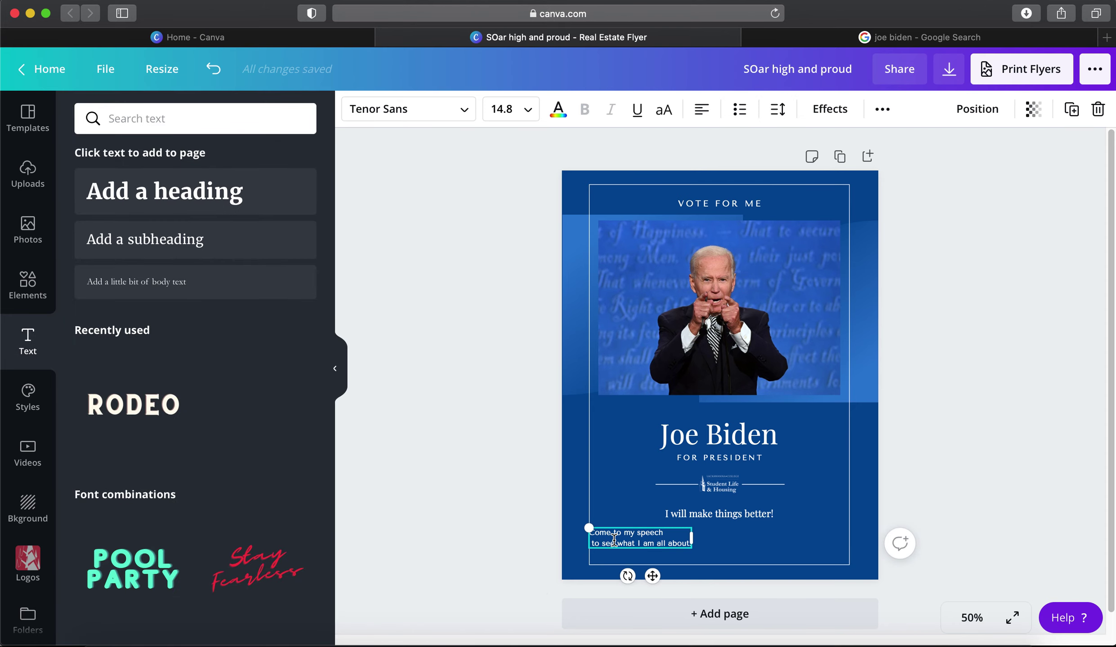
Narrow the speech text box slightly so it fits the longer line tightly
drag(691, 537, 688, 538)
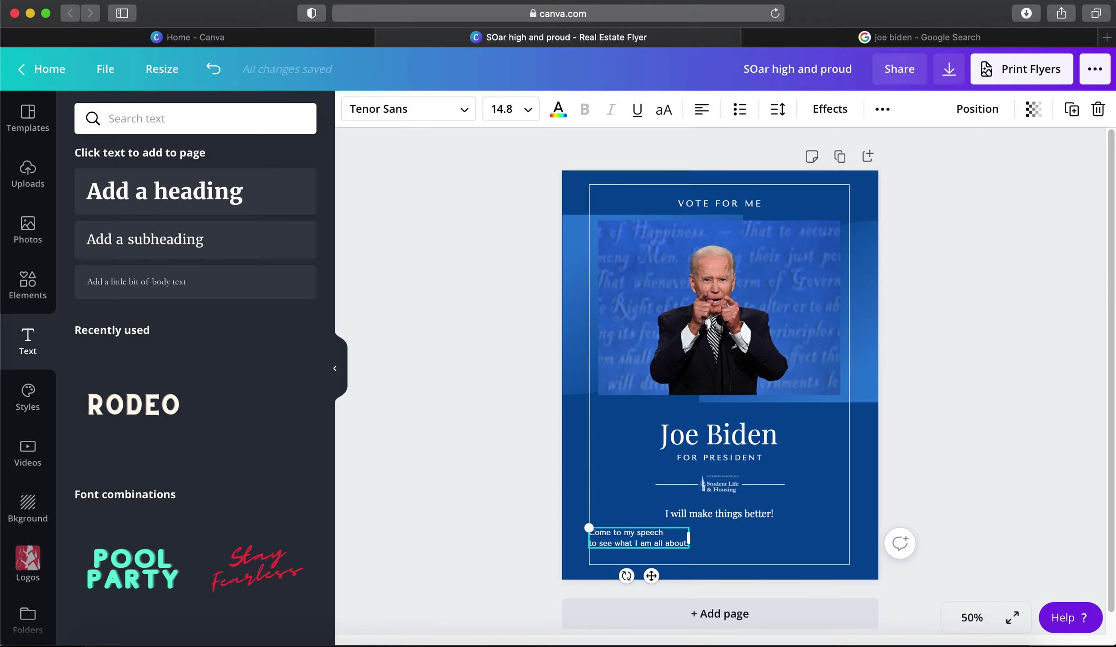
click(505, 516)
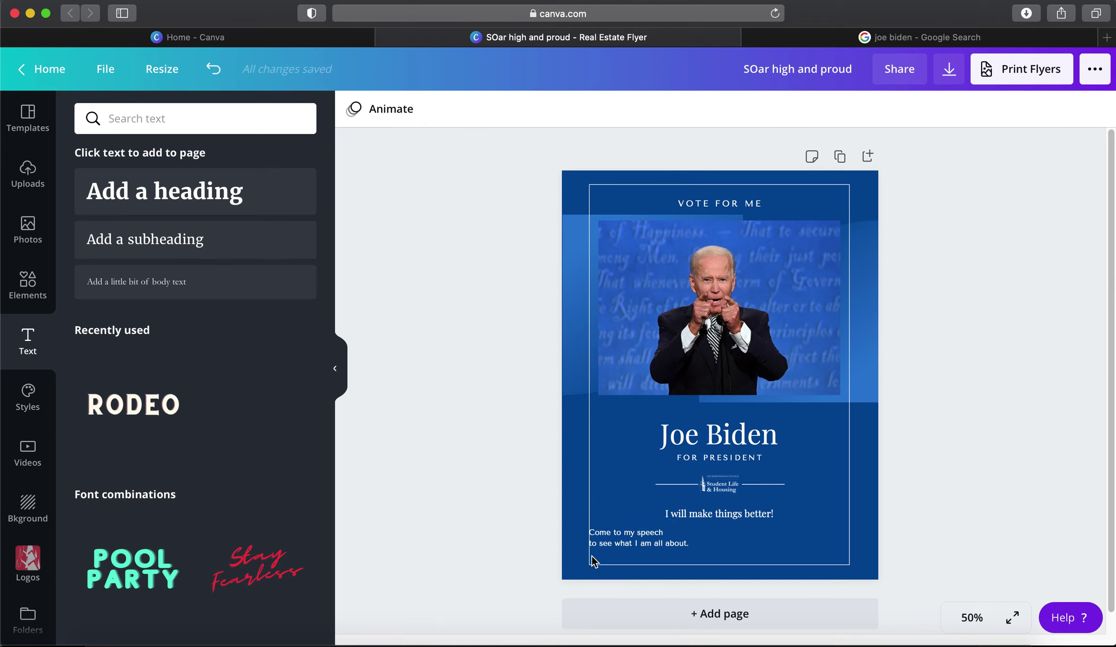
click(614, 539)
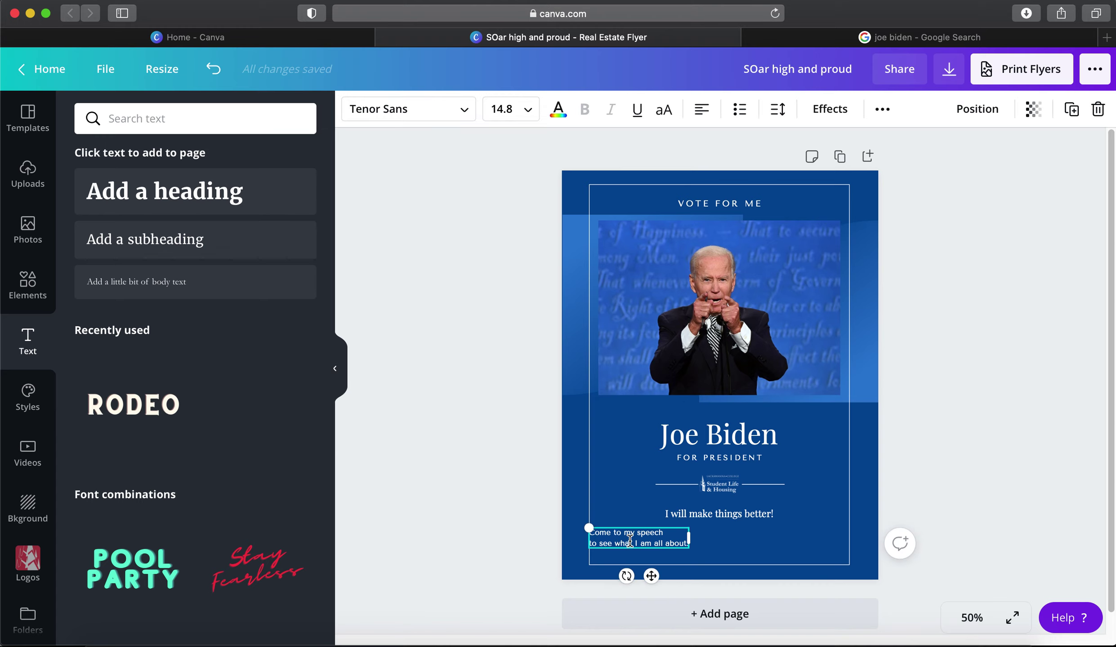
drag(651, 576, 652, 576)
click(466, 541)
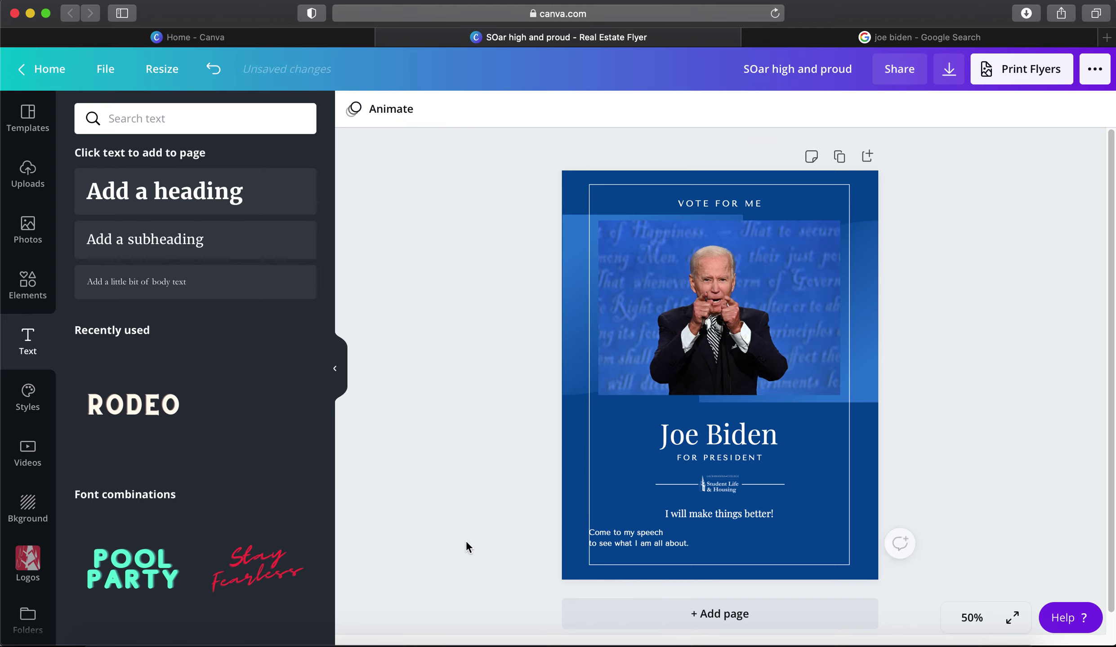
Nudge the speech text slightly right, away from the frame's left line
click(609, 540)
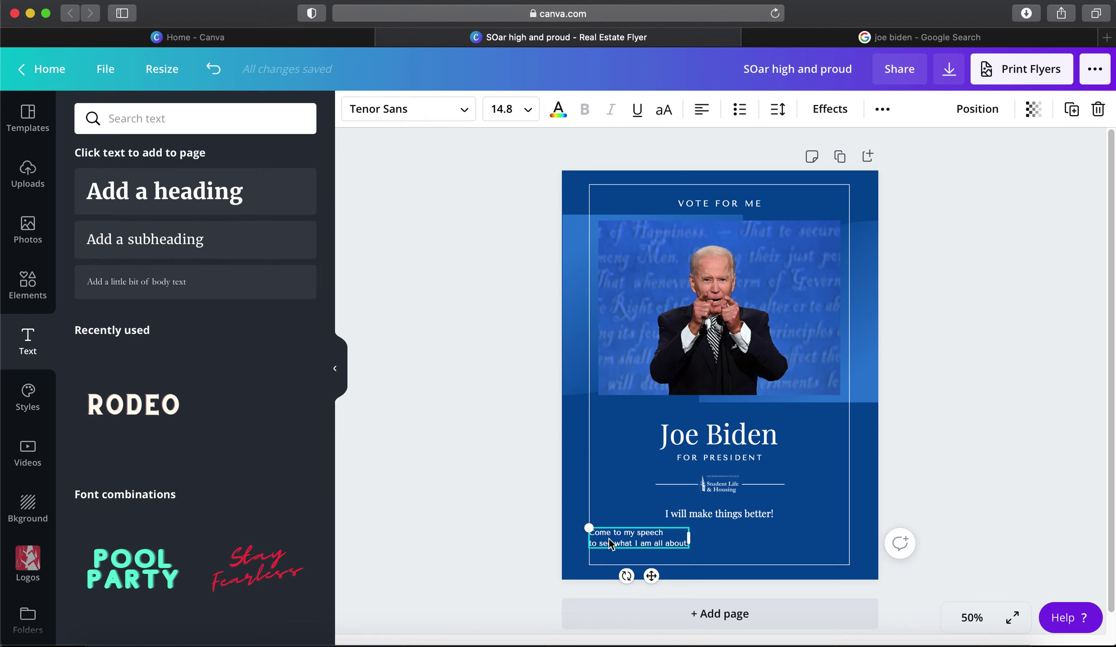
key(Right)
key(Right)
key(Right)
key(Right)
key(Right)
click(538, 519)
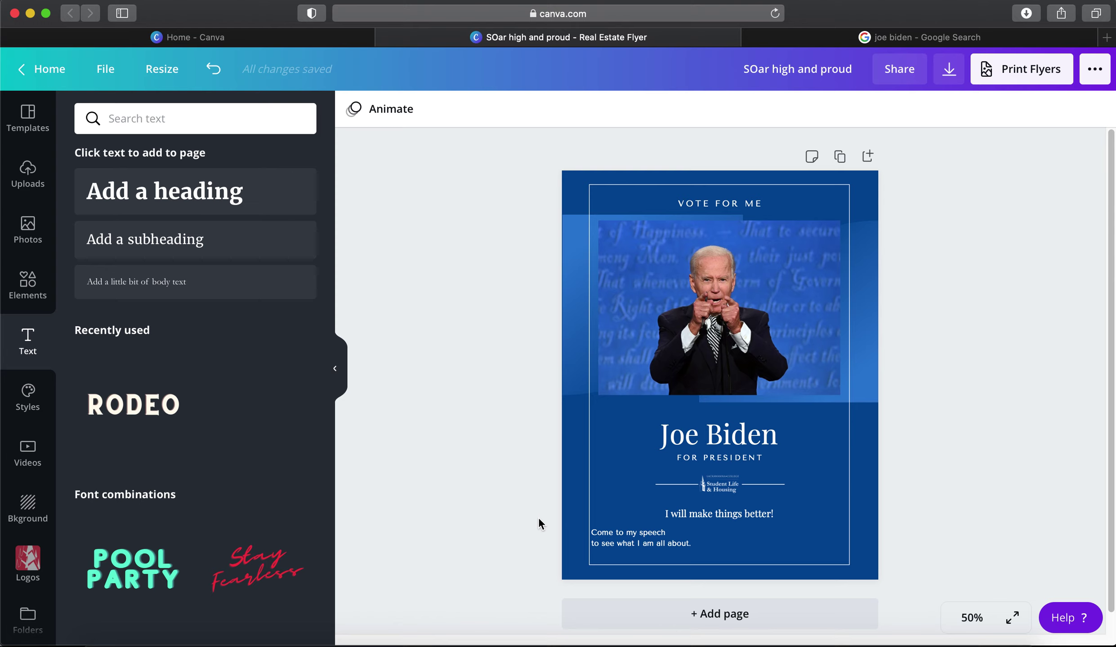
Nudge the speech text back left until it is flush with the frame's left line
click(641, 538)
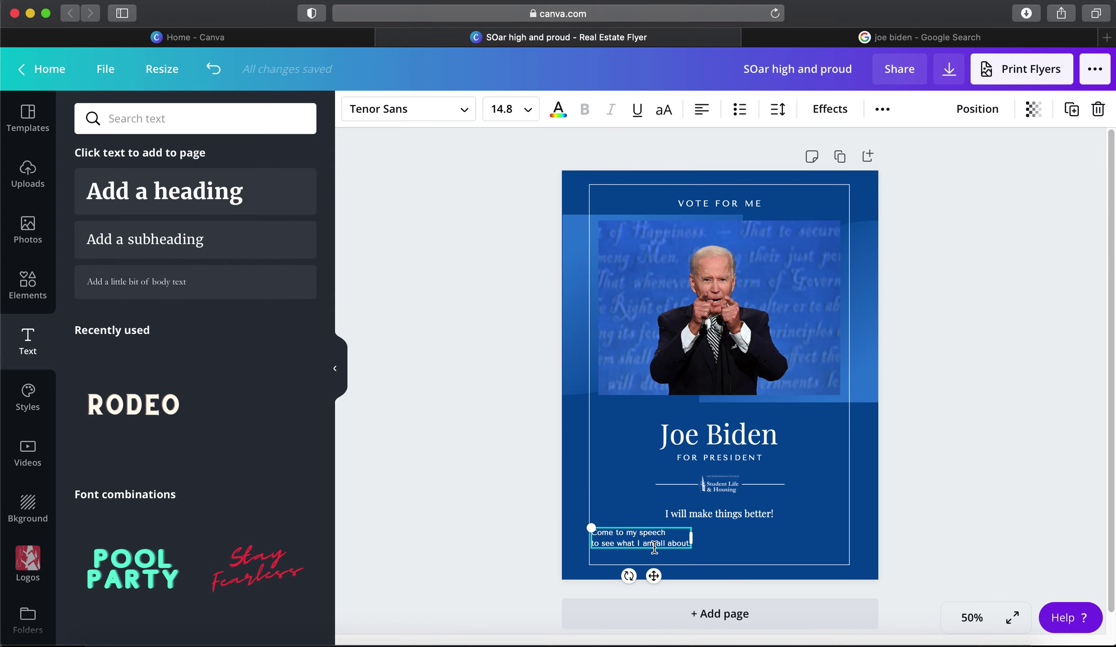
click(971, 623)
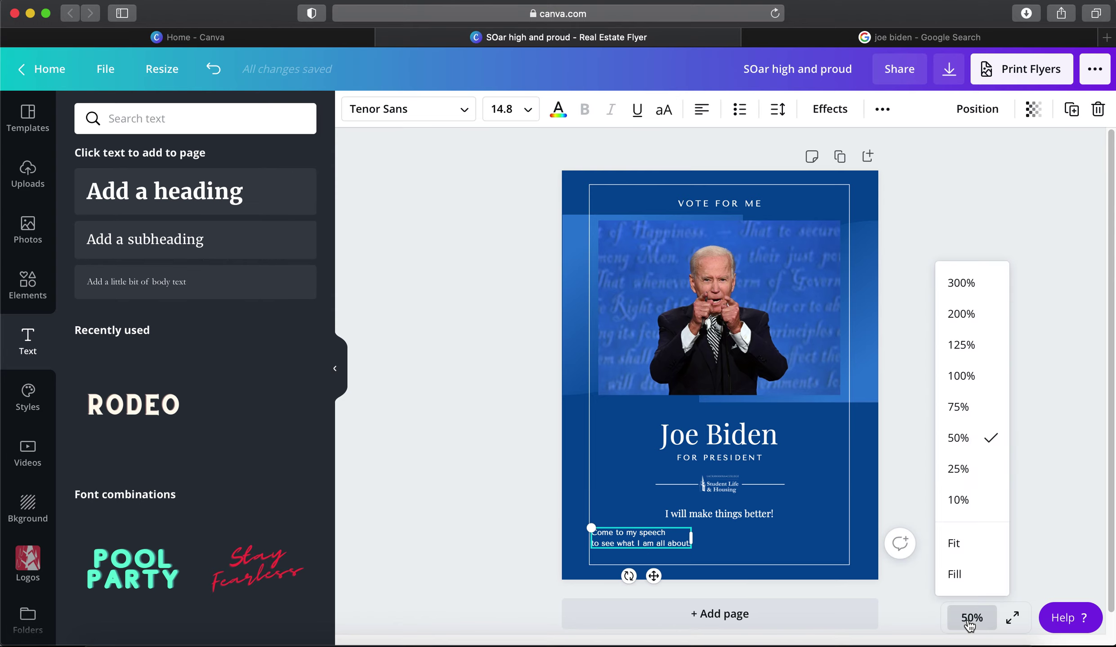
click(985, 358)
scroll(764, 468, down, 5)
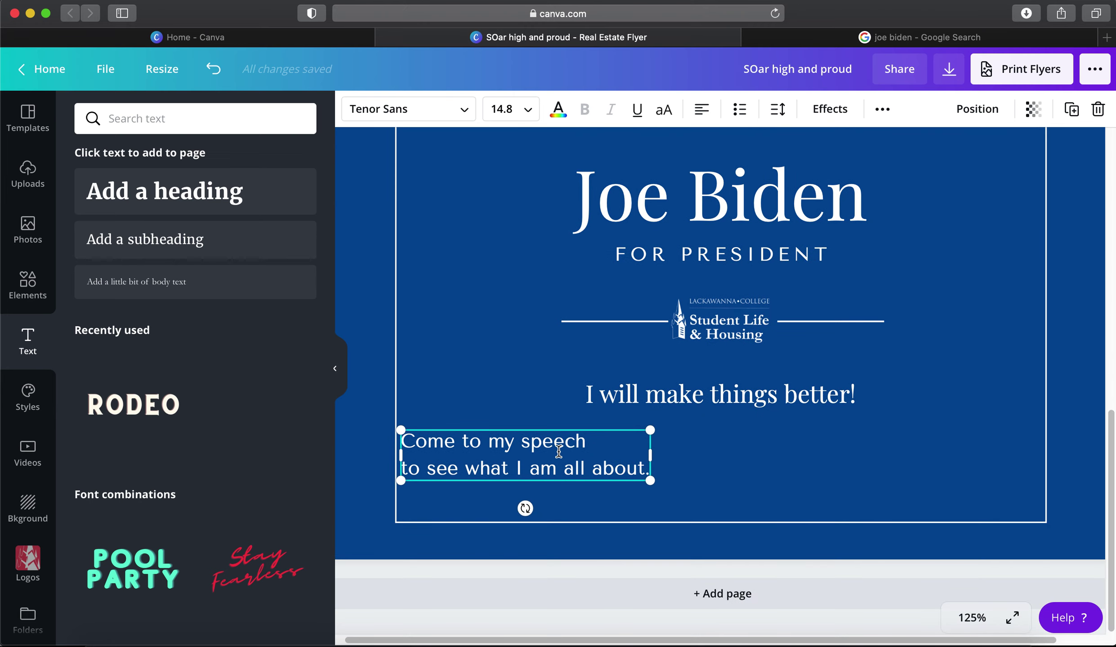
click(489, 564)
click(501, 473)
key(Left)
key(Left)
key(Left)
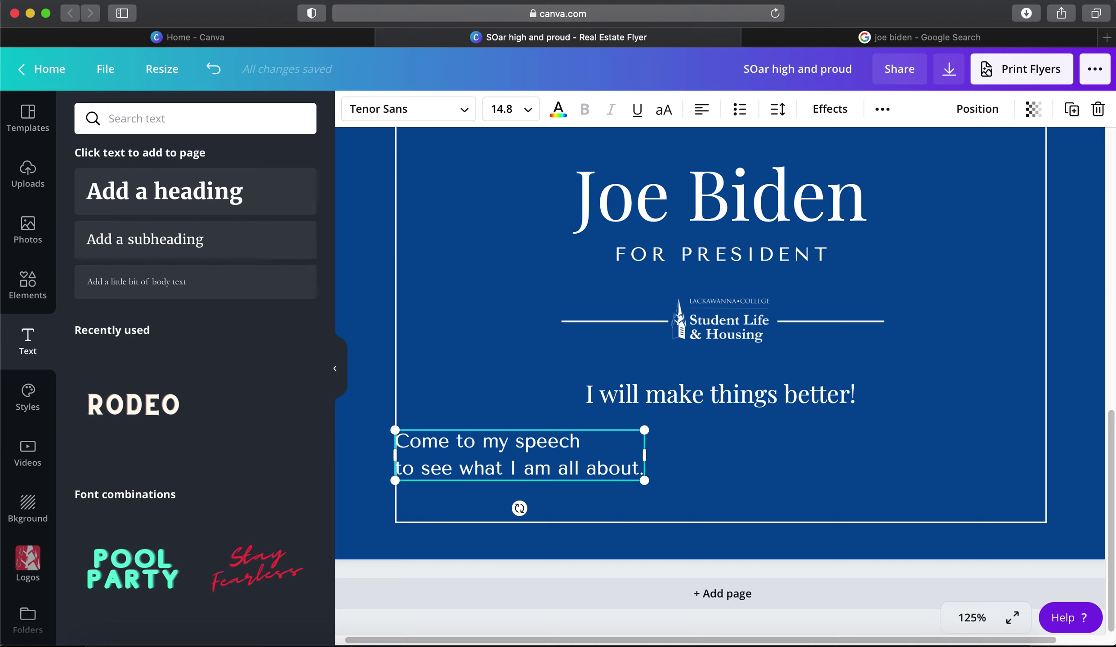
Try the speech text slightly right of the frame's left line, and return it flush with the line
click(575, 494)
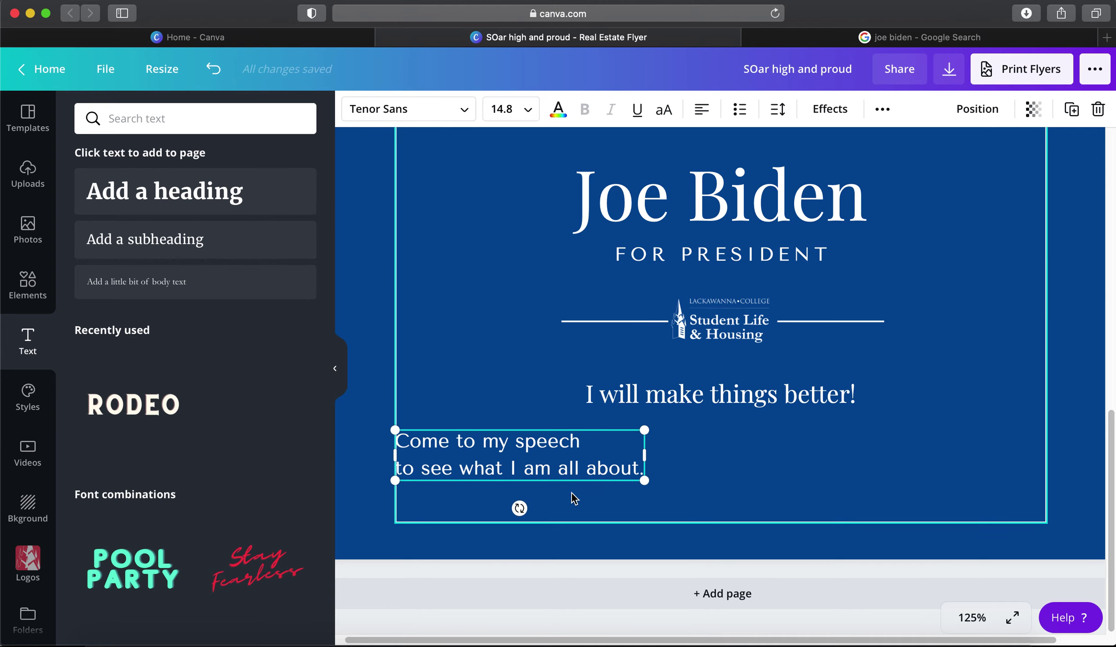
click(764, 440)
mouse_move(553, 461)
mouse_down()
mouse_move(578, 459)
mouse_move(556, 459)
mouse_up()
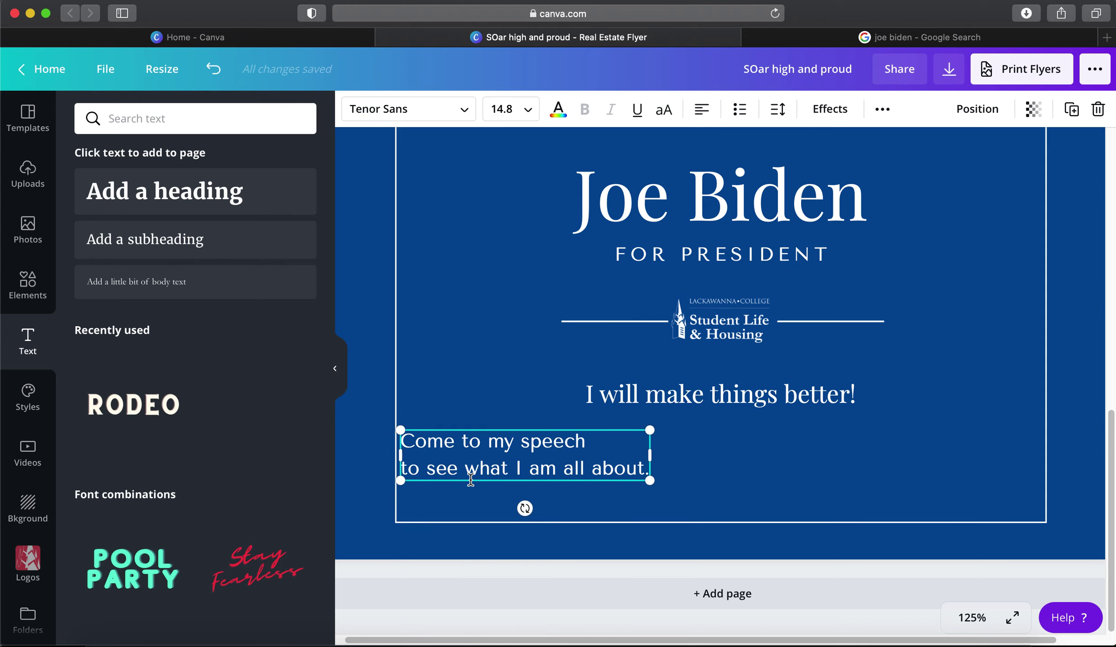
click(647, 511)
click(593, 452)
drag(556, 476, 551, 481)
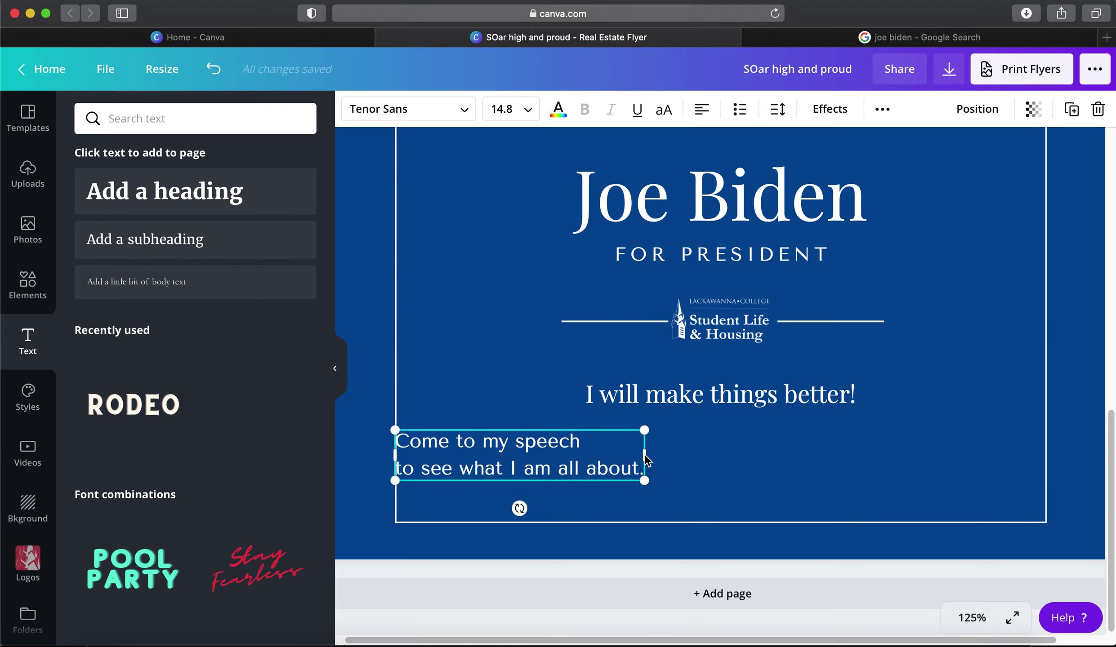
Widen the speech text box slightly and shift it right, leaving a small gap to the frame's left line
mouse_move(649, 455)
mouse_down()
mouse_move(672, 458)
mouse_move(640, 454)
mouse_move(649, 456)
mouse_up()
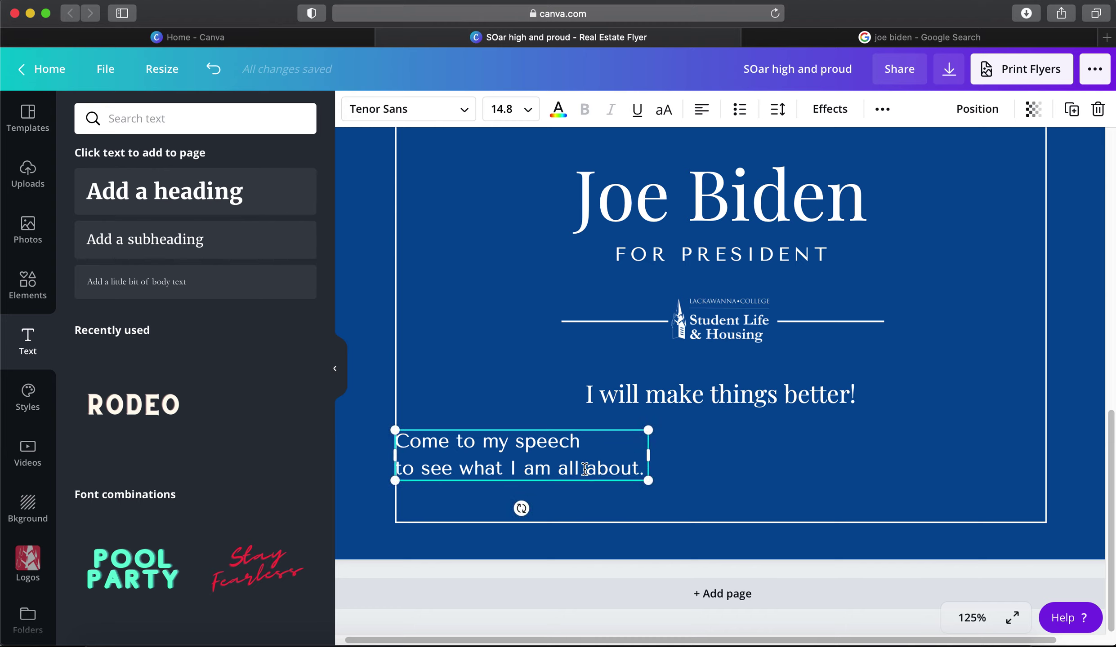
click(588, 514)
click(574, 469)
drag(593, 480, 597, 480)
click(663, 521)
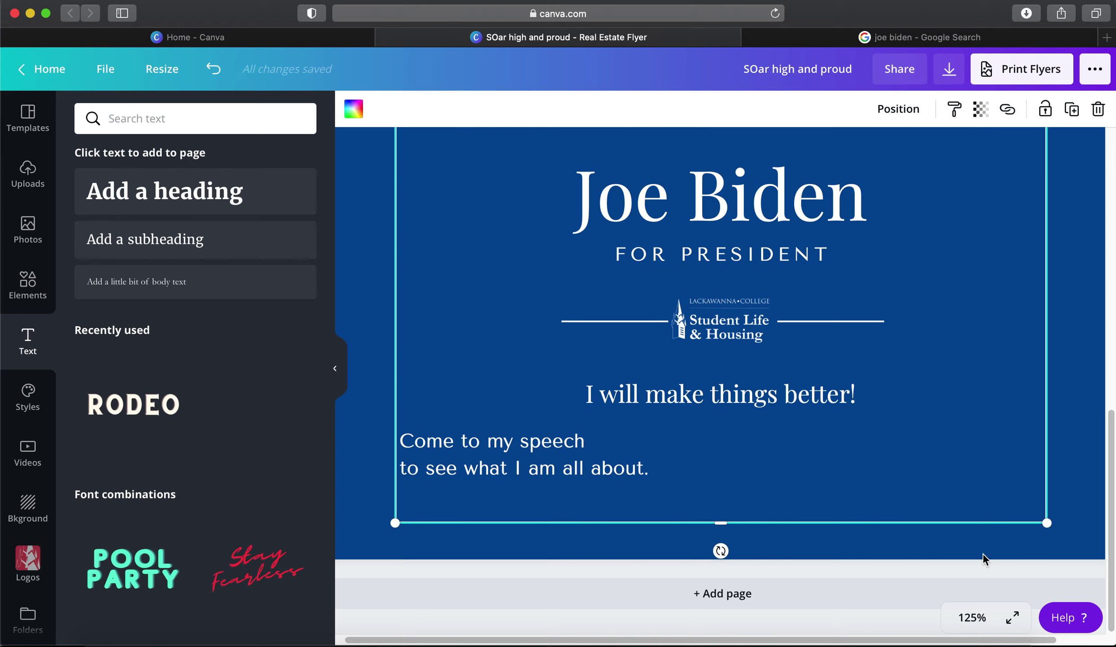
Review the whole flyer's layout at 50% and 75% zoom
click(972, 624)
click(972, 624)
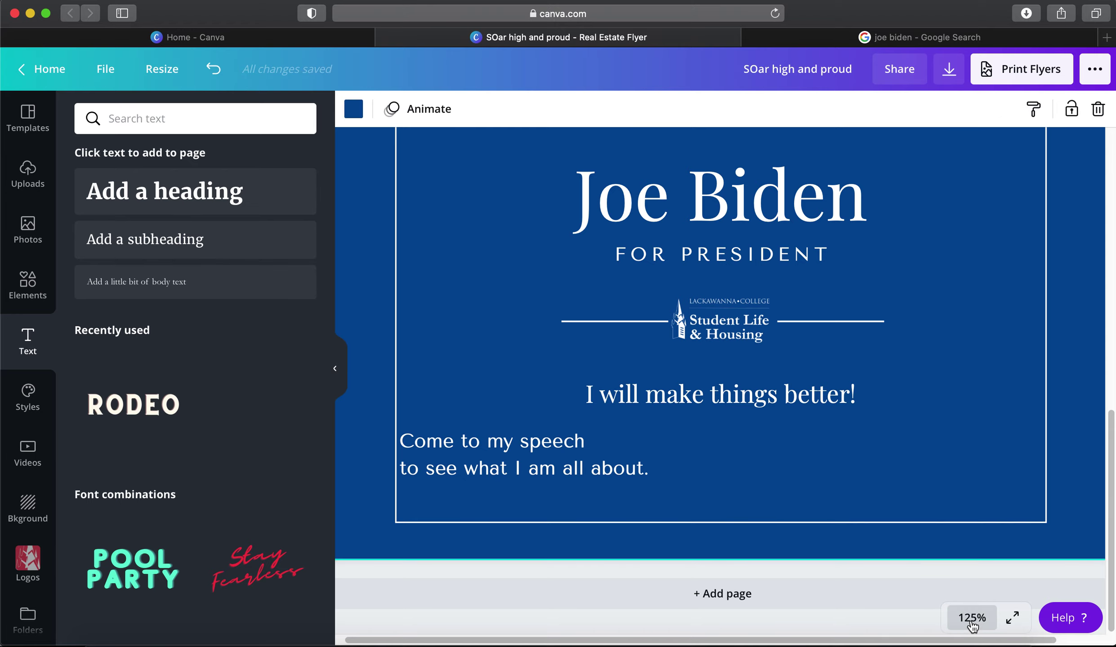
click(972, 620)
click(977, 449)
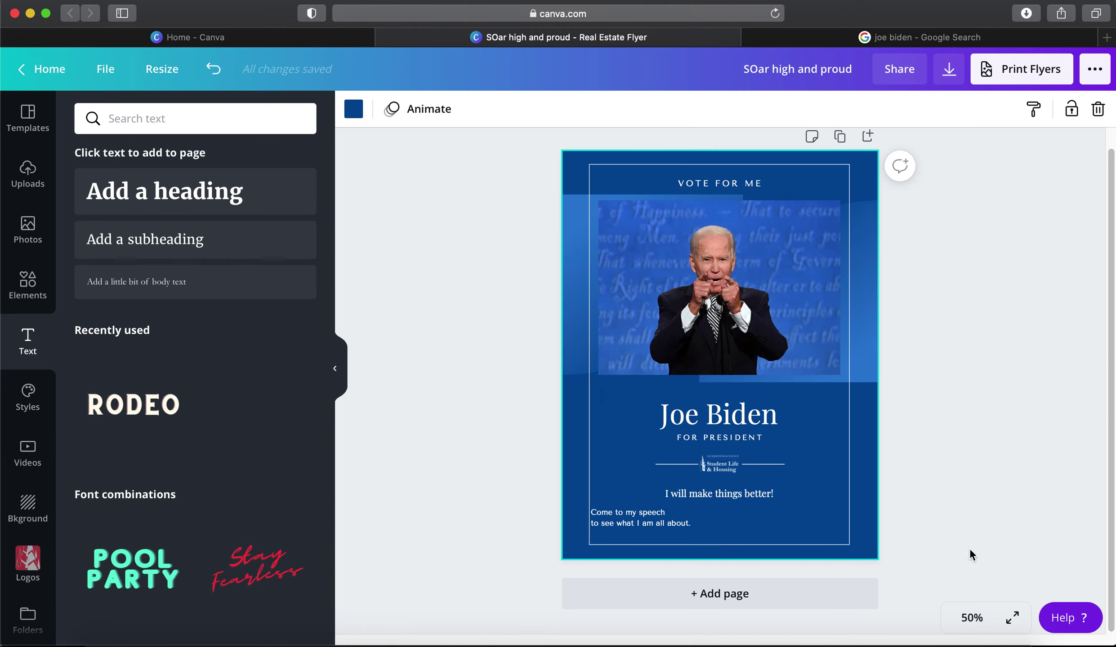
click(972, 618)
click(989, 419)
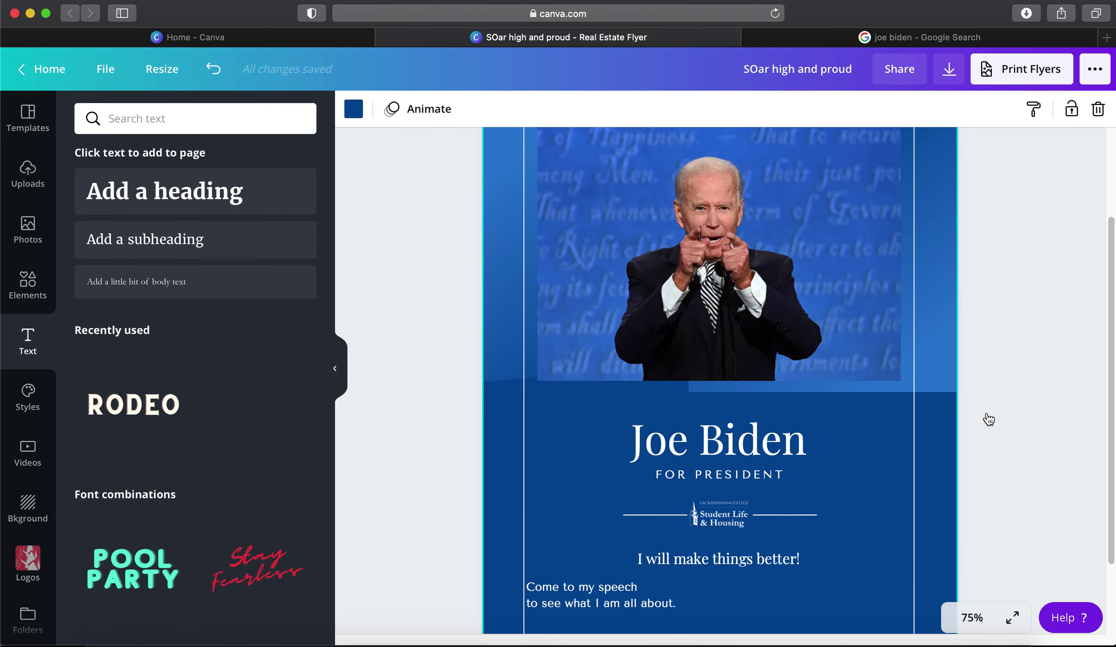
click(972, 618)
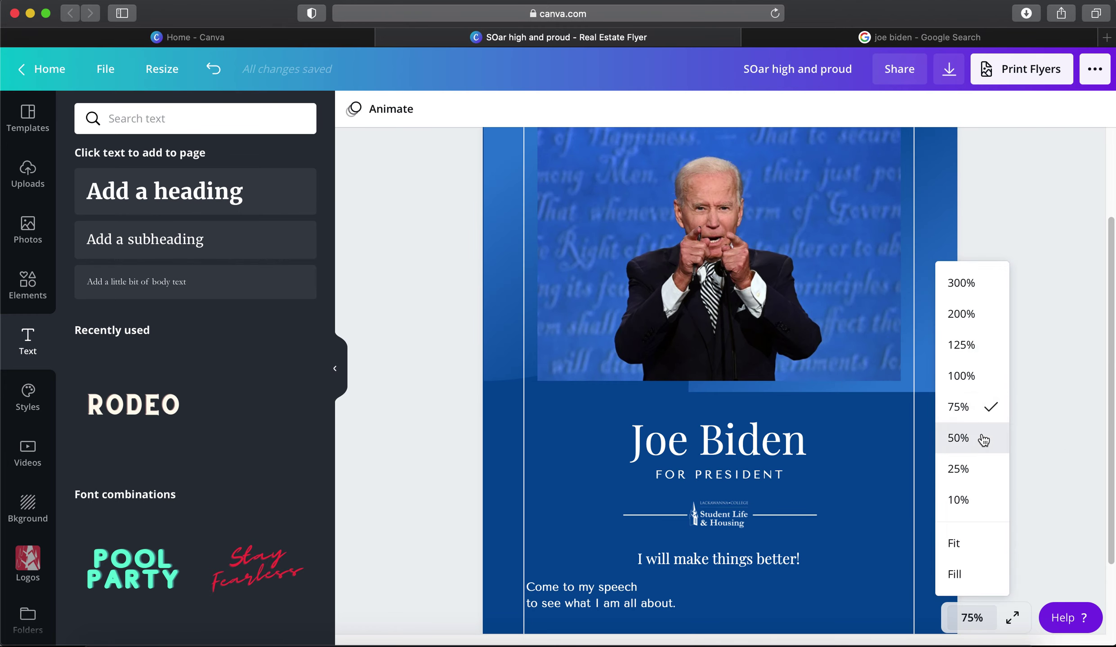
click(982, 438)
Duplicate the speech text and place the copy level with it, beside the frame's right line
click(659, 522)
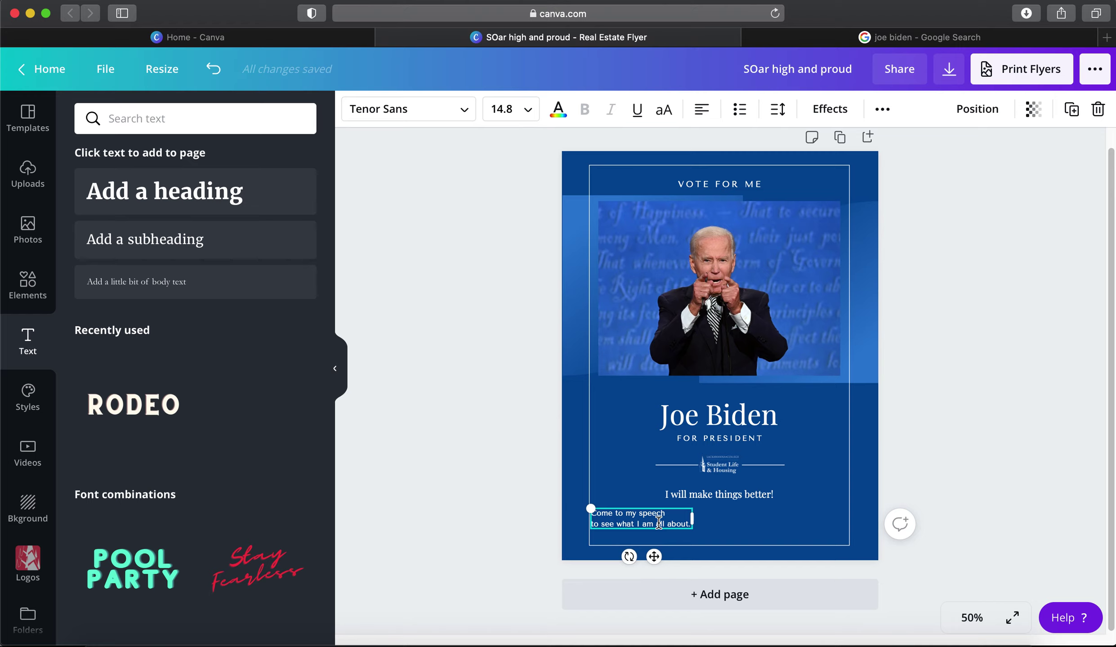
click(920, 434)
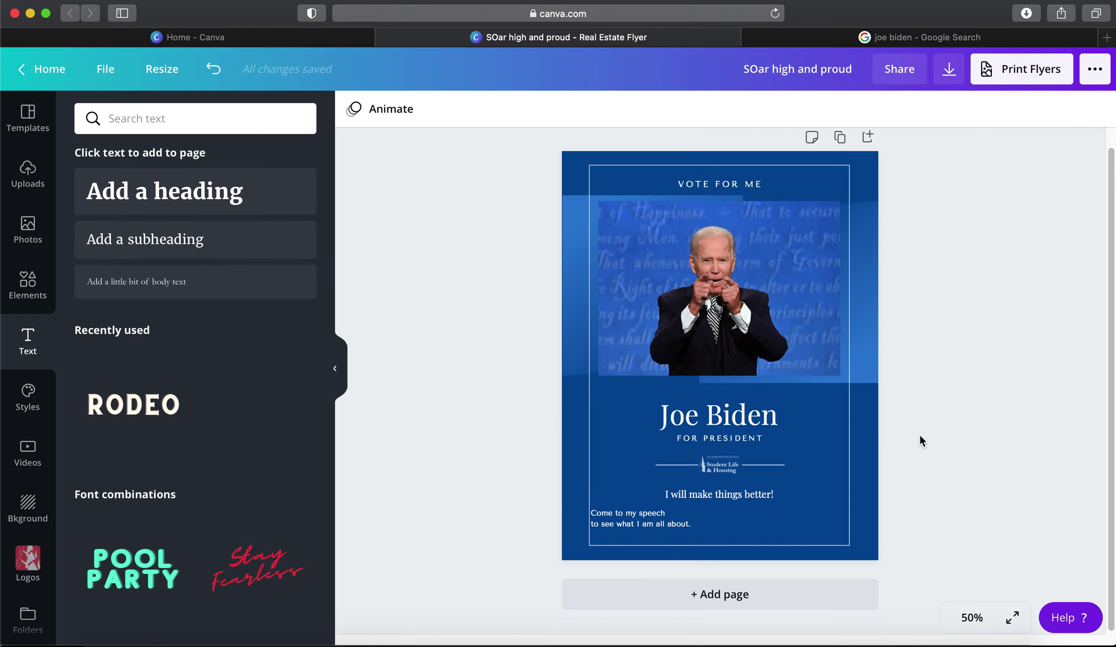
text(Come to my speech to see what I am all about.)
drag(661, 564, 811, 561)
Replace the duplicated text with three lines: "Thursday, November 12", "7PM" and "Angeli Hall"
click(802, 519)
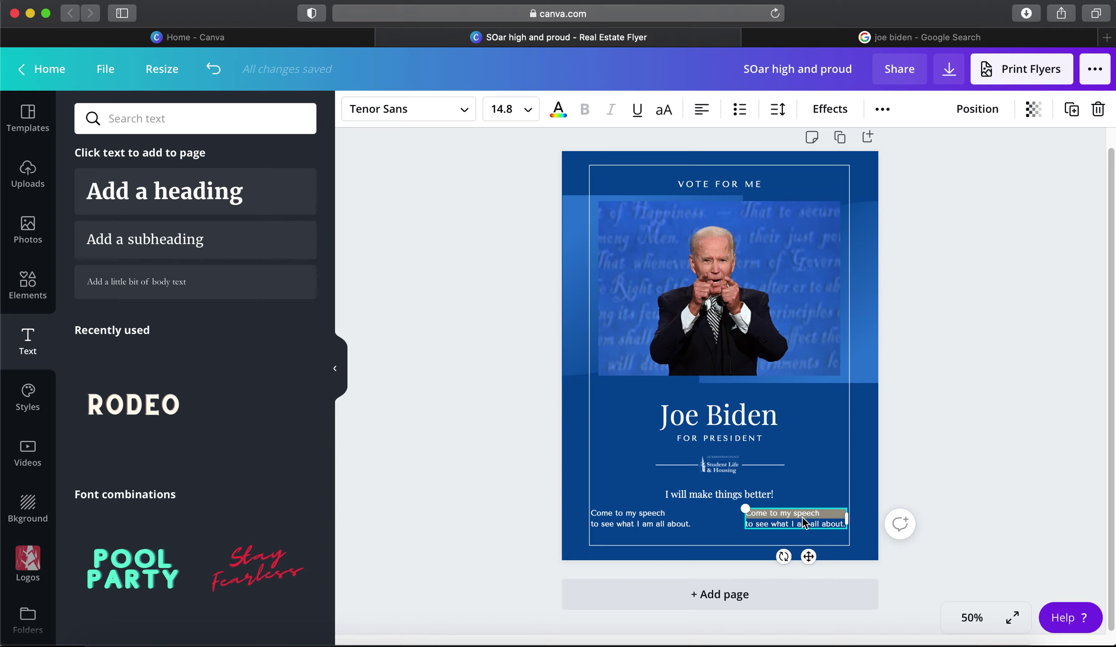
double_click(762, 517)
triple_click(762, 519)
key(BackSpace)
triple_click(765, 510)
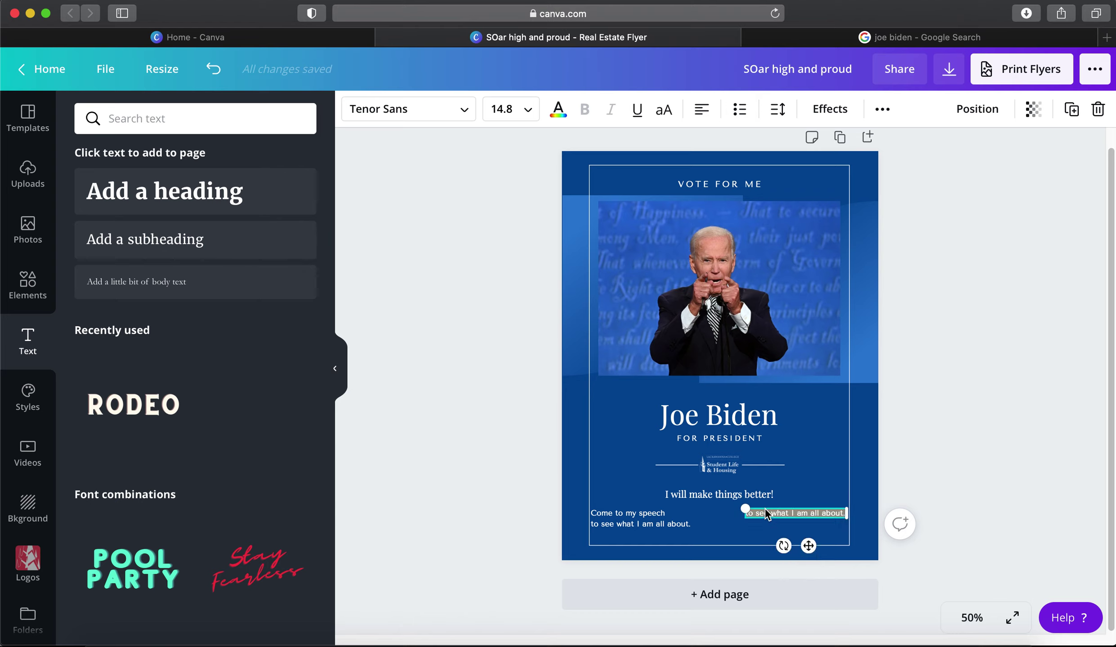
key(BackSpace)
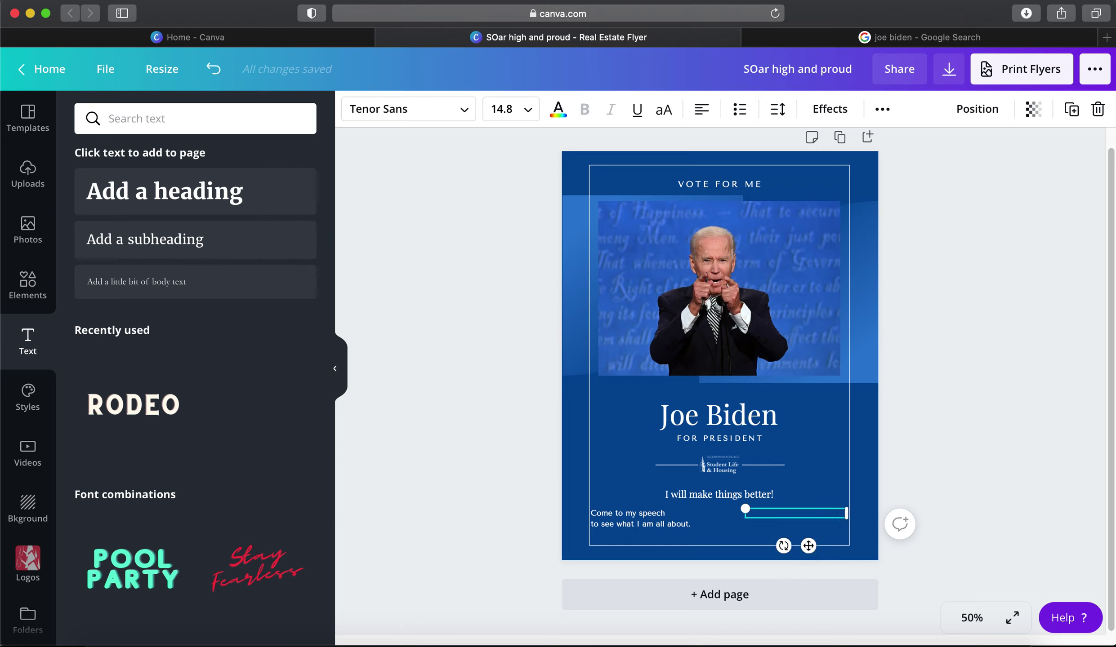
text(Thursday, November 12)
key(Return)
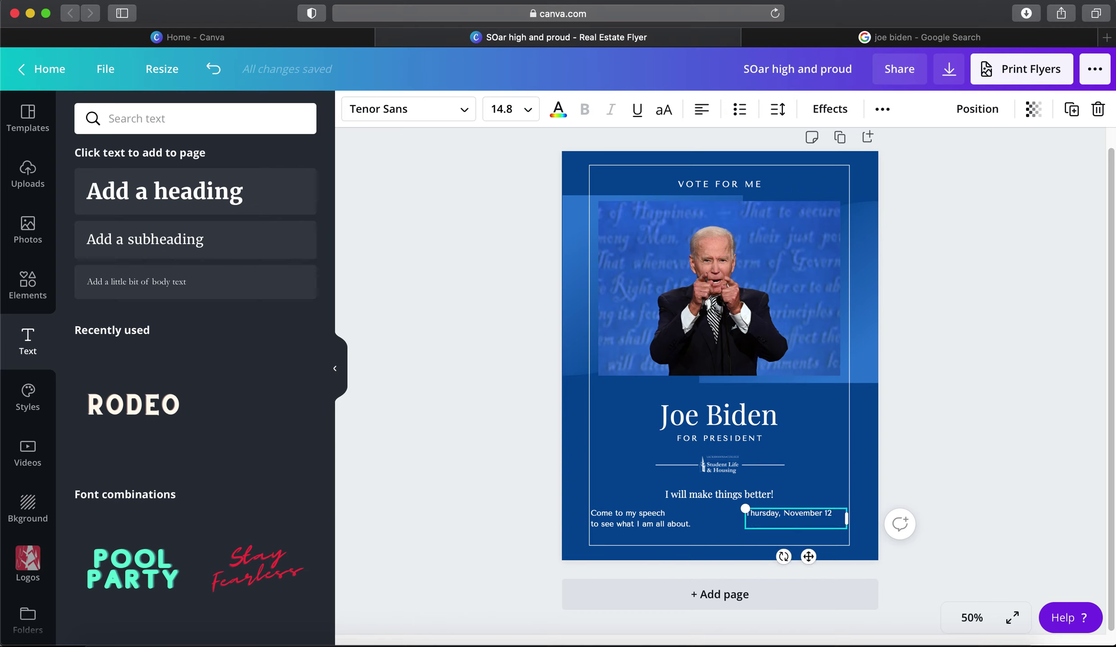
text(7PM)
key(Return)
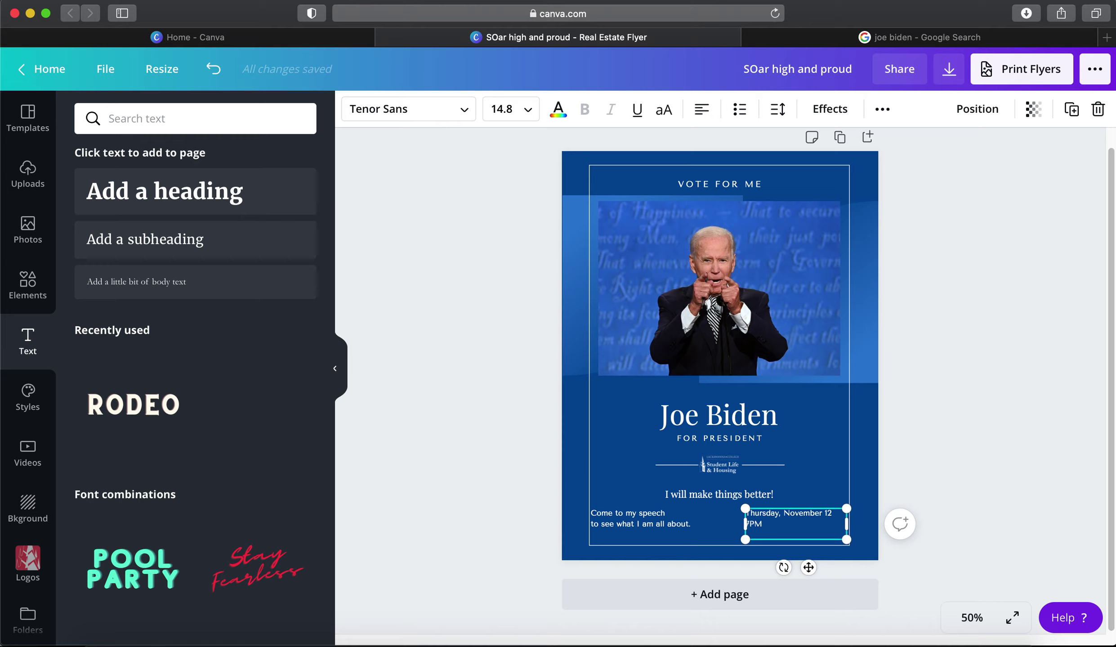
text(Angeli Hall)
click(961, 468)
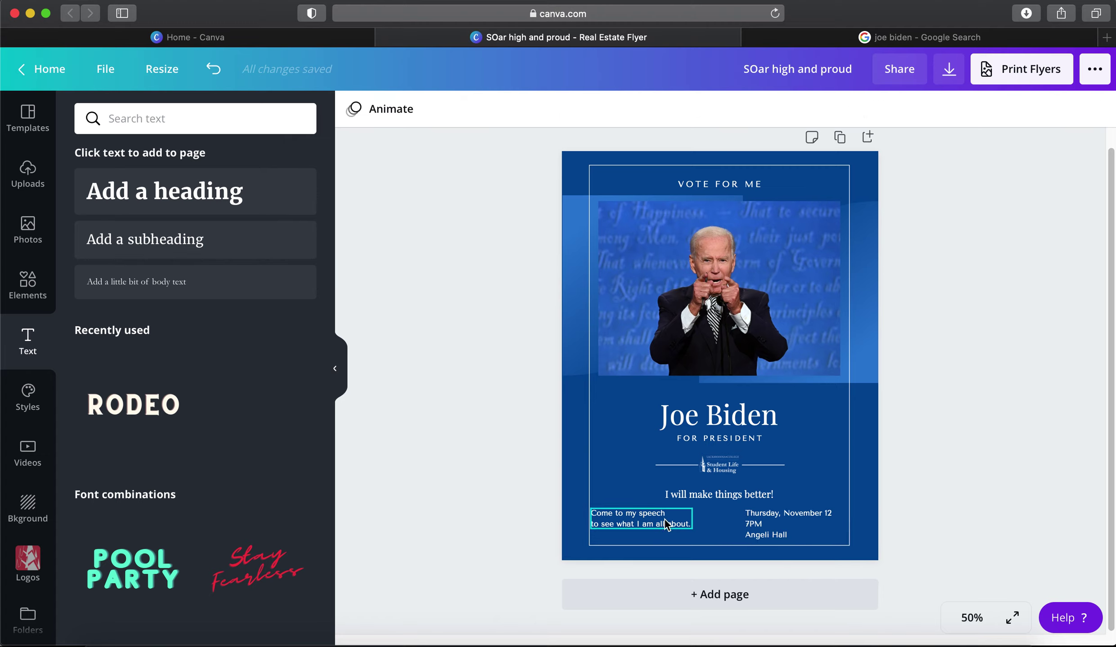
Right-align the three-line date, time and place text so it ends beside the frame's right line
click(759, 523)
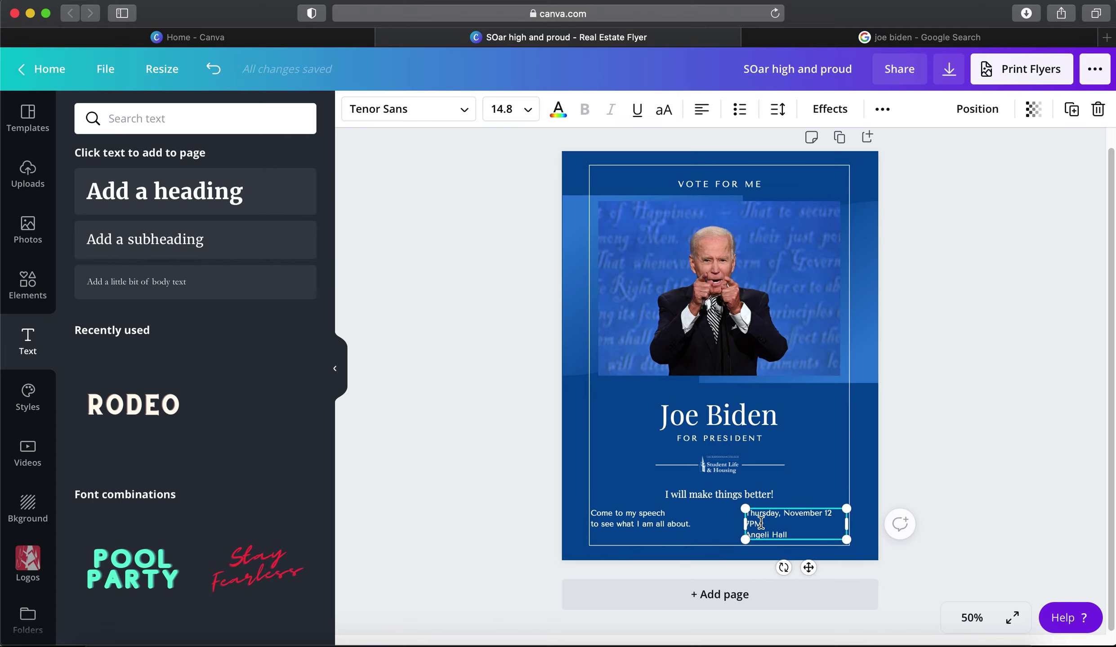
double_click(790, 534)
click(909, 448)
click(803, 519)
click(790, 537)
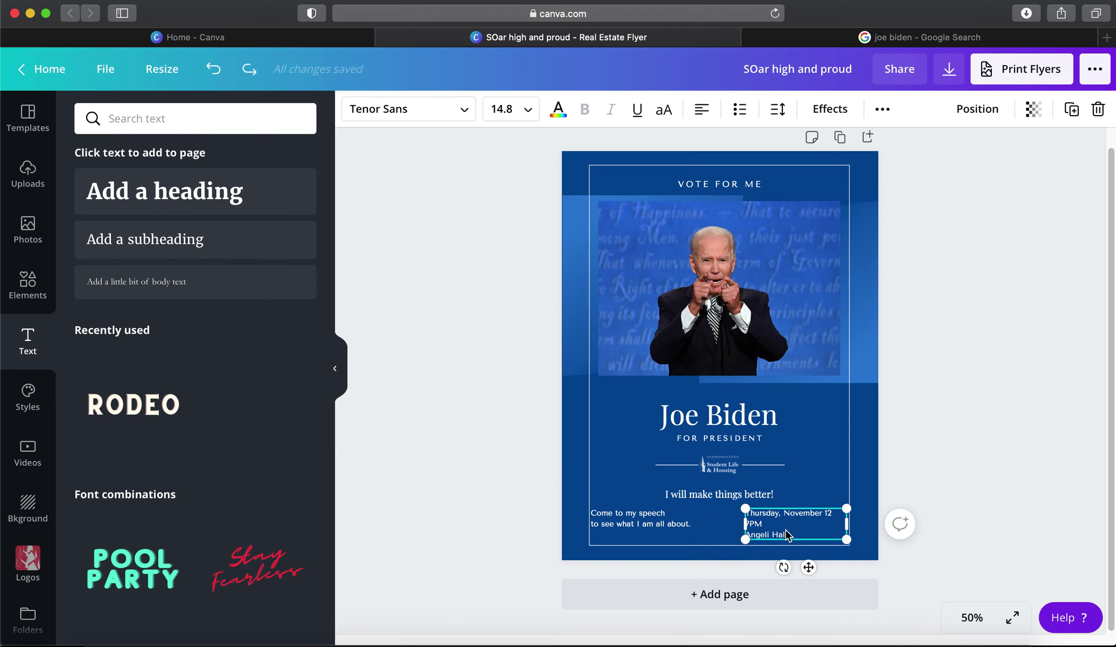
triple_click(791, 534)
drag(791, 533, 750, 515)
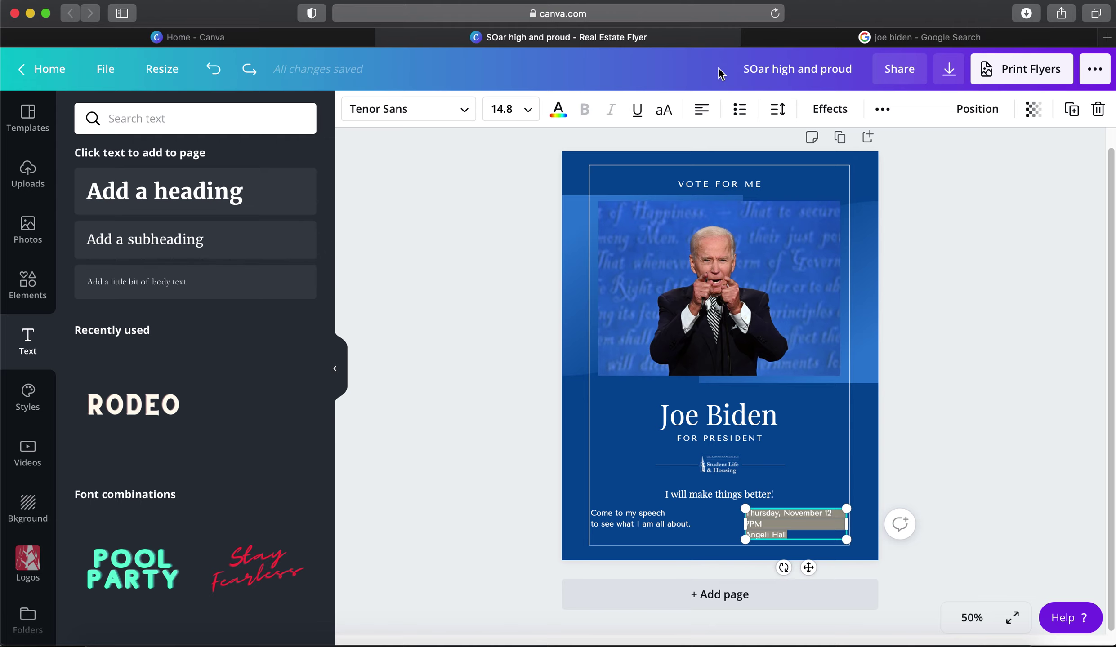
click(701, 109)
click(701, 109)
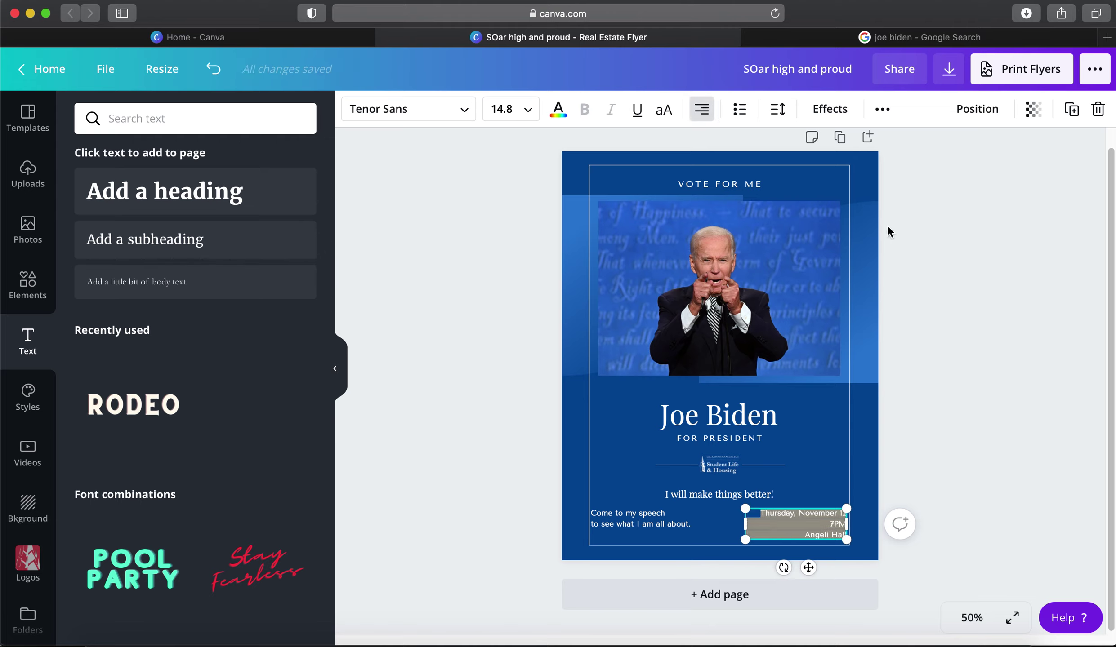
click(1003, 336)
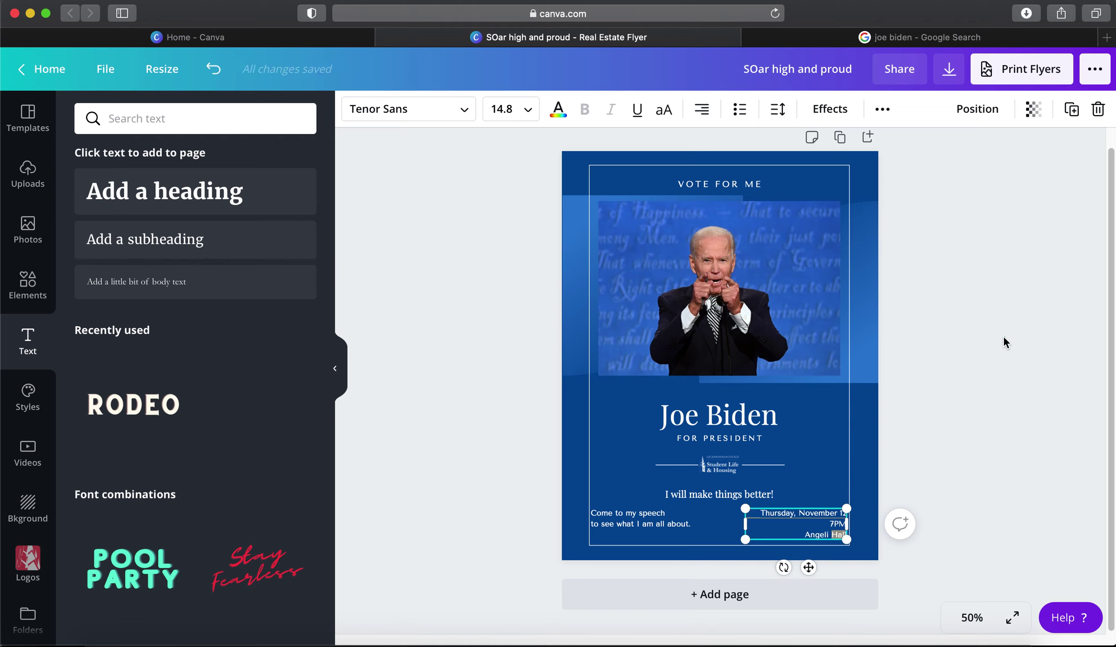
click(831, 525)
drag(809, 569, 813, 568)
click(946, 454)
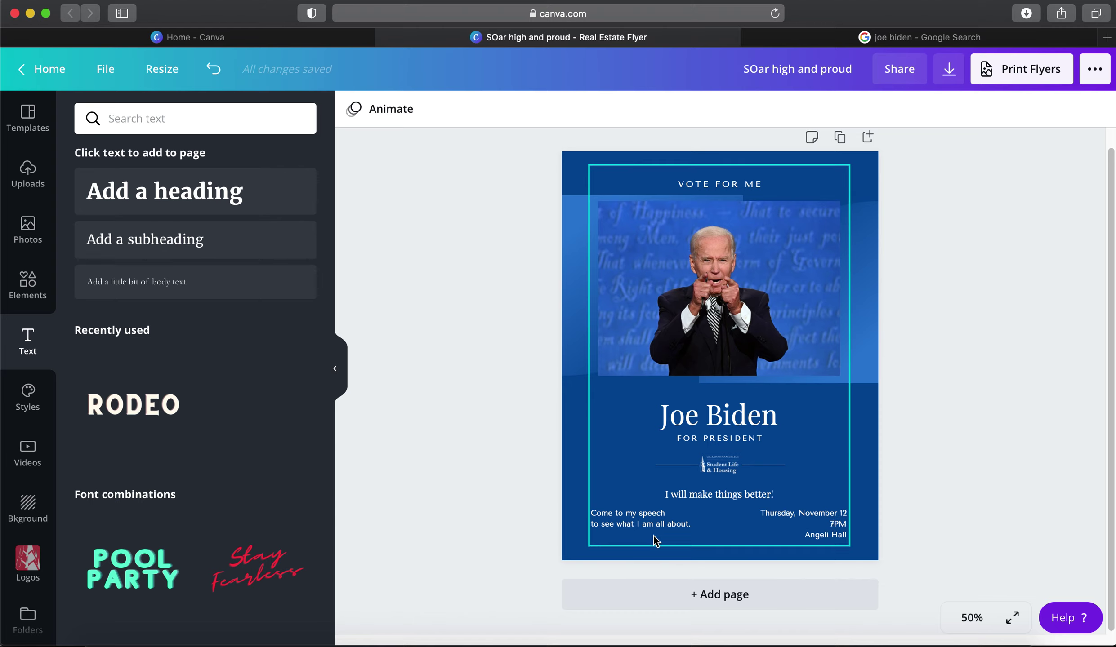
click(843, 525)
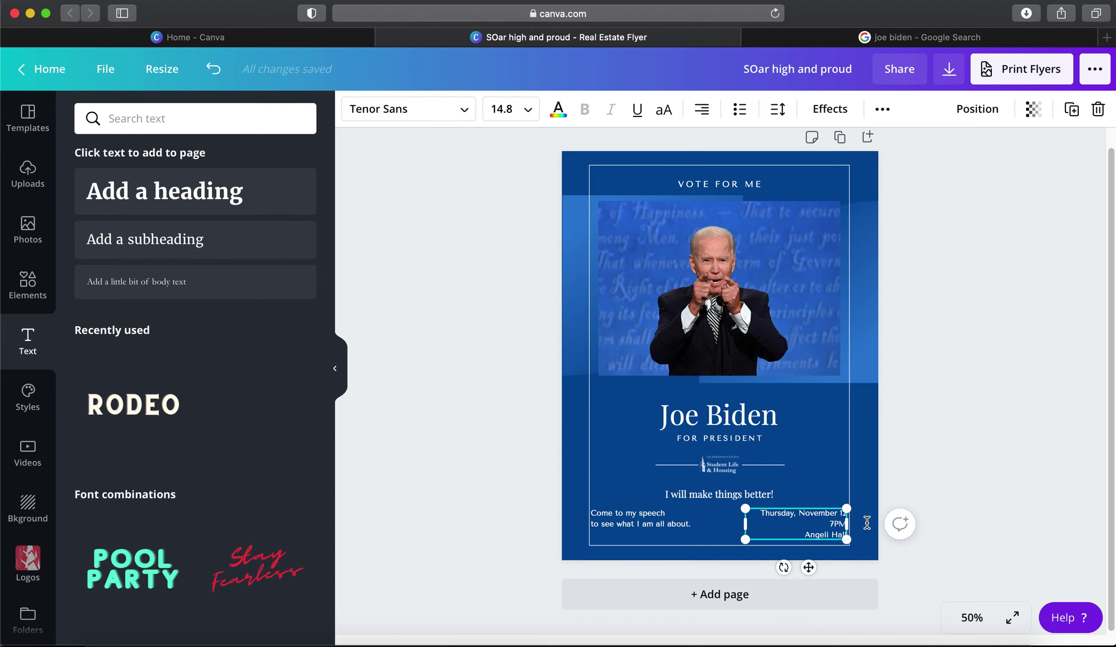
key(Delete)
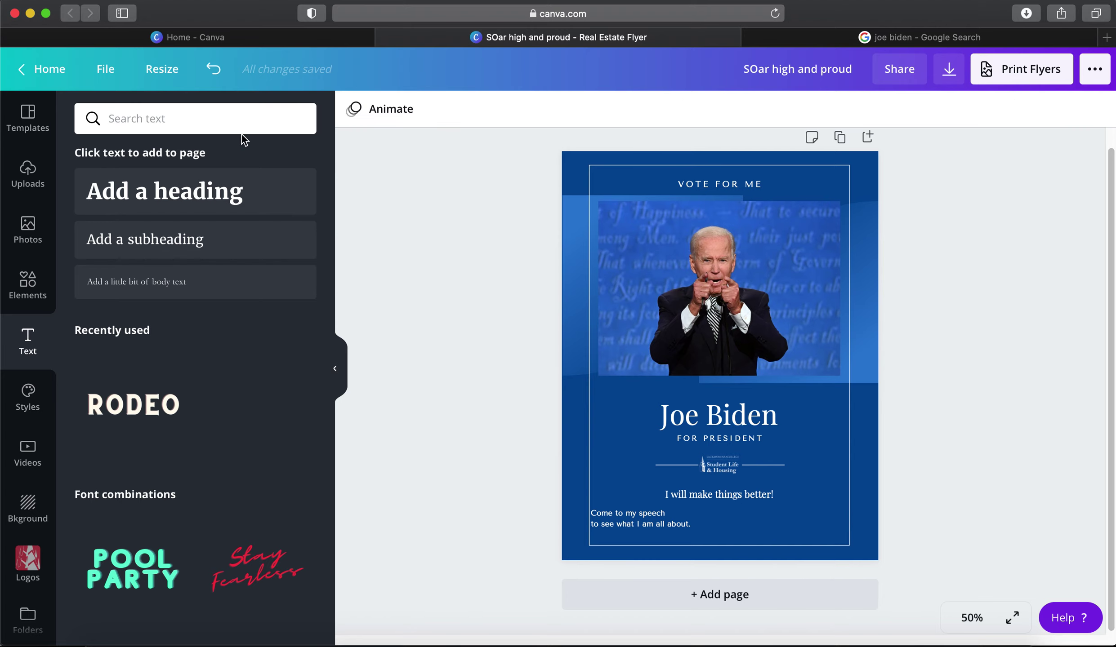
click(213, 69)
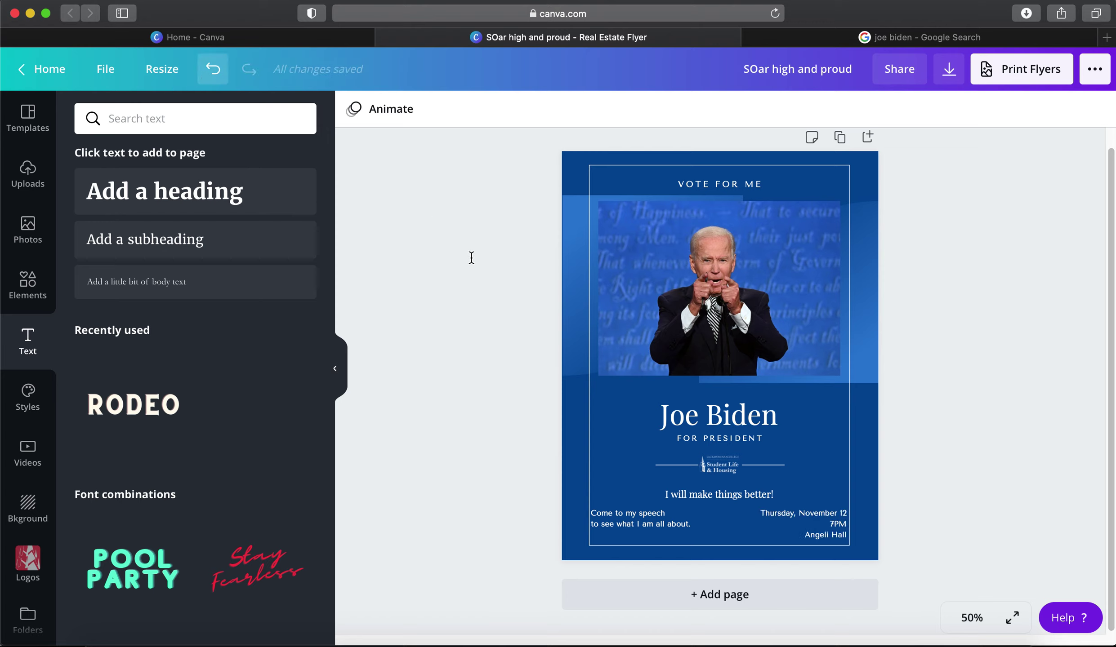
Join the place to the time so the second line of the date text reads "7PM, Angeli Hall"
click(840, 524)
click(806, 534)
key(BackSpace)
text(, Angeli Hall)
click(1046, 427)
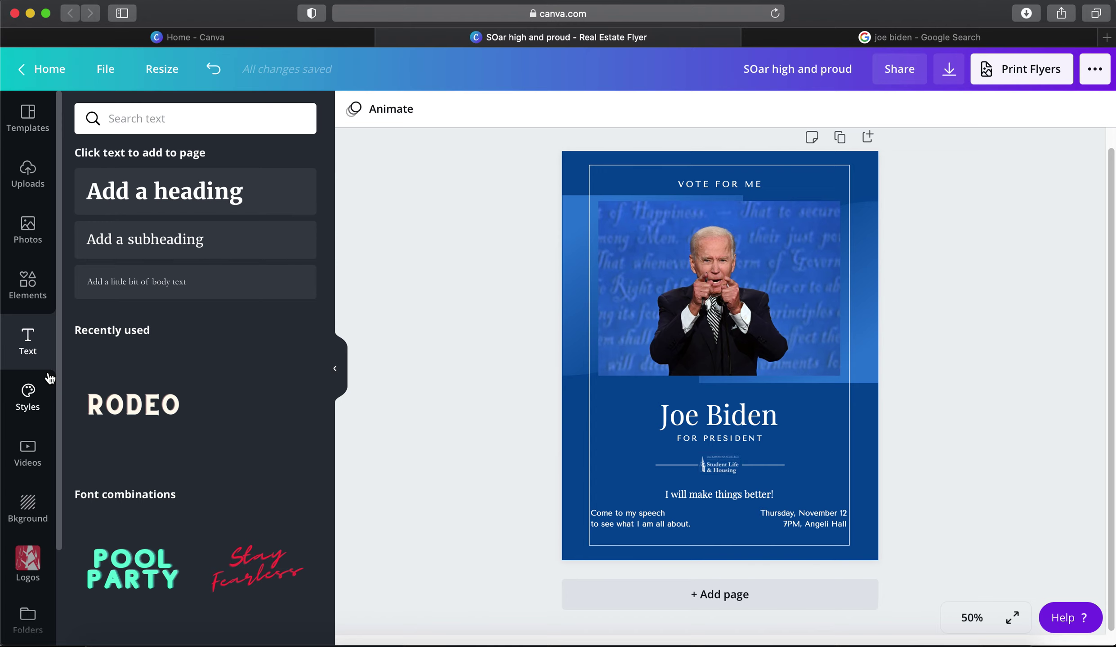
Search the photo library for "america"
click(36, 242)
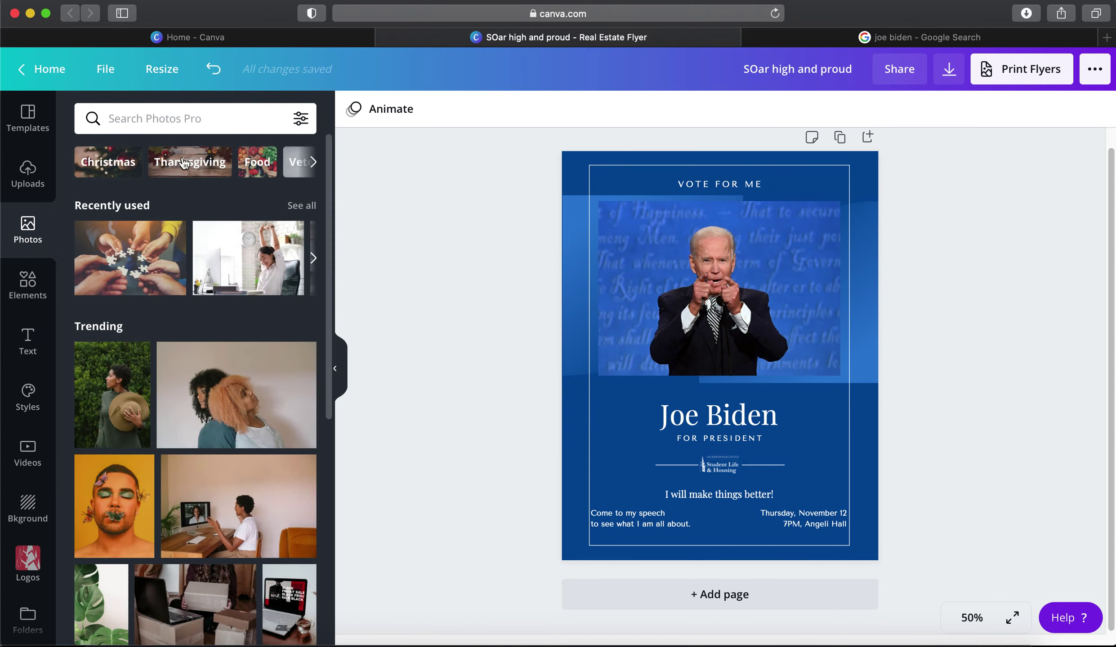
click(181, 123)
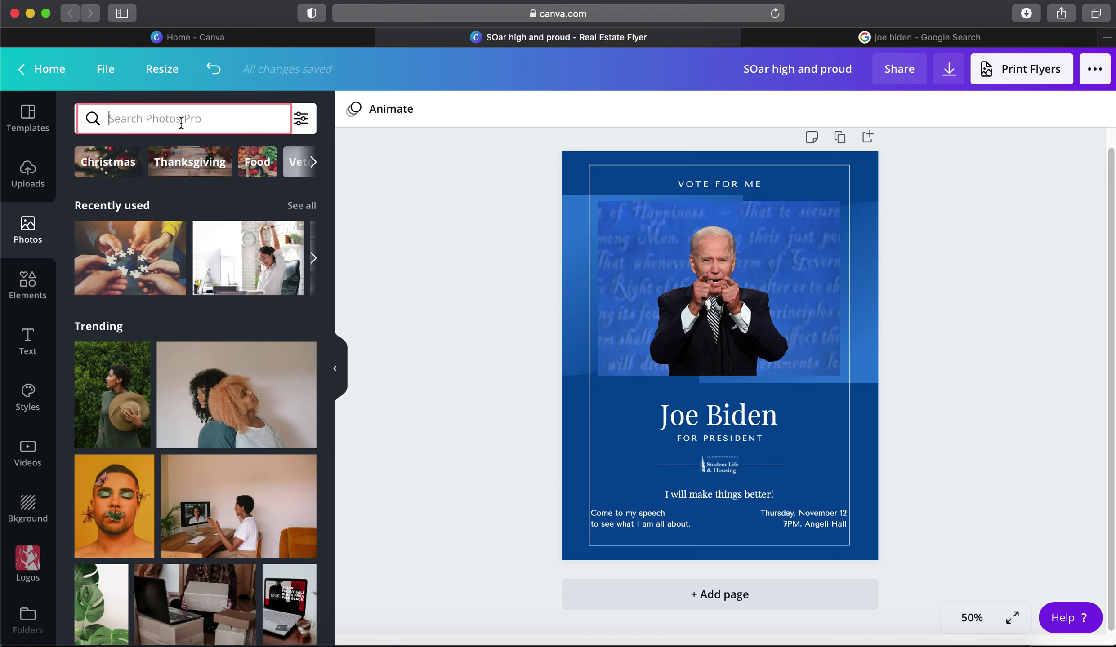
text(prese)
key(BackSpace)
key(BackSpace)
key(BackSpace)
key(BackSpace)
key(BackSpace)
text(ame)
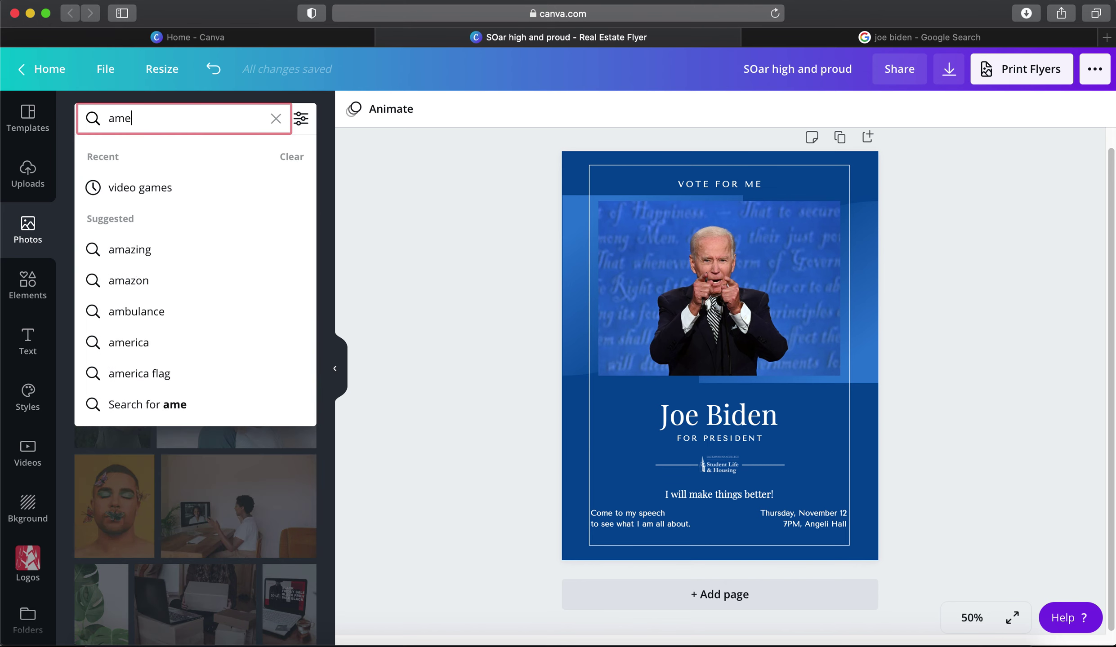
text(rica)
click(203, 343)
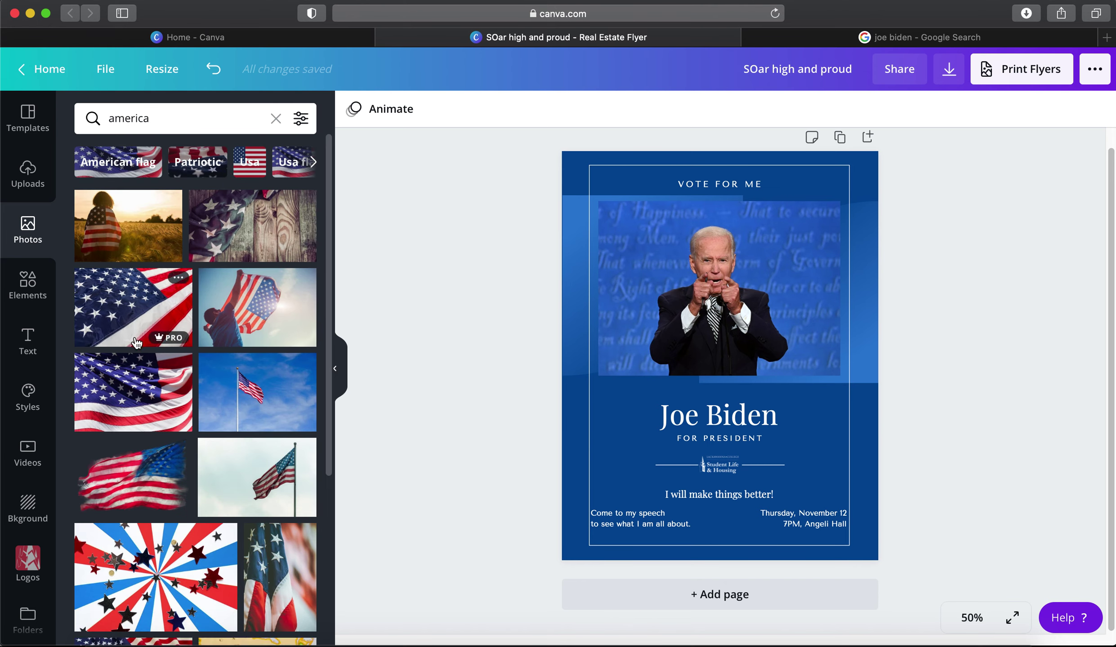
Try the distressed, black-streaked American flag photo on the flyer and delete it again
scroll(177, 490, down, 3)
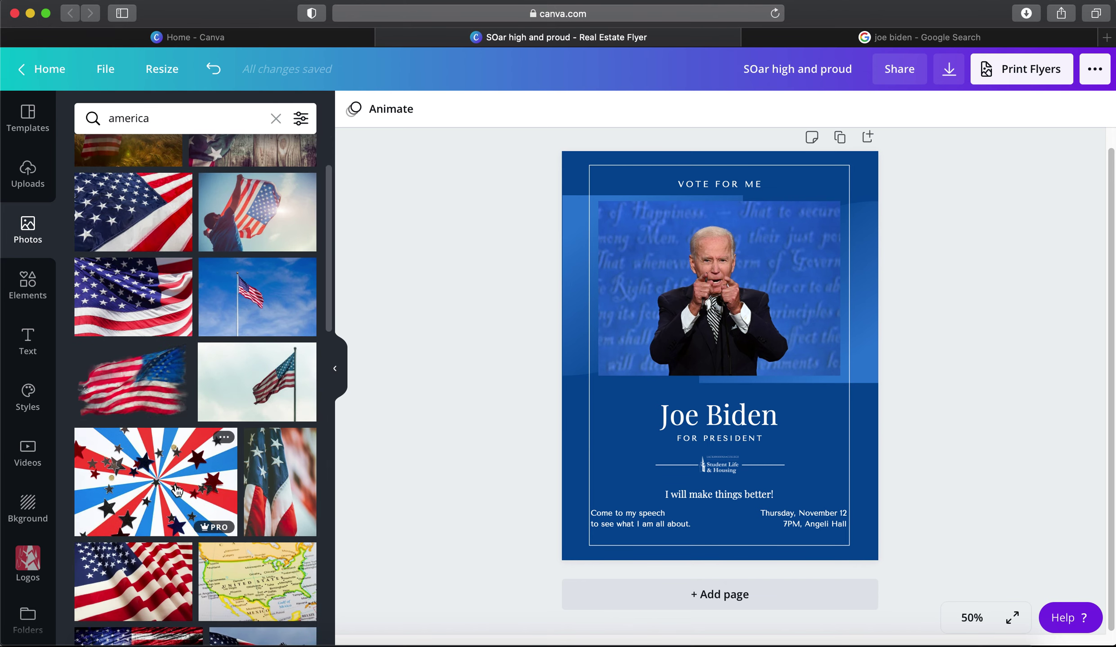
scroll(177, 490, down, 3)
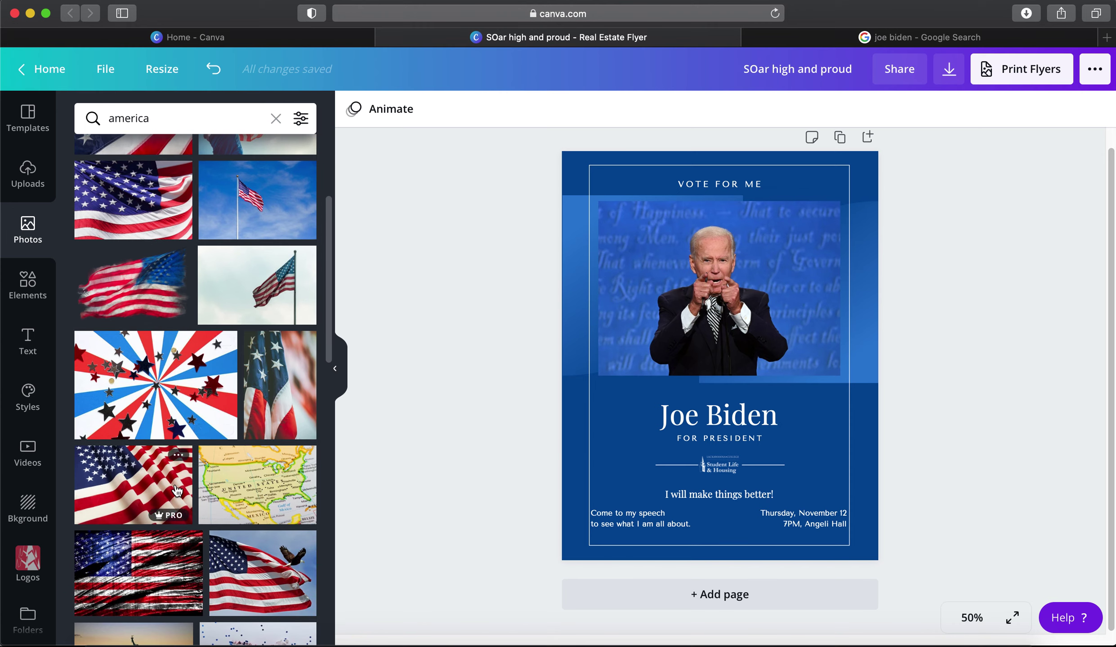
scroll(179, 517, down, 2)
click(179, 532)
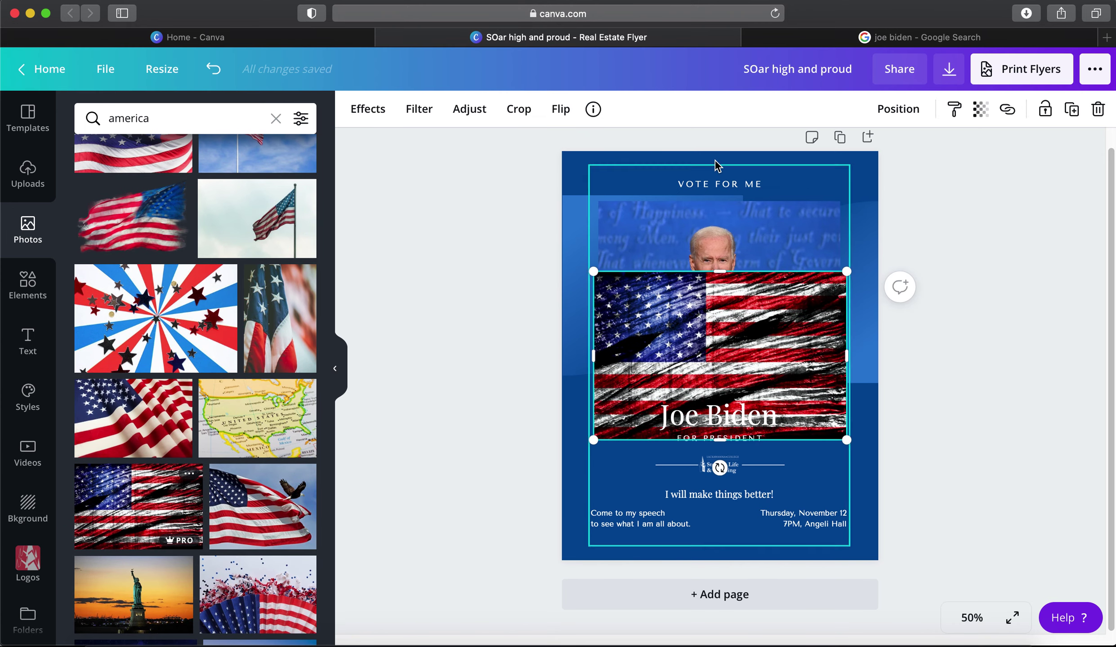
key(Delete)
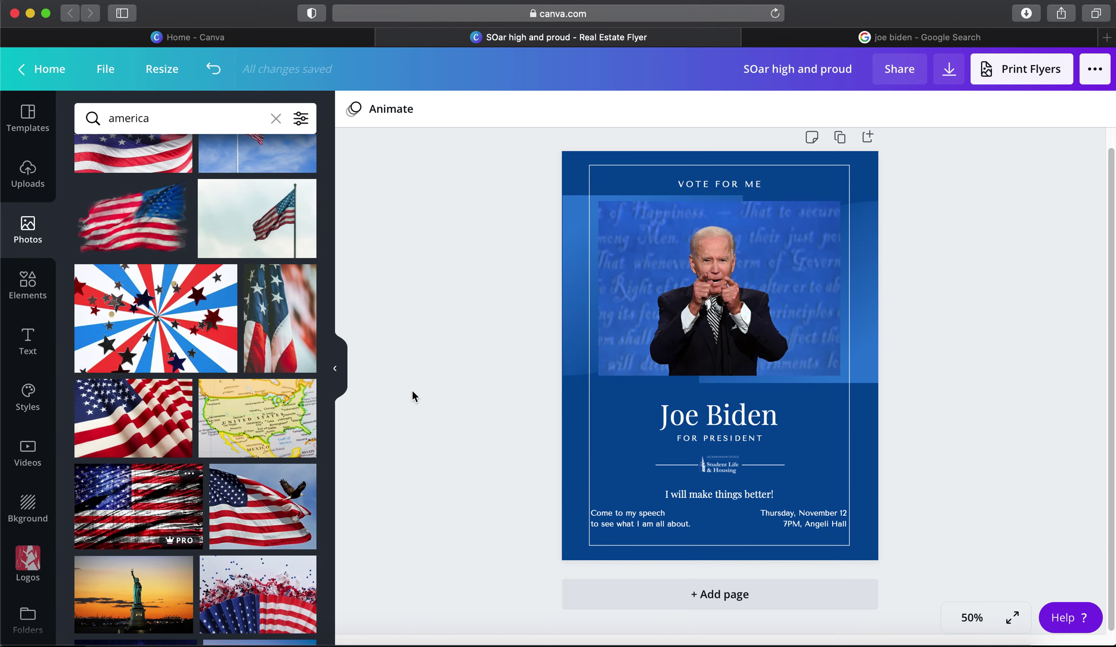
Look through more of the America photos, check the Joe Biden image search in the other browser tab, and return to the flyer
scroll(216, 439, down, 2)
scroll(199, 434, down, 8)
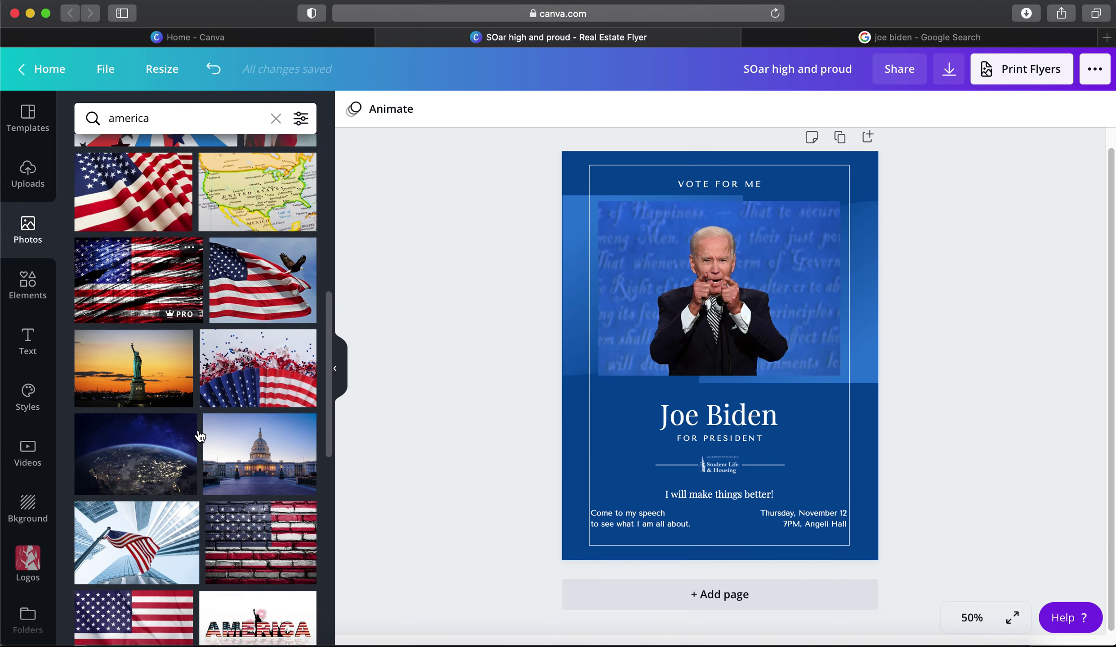
scroll(199, 434, up, 10)
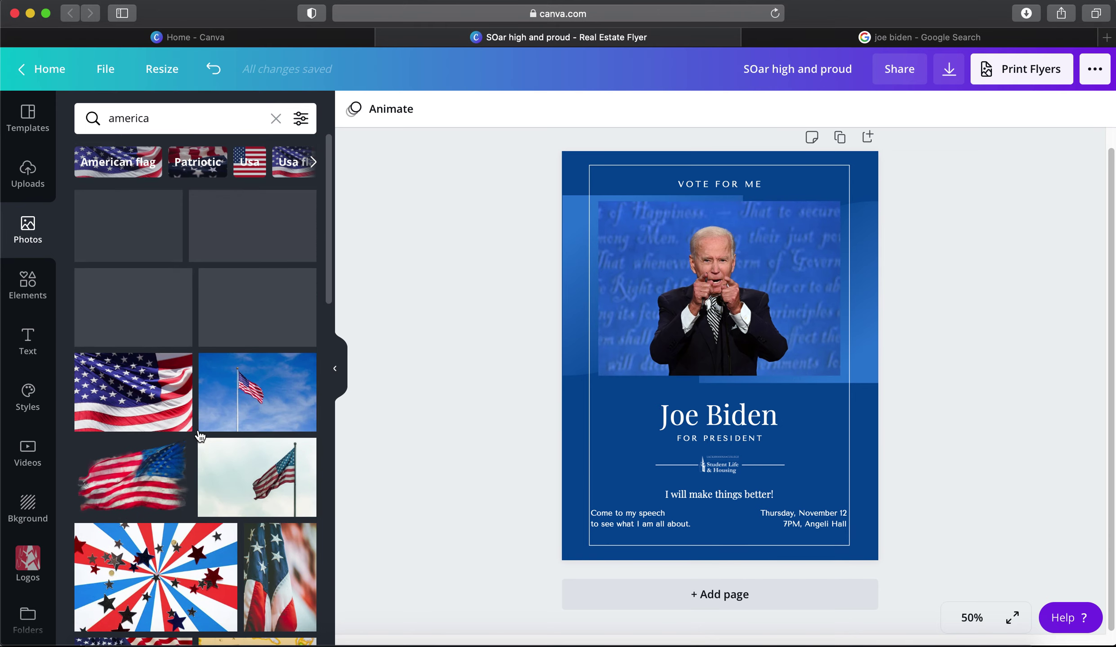
click(895, 38)
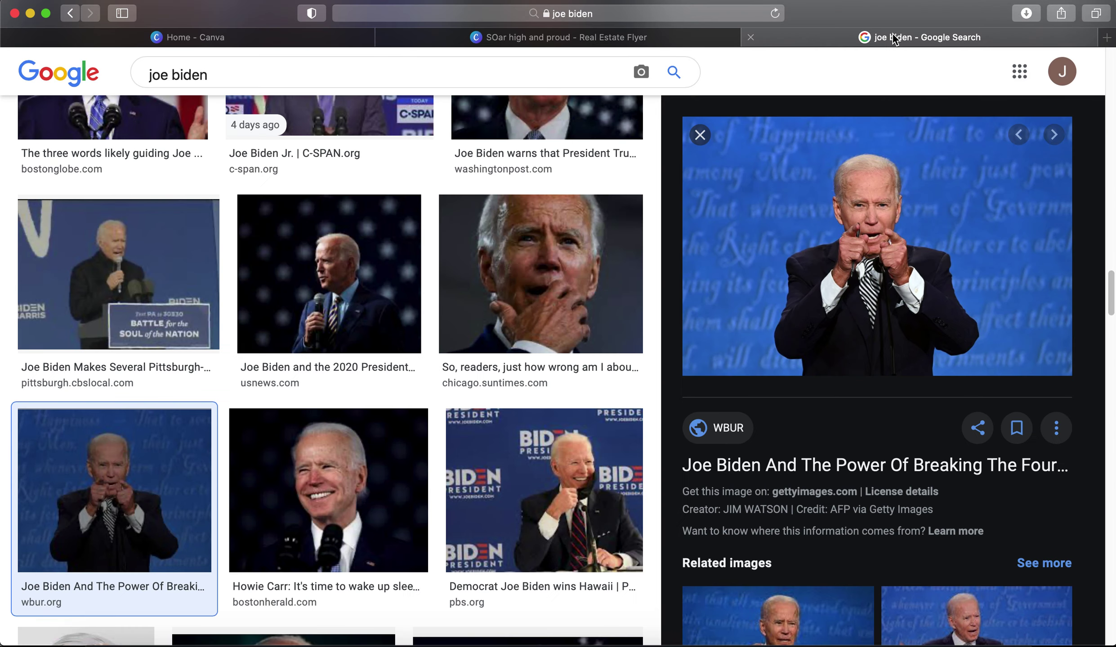
mouse_move(695, 40)
click(696, 40)
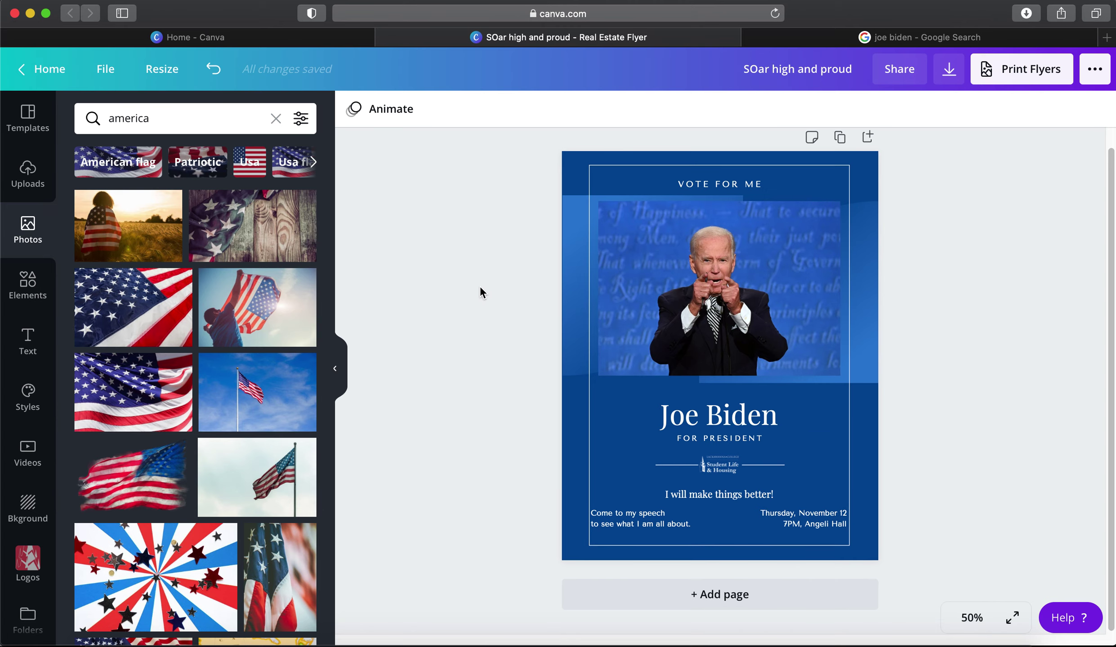
Try the teal textured background and the pale country-road landscape on the flyer, and undo the background changes
click(28, 512)
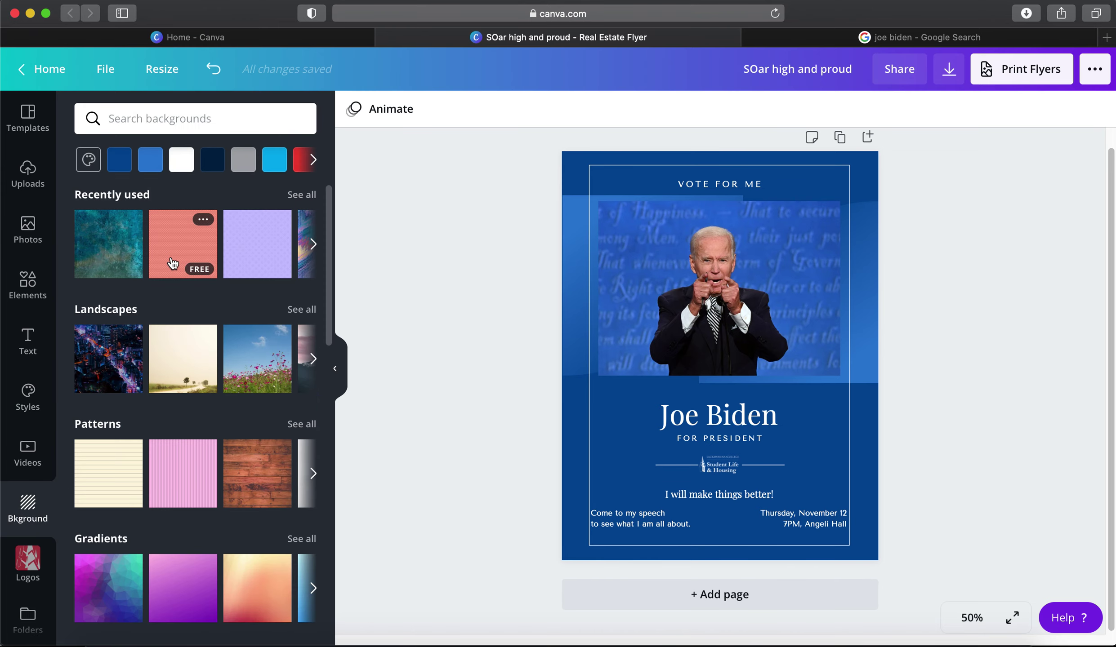
click(118, 264)
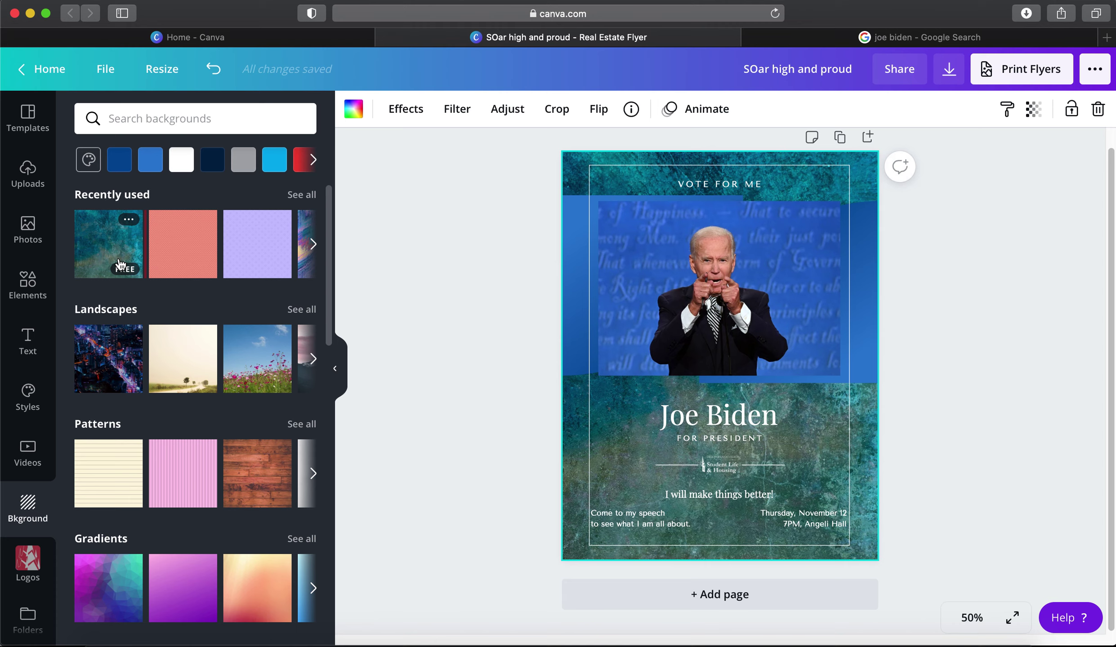
click(180, 341)
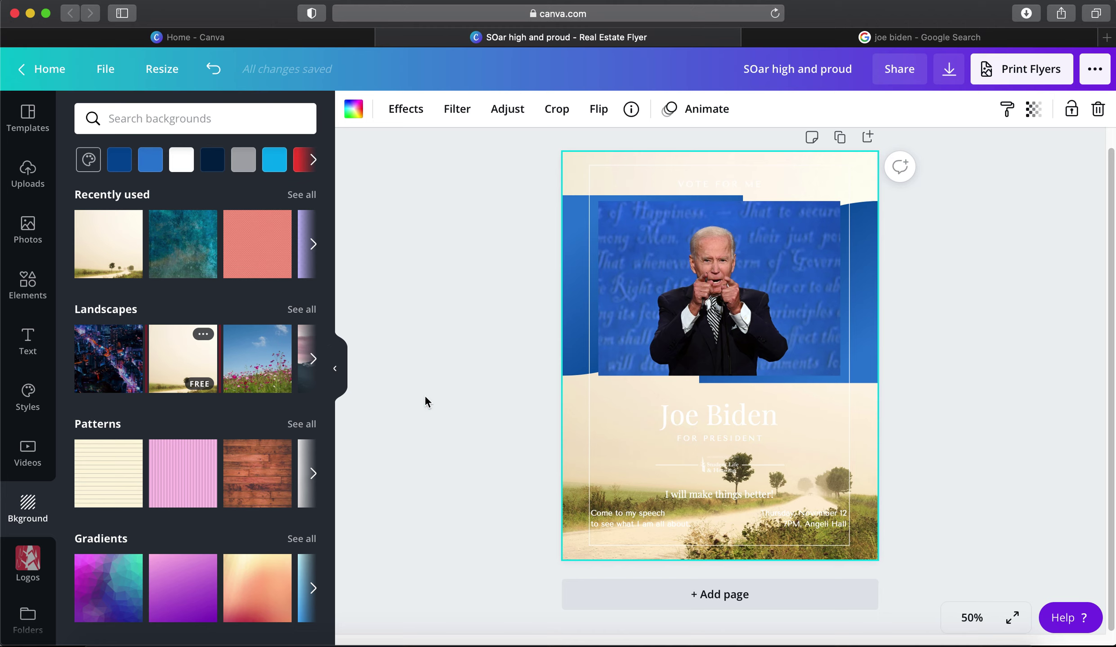
click(214, 70)
click(498, 215)
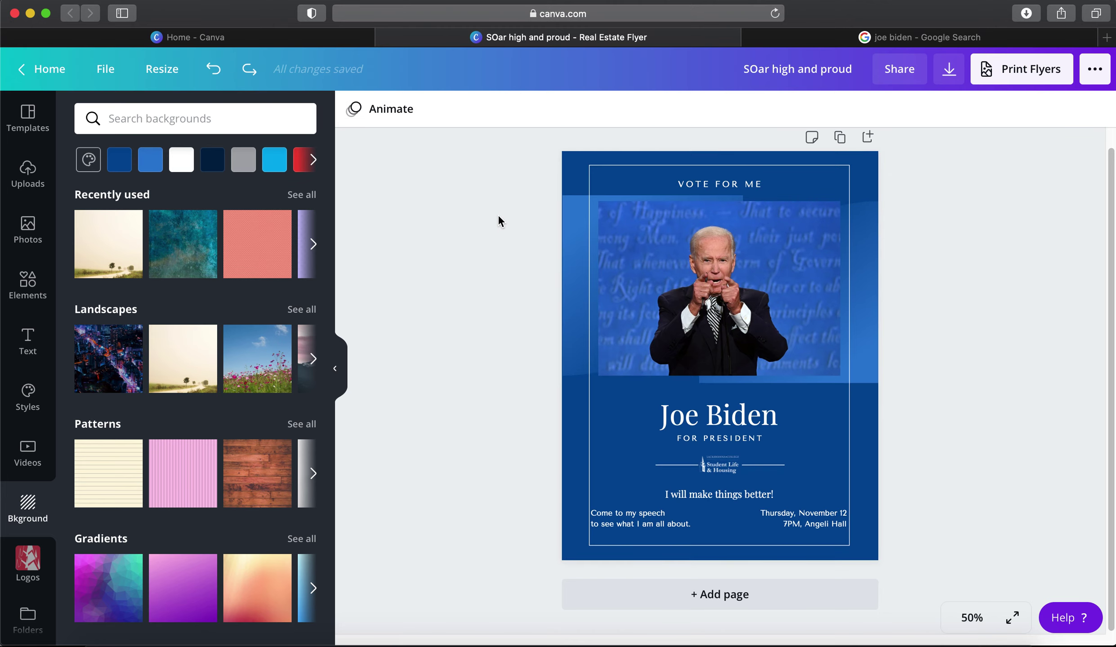
click(25, 346)
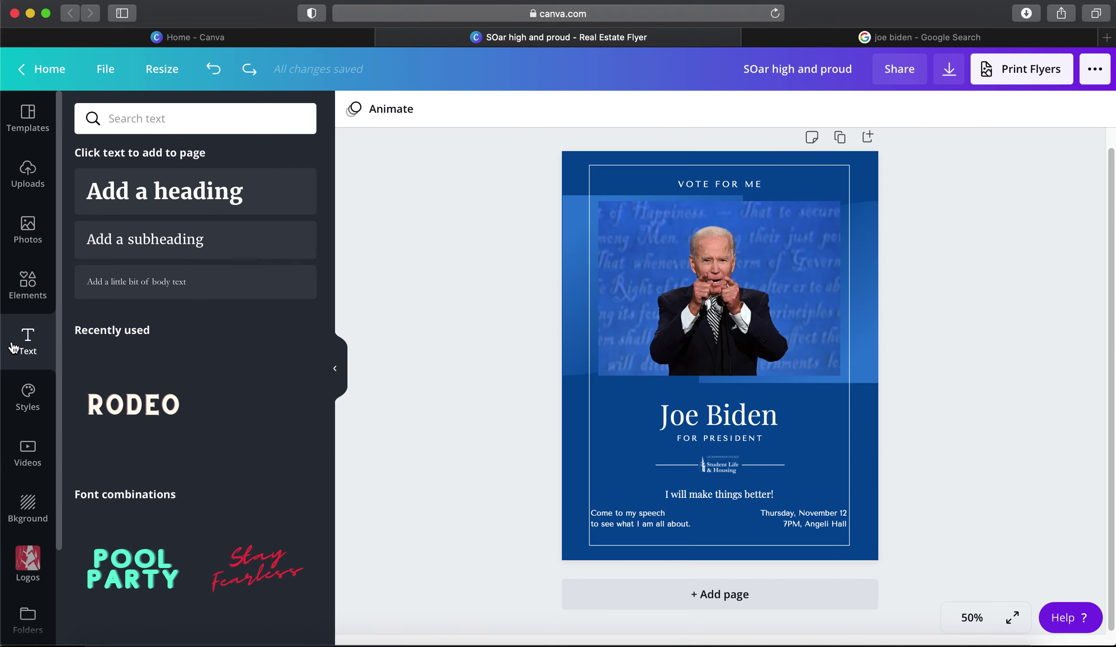
scroll(222, 453, down, 3)
scroll(208, 451, up, 3)
Search the graphic elements for "Instagram"
click(25, 277)
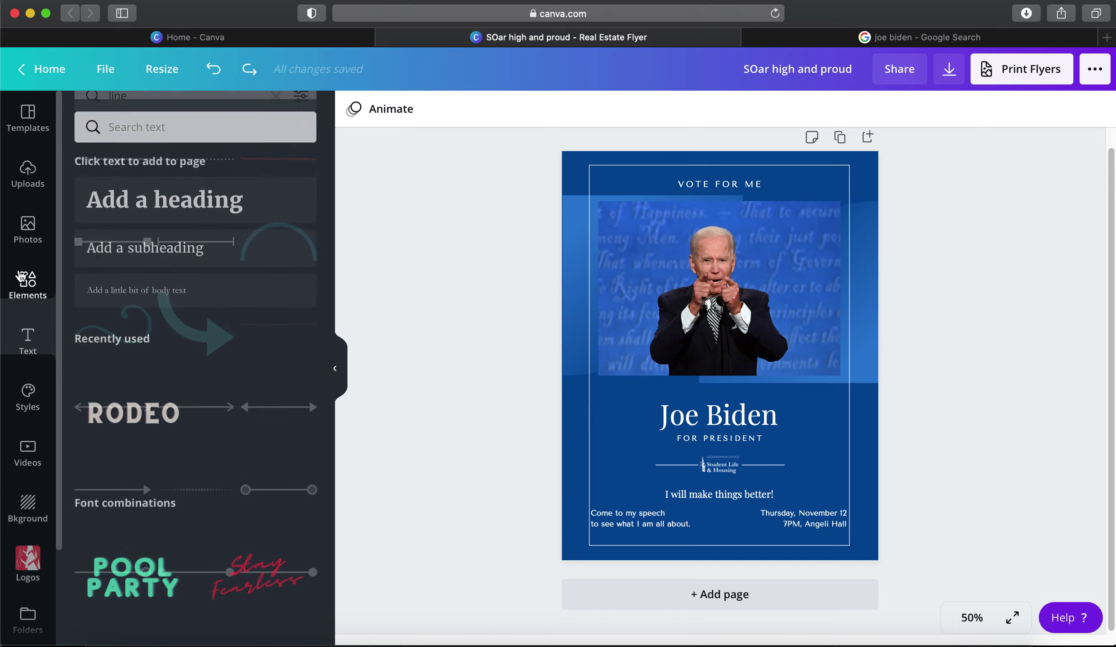
click(150, 115)
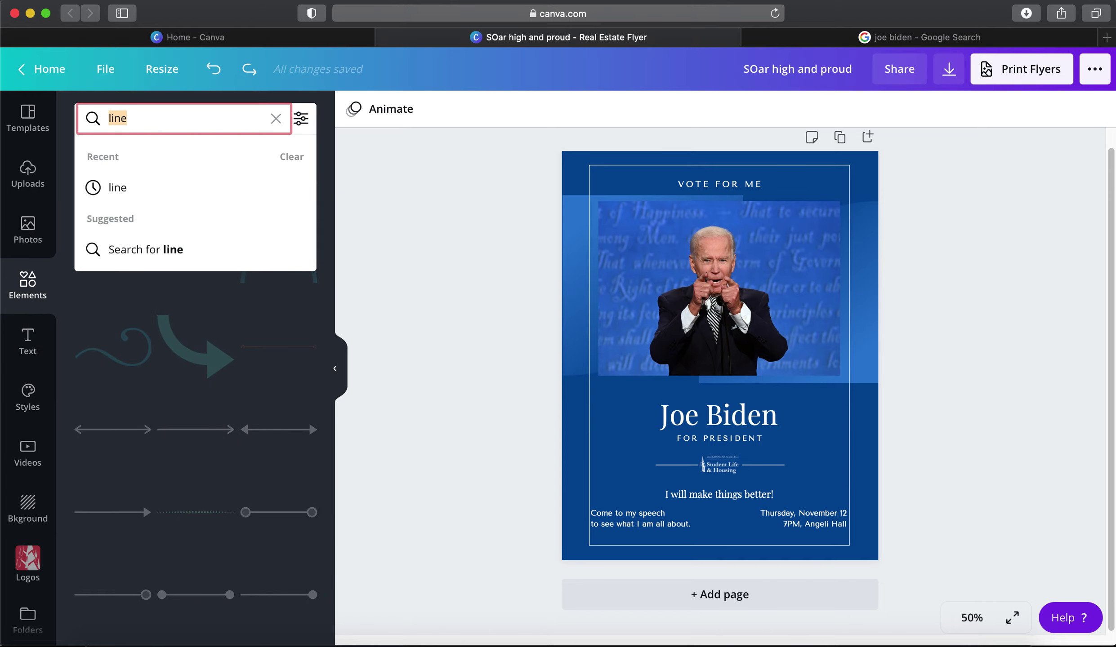
text(Intagram)
key(Return)
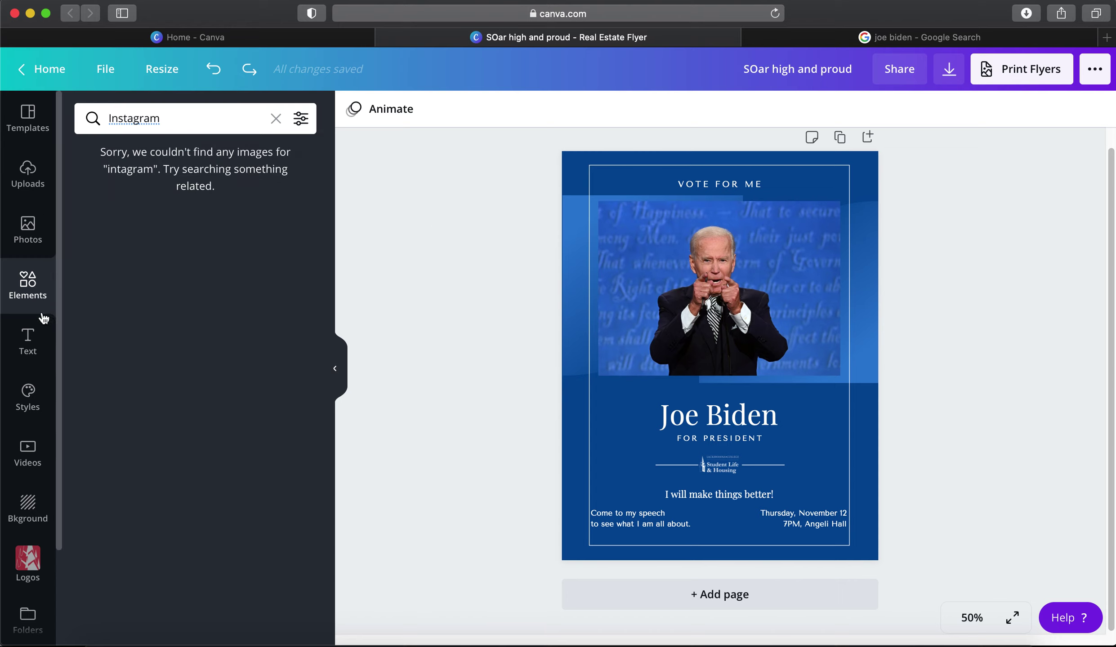
click(35, 355)
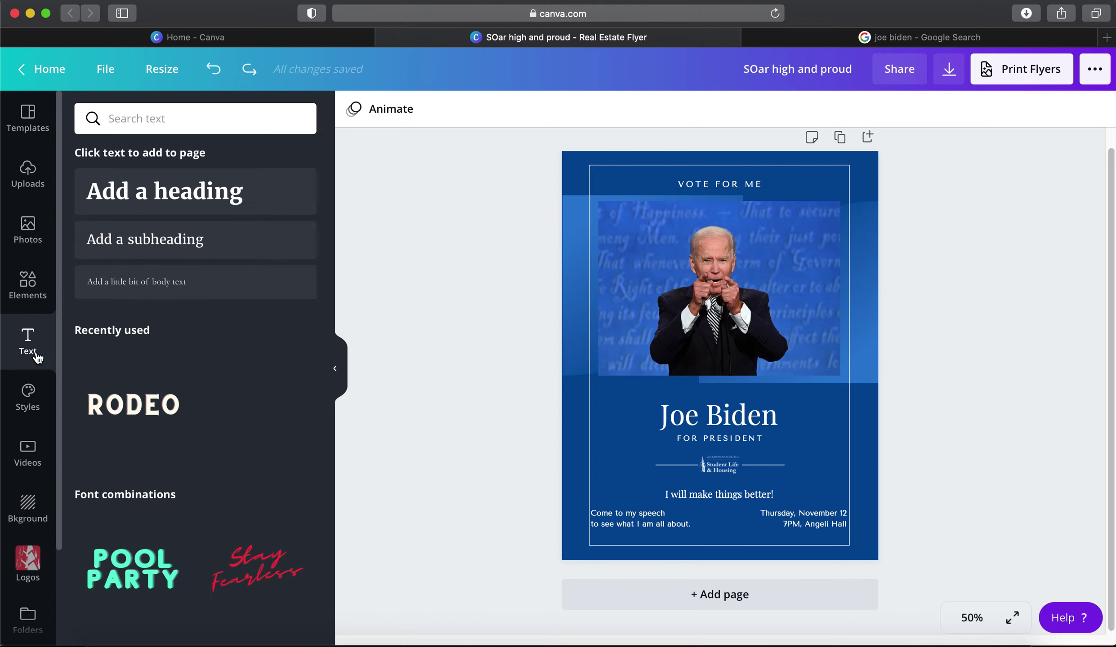
click(22, 298)
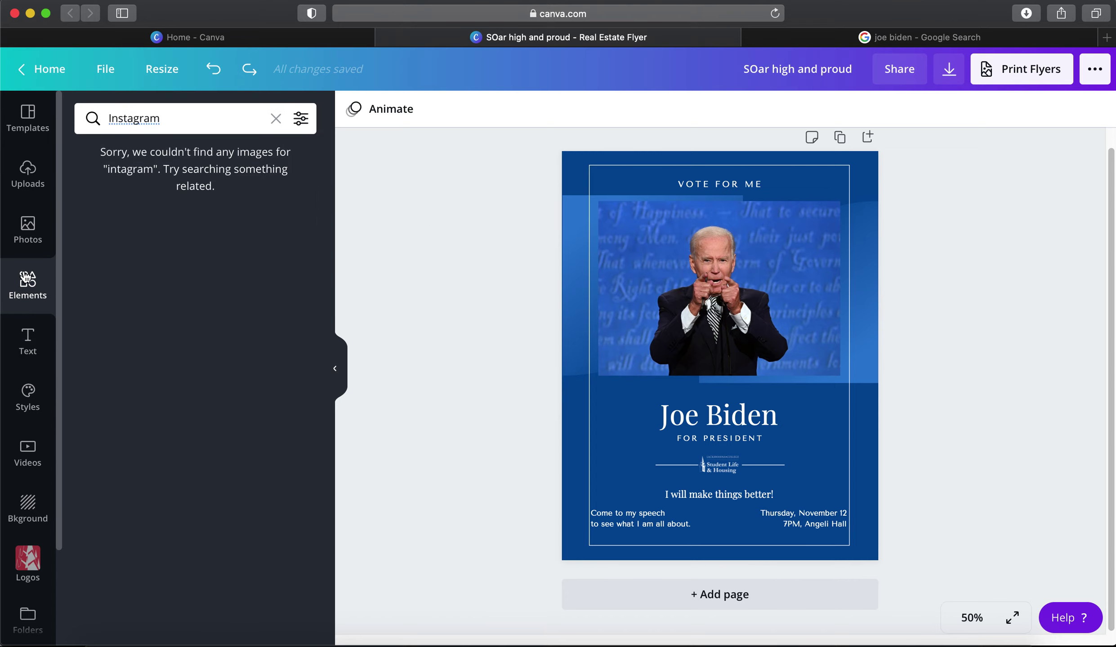
Search the graphic elements for "facebook" icons
click(214, 115)
text(faev)
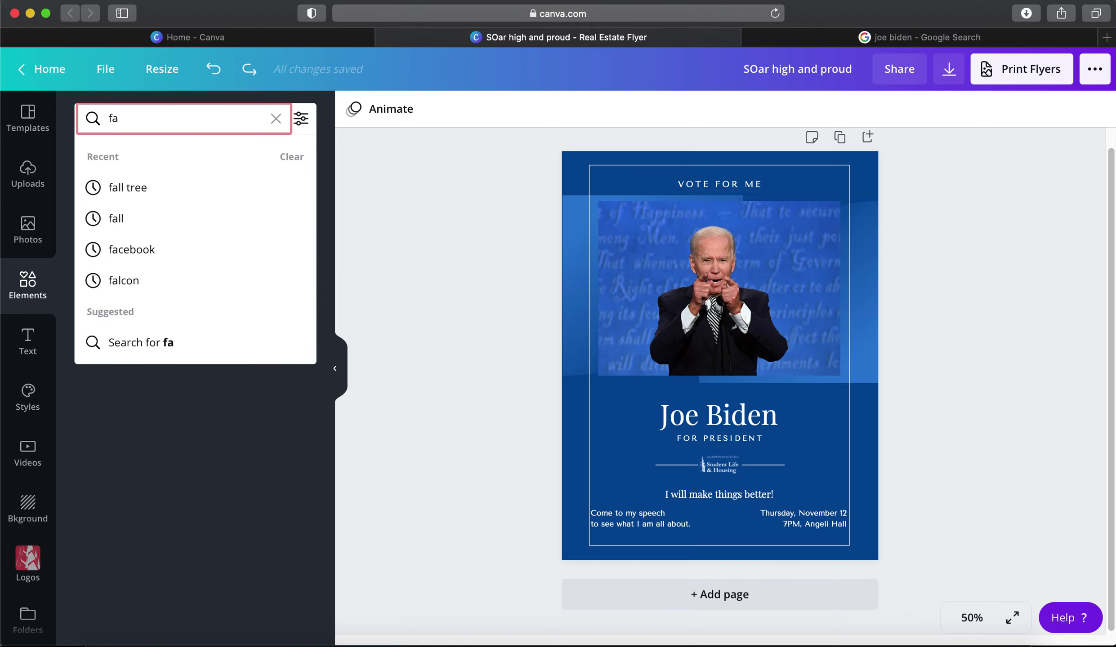
key(BackSpace)
key(BackSpace)
text(cebook)
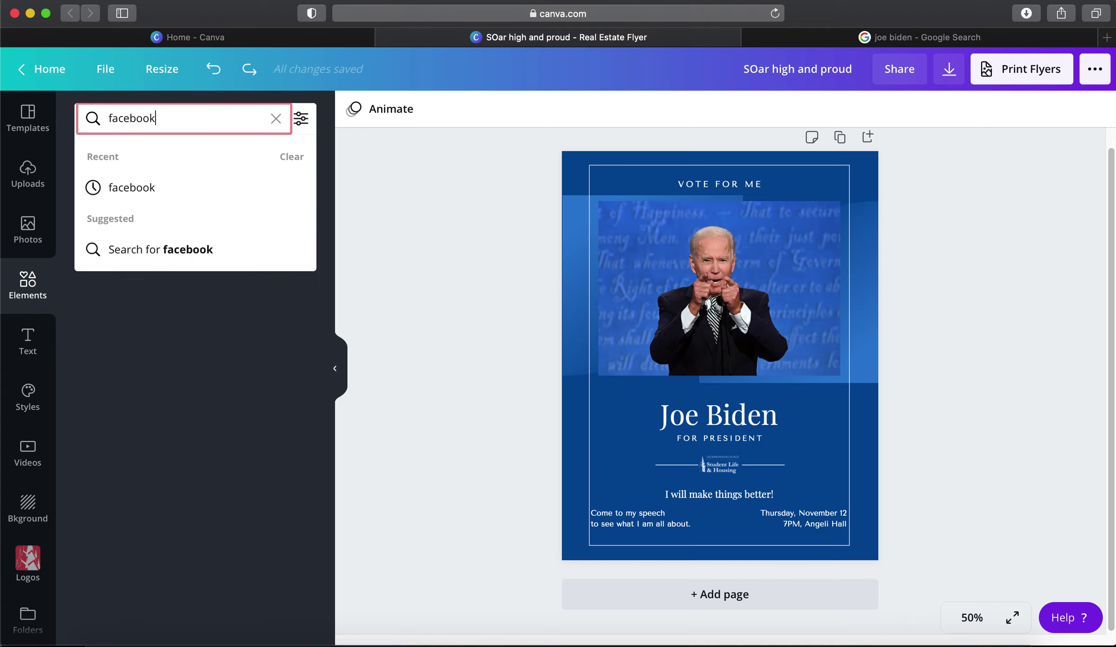
key(Return)
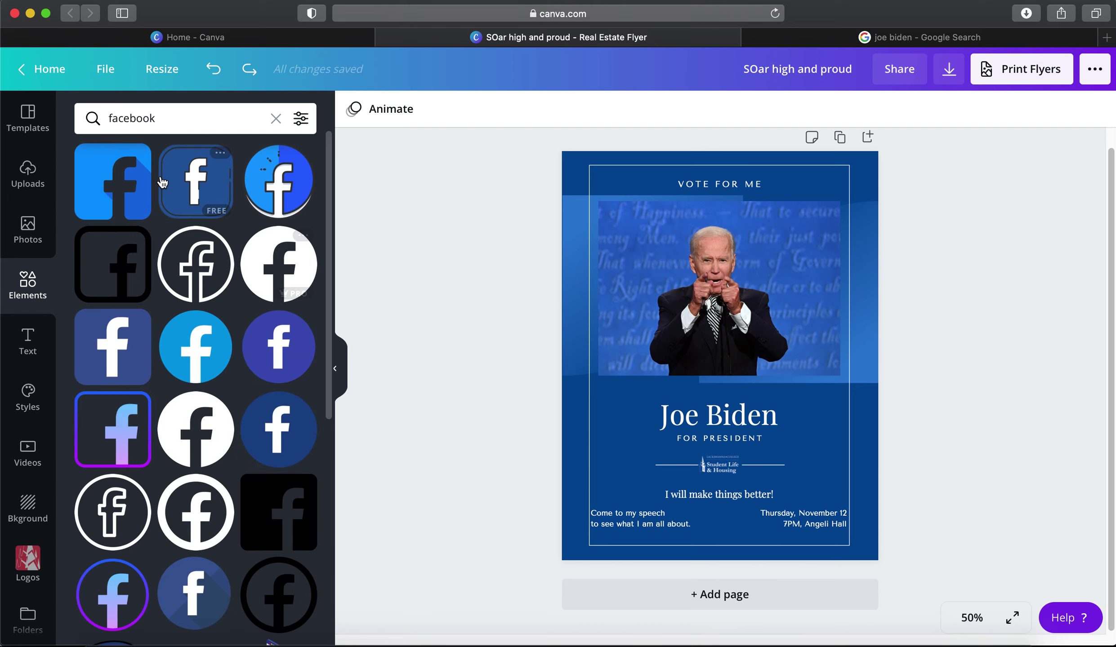
Add the circular Facebook icon to the flyer, shrink it and place it just below the photo's left corner
click(200, 502)
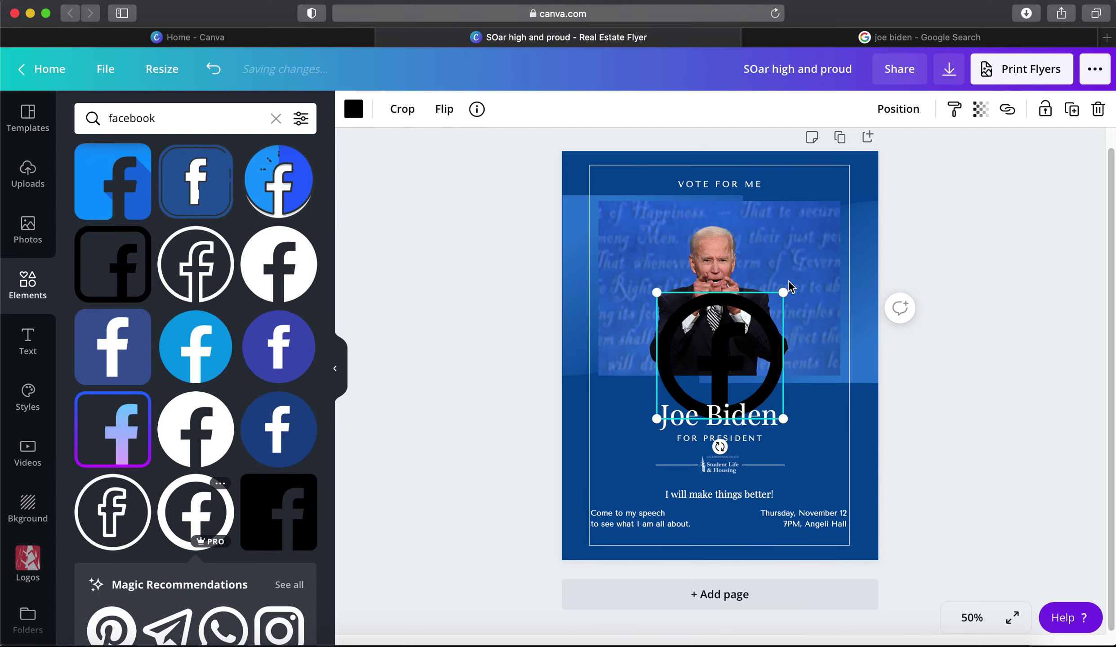
drag(707, 409, 607, 443)
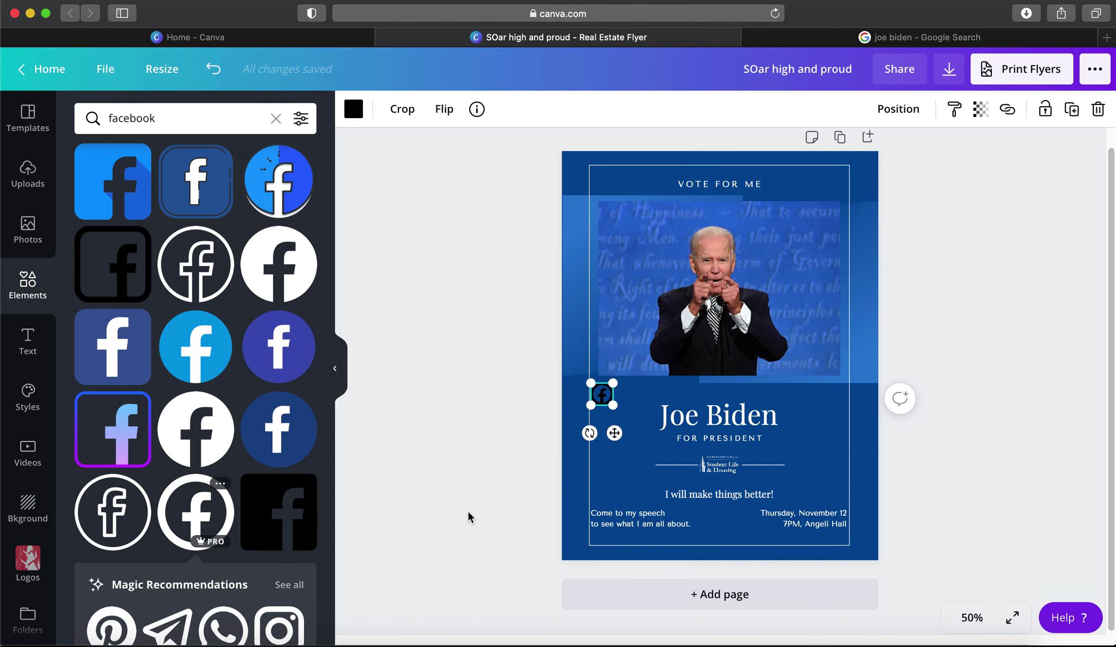
click(446, 517)
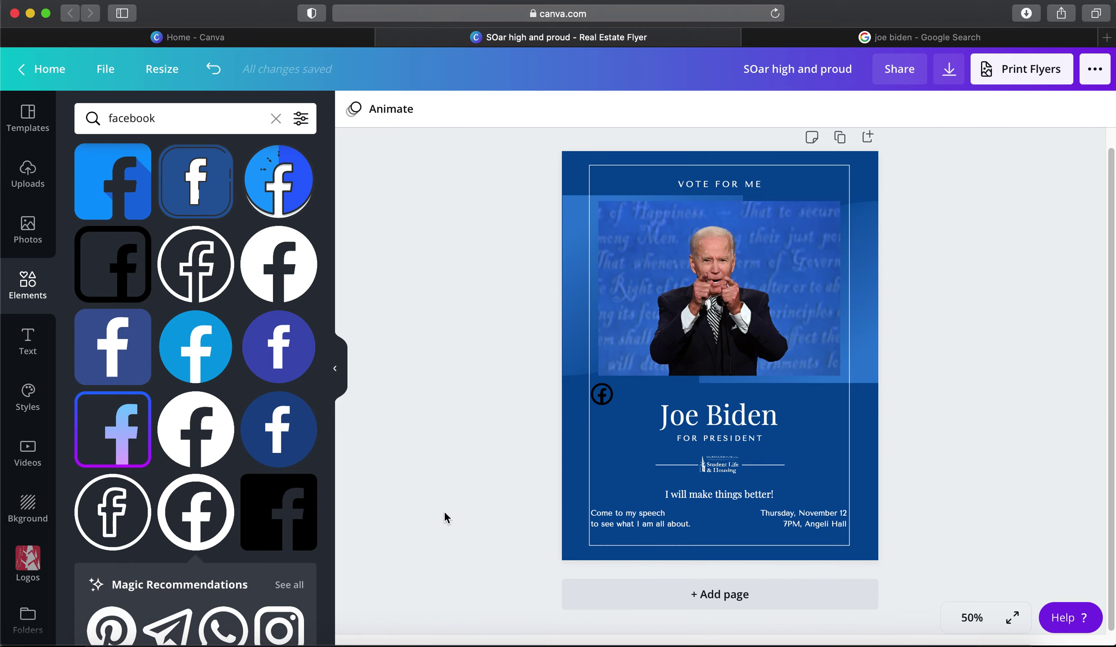
Recolor the small Facebook icon white using the Main College Colors palette
click(601, 394)
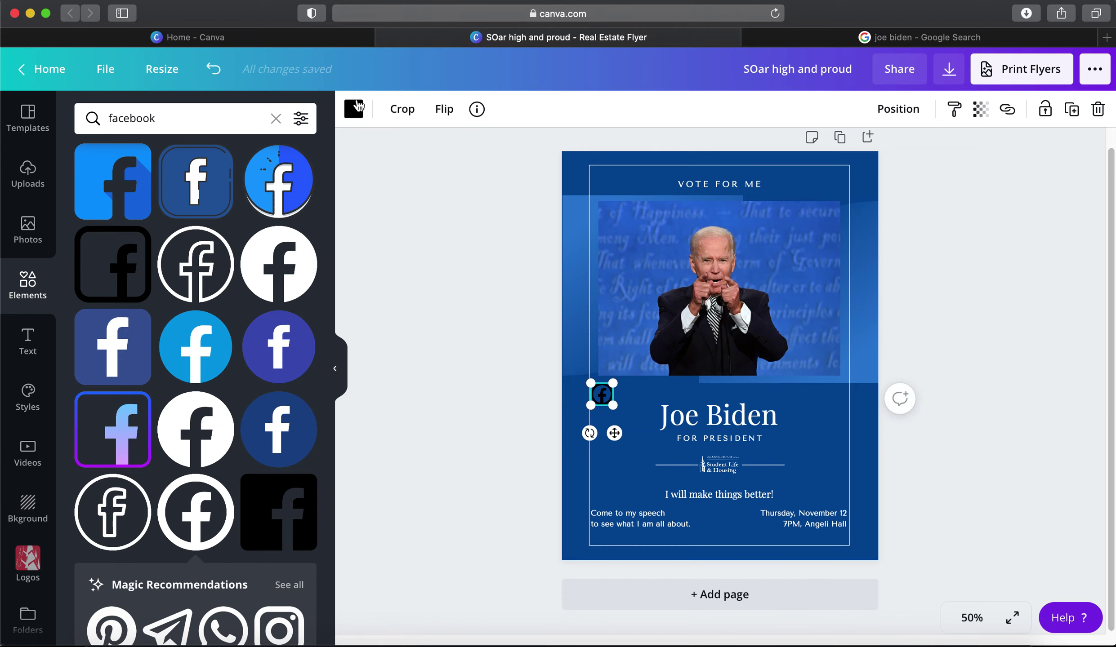
click(355, 108)
click(135, 347)
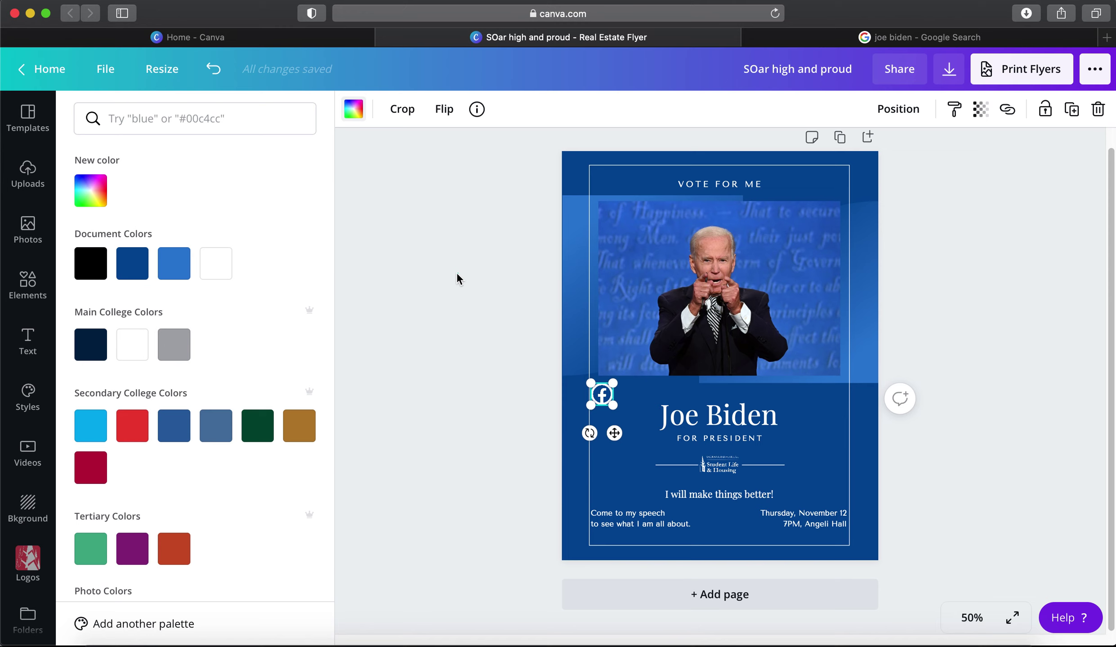
key(Escape)
key(Escape)
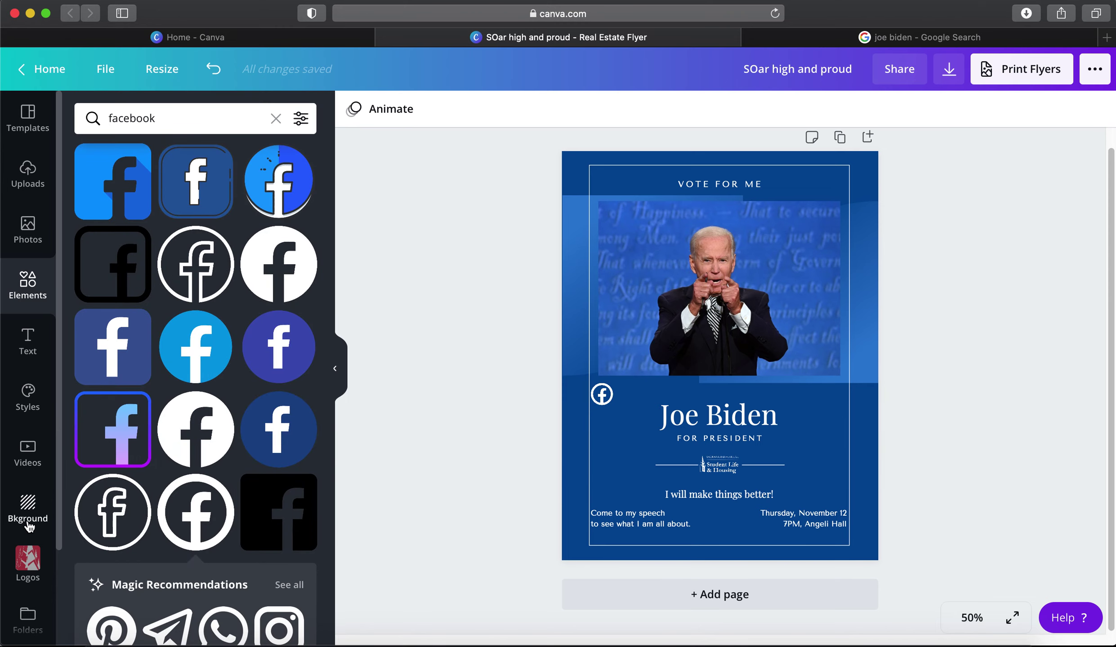
Add a body text box reading "/LCStudentLife" and place it directly beside the Facebook icon
click(27, 357)
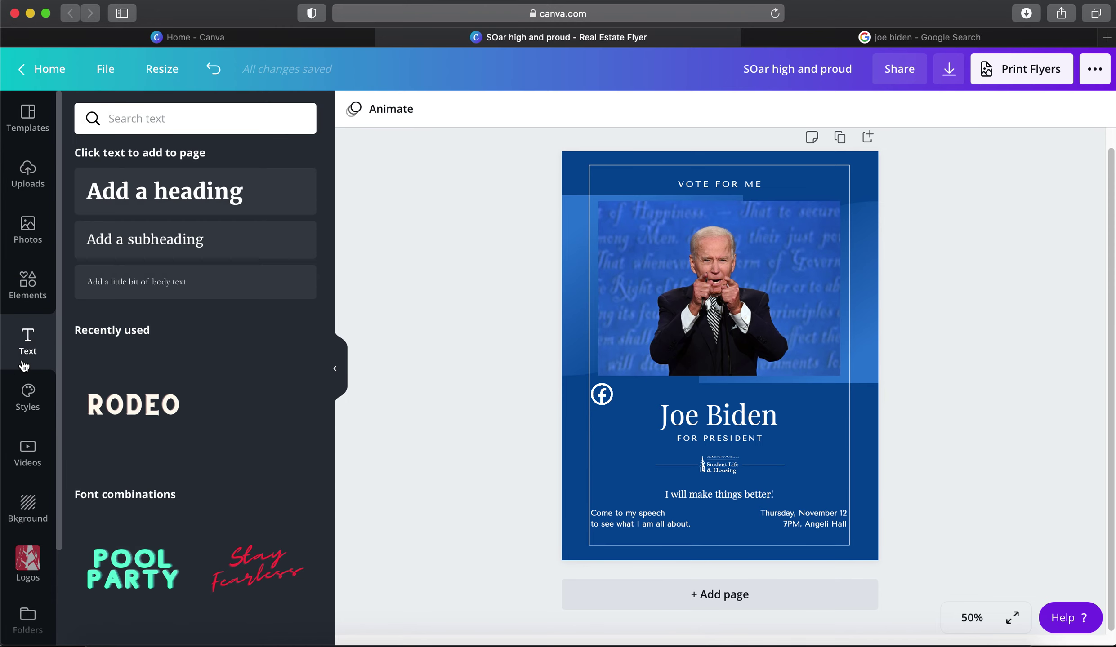
click(138, 286)
drag(731, 388, 666, 429)
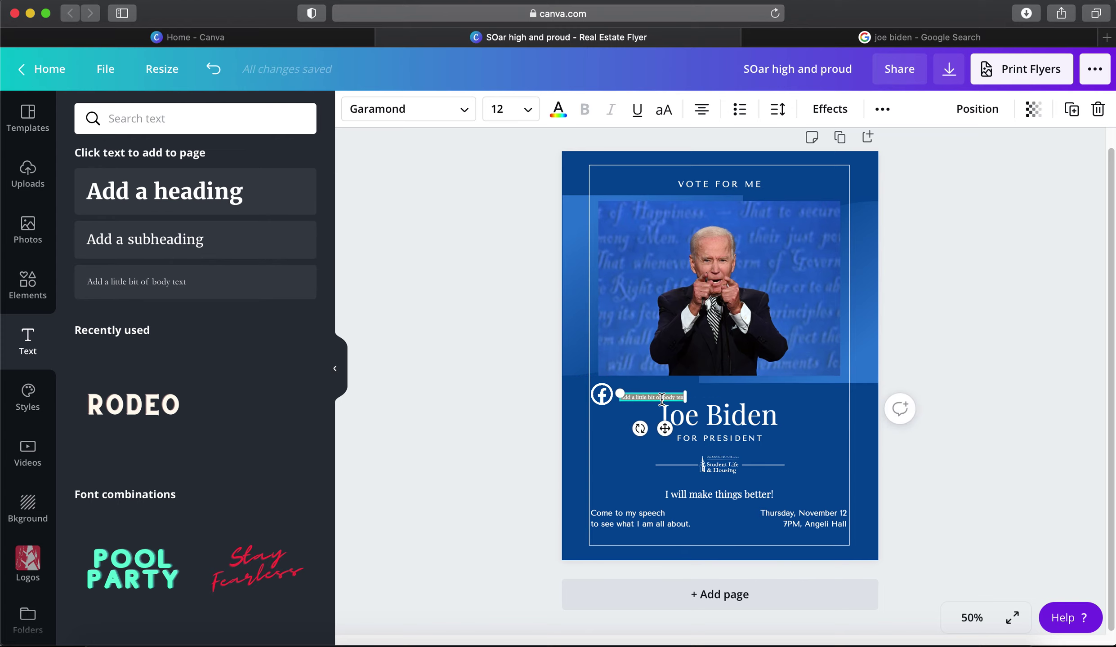
key(BackSpace)
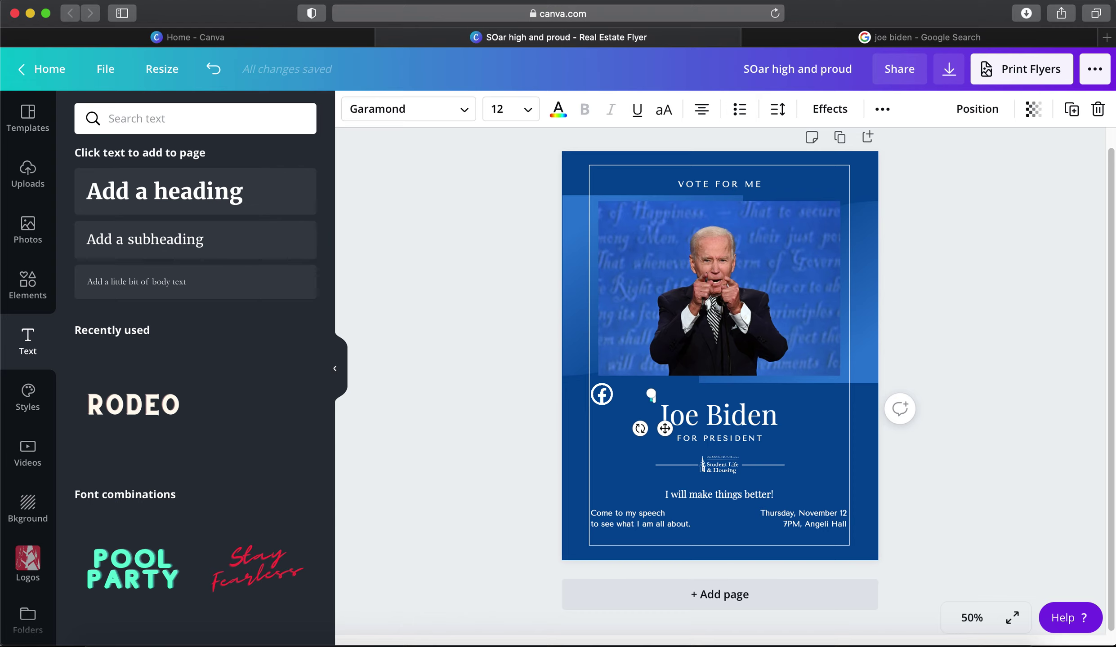
text(LCStudentLi)
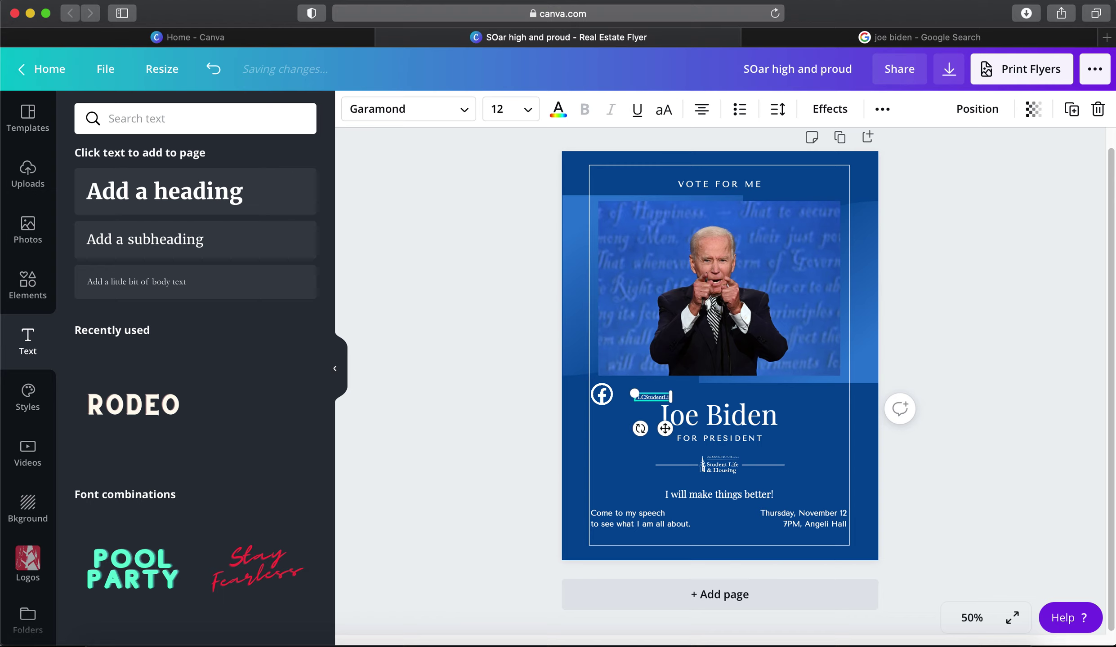
text(fe)
drag(662, 425, 647, 424)
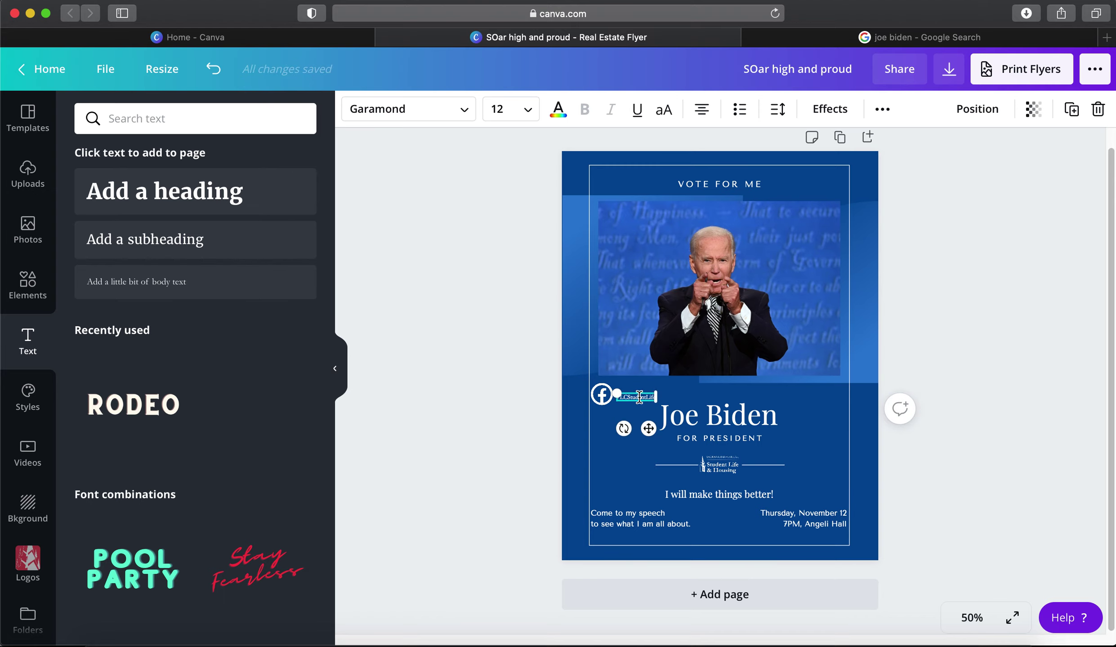
Set the "/LCStudentLife" text to the Tenor Sans font and nudge it slightly lower beside the icon
click(452, 118)
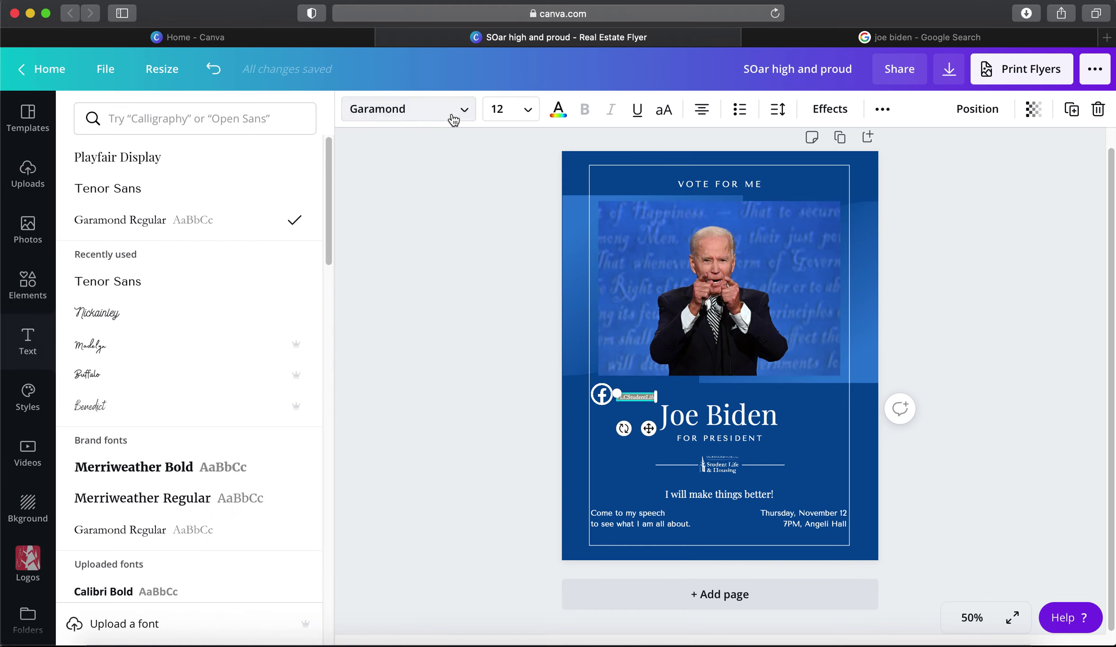
click(158, 199)
click(410, 318)
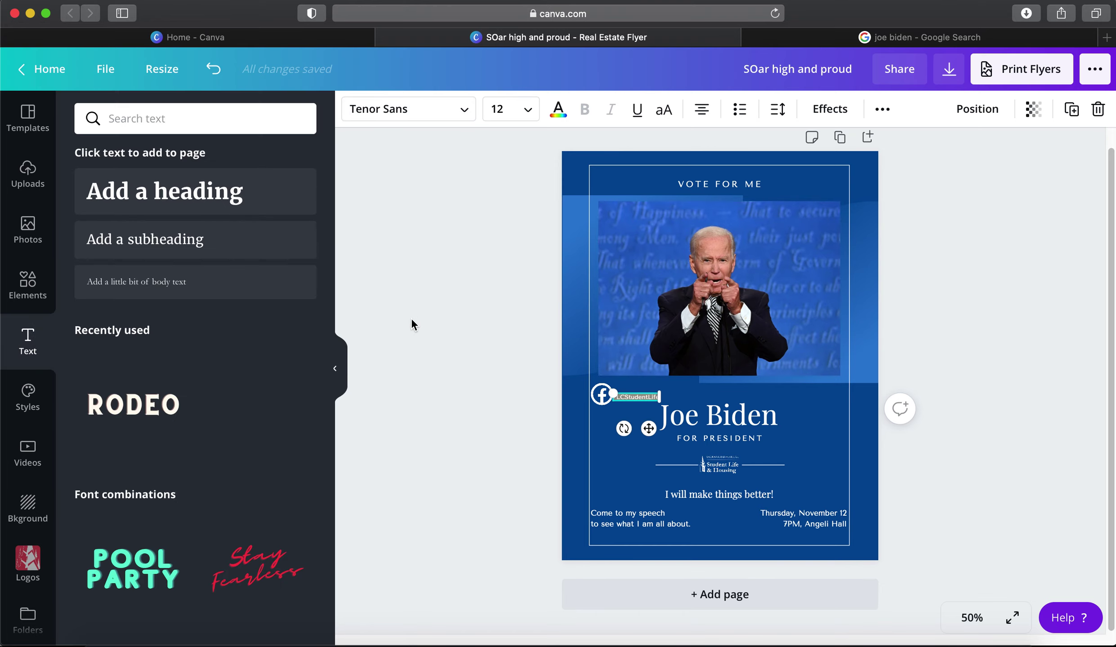
click(411, 318)
double_click(637, 394)
drag(637, 393, 637, 396)
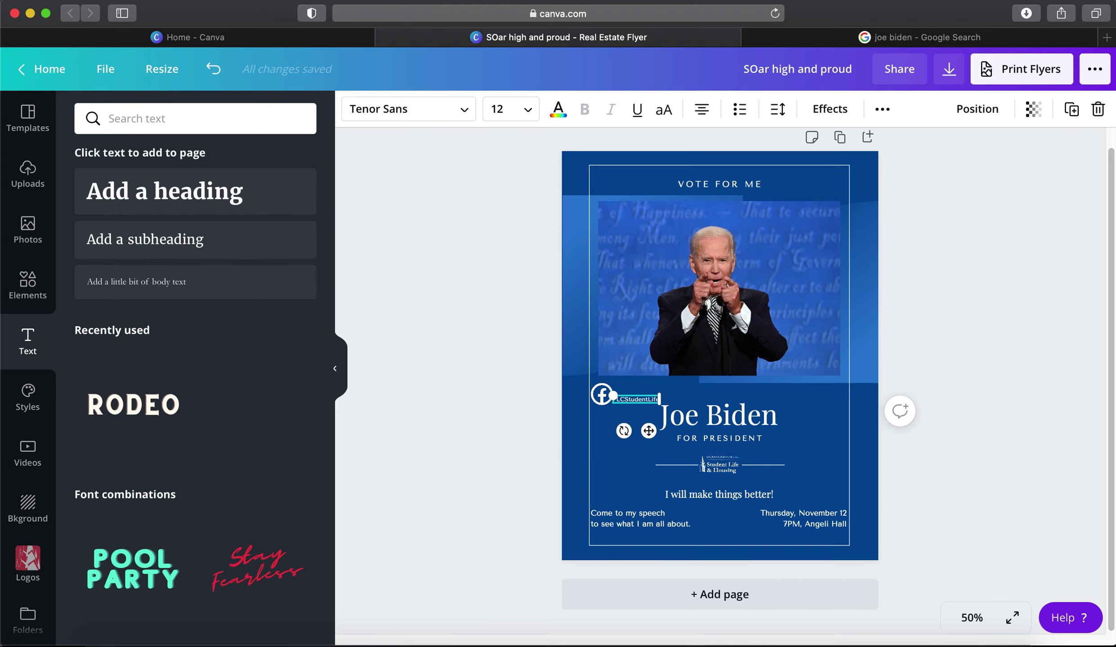
click(477, 412)
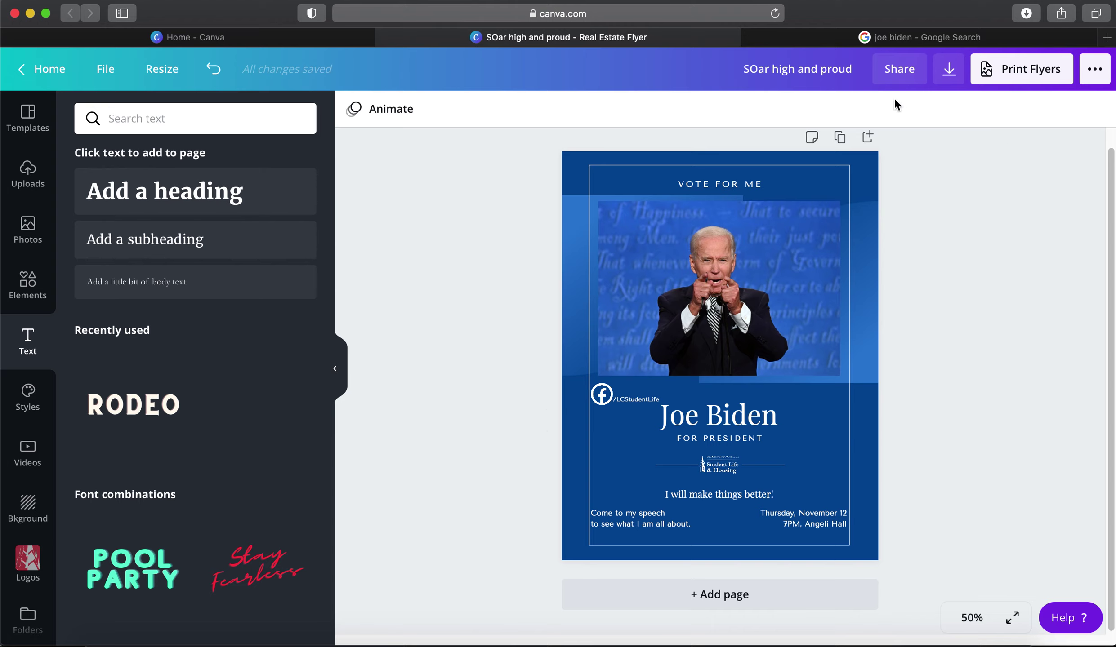
Rename the design as "SGA Demo for Canva"
click(831, 79)
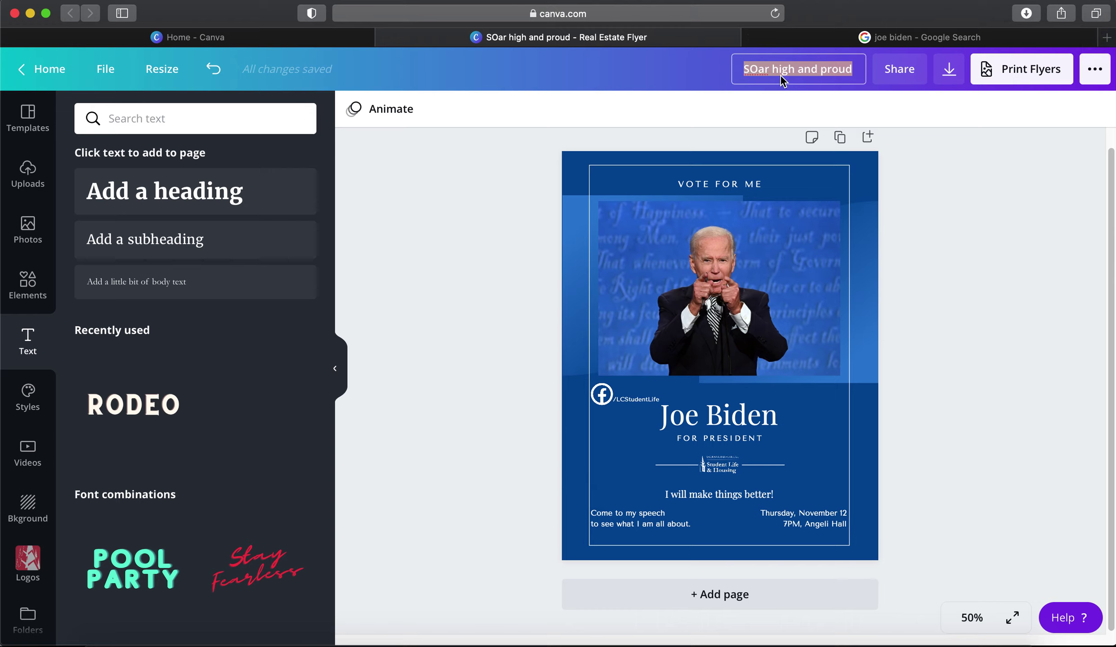
text(SGA Demo for)
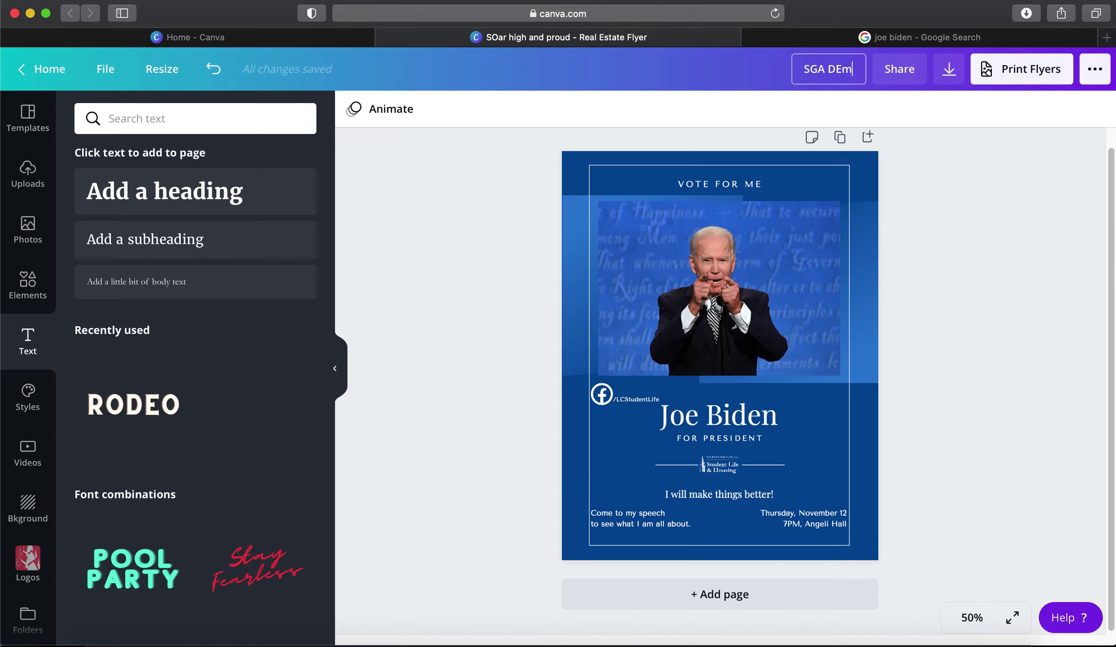
text( Canva)
click(1032, 207)
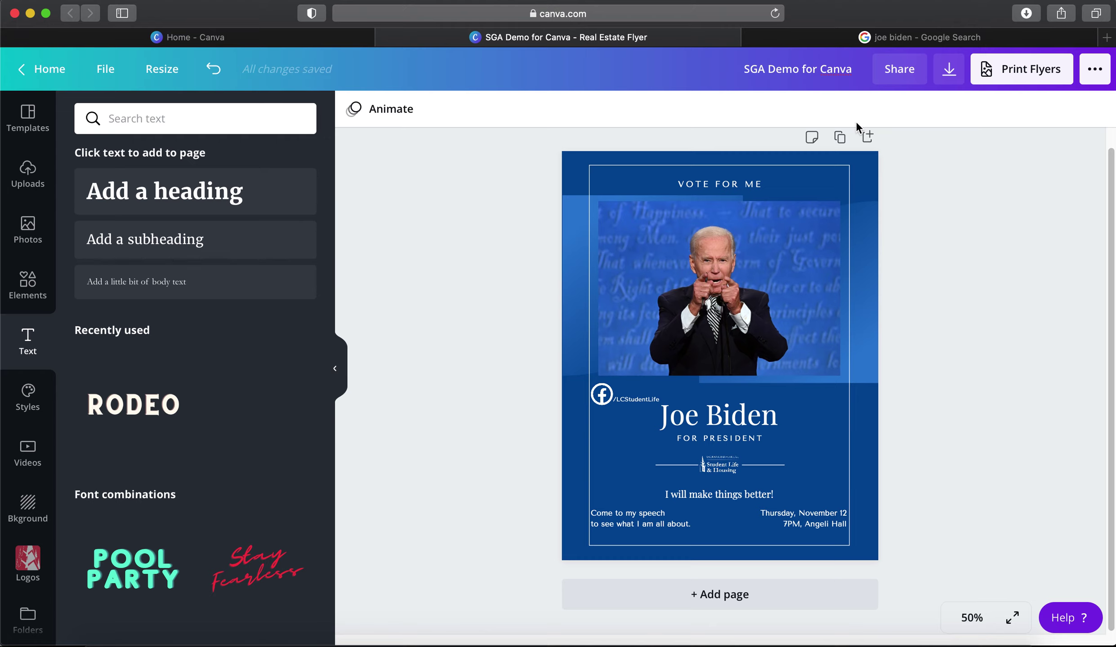
Review the options for sharing the design with others, and close them without sharing
click(899, 72)
click(1009, 234)
click(912, 74)
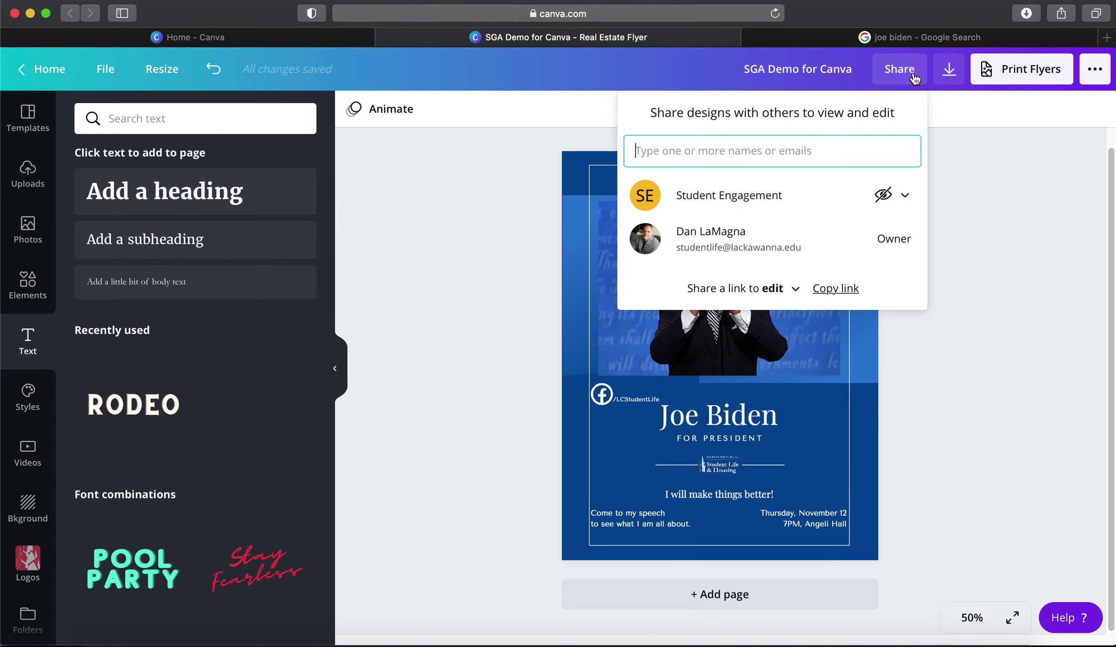
click(979, 201)
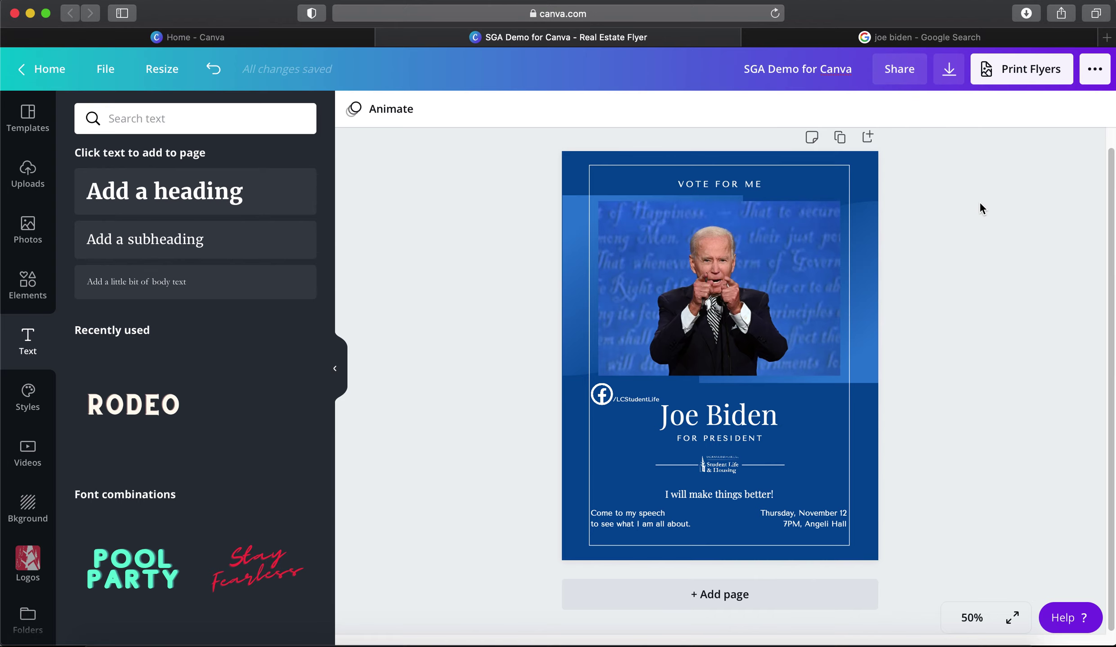
Review the file types available for downloading the flyer, and close the download options without downloading
click(950, 71)
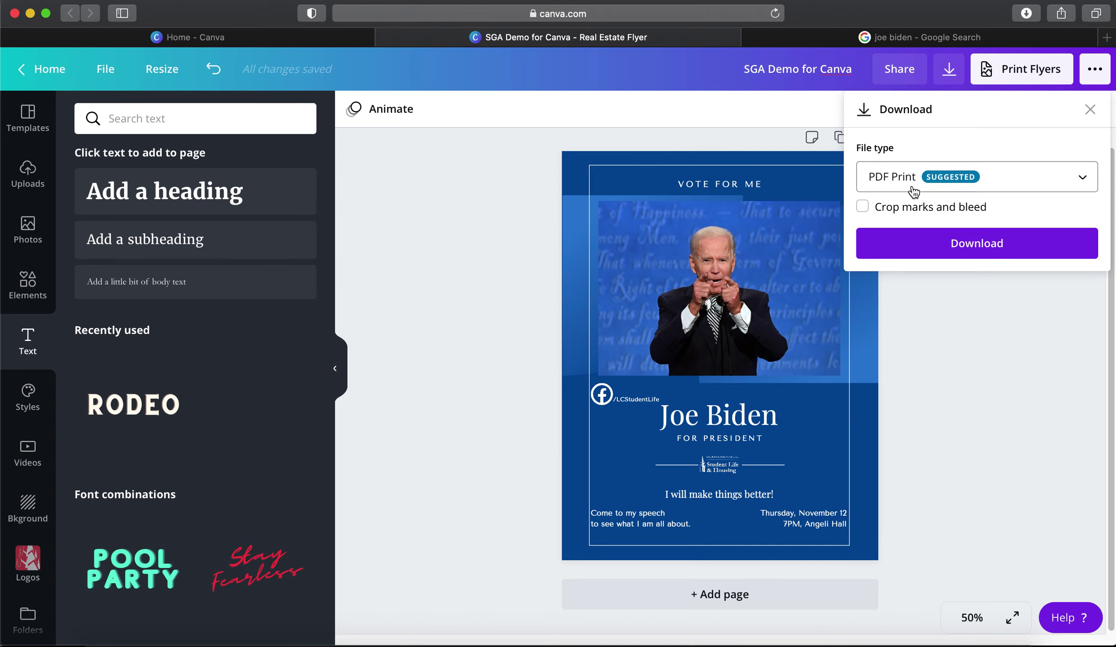
click(913, 191)
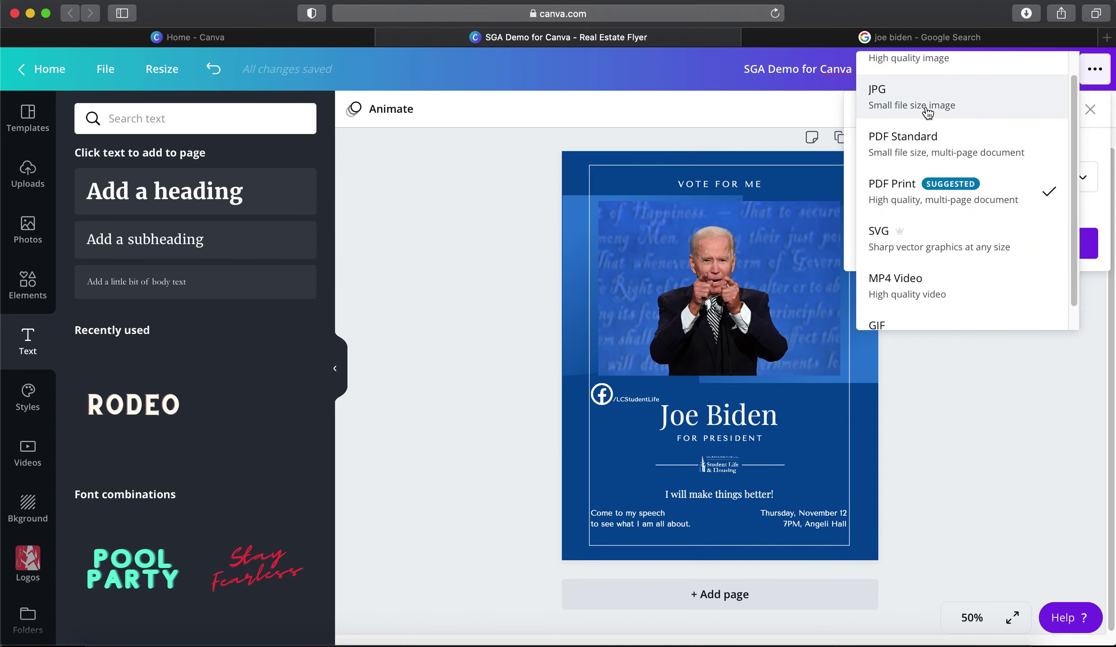
scroll(926, 110, up, 1)
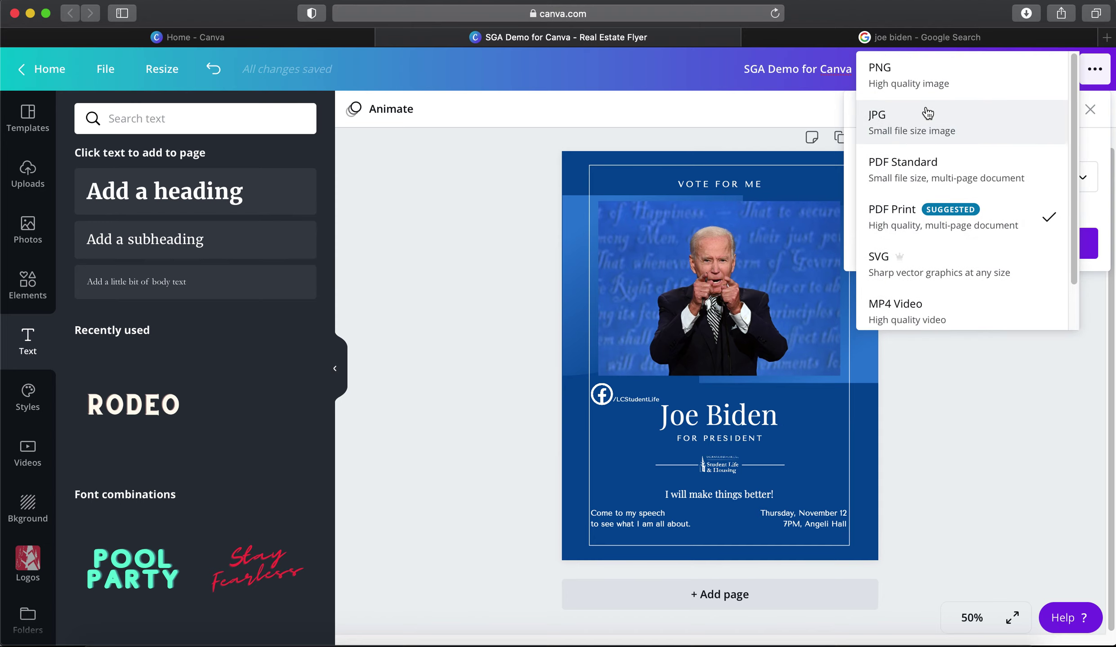
click(1037, 443)
click(999, 321)
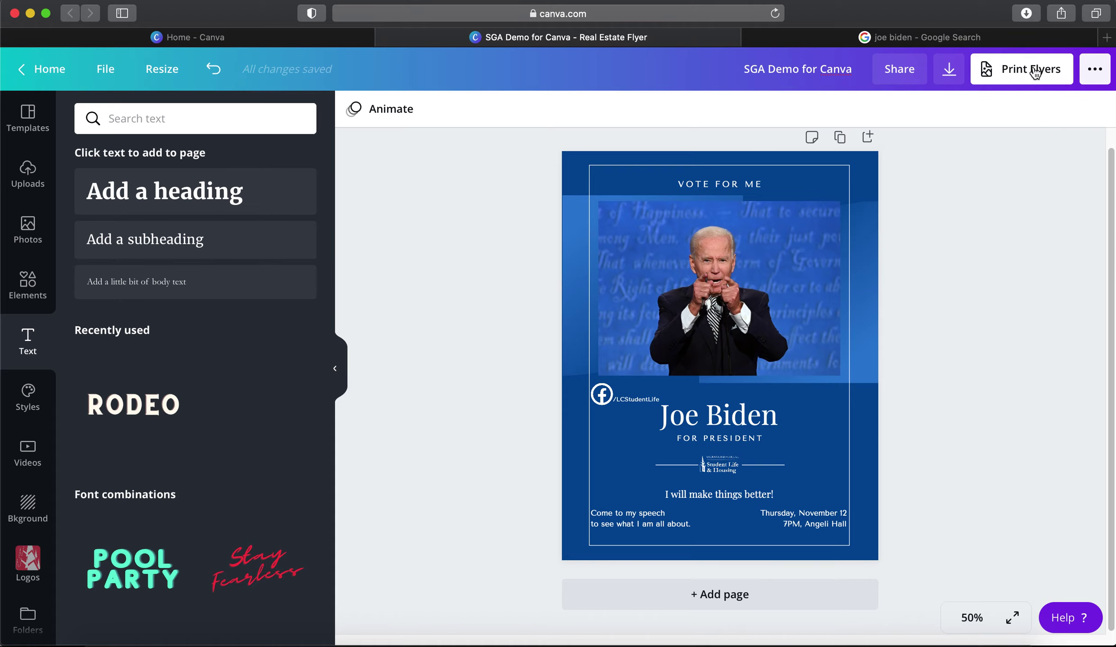
Examine the flyer print-order options, including the available paper finishes, and close the order without continuing
click(1022, 79)
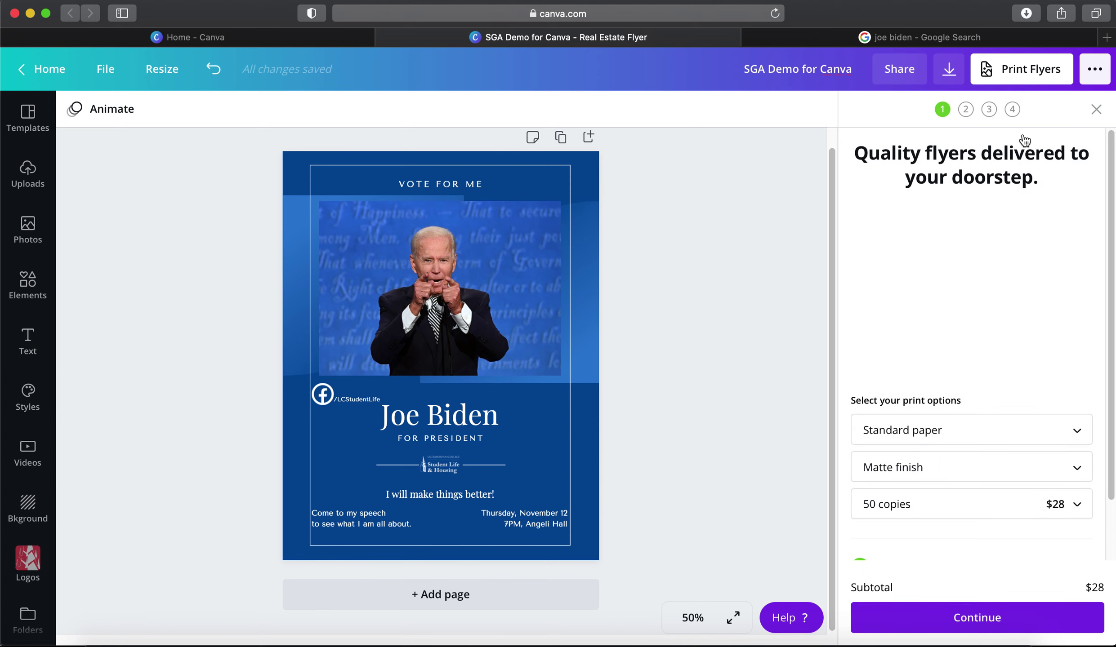
scroll(982, 558, down, 3)
scroll(982, 552, up, 3)
scroll(981, 552, down, 3)
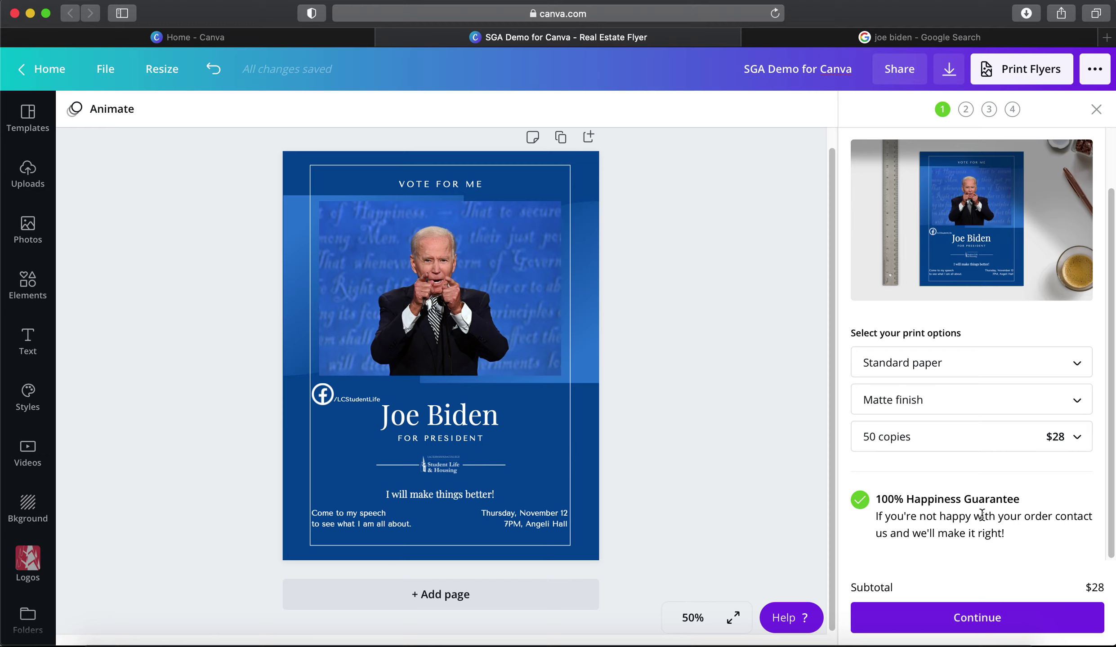
click(973, 398)
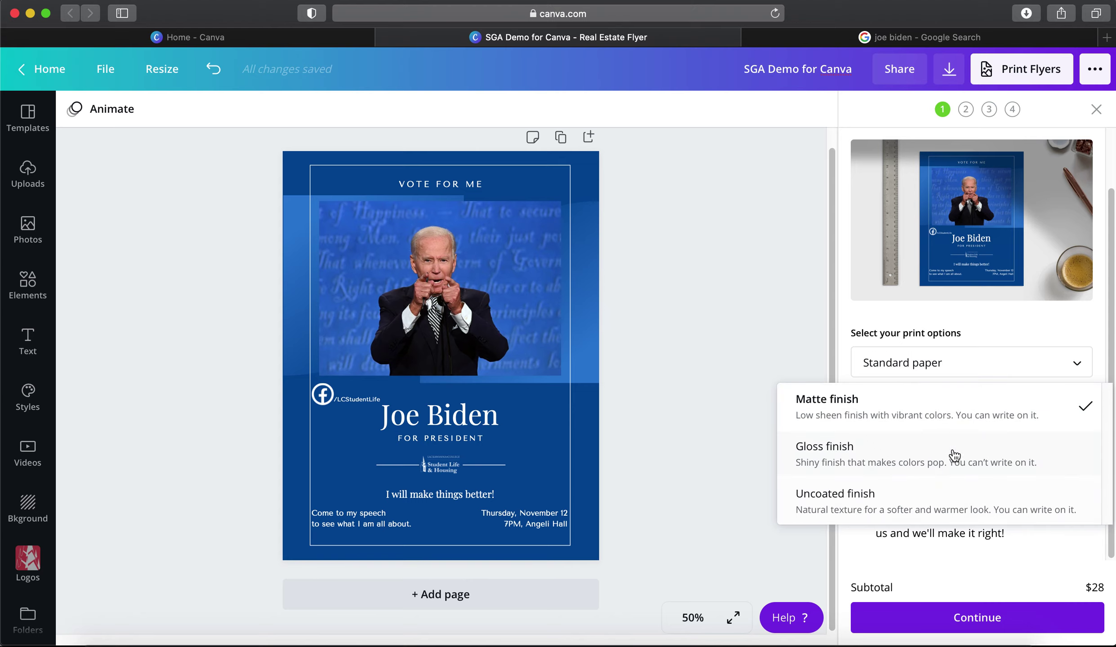
click(955, 563)
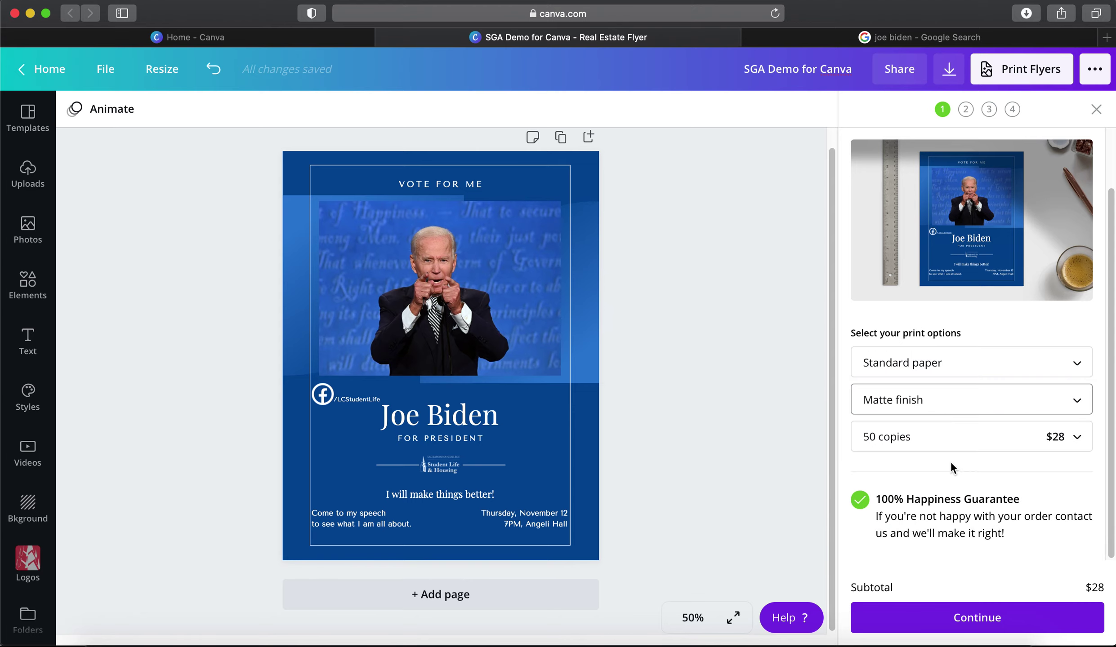
click(1096, 110)
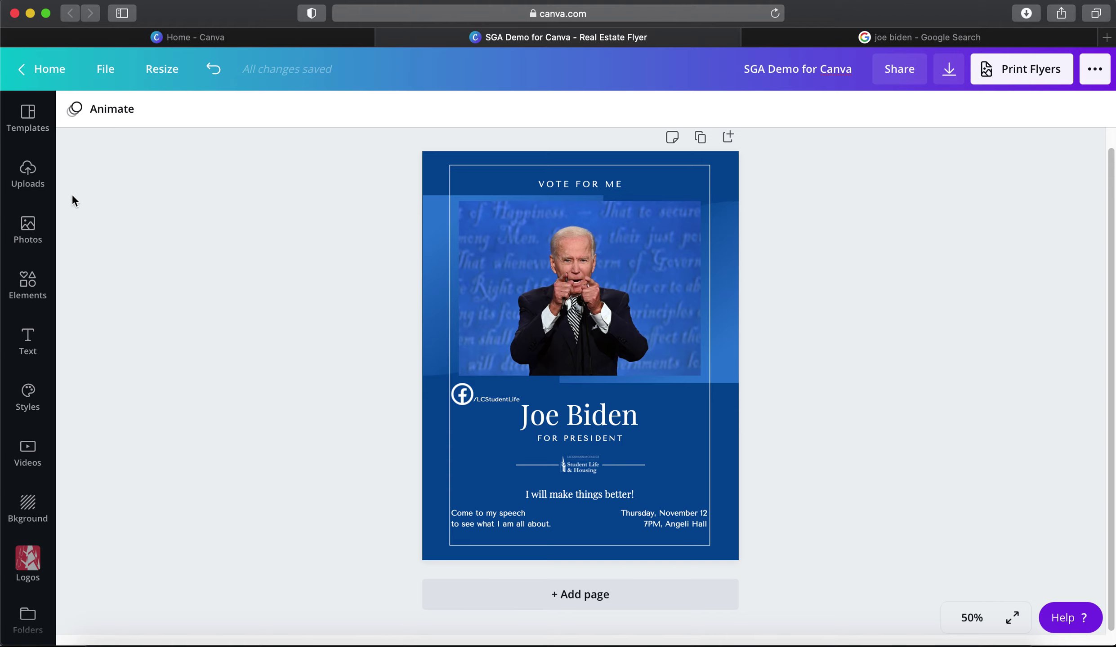
Look through the photos, Facebook elements and election templates, and clear the template search to browse the general flyer templates
click(40, 239)
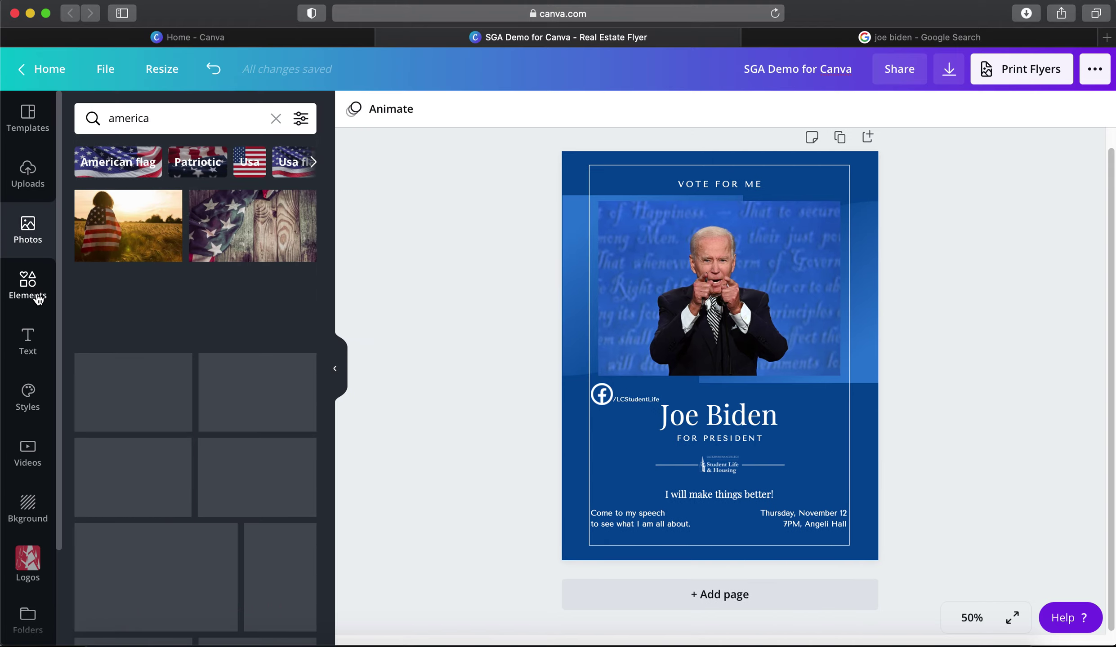
click(39, 299)
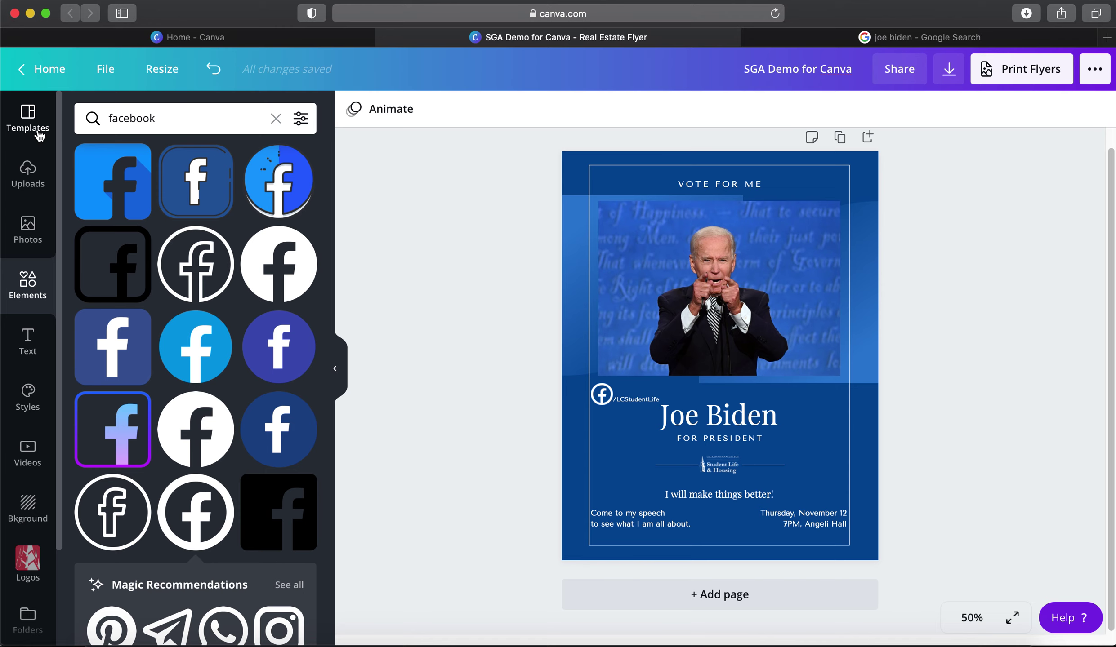
click(40, 134)
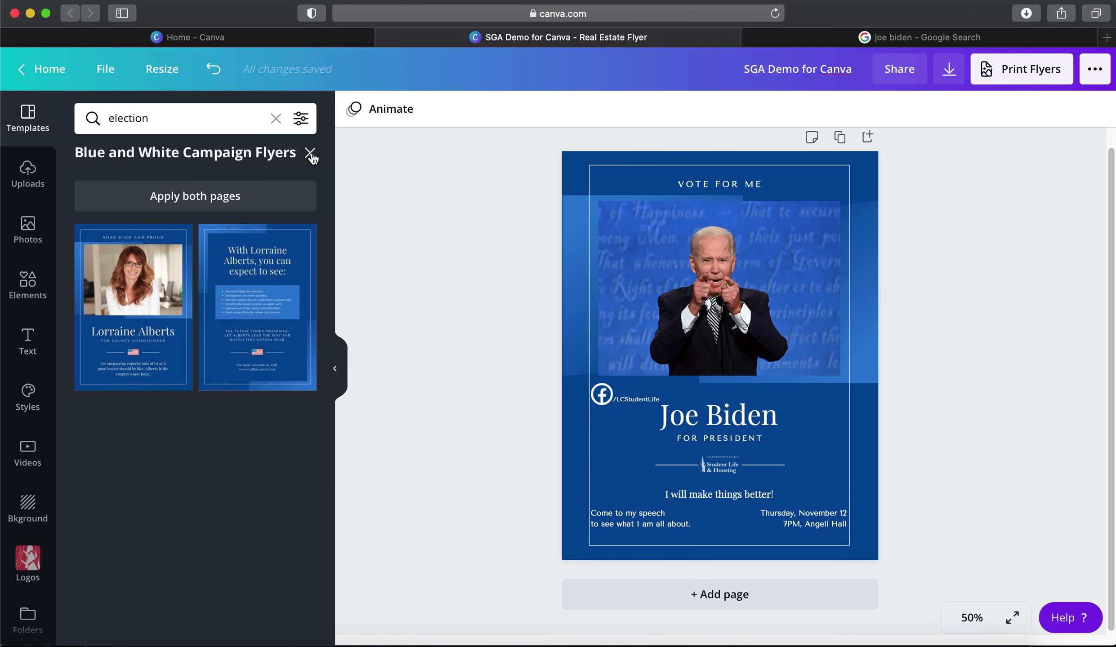
click(309, 153)
scroll(234, 371, down, 10)
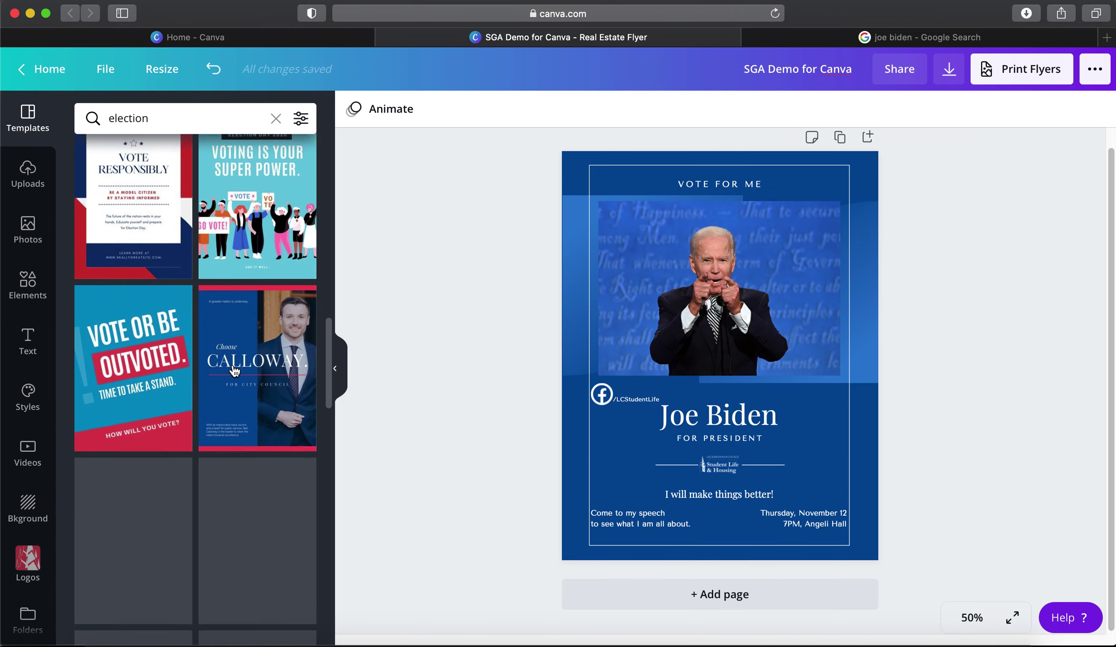
scroll(233, 370, down, 6)
scroll(233, 370, down, 2)
click(276, 117)
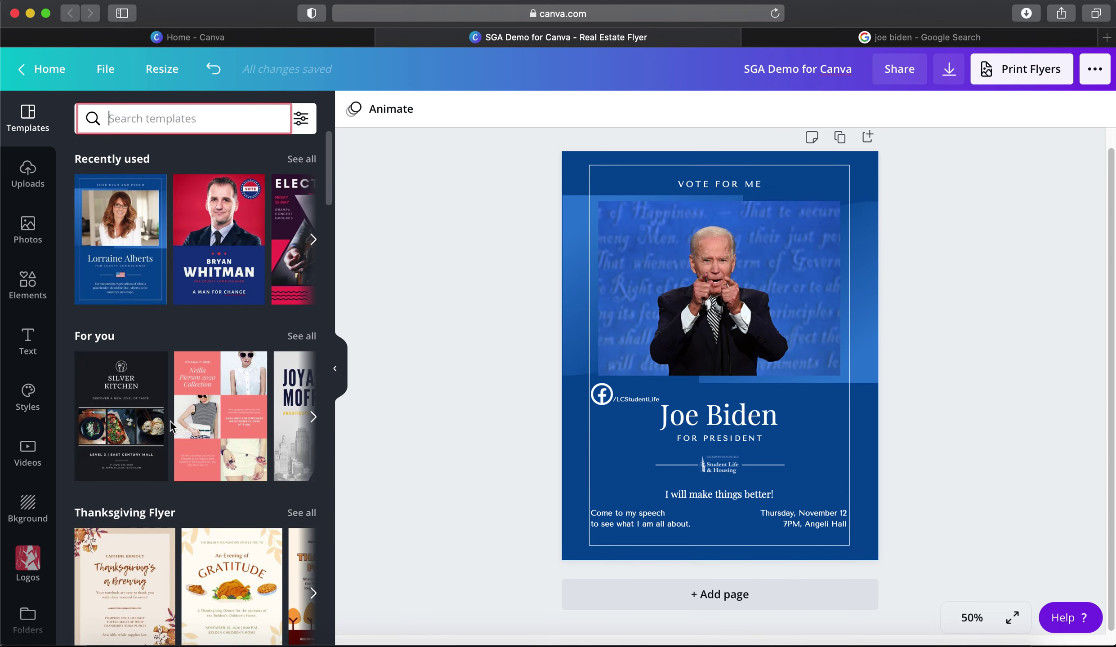
scroll(171, 426, down, 2)
scroll(145, 467, up, 2)
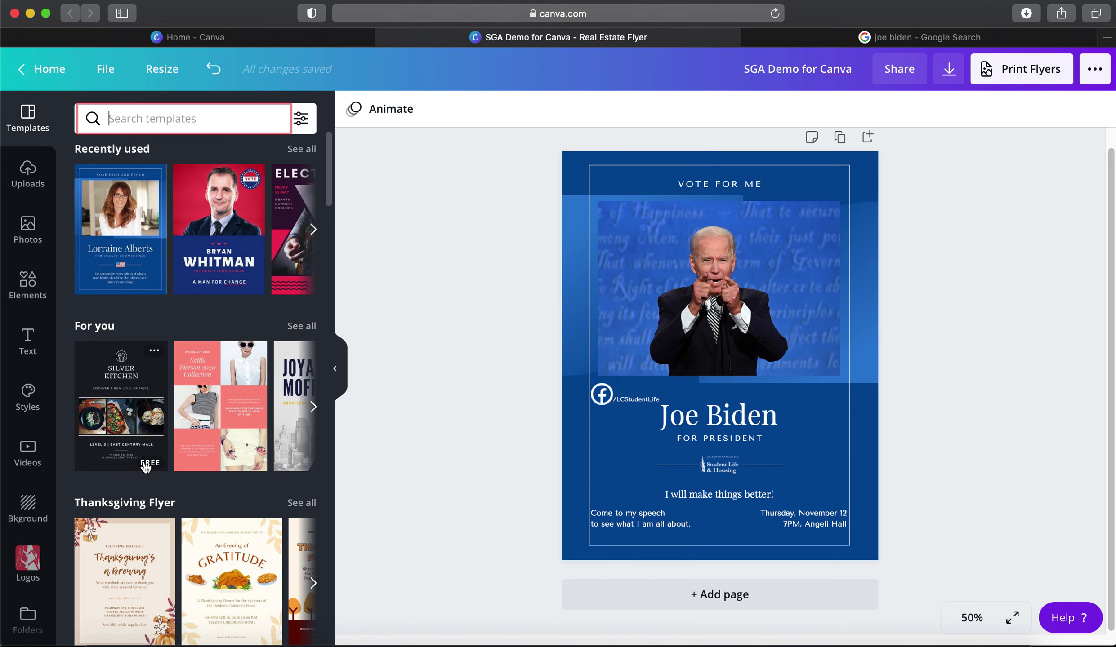
Look through the general flyer template categories, from election and COVID-19 to back-to-business and event flyers
scroll(146, 467, down, 10)
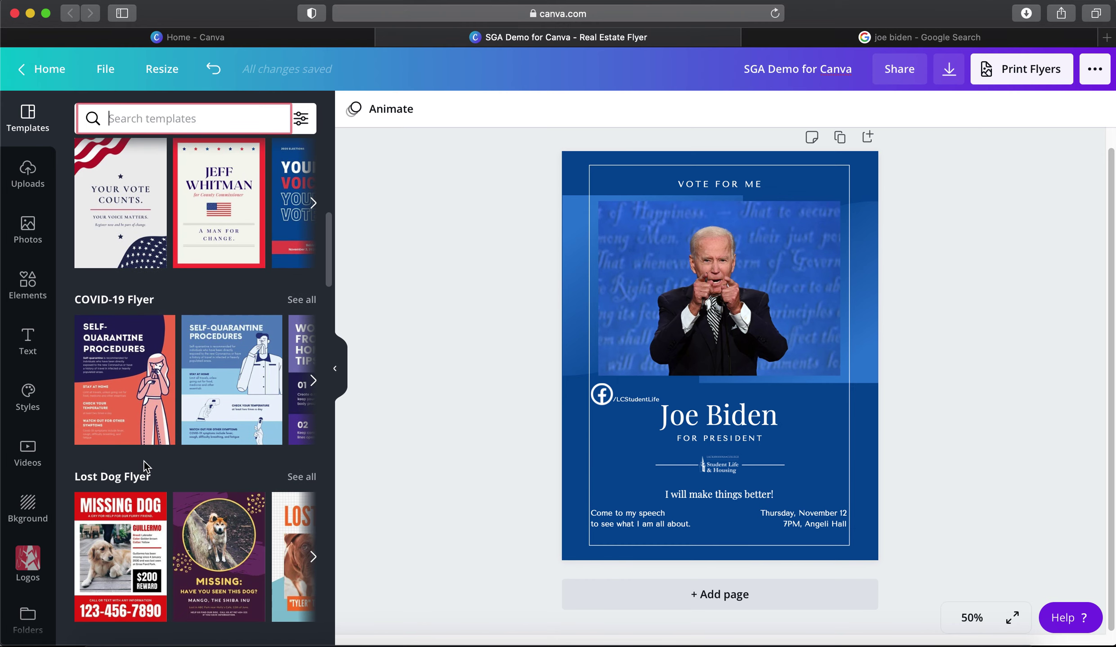
scroll(144, 462, down, 3)
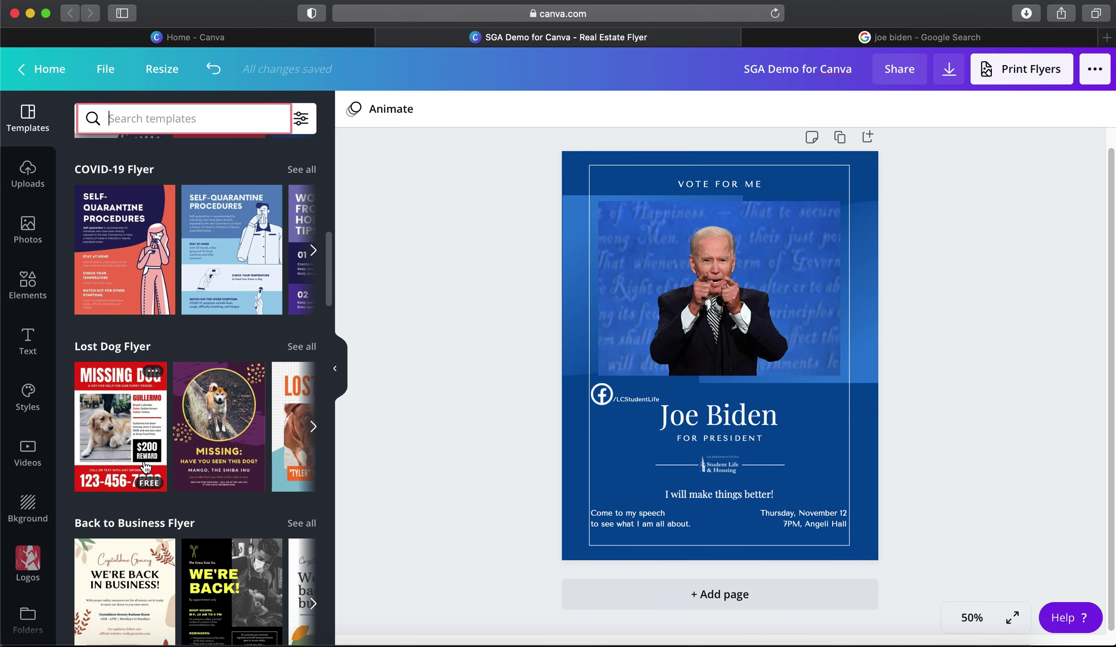
scroll(144, 467, down, 4)
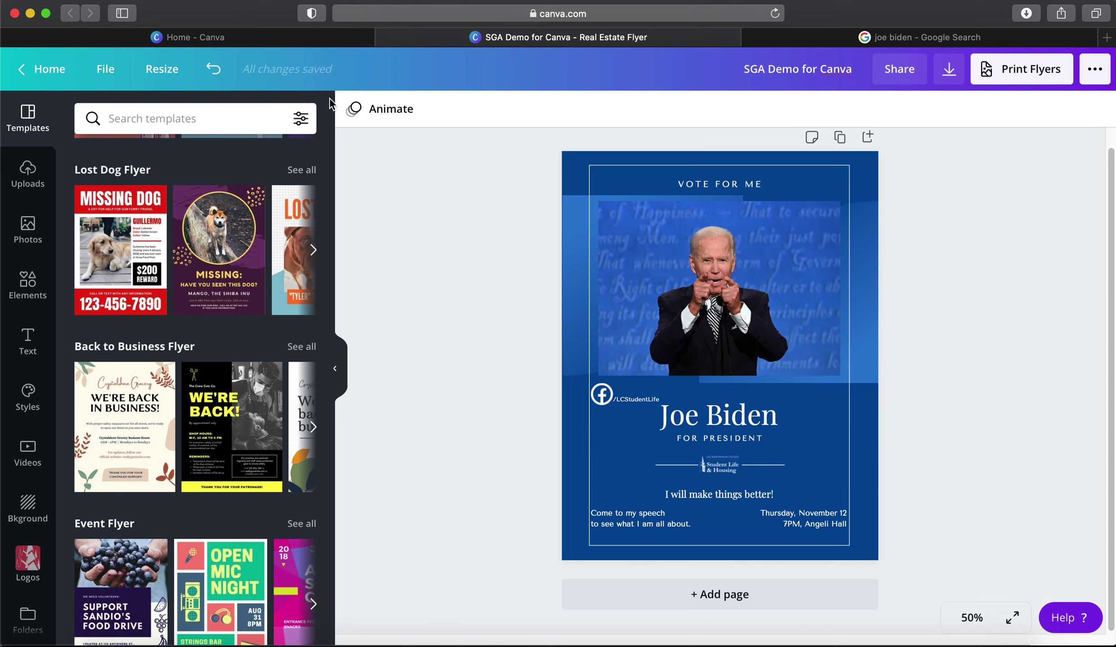
Close the SGA Demo for Canva design and review the list of all saved designs
click(385, 38)
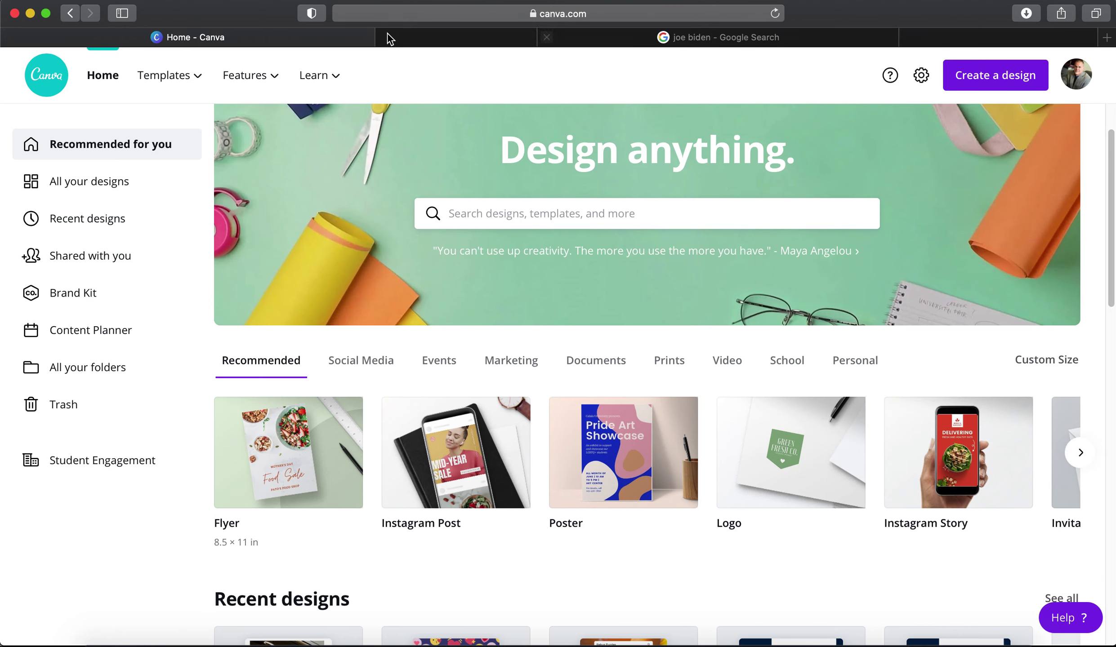
click(66, 189)
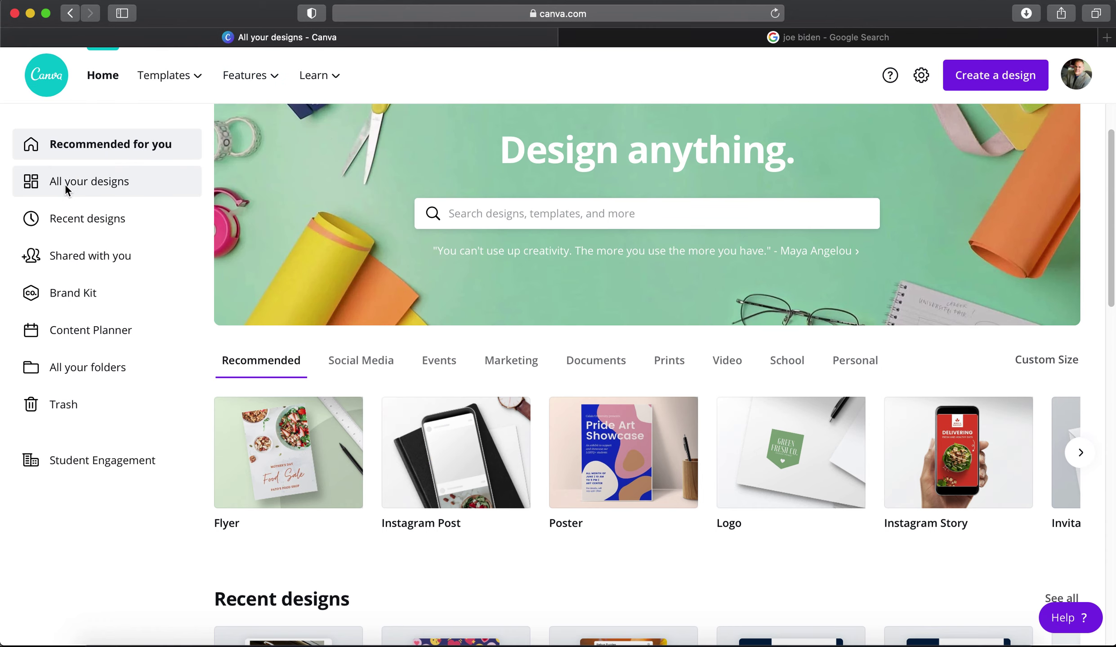
scroll(360, 267, down, 5)
scroll(361, 263, up, 5)
click(775, 13)
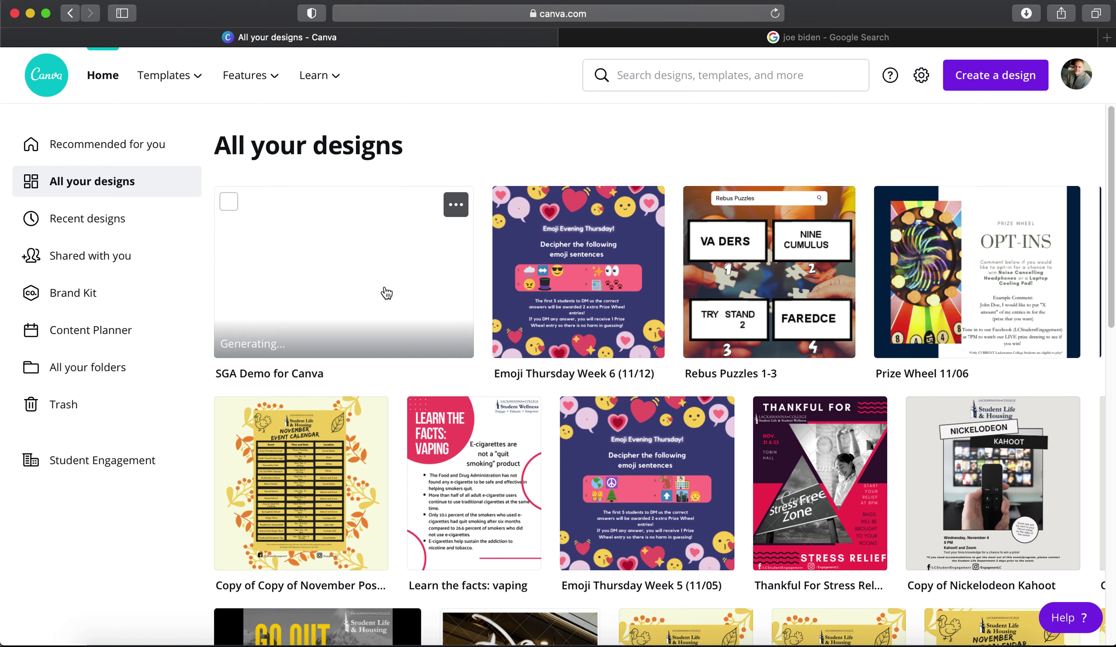
Create a new blank flyer from the recommended design types, and close the Google search page
click(145, 155)
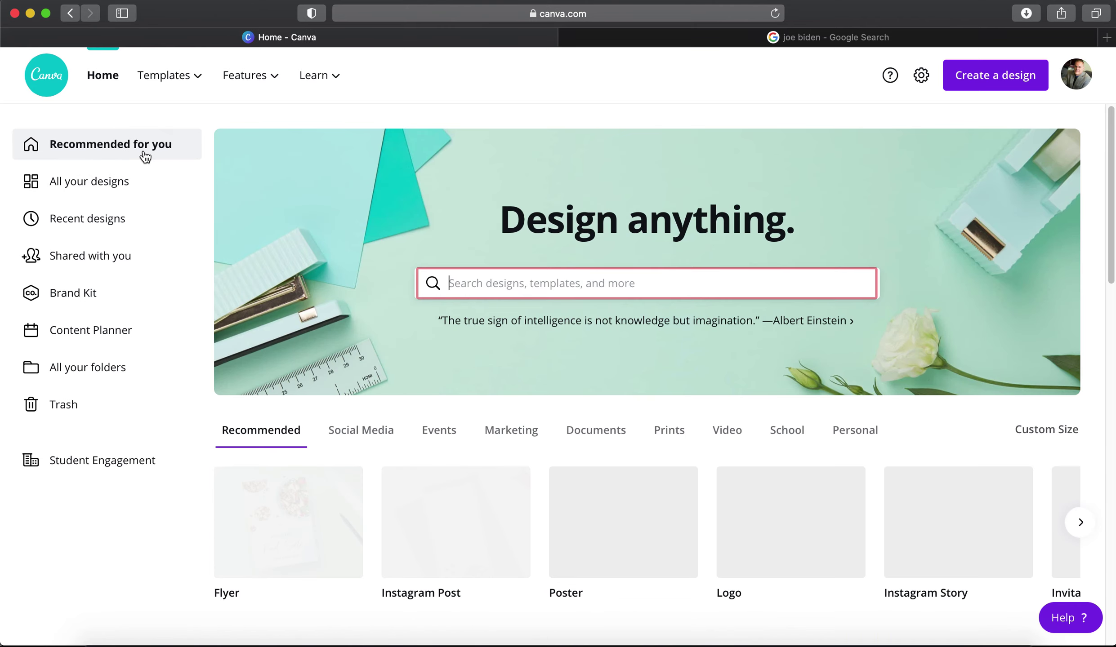
scroll(291, 379, down, 2)
scroll(291, 375, down, 4)
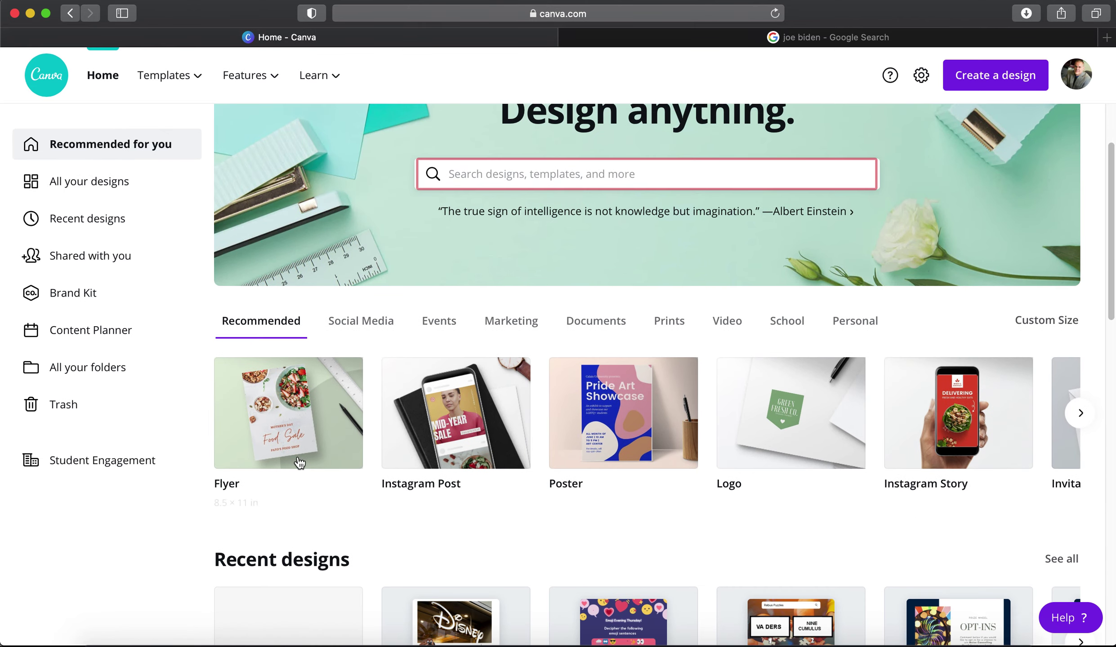
click(304, 414)
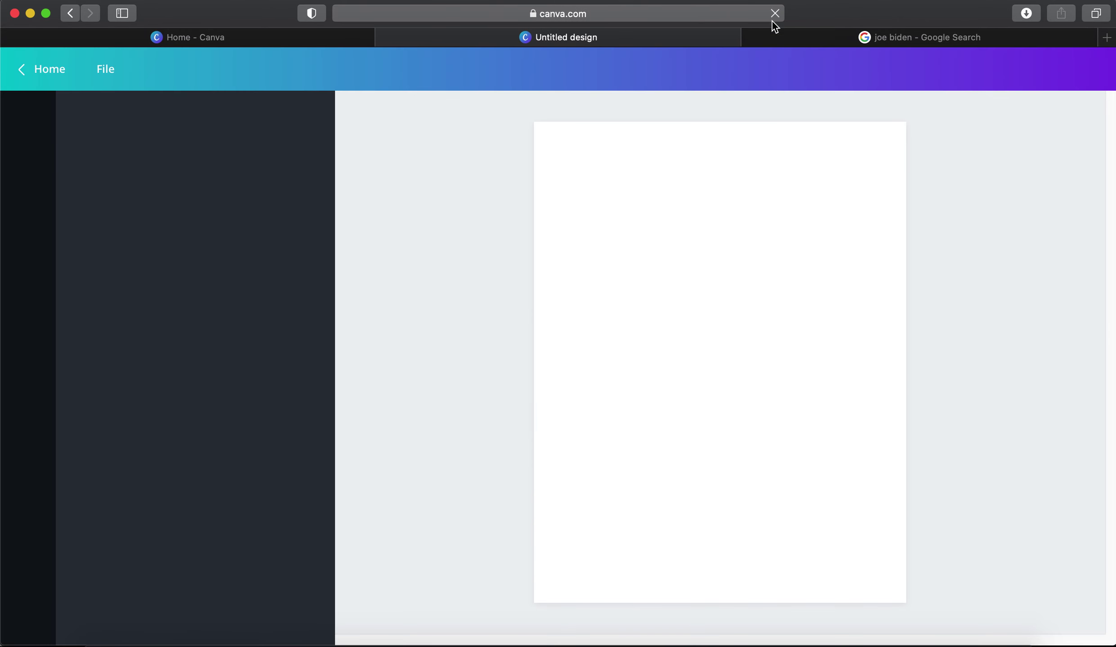
click(750, 34)
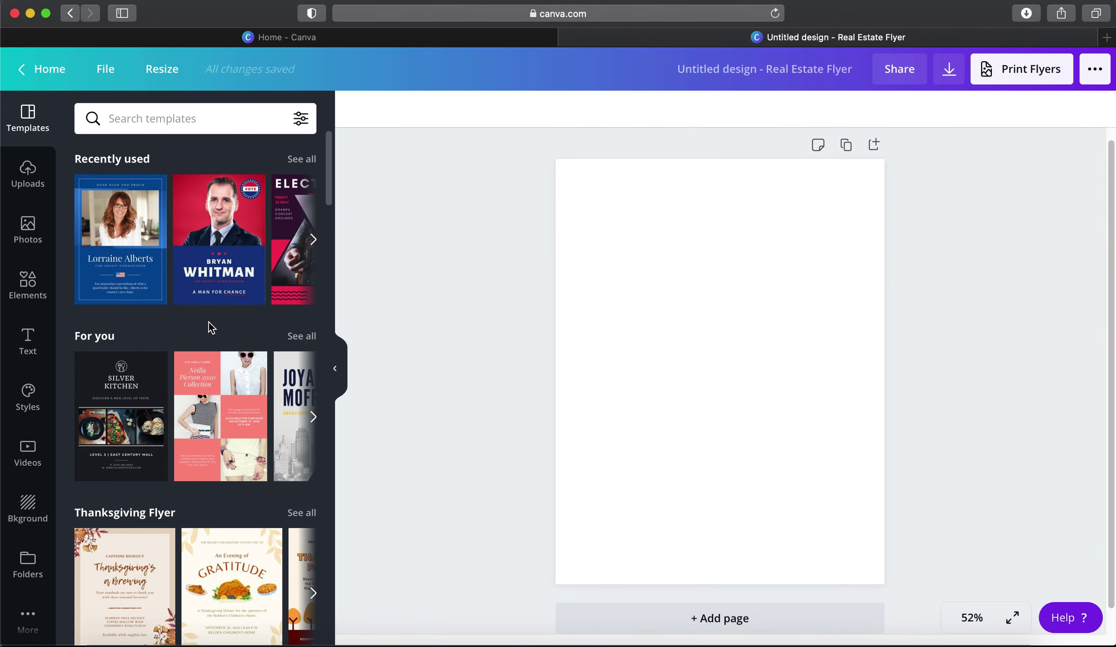
Browse the flyer templates and apply the first page of the Modern Black Friday Discount Flyer template to the blank page
scroll(208, 322, down, 3)
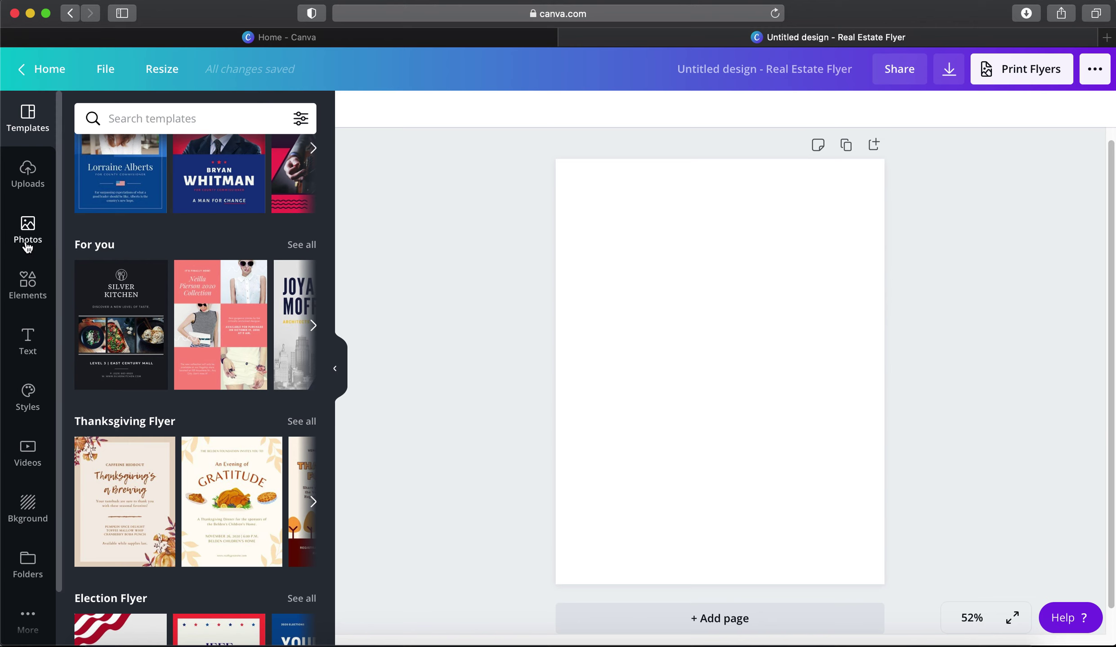
click(28, 247)
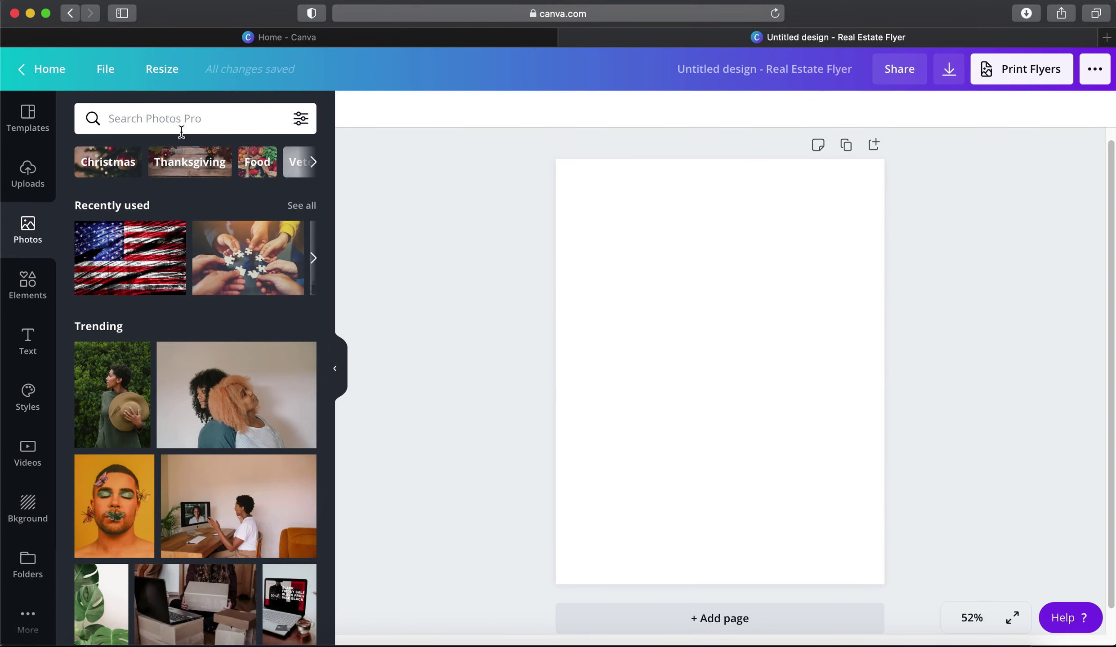
click(28, 119)
scroll(94, 189, down, 18)
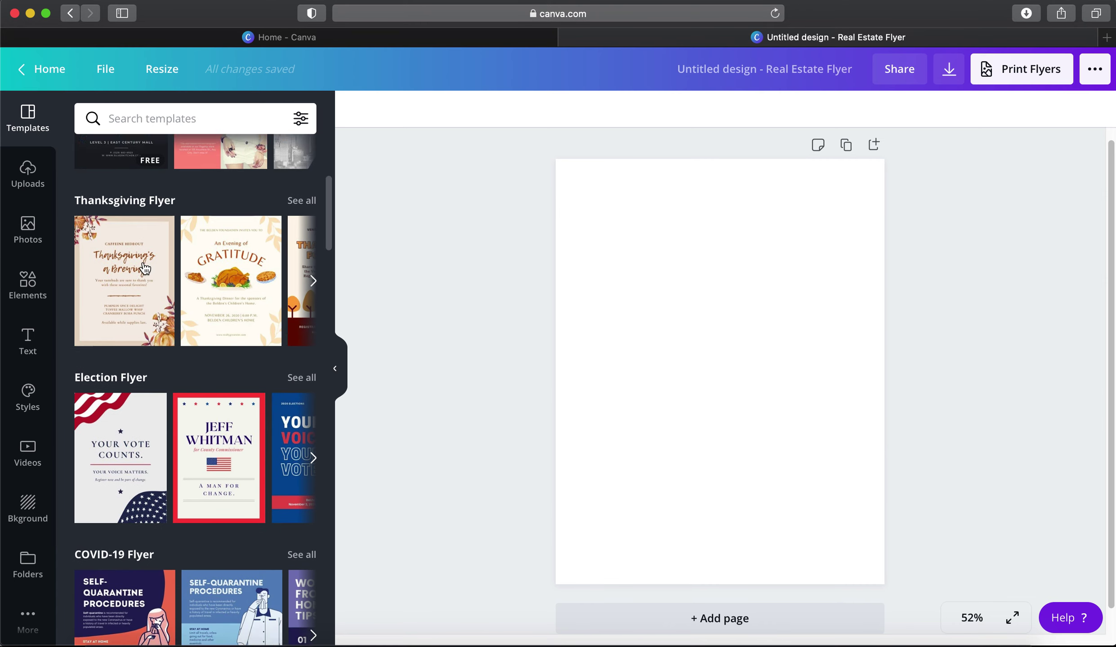
scroll(145, 268, down, 7)
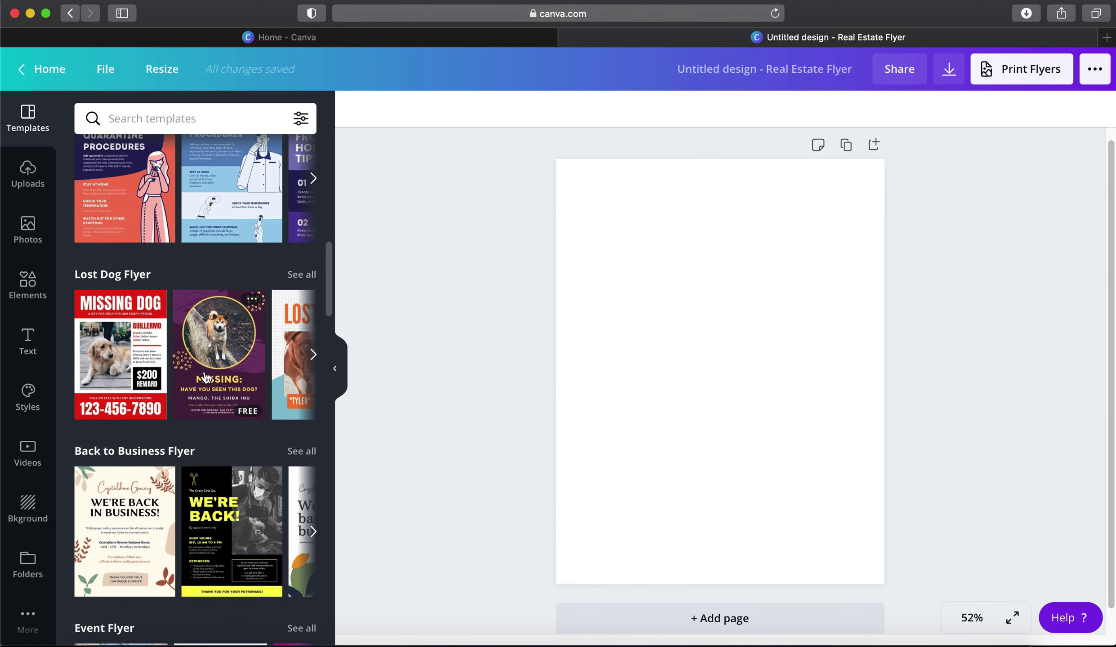
scroll(206, 378, down, 18)
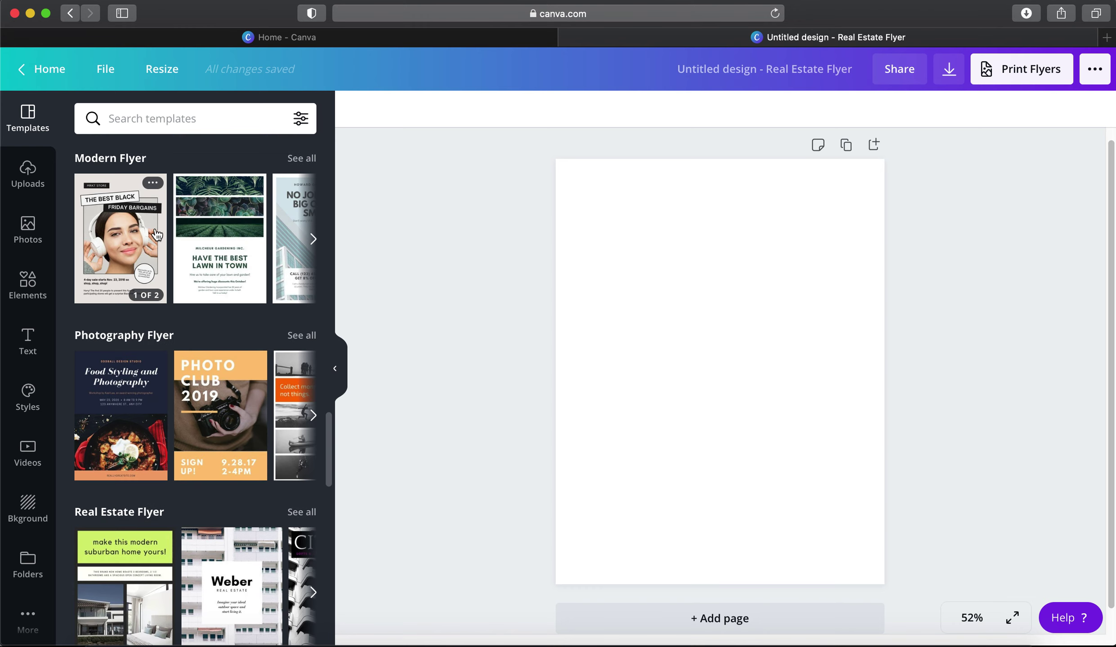
click(157, 235)
click(134, 333)
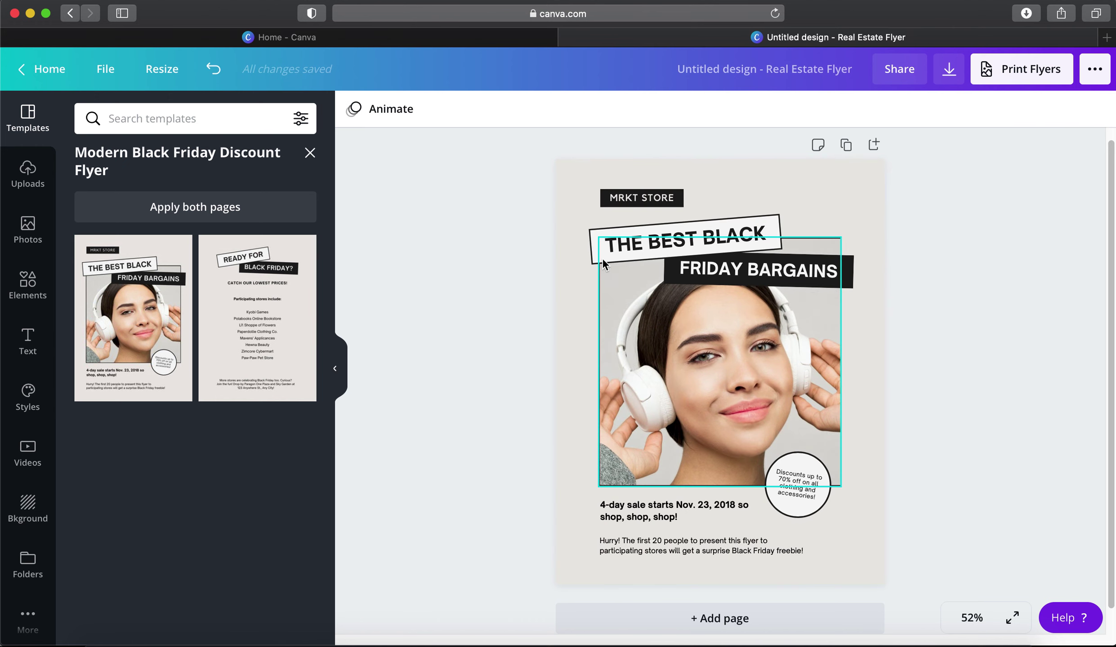
Replace the template's photo of the woman with headphones with the uploaded Joe Biden photo
click(623, 280)
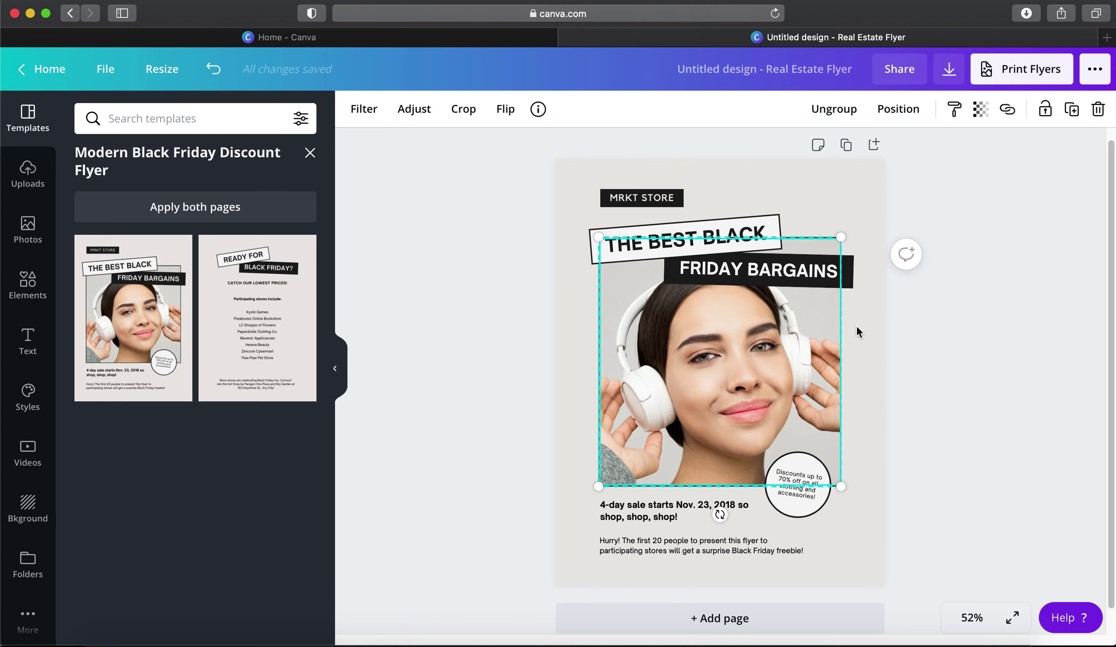
click(477, 419)
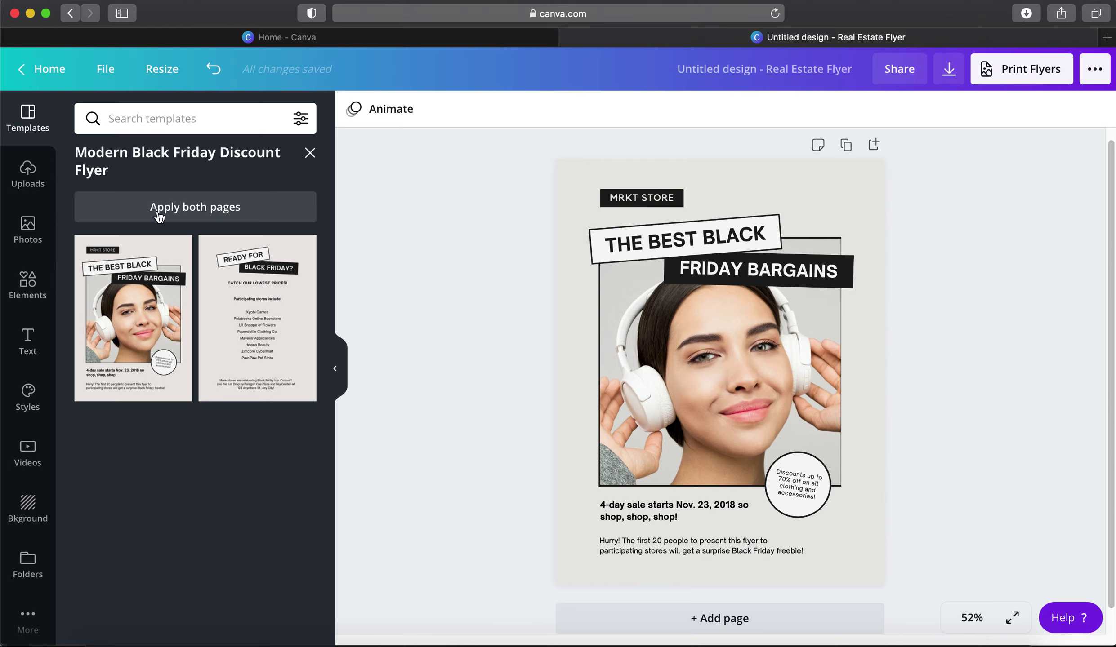
click(27, 175)
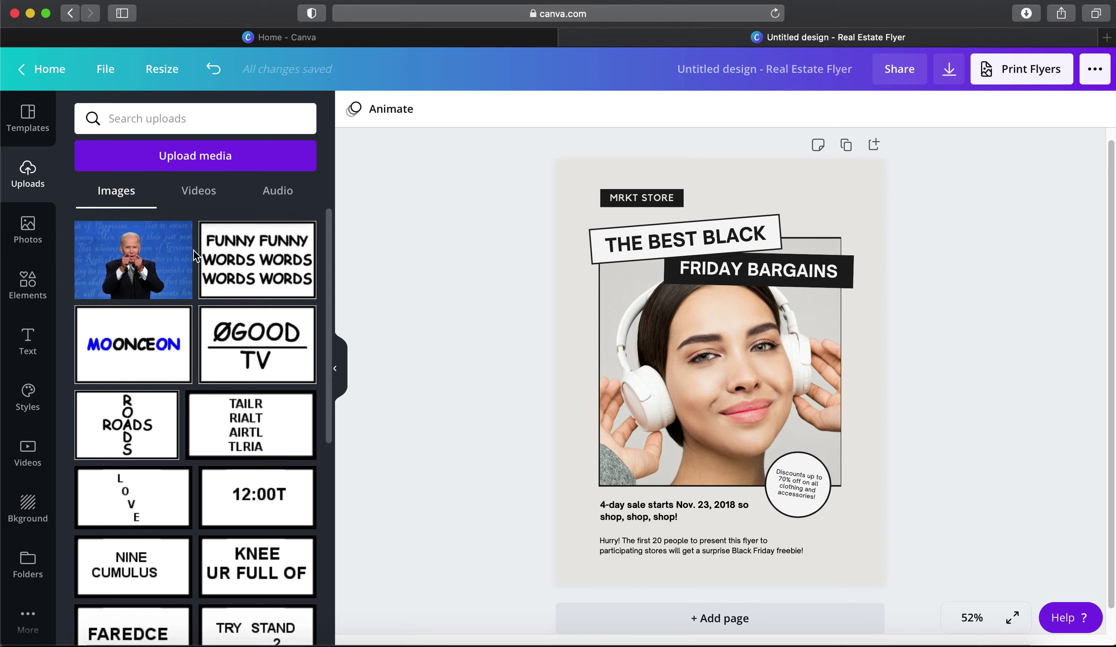
drag(134, 279, 622, 337)
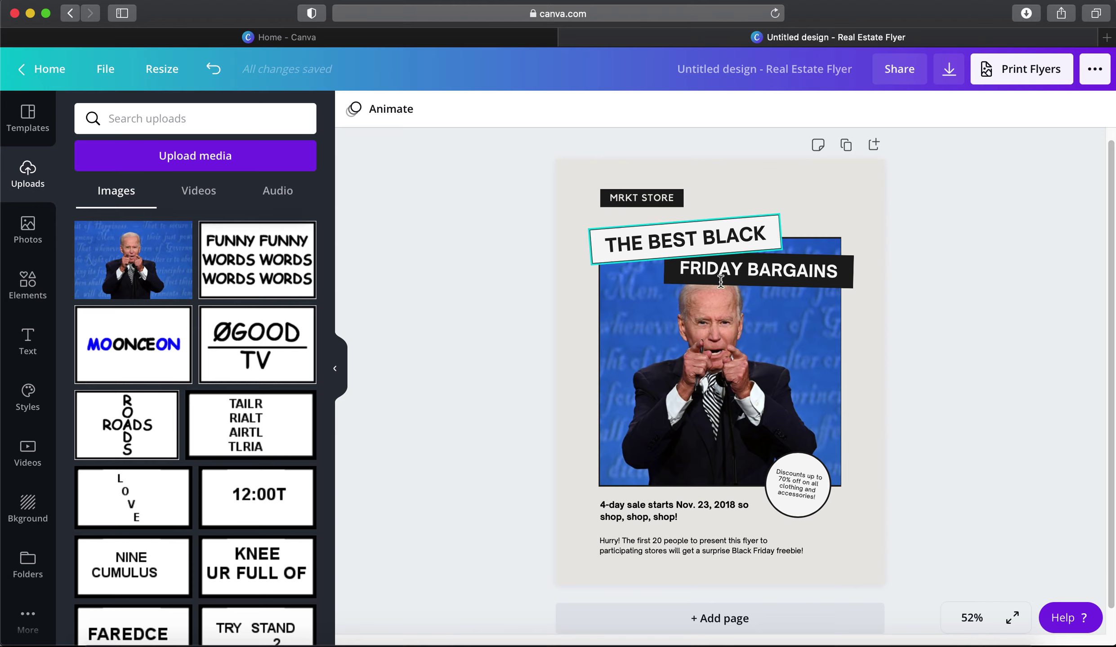
Duplicate the flyer page and delete the round discount badge, including its outline and text, from the copy
scroll(917, 224, down, 1)
scroll(917, 224, up, 2)
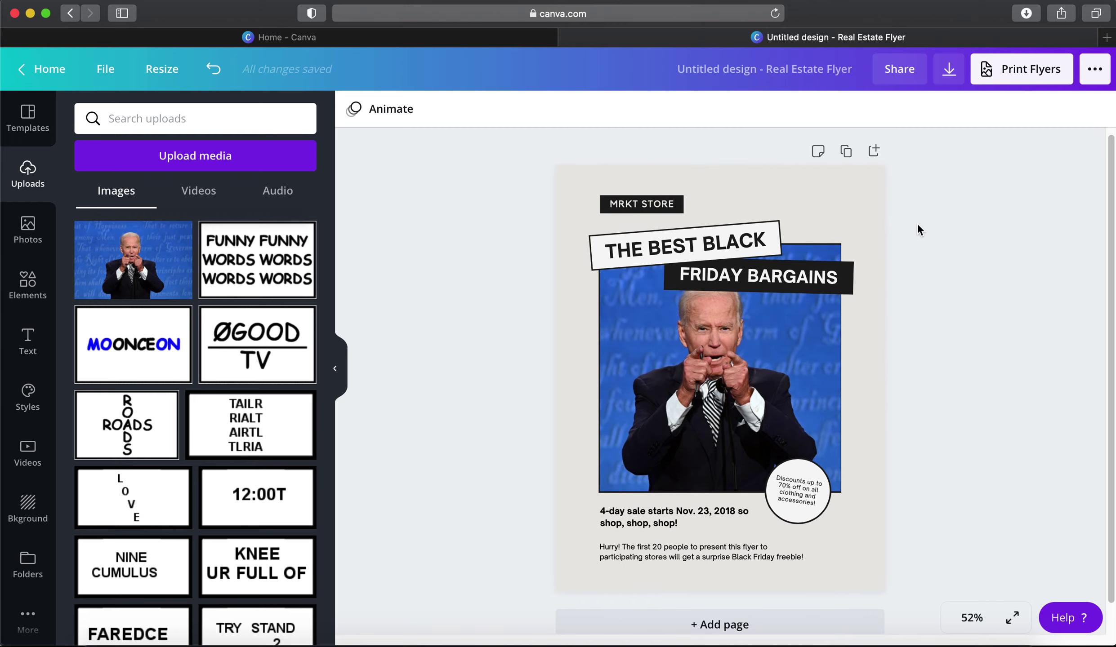
click(846, 157)
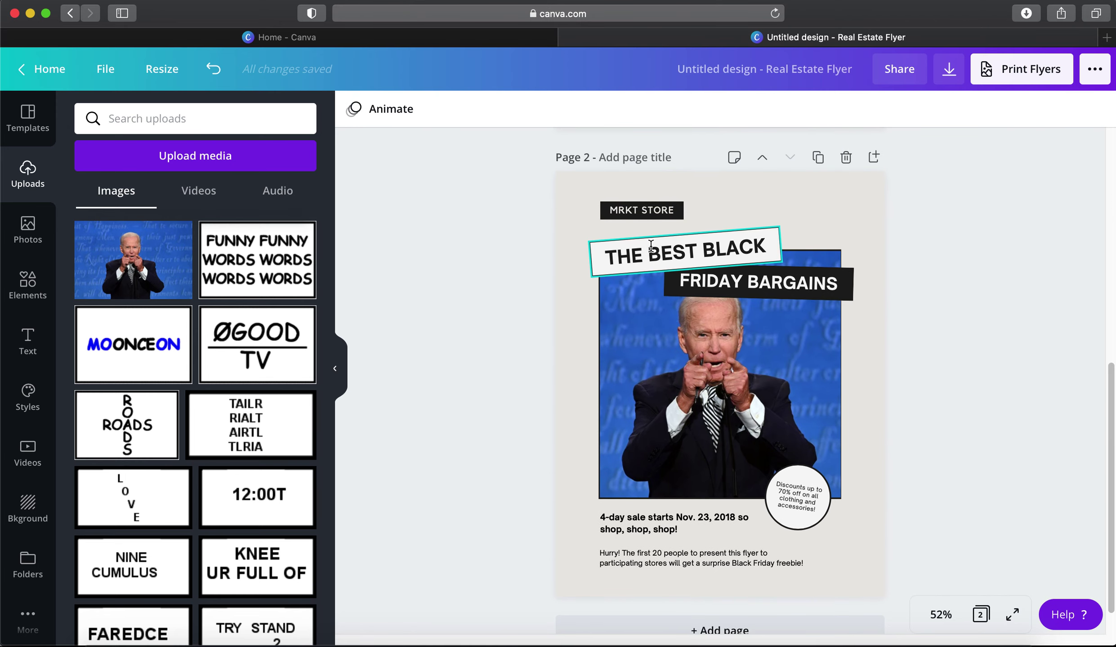
click(810, 517)
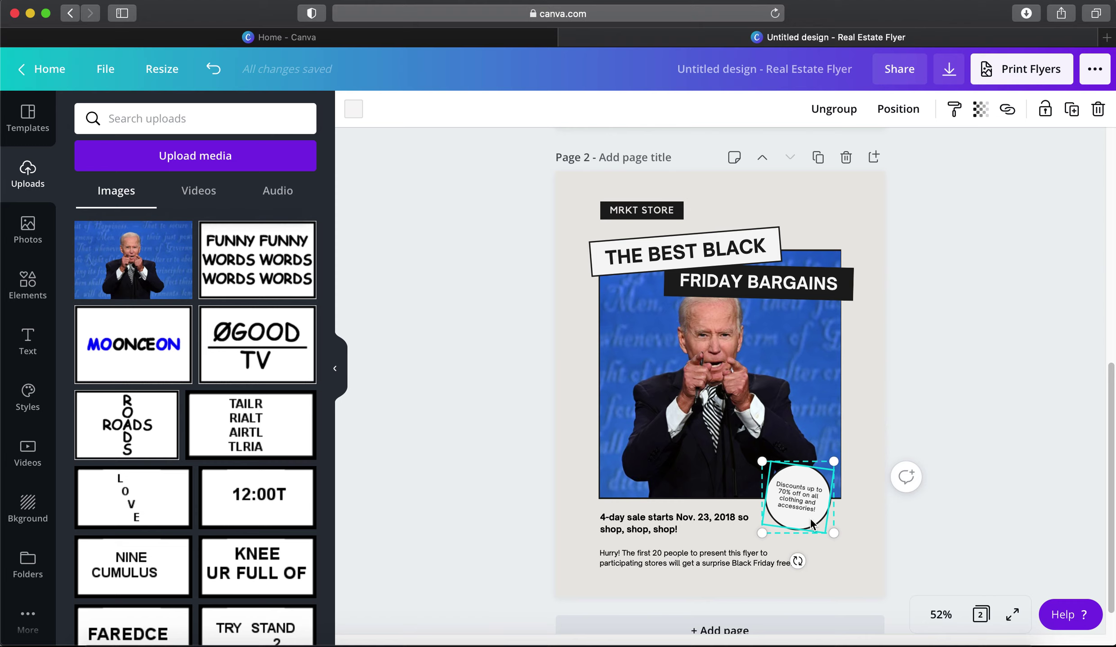
click(809, 518)
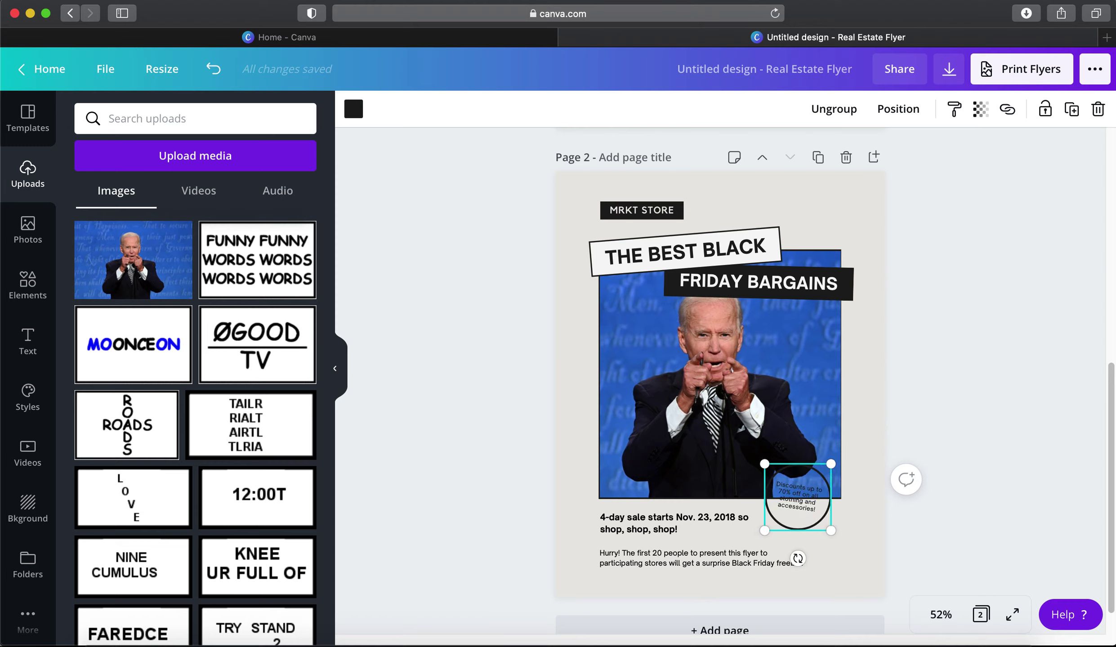
key(Delete)
click(822, 506)
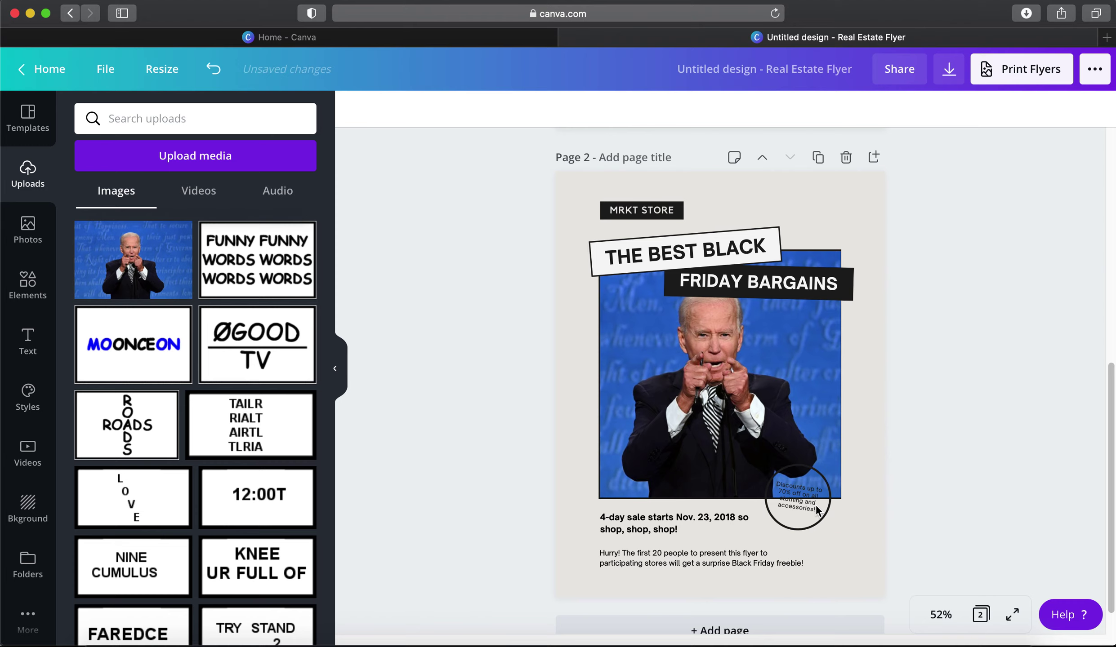
click(940, 542)
click(812, 537)
click(813, 523)
key(Delete)
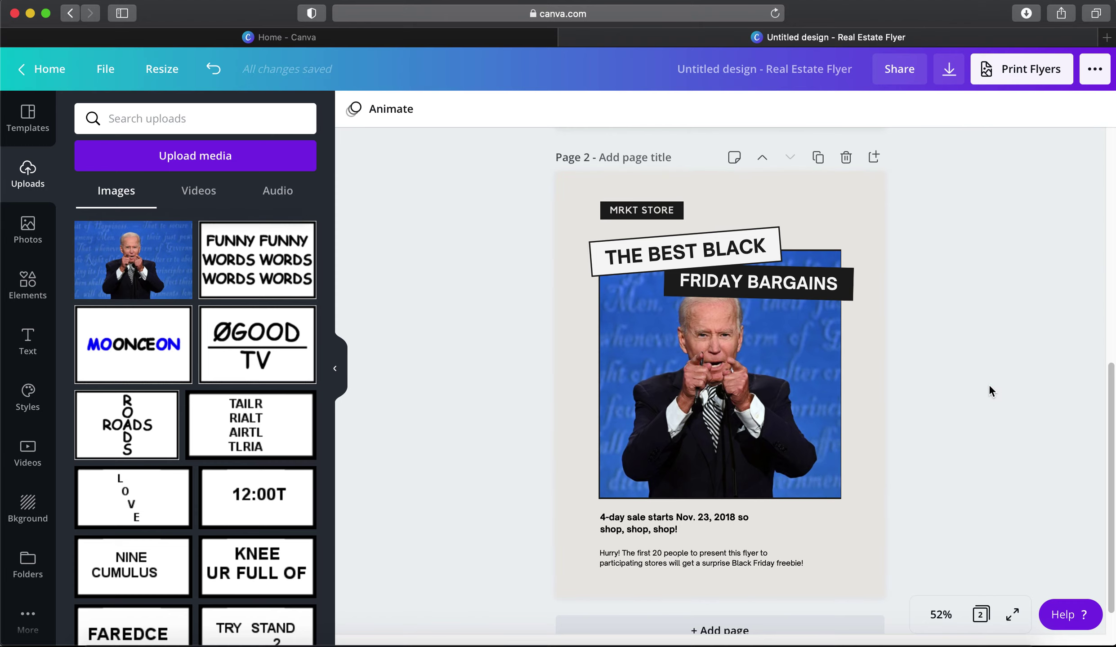
Compare the two flyer pages, and duplicate page 2, the version without the discount badge
scroll(989, 387, down, 1)
scroll(991, 392, up, 5)
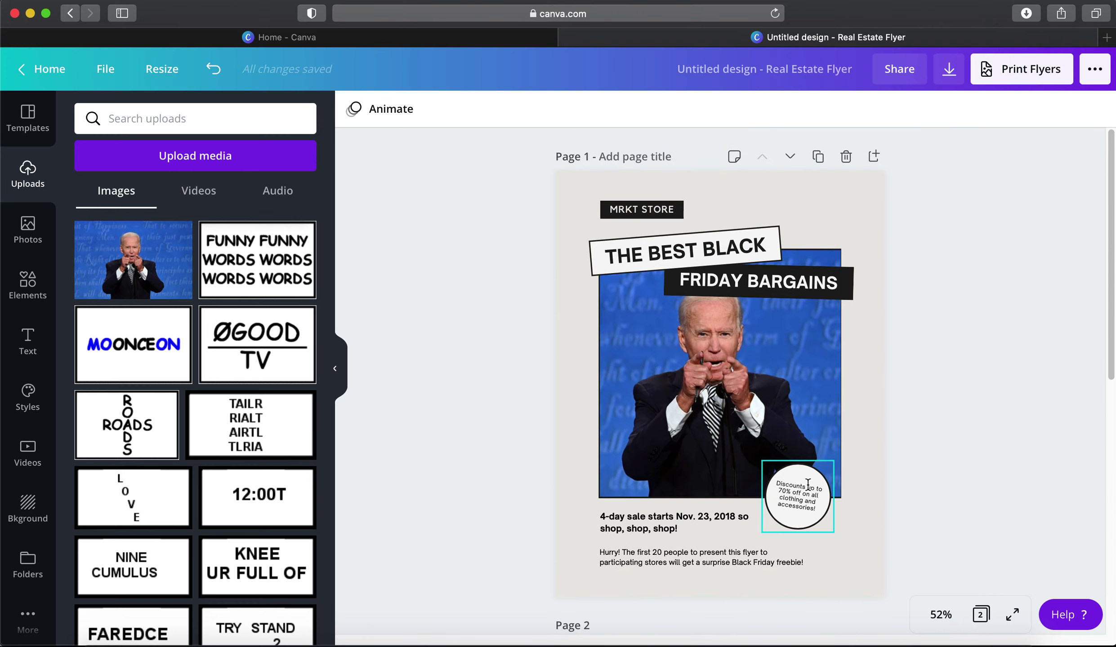
scroll(913, 508, down, 5)
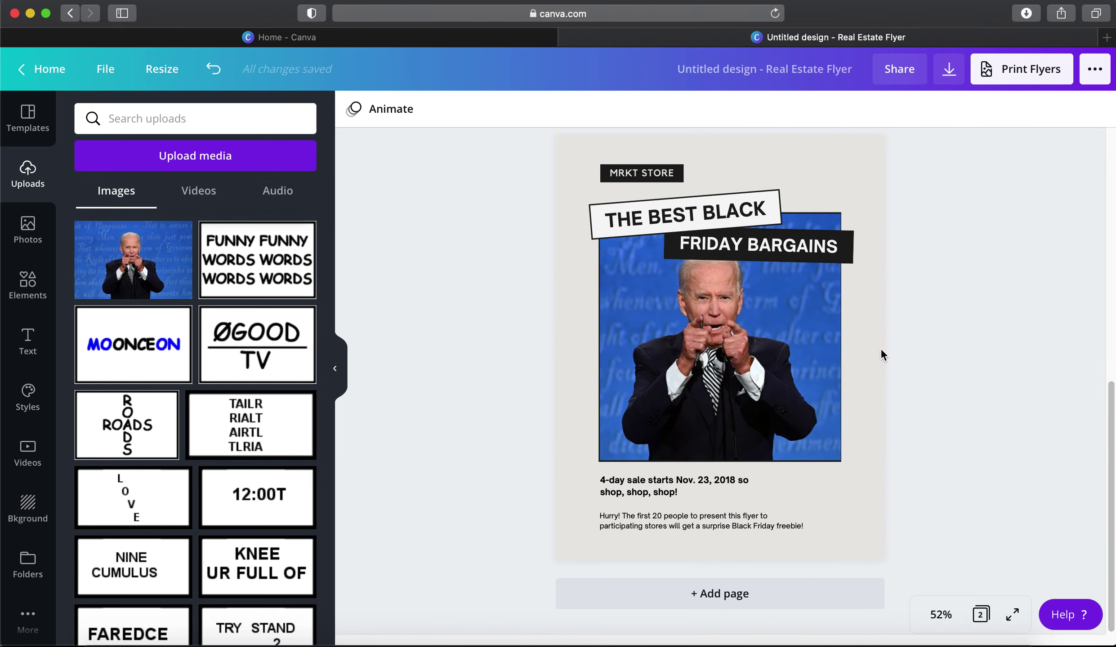
scroll(854, 302, up, 3)
click(817, 232)
scroll(876, 355, down, 3)
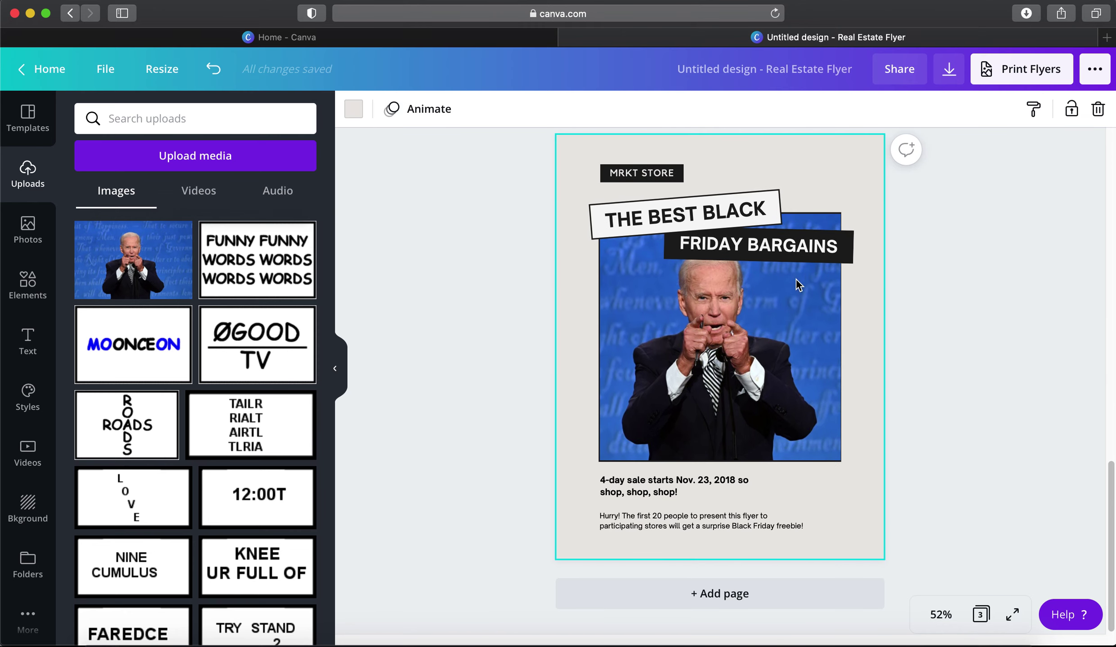
Delete the "FRIDAY BARGAINS" text and the black banner behind it from page 3
click(812, 245)
triple_click(812, 245)
key(BackSpace)
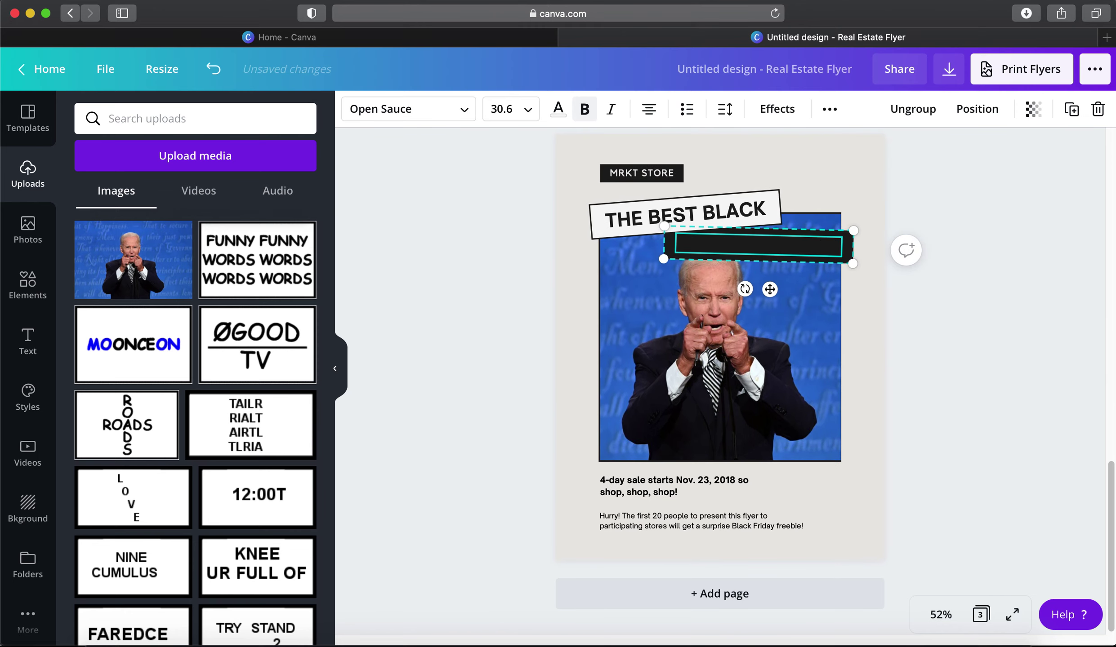
click(959, 301)
click(805, 245)
click(806, 244)
click(906, 371)
click(802, 260)
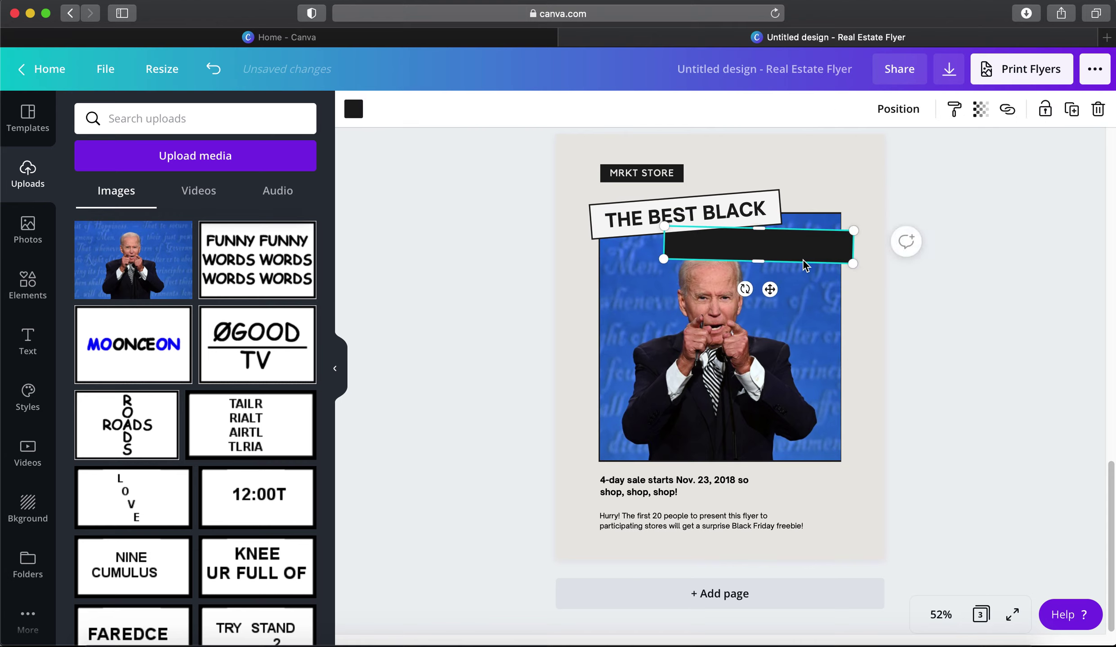
key(BackSpace)
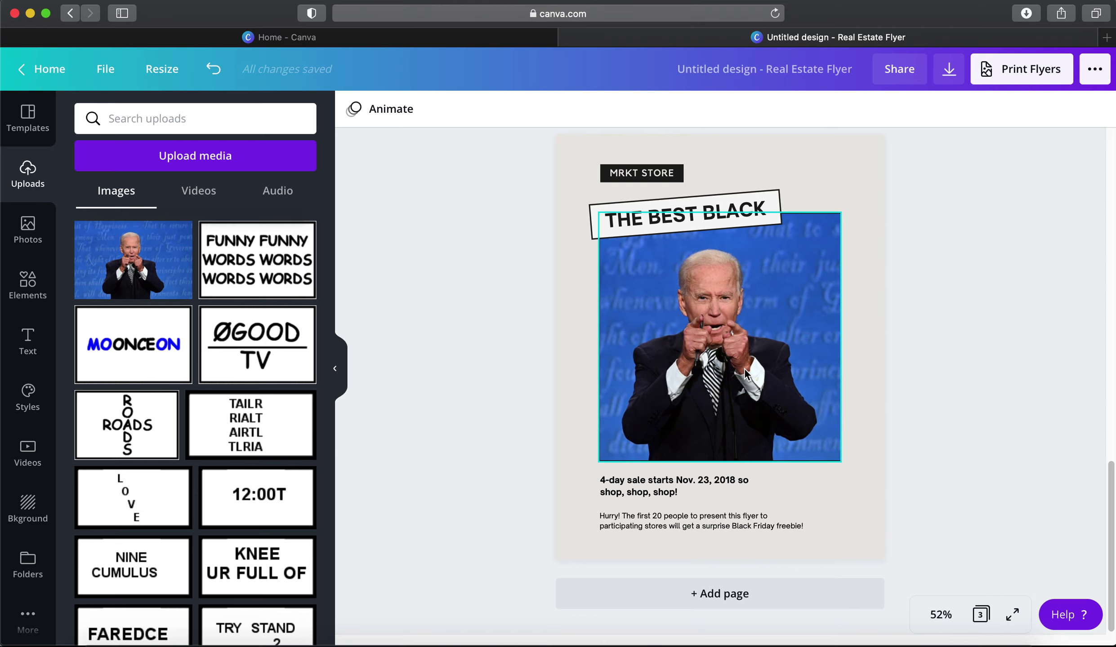
Duplicate page 1 and delete the black banner behind "FRIDAY BARGAINS" from the new page 2
scroll(744, 368, down, 3)
scroll(744, 368, up, 13)
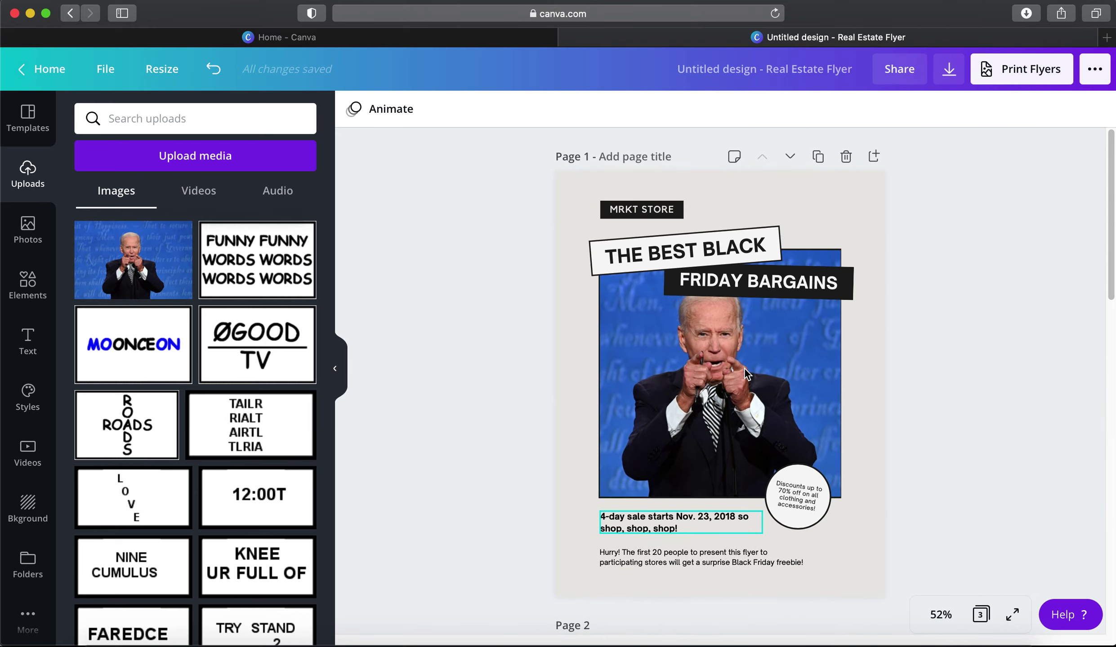
click(818, 156)
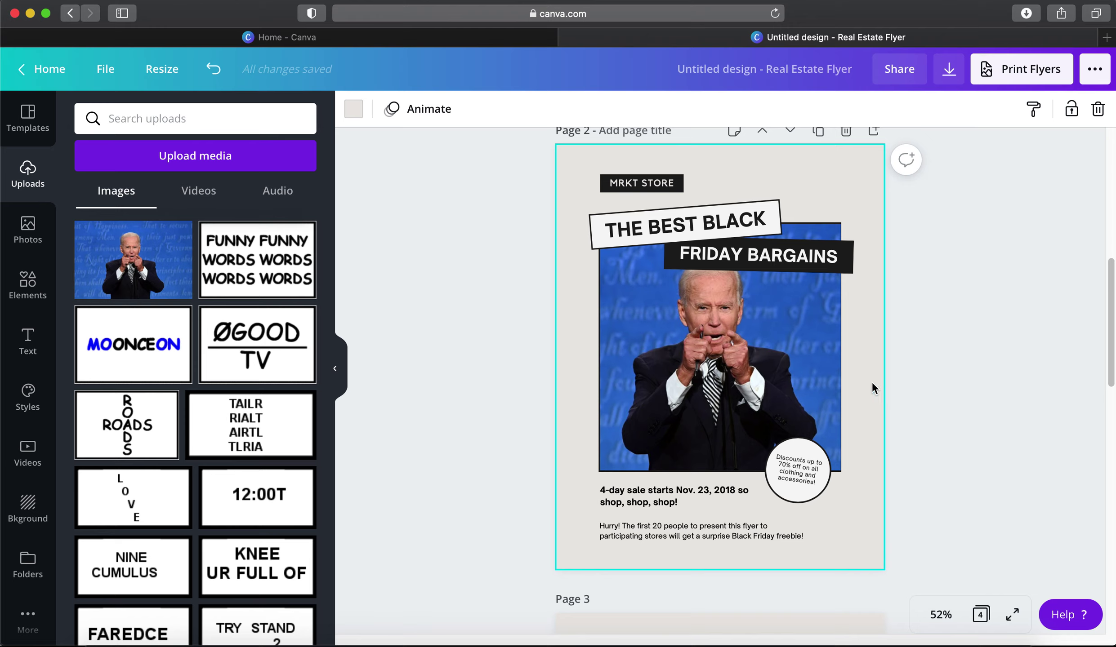
click(745, 242)
key(Delete)
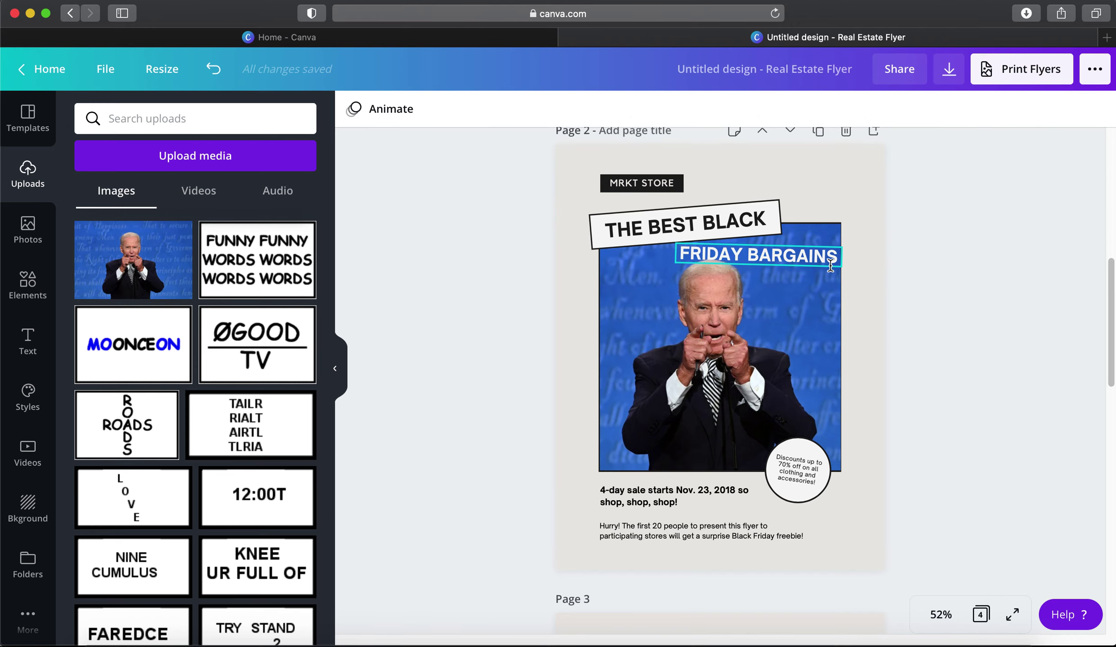
Delete the "FRIDAY BARGAINS" text from page 2 of the flyer
key(Delete)
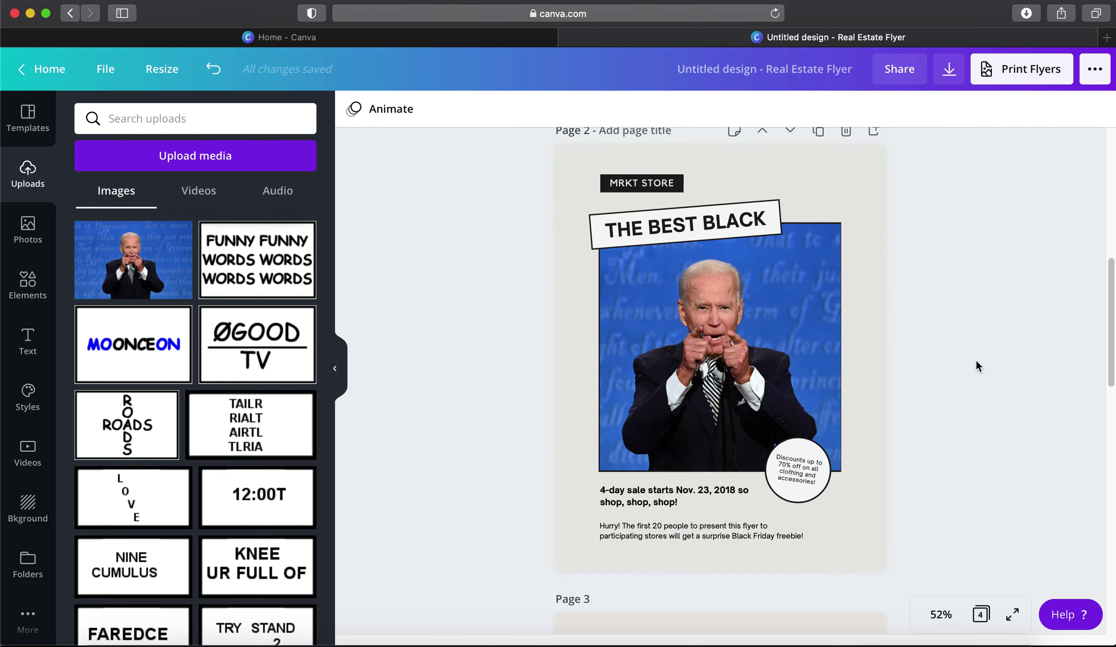
scroll(976, 364, up, 2)
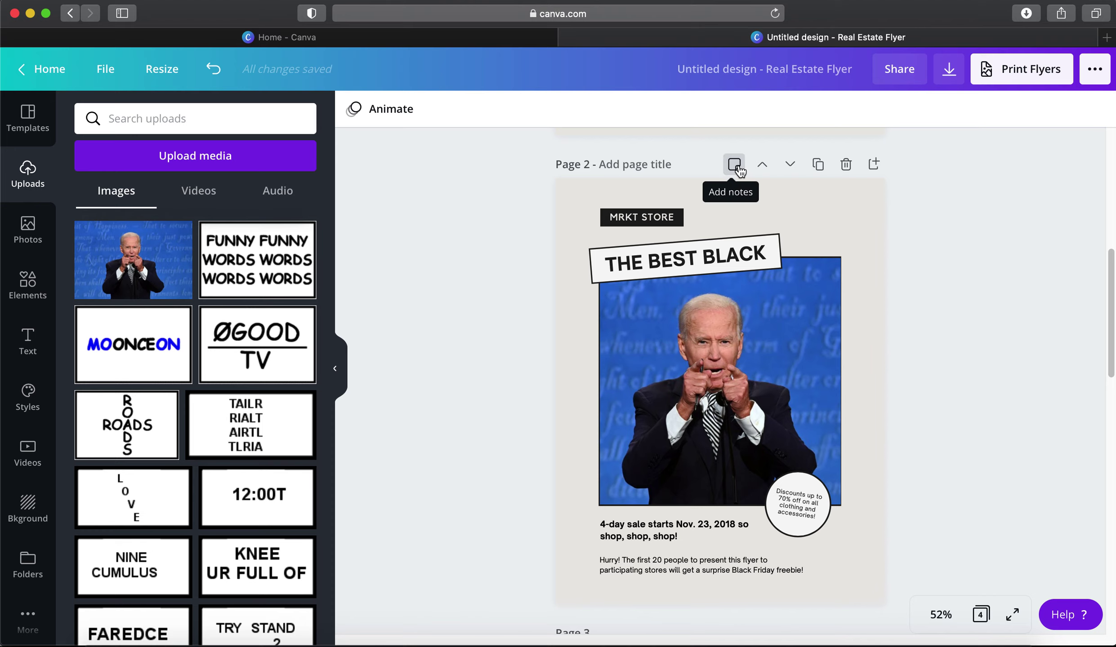
Compare the four flyer page versions with and without the banner and the discount badge
scroll(861, 263, down, 10)
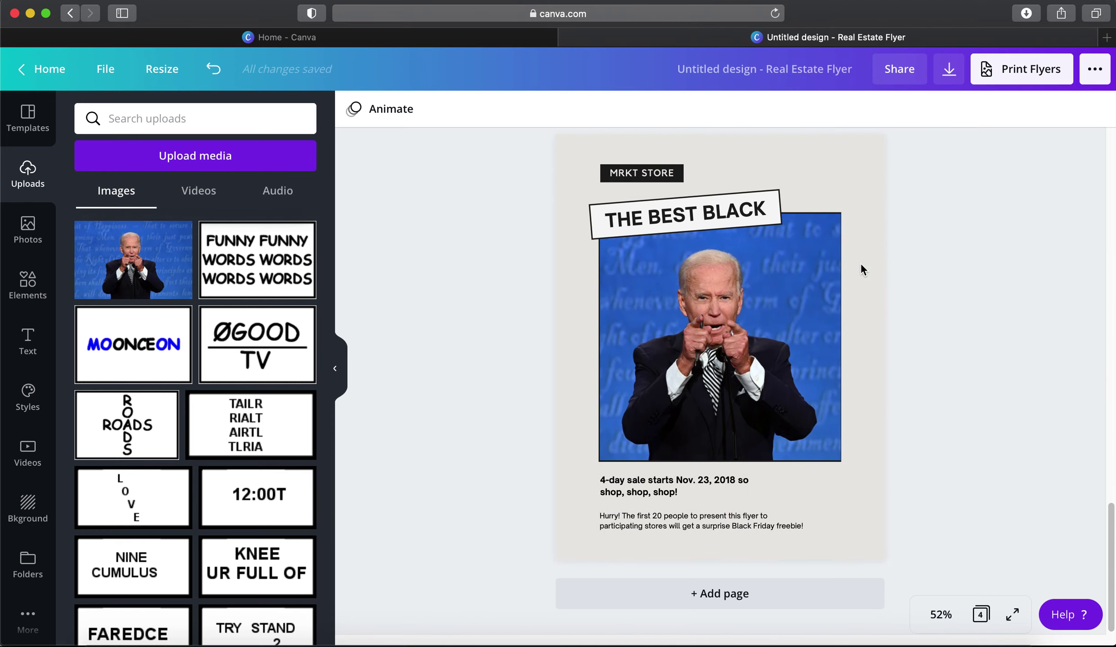
scroll(860, 263, up, 15)
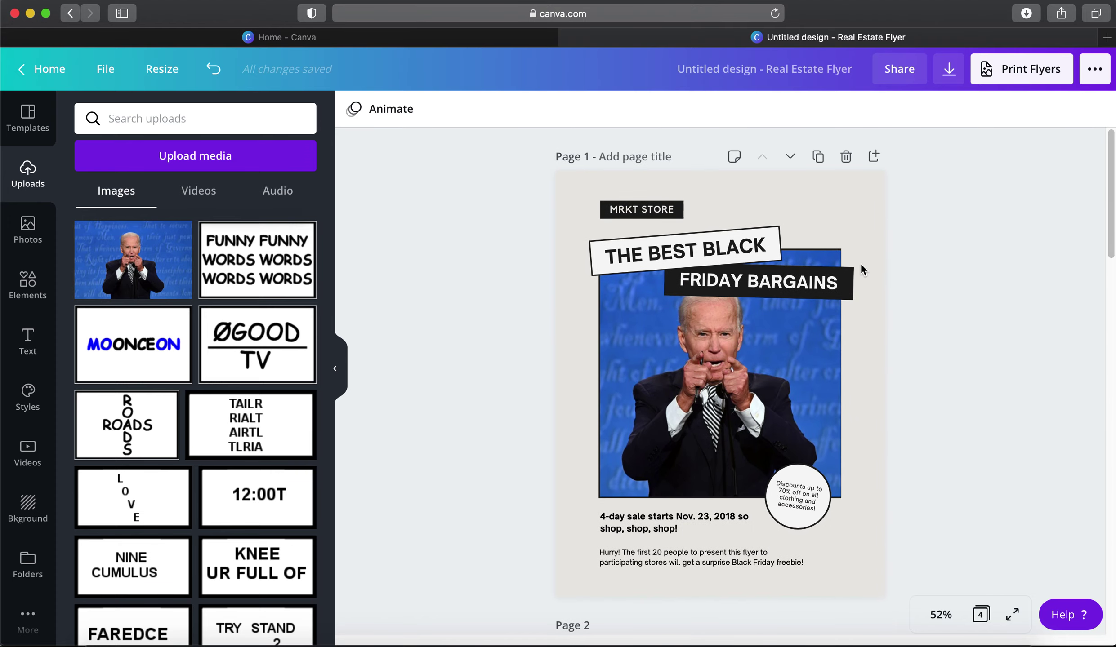
scroll(860, 263, down, 15)
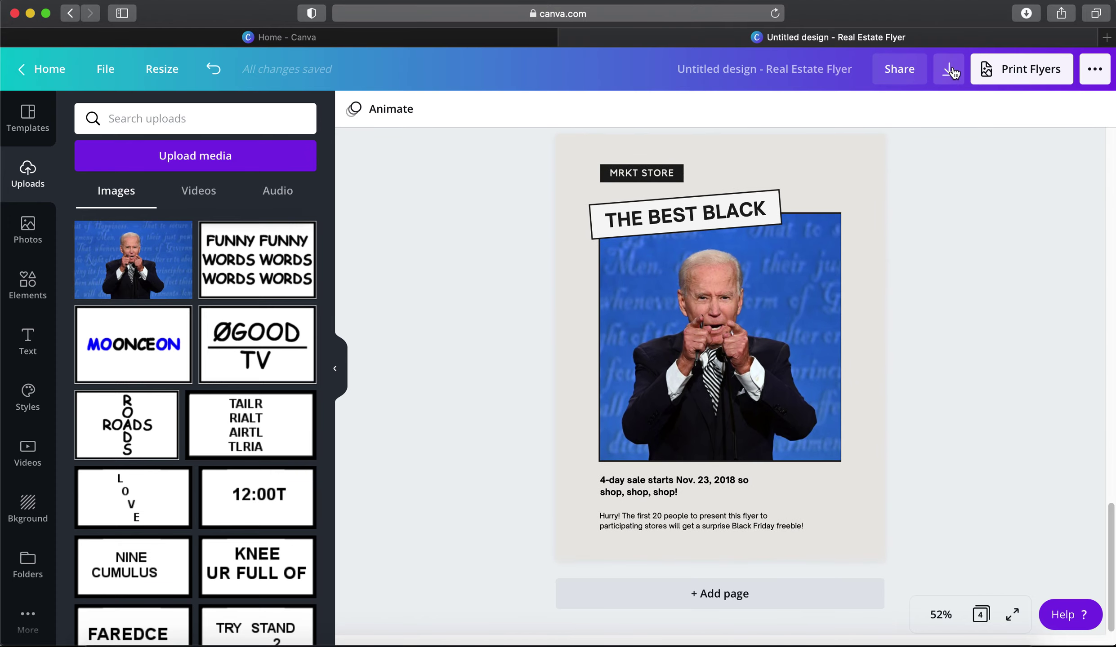
scroll(920, 407, up, 15)
scroll(920, 406, down, 15)
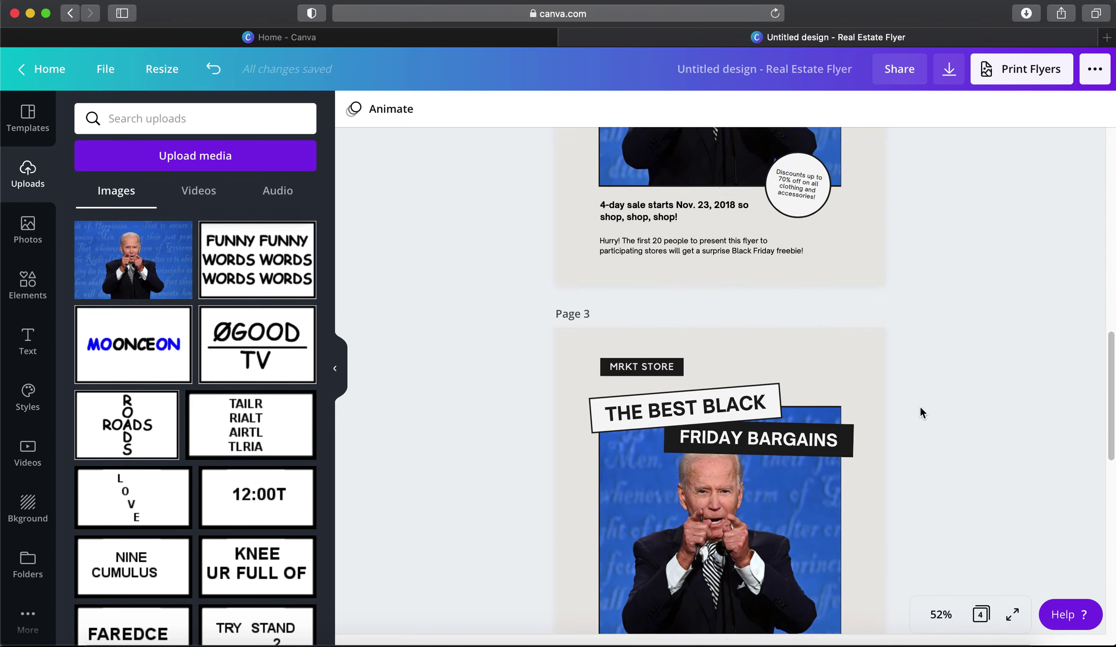
scroll(920, 407, up, 4)
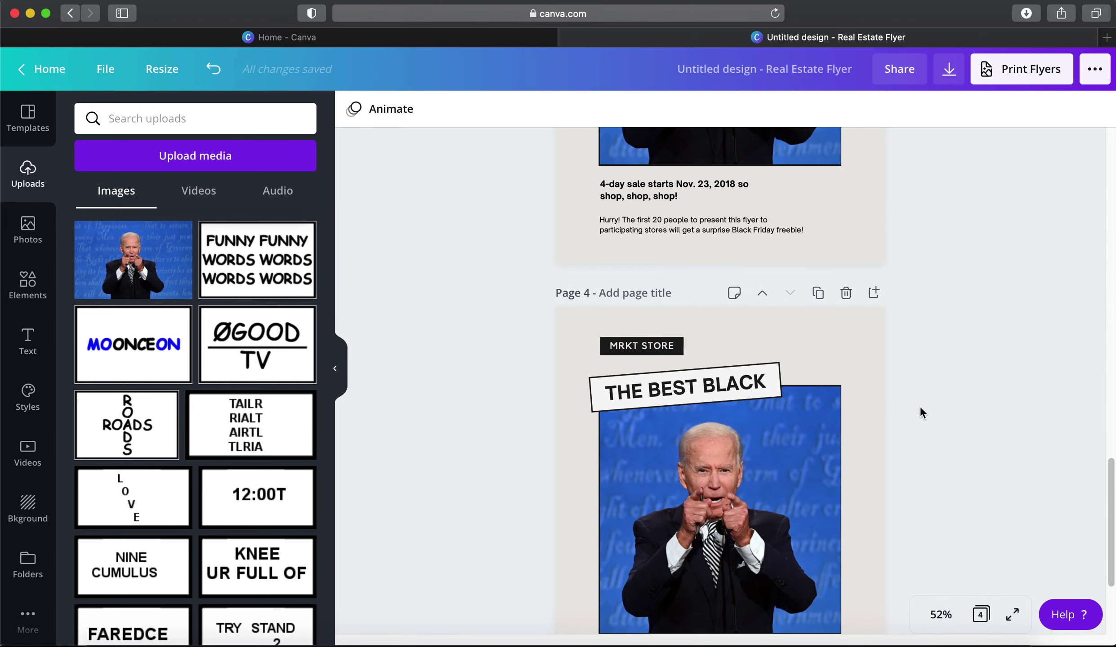
scroll(919, 406, down, 4)
scroll(900, 369, up, 3)
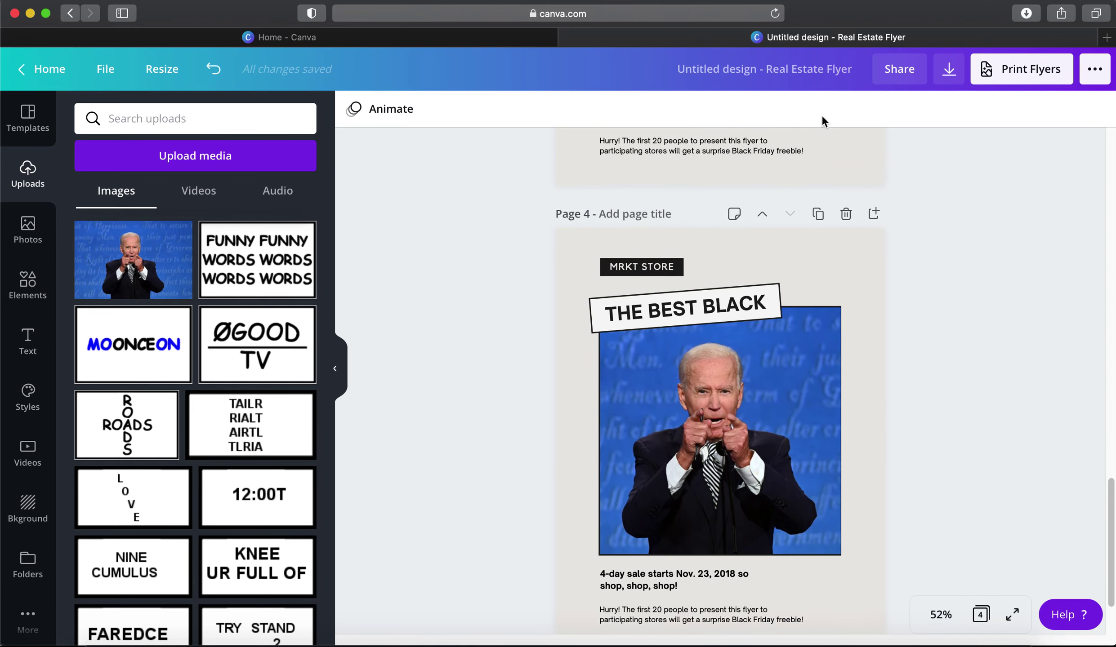
scroll(906, 267, down, 2)
Delete the other three flyer pages, keeping only the version without the "FRIDAY BARGAINS" banner and discount badge
scroll(748, 259, up, 10)
scroll(749, 261, up, 2)
click(842, 136)
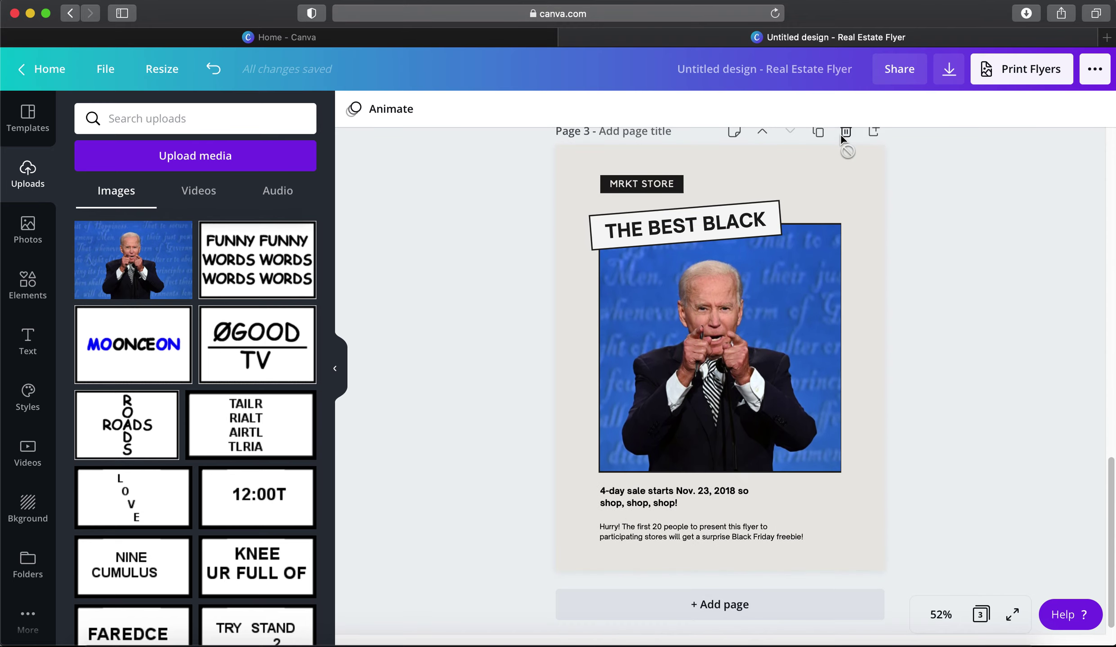
scroll(840, 134, up, 15)
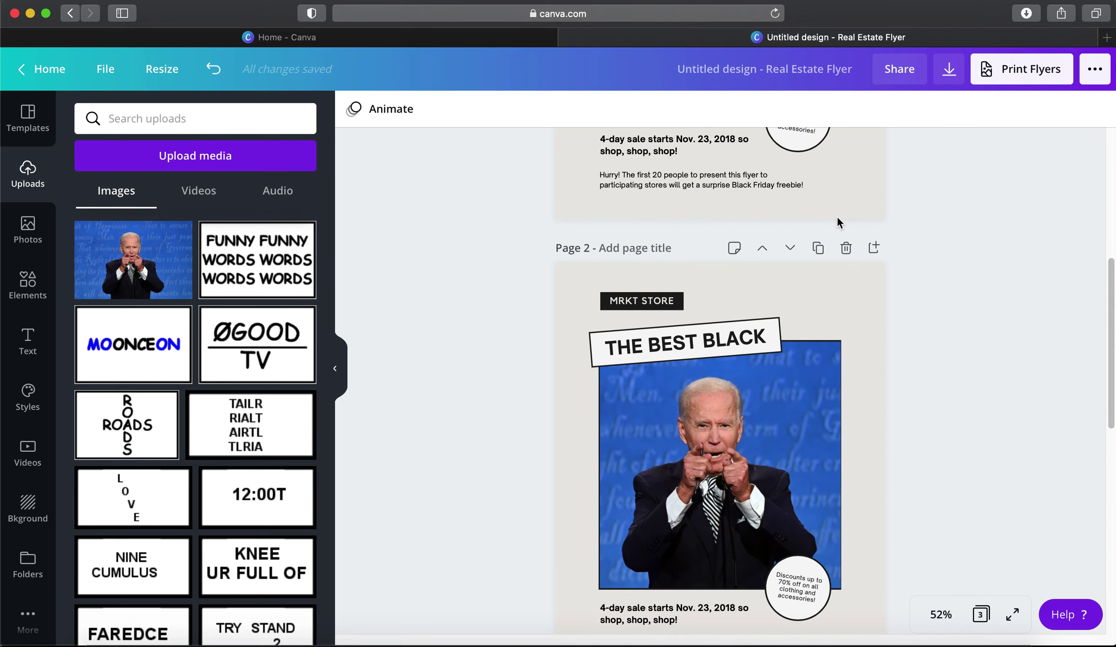
click(845, 248)
click(846, 155)
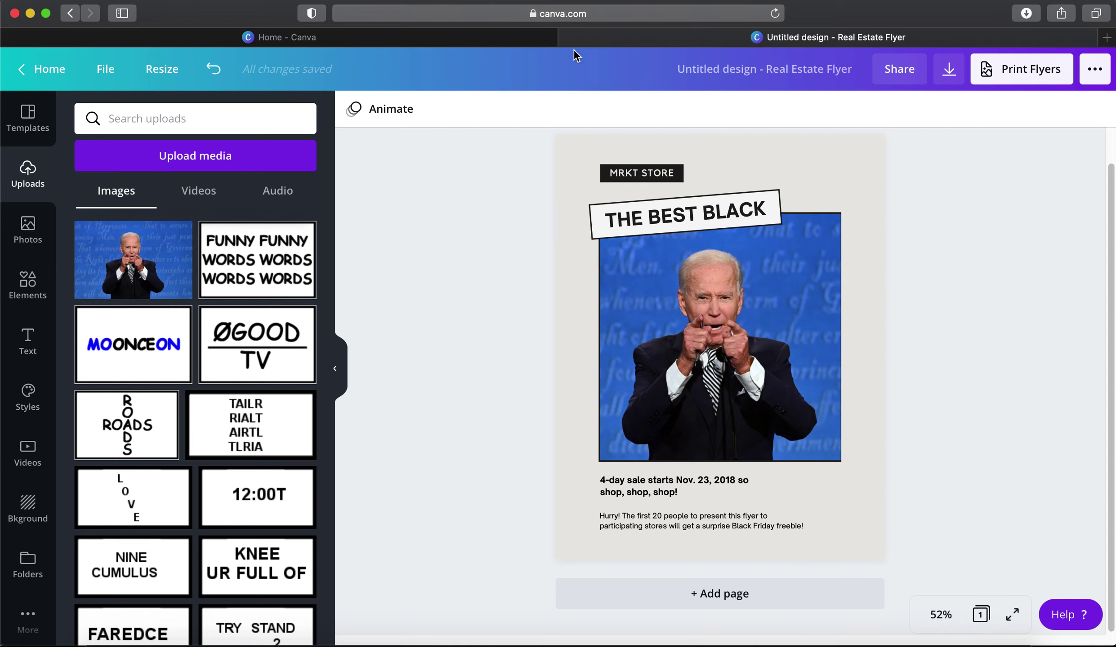
Close the Black Friday flyer and examine the design types and template categories on the home page
click(568, 37)
scroll(420, 477, down, 3)
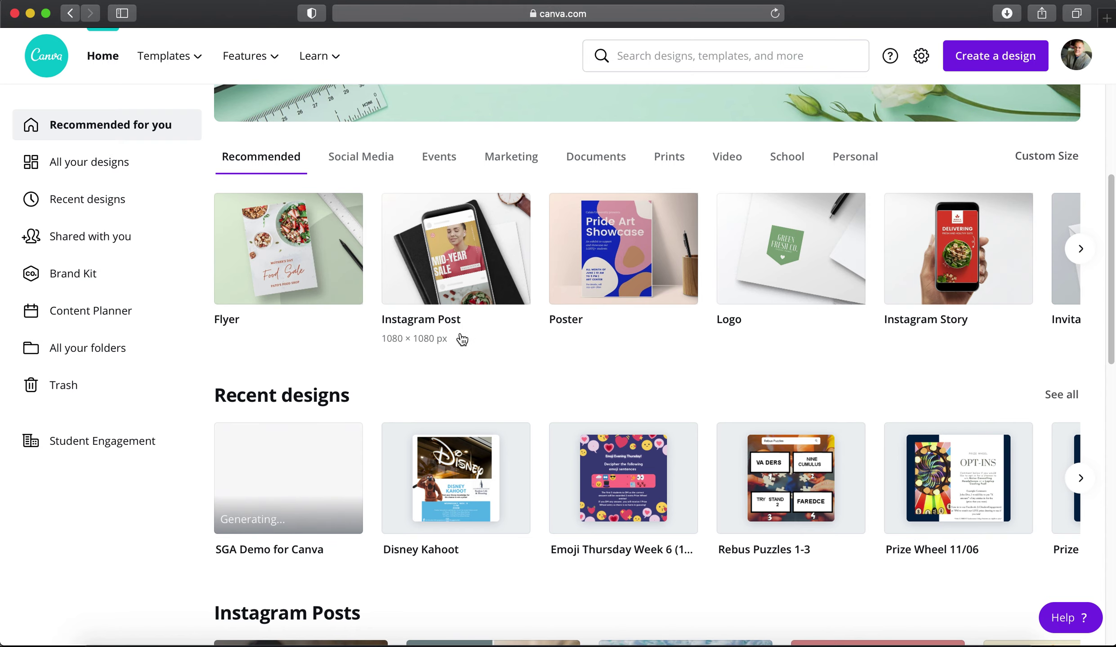
scroll(511, 391, up, 1)
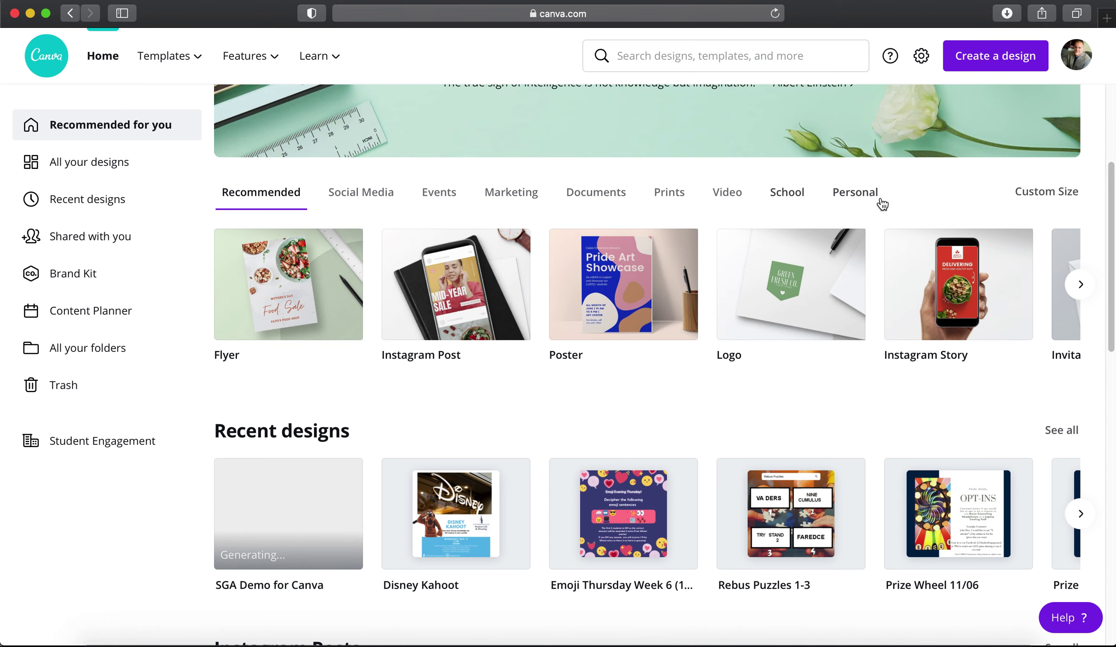
scroll(801, 471, down, 12)
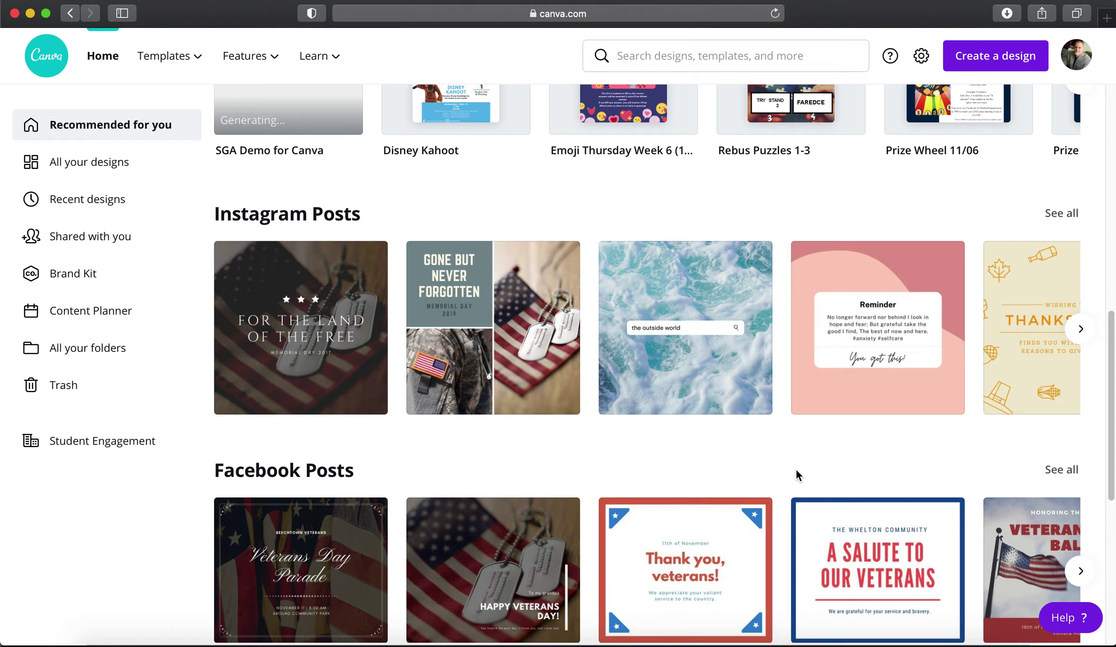
scroll(796, 472, down, 15)
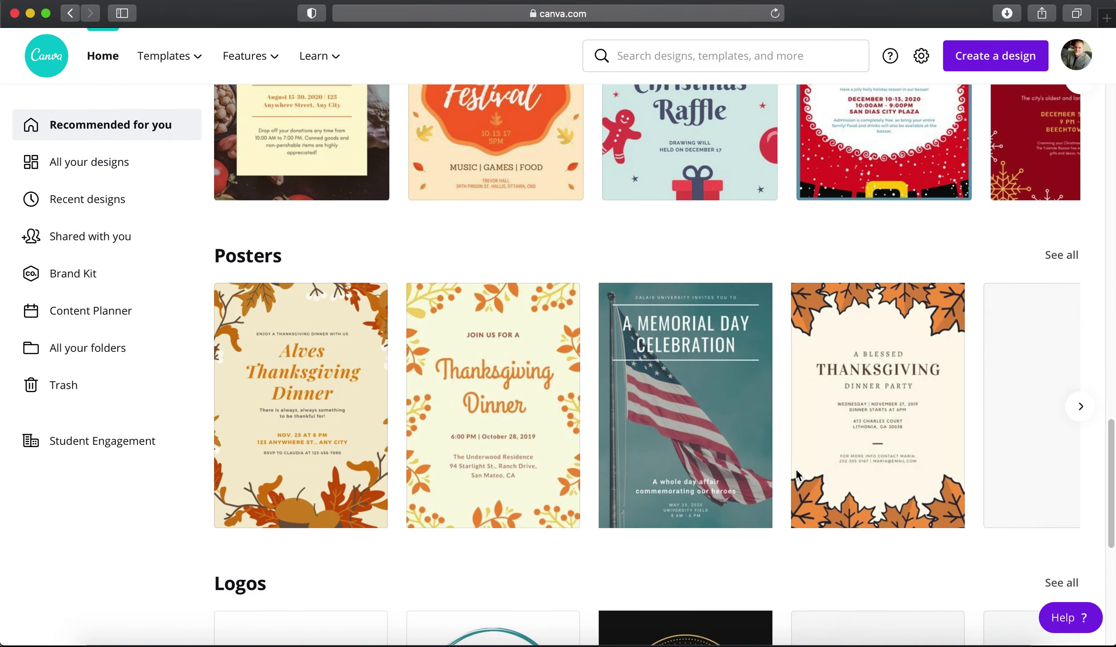
scroll(779, 451, down, 6)
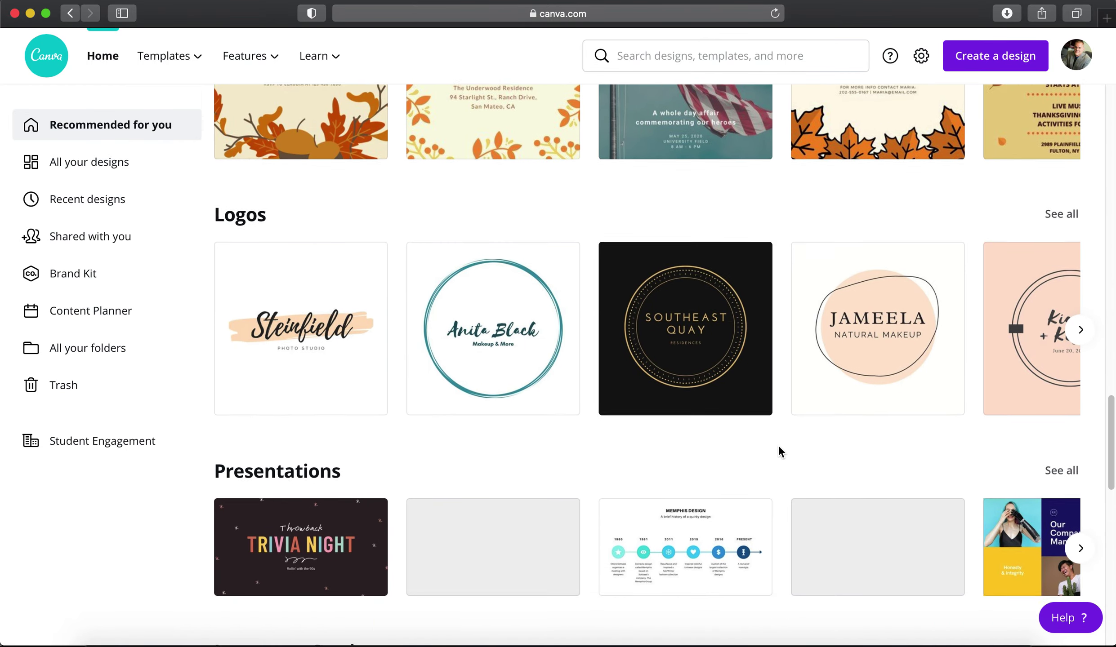
scroll(779, 447, up, 2)
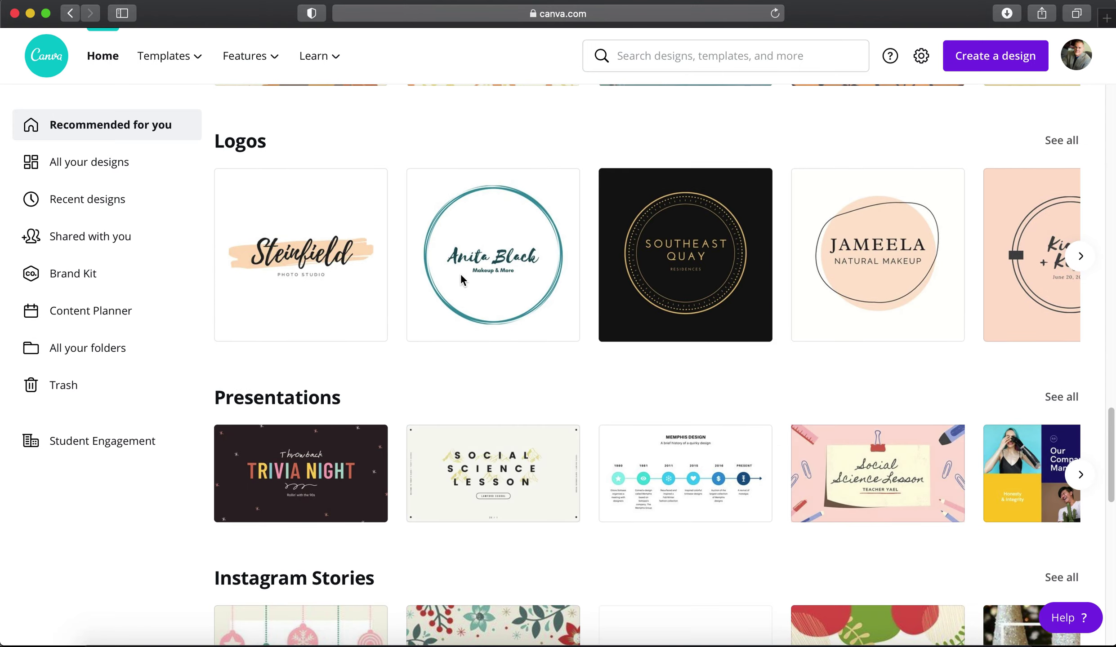
scroll(605, 316, up, 20)
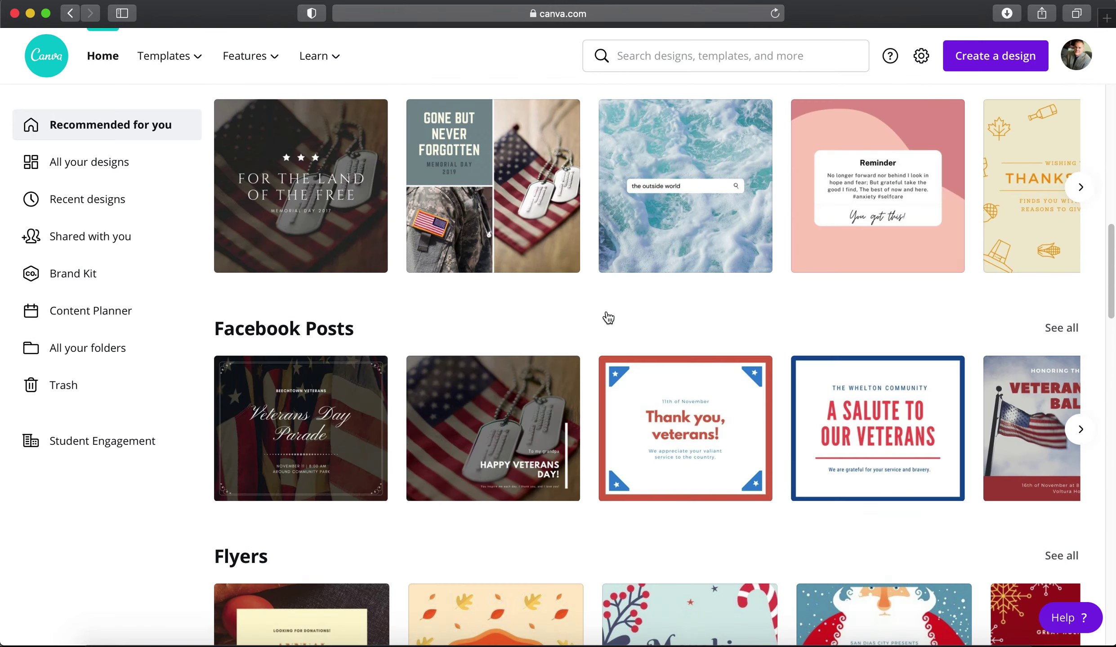
scroll(606, 316, down, 3)
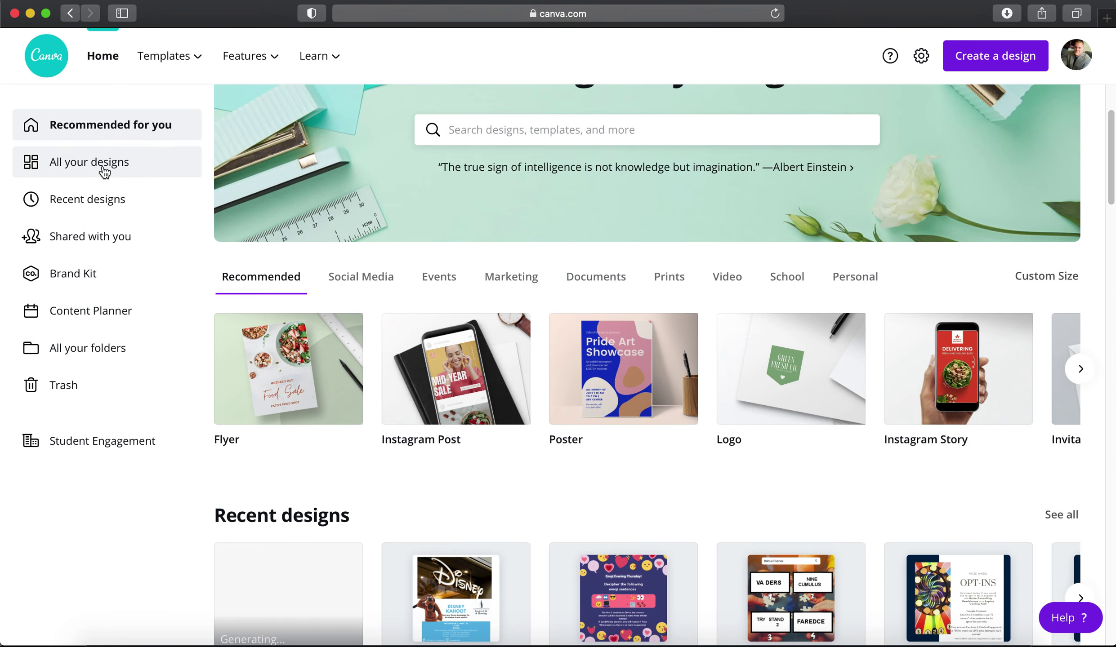
scroll(296, 278, down, 15)
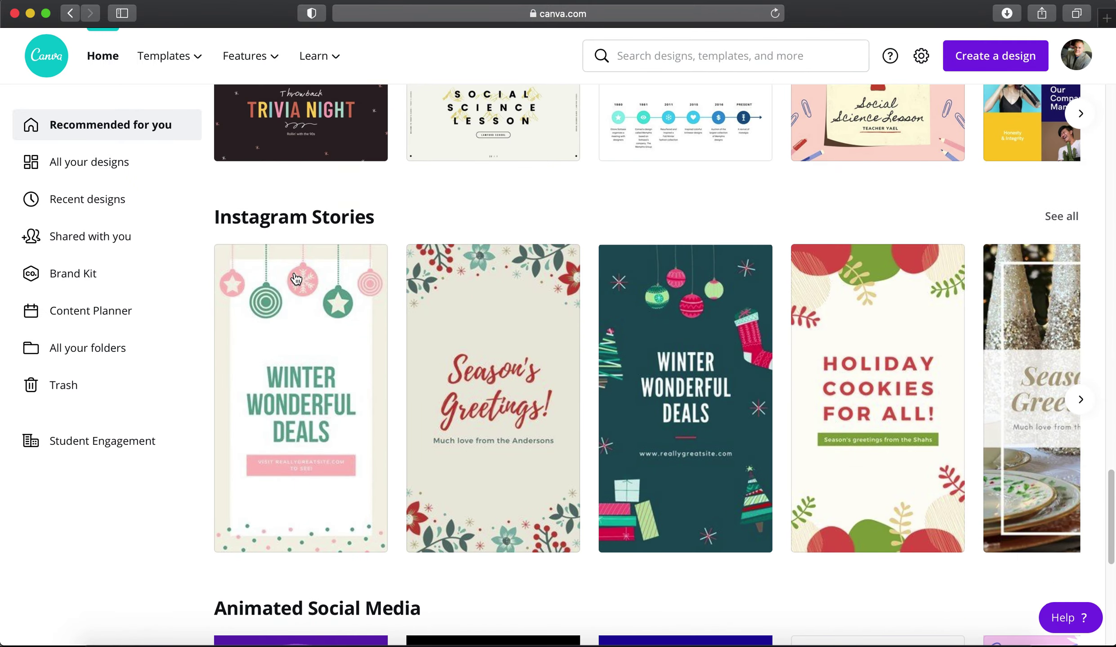
scroll(296, 279, down, 20)
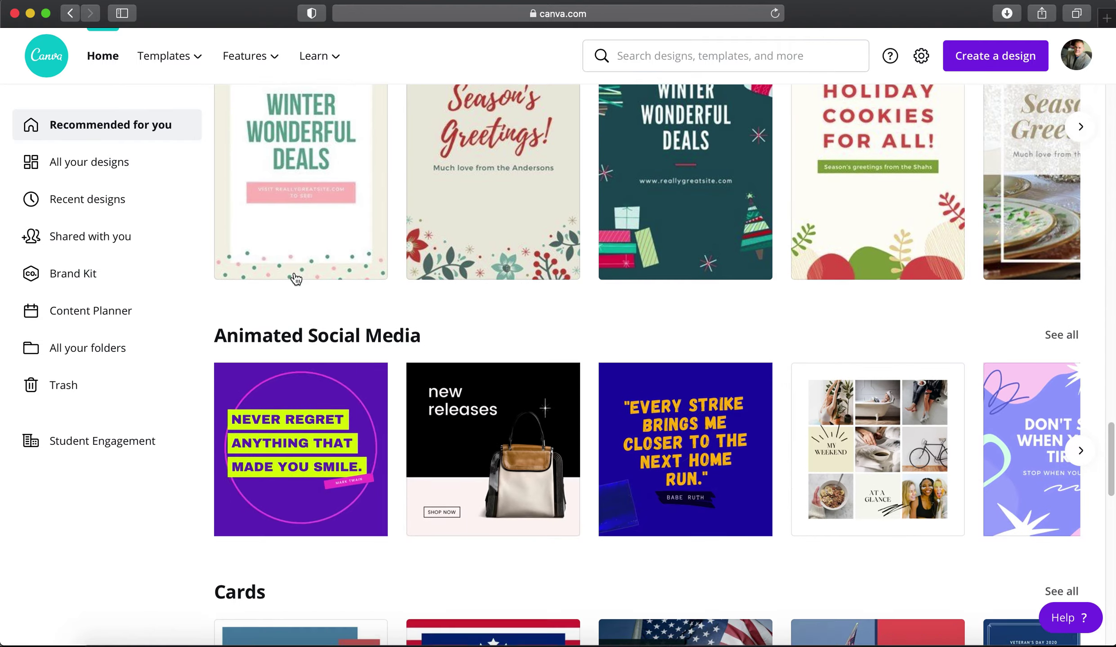
scroll(296, 278, up, 15)
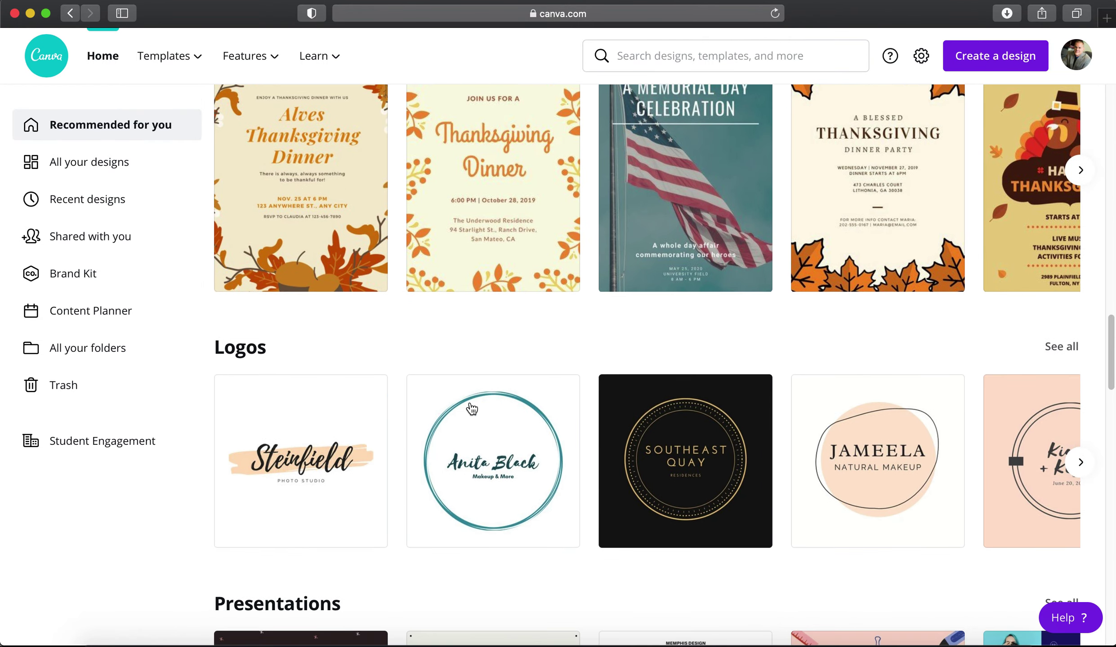
Open the hand-drawn teal circle logo template and replace its "Anita Black" text with "Joe Biden"
click(471, 408)
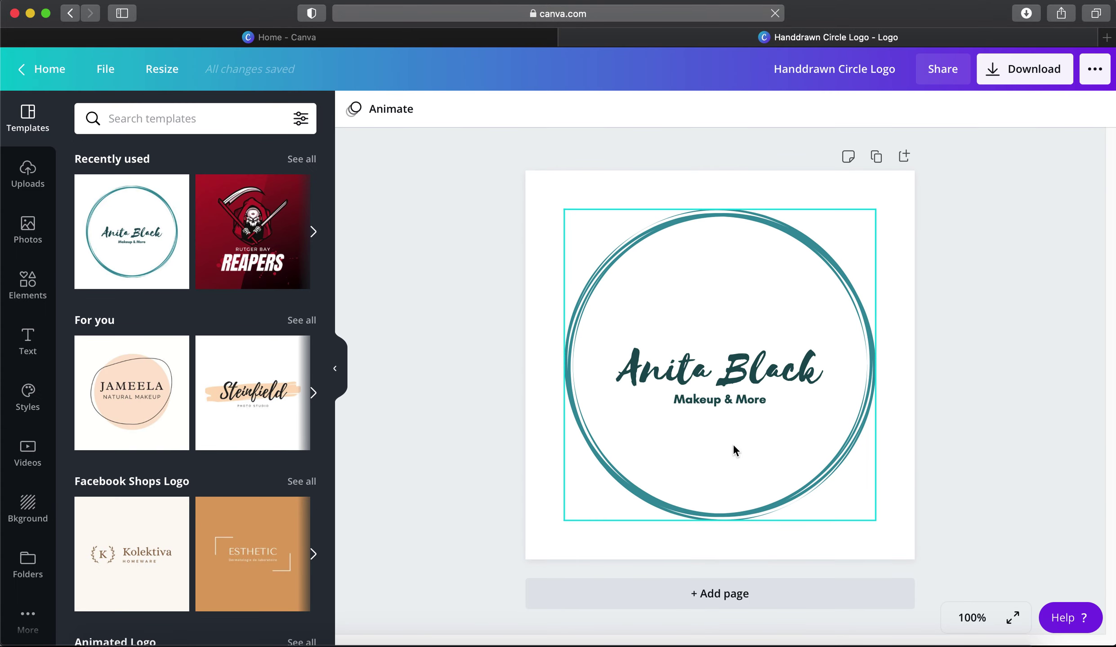
double_click(714, 368)
text(Joe Biden)
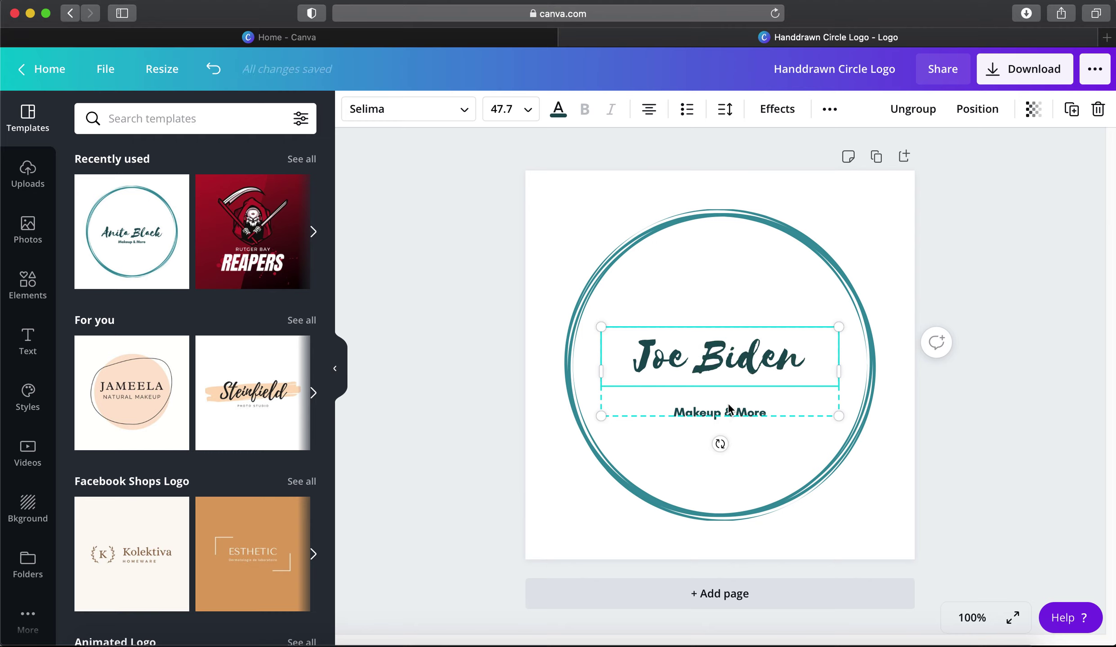
click(1061, 444)
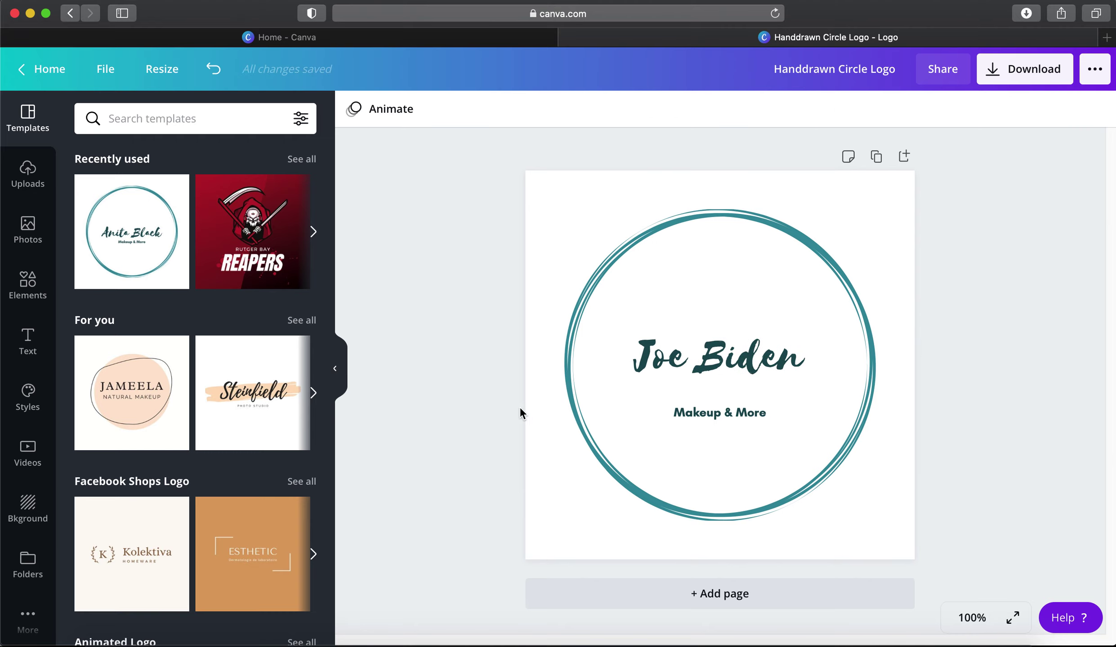
Download the circle logo as a PNG file and close the window that opens over the browser
click(1016, 71)
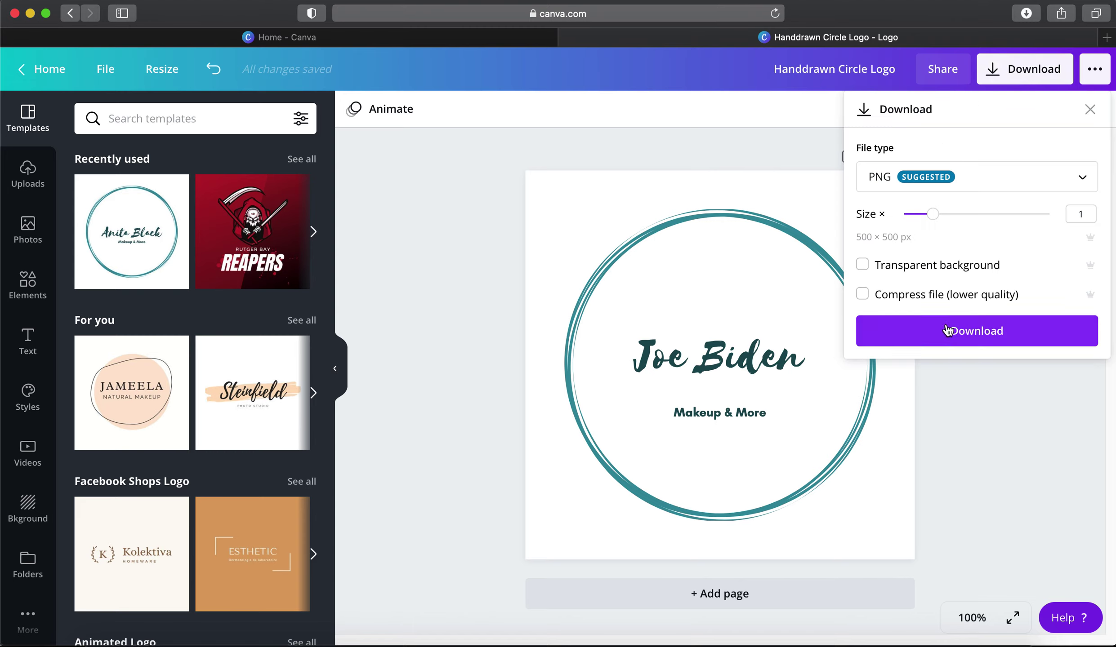
click(976, 185)
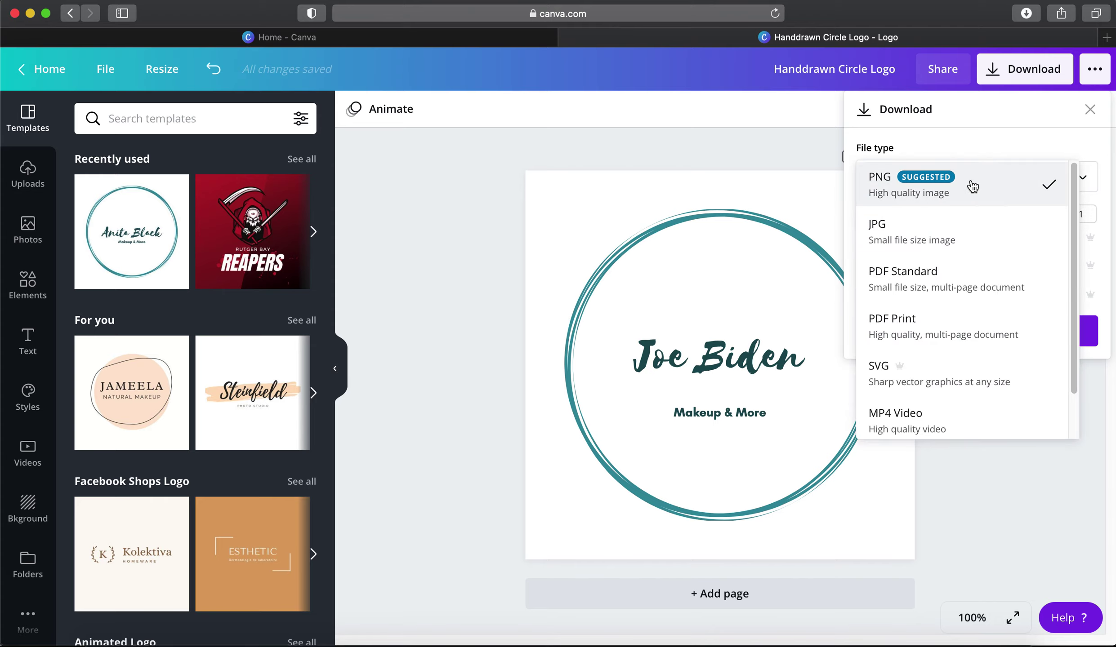
click(972, 187)
click(954, 340)
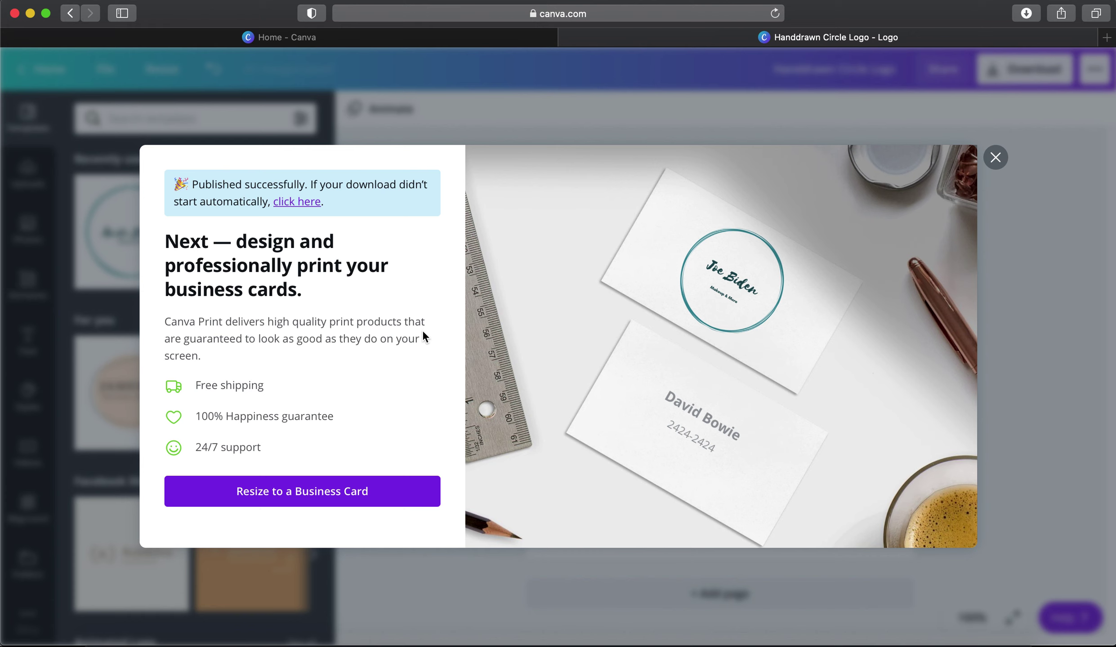
key(Return)
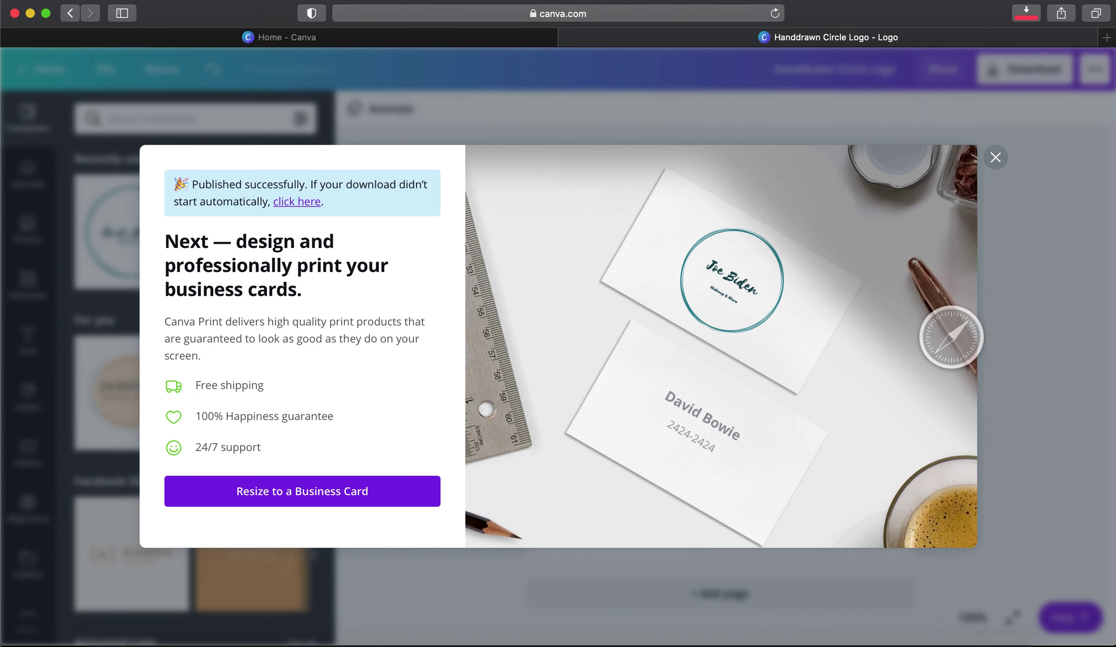
click(13, 9)
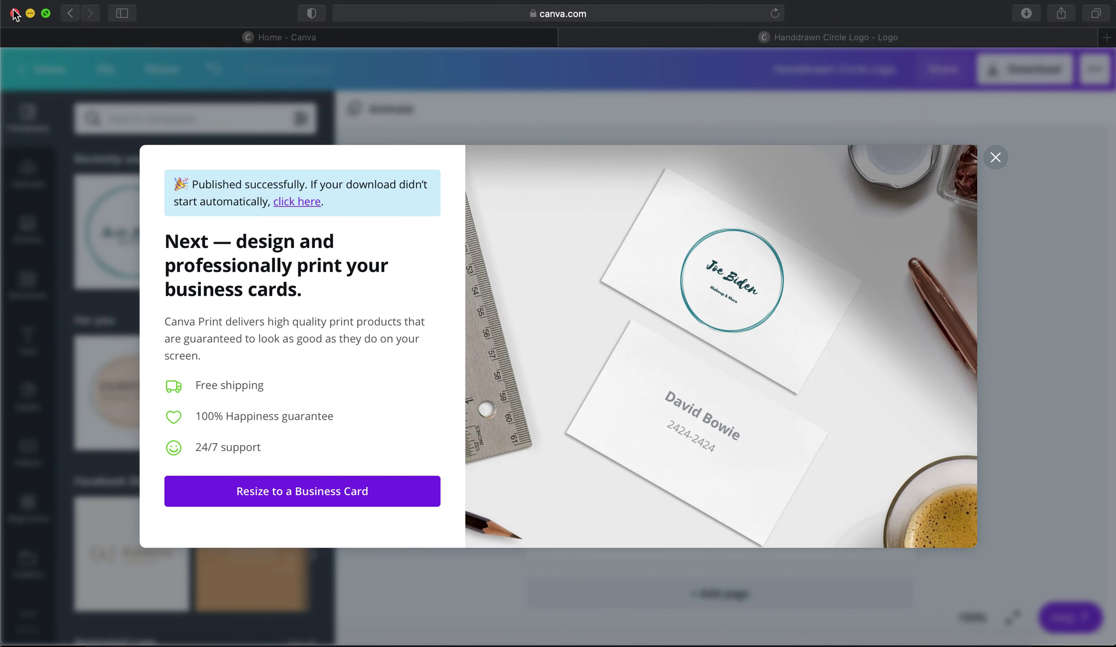
Open the "SGA Demo for Canva" flyer from the list of all designs
click(202, 42)
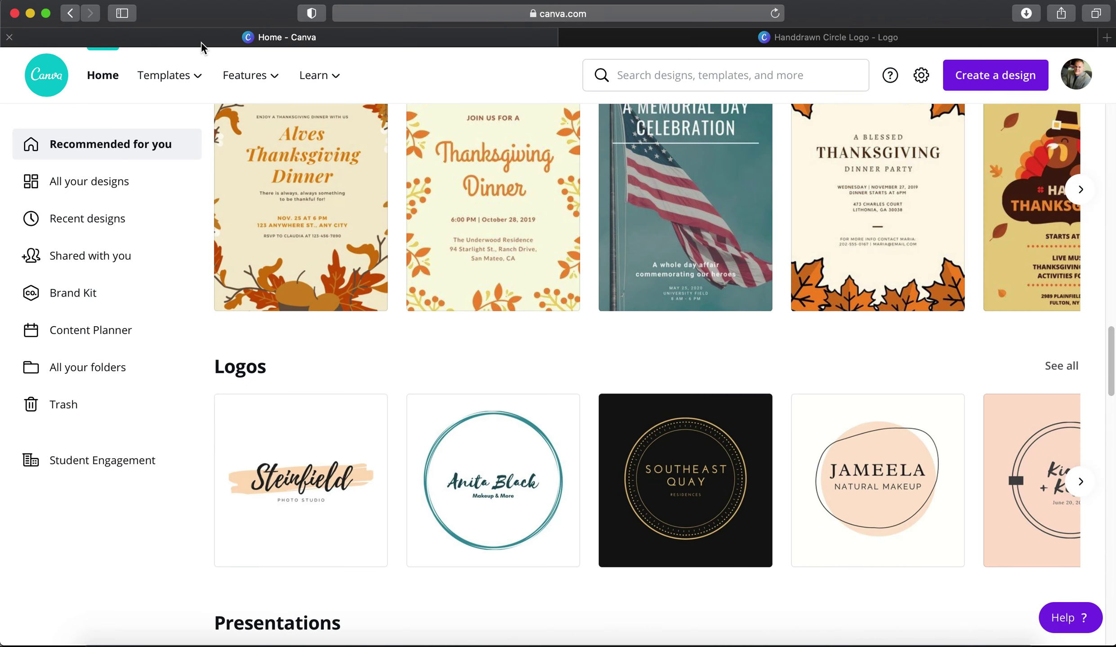
click(155, 175)
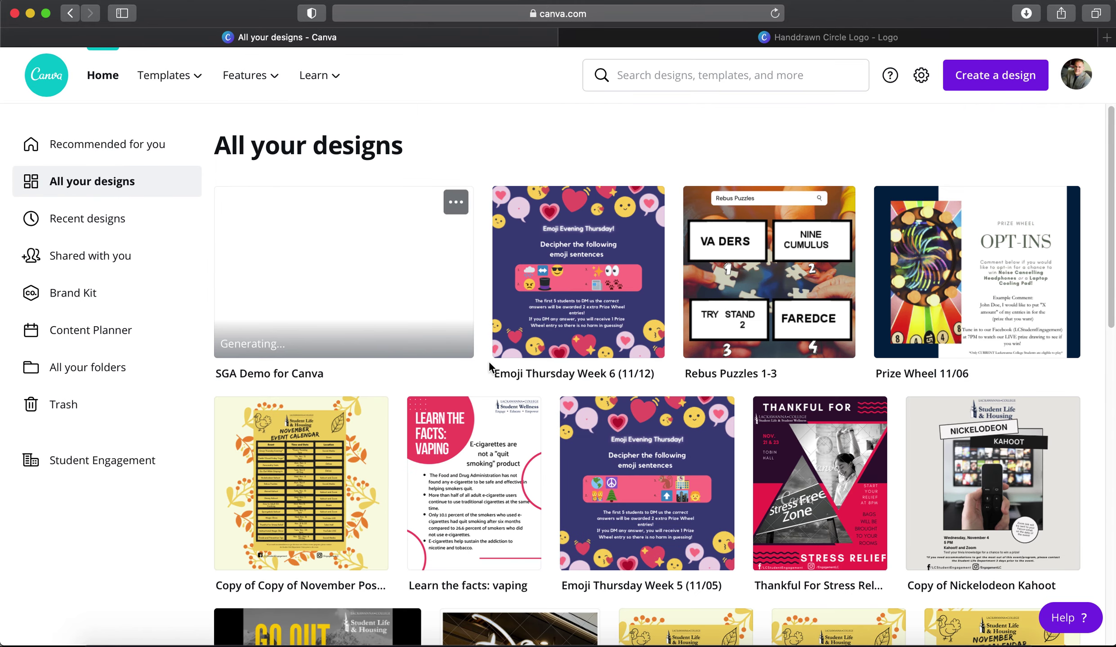
click(414, 332)
click(385, 37)
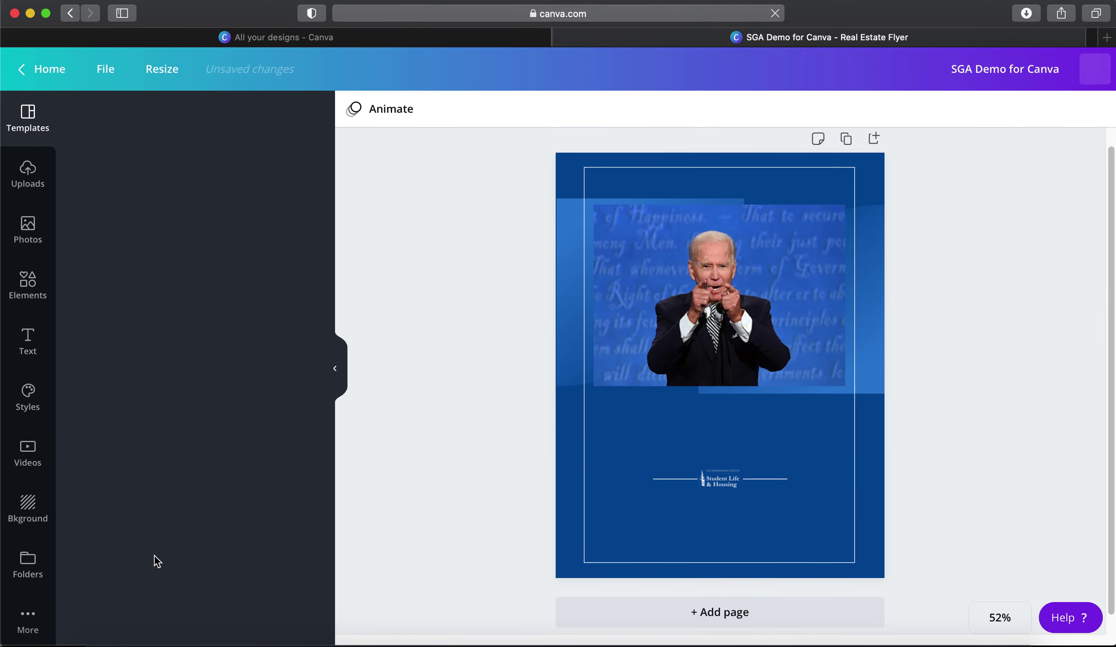
Upload the downloaded circle logo PNG and delete the Student Life & Housing logo between the flyer's two divider lines
click(100, 639)
drag(418, 160, 193, 265)
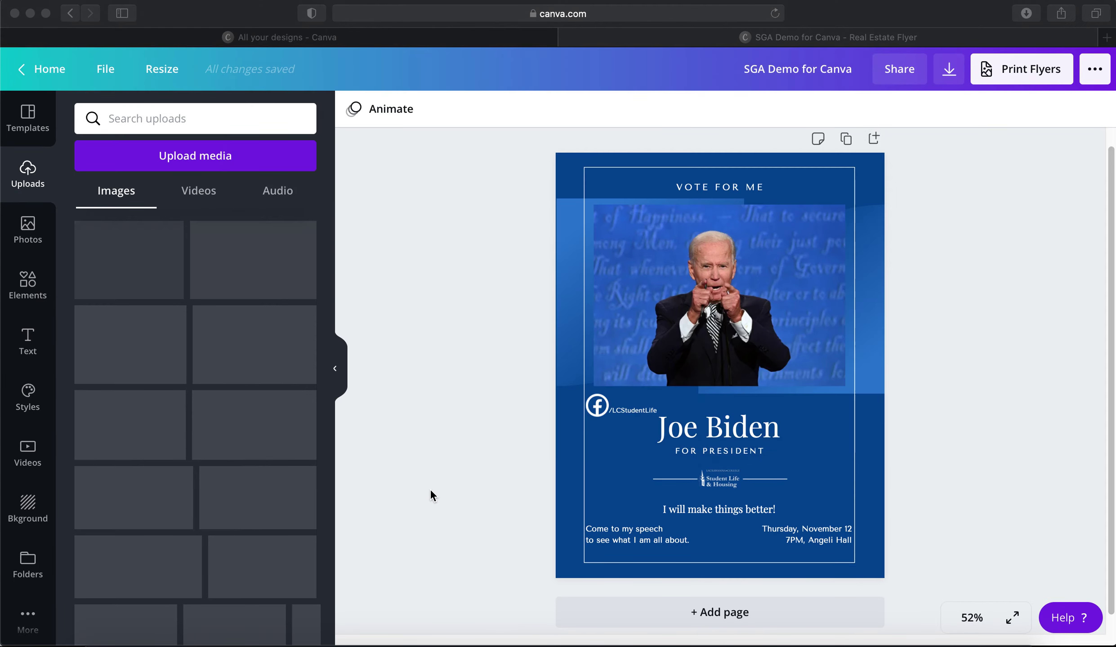
click(712, 476)
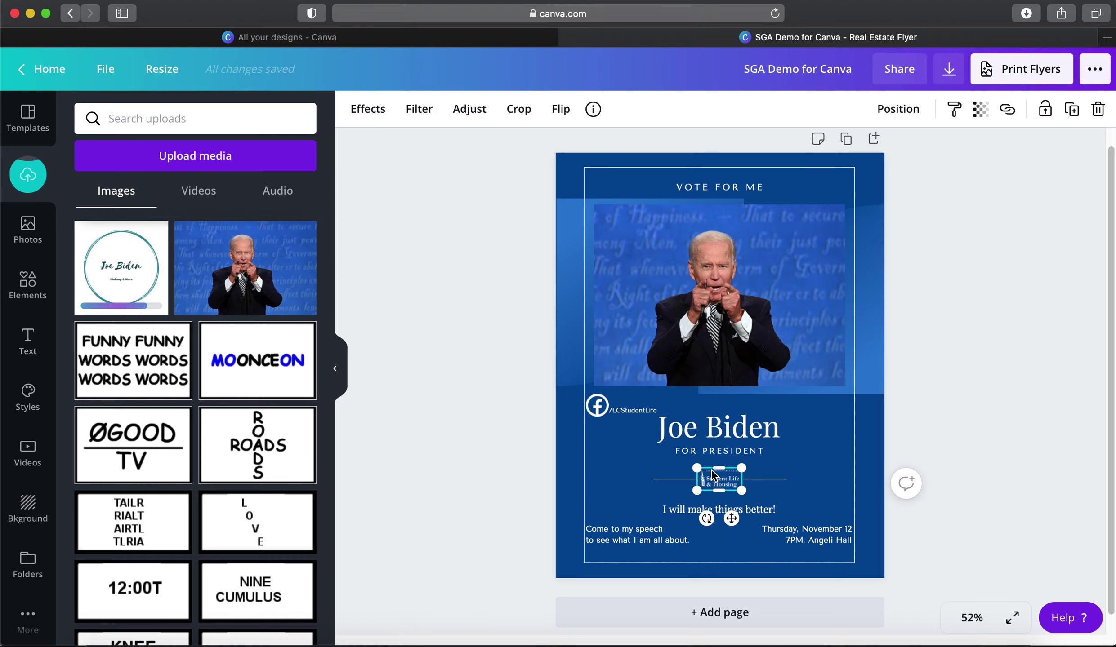
key(Delete)
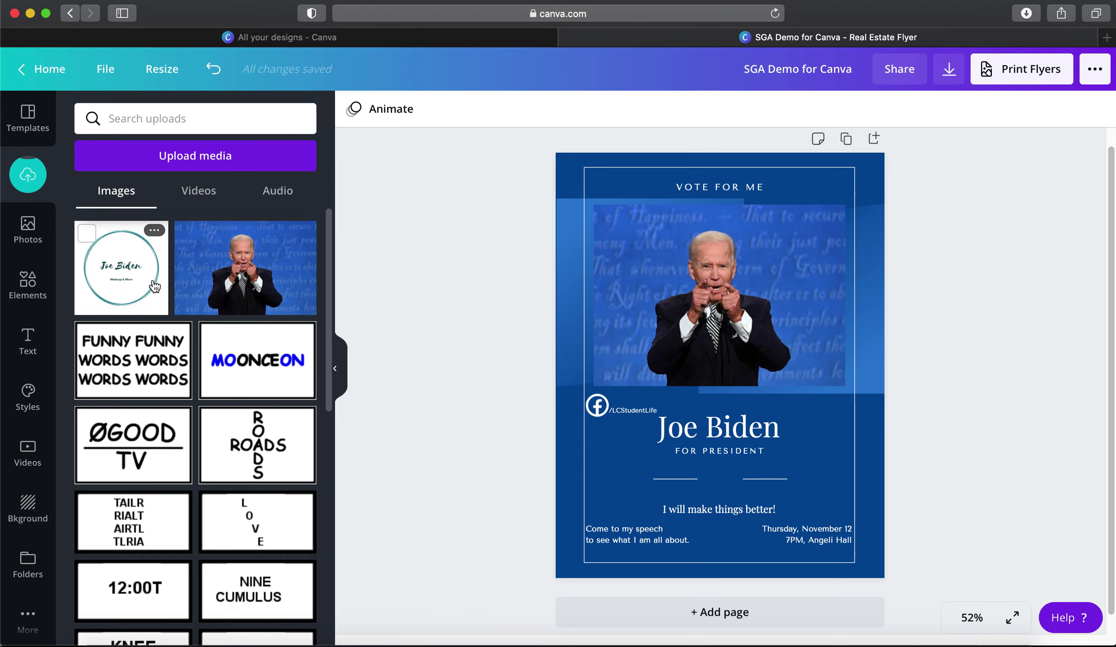
Place the uploaded circle logo on the flyer, shrink it to about a third of its size, and undo the extra vertical stretch
click(154, 287)
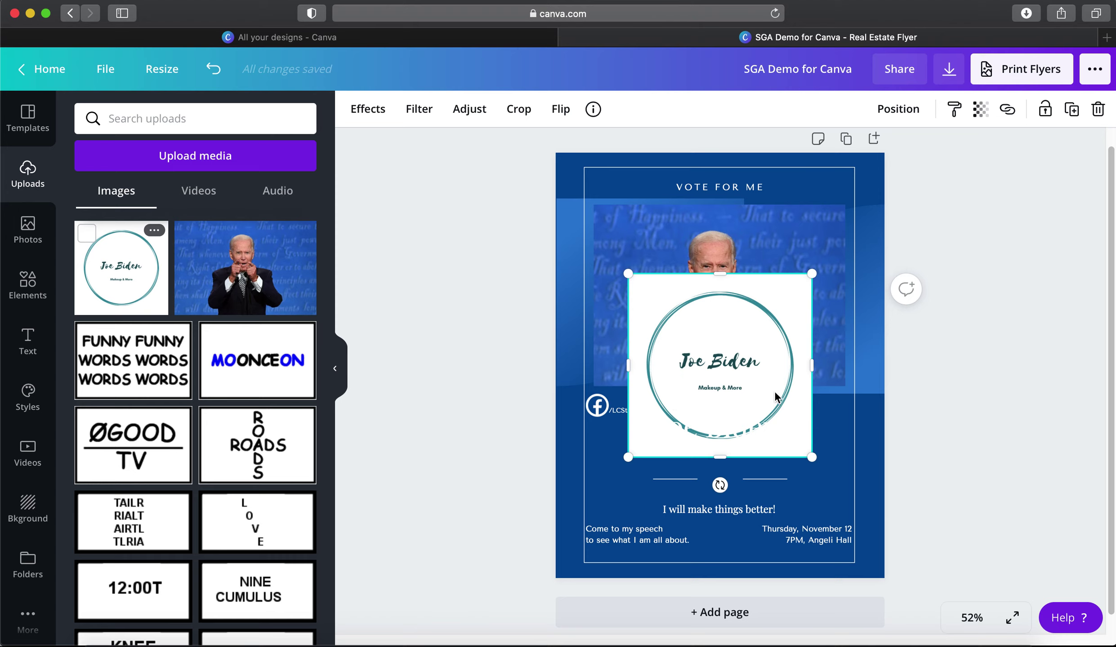
click(575, 182)
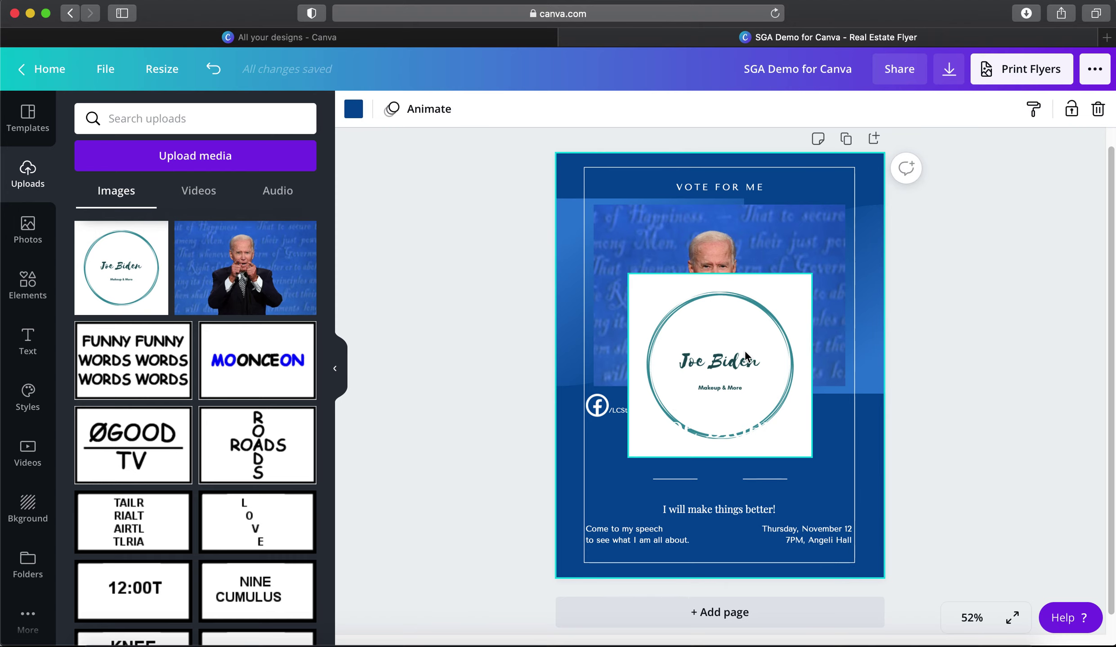
click(790, 298)
drag(811, 275, 692, 473)
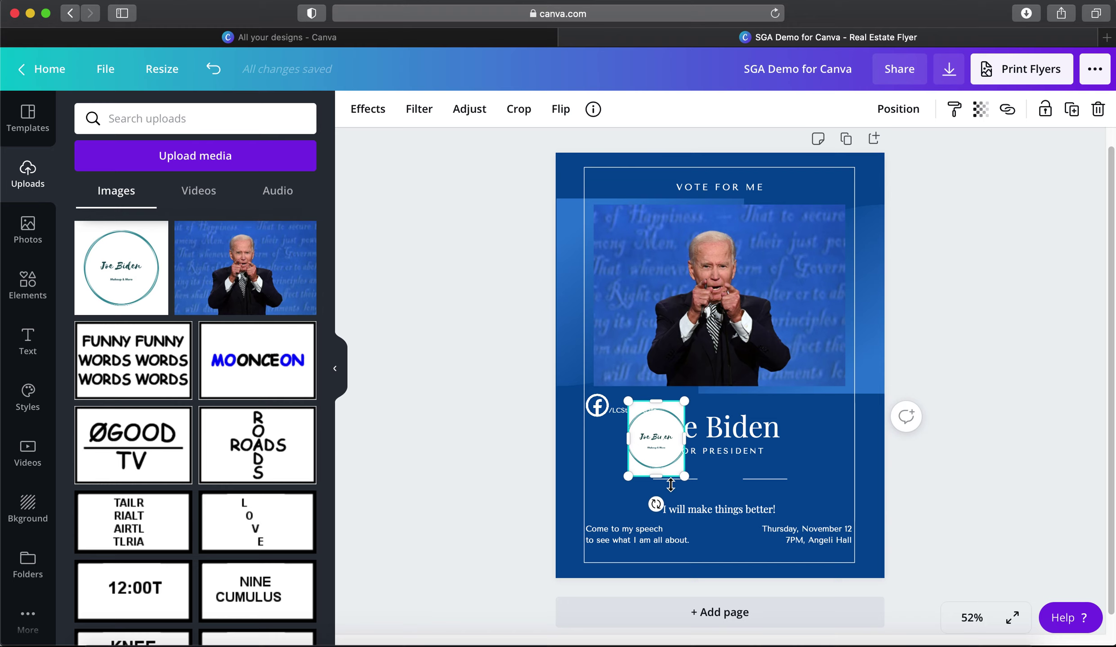
key(super+z)
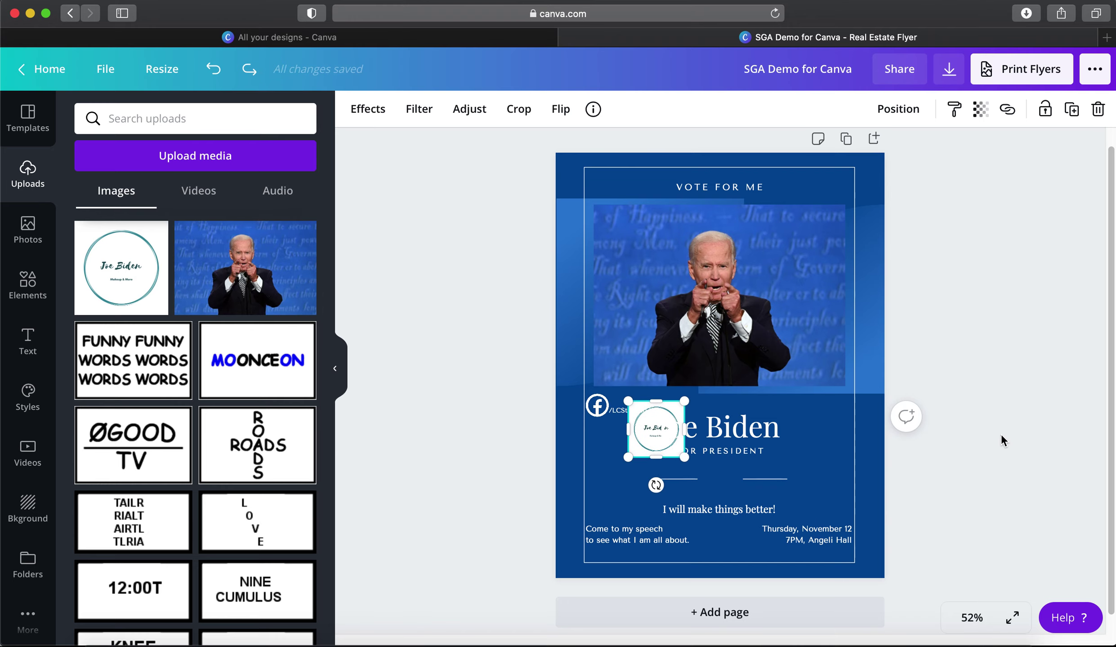
Move the circle logo between the two divider lines below "FOR PRESIDENT" and delete it from the flyer
click(1001, 440)
click(643, 432)
click(642, 430)
click(646, 399)
click(649, 399)
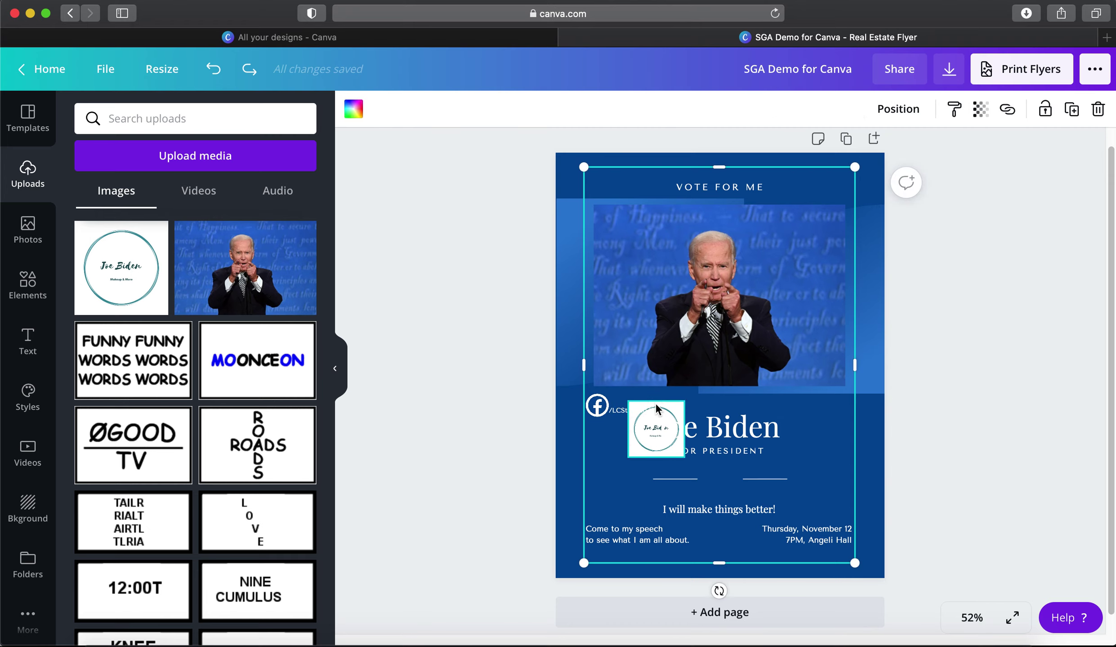
click(656, 406)
key(shift+Down)
key(shift+Down)
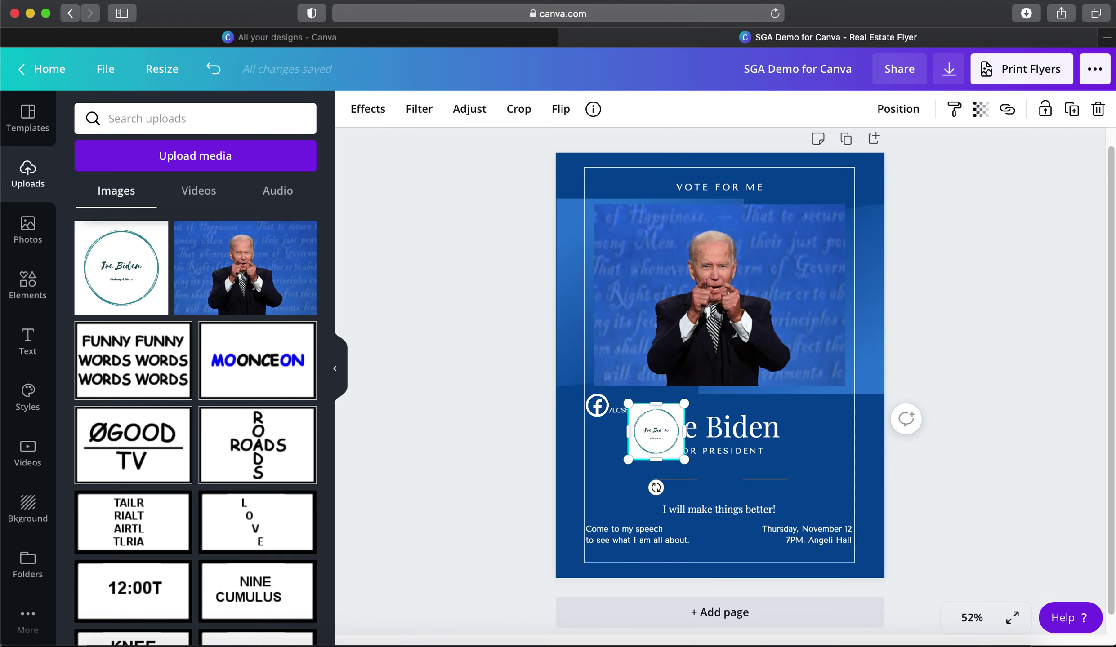
key(shift+Down)
key(shift+Down)
key(shift+Down)
key(shift+Down)
key(shift+Down)
key(shift+Down)
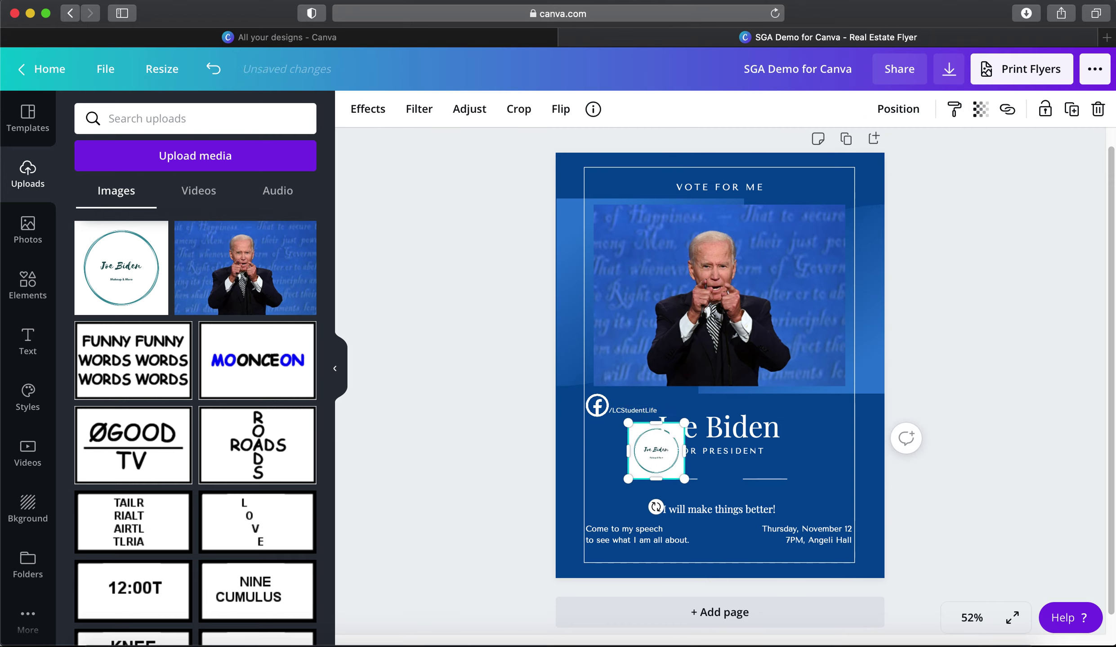
key(shift+Right)
key(shift+Right)
key(shift+Right)
key(shift+Right)
key(shift+Right)
key(shift+Right)
key(shift+Right)
key(shift+Right)
key(shift+Right)
key(shift+Right)
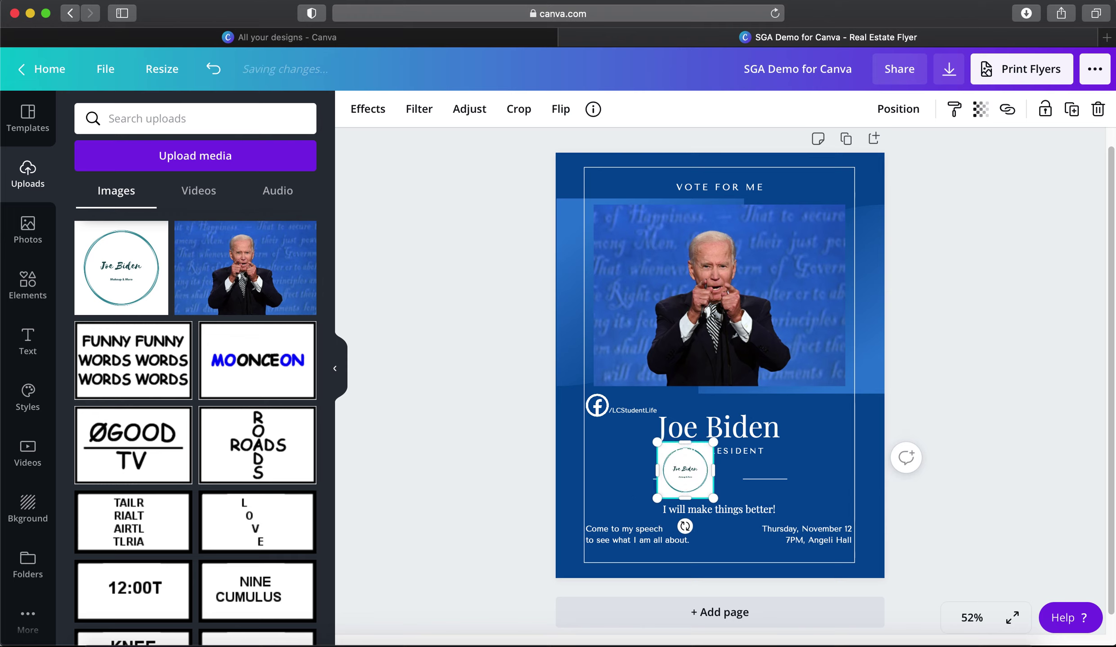
key(shift+Down)
key(shift+Right)
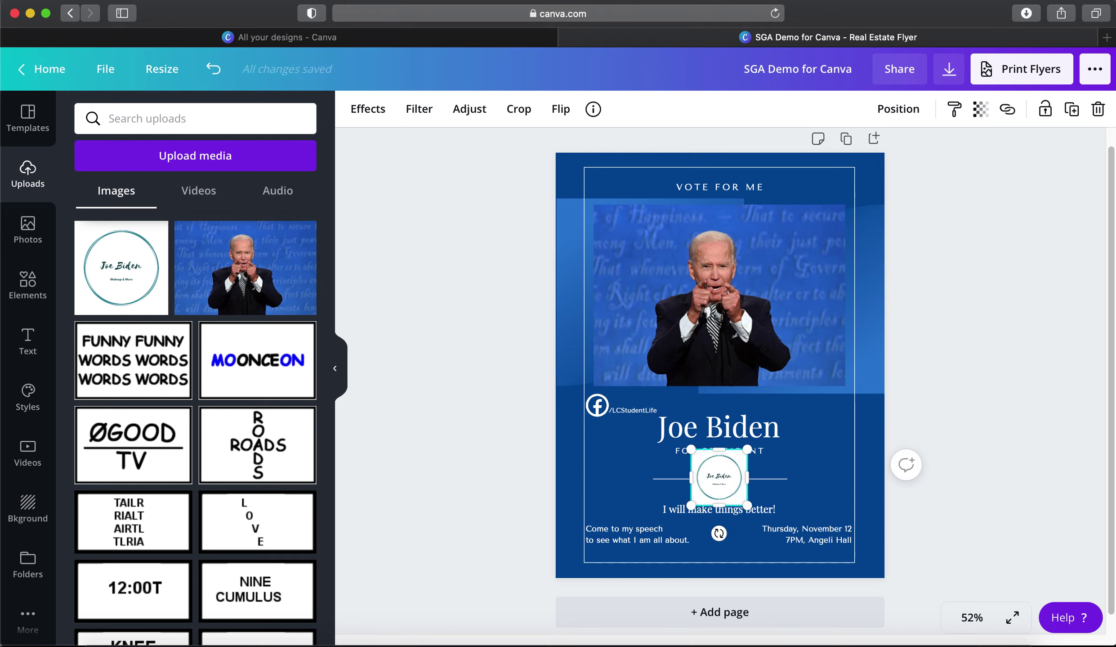
key(shift+Down)
key(shift+Down)
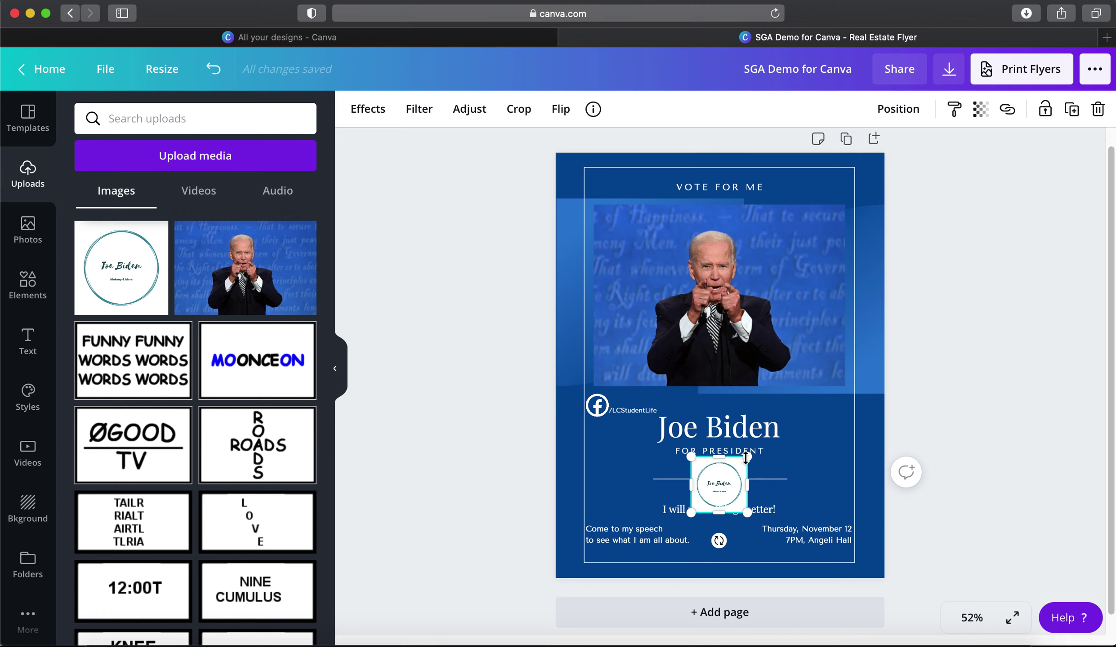
key(Delete)
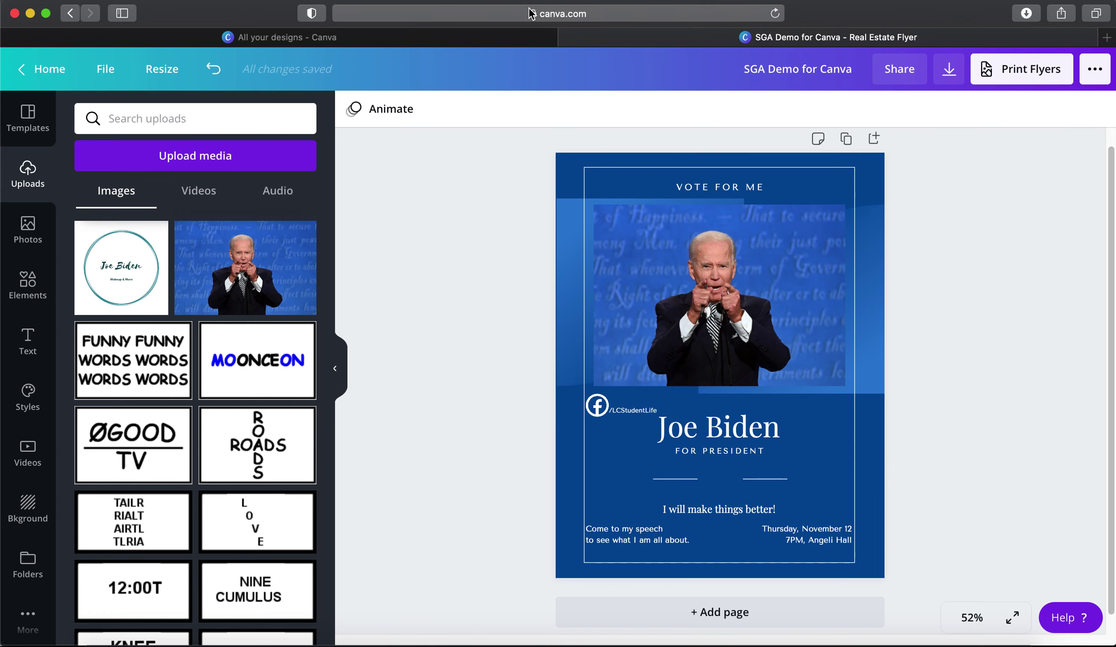
Leave the flyer and return to the list of all designs
click(570, 39)
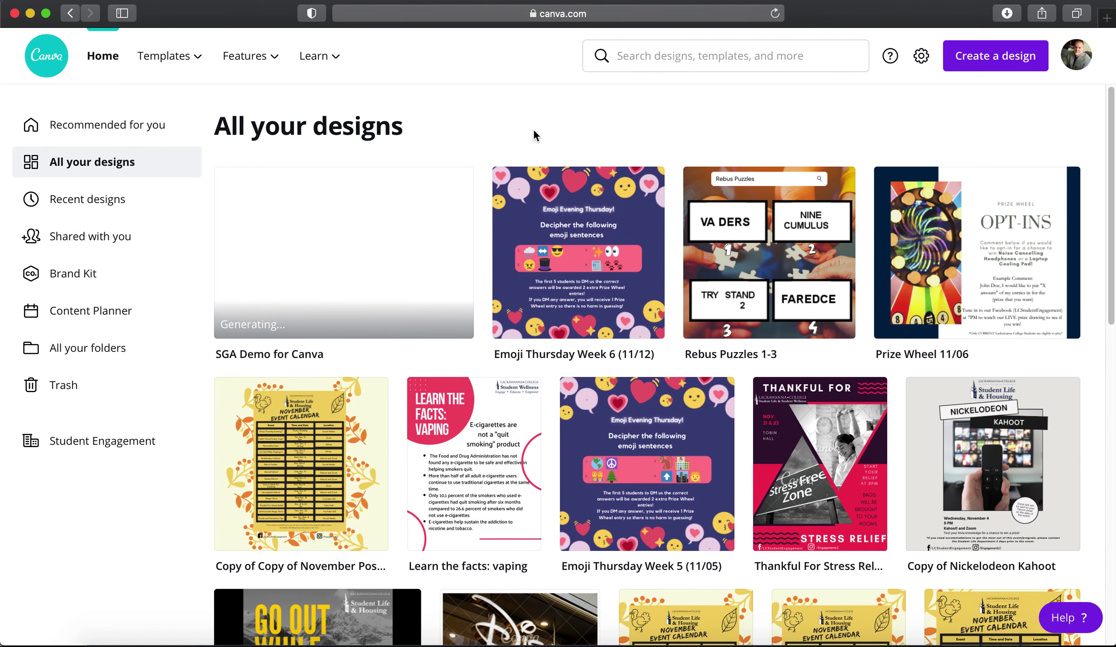